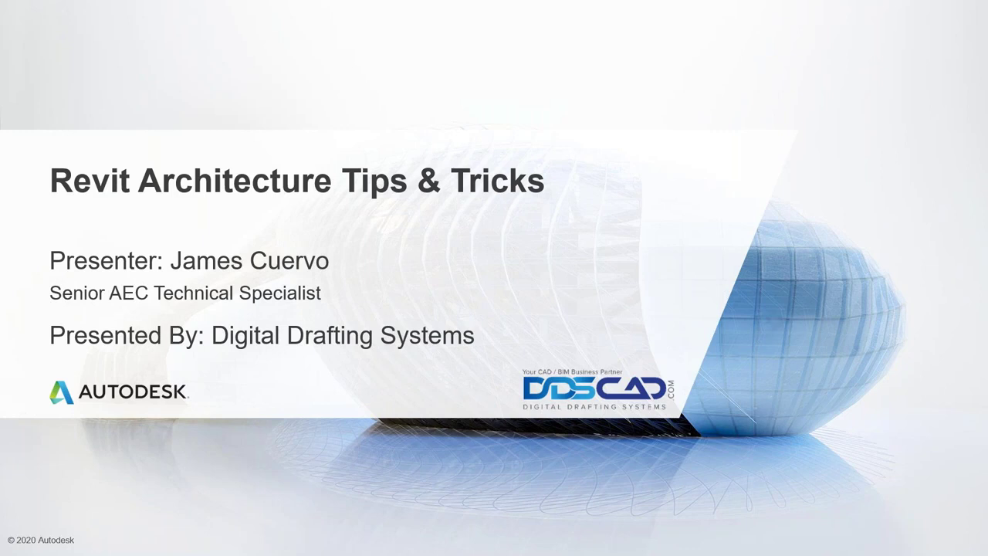
Step: Switch to Revit and open the project Diemension Tools.rvt from the Dimensions subfolder of the desktop folder tips and tricks seminar
key(alt+Tab)
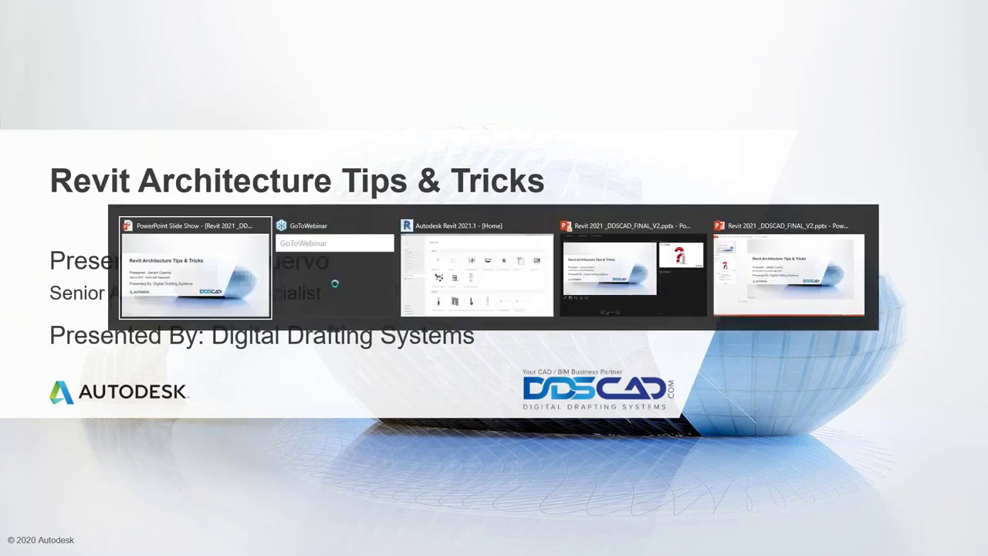
key(alt+Tab)
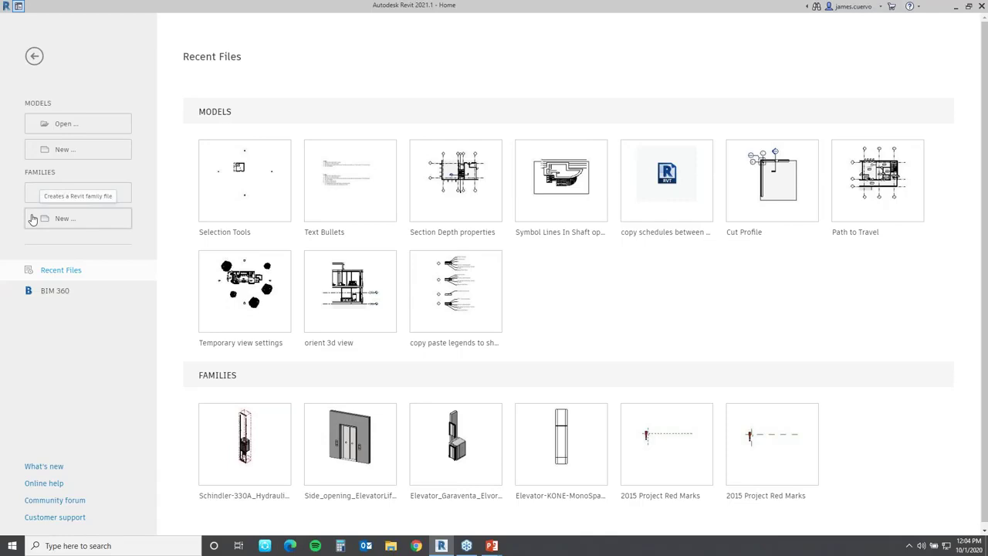
click(81, 128)
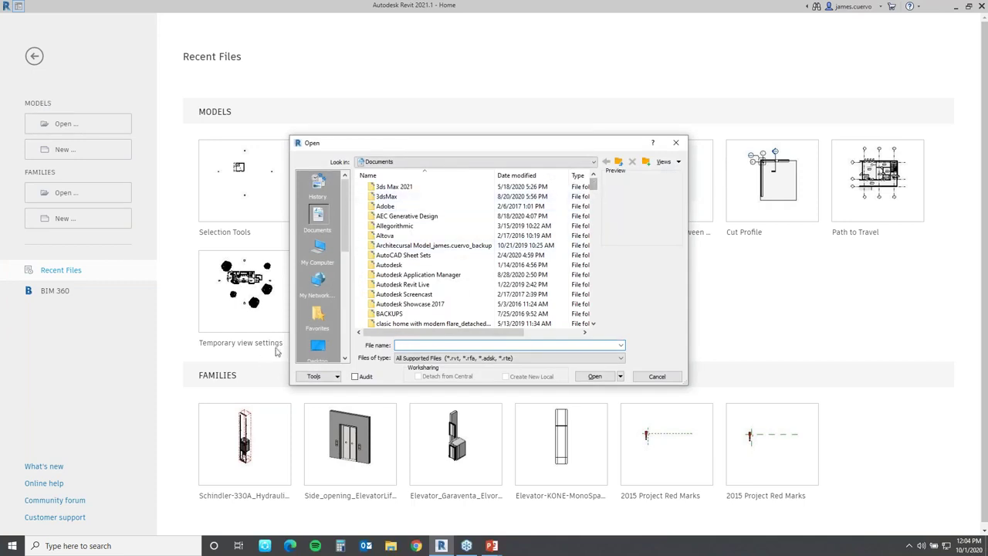
click(322, 349)
scroll(406, 281, down, 2)
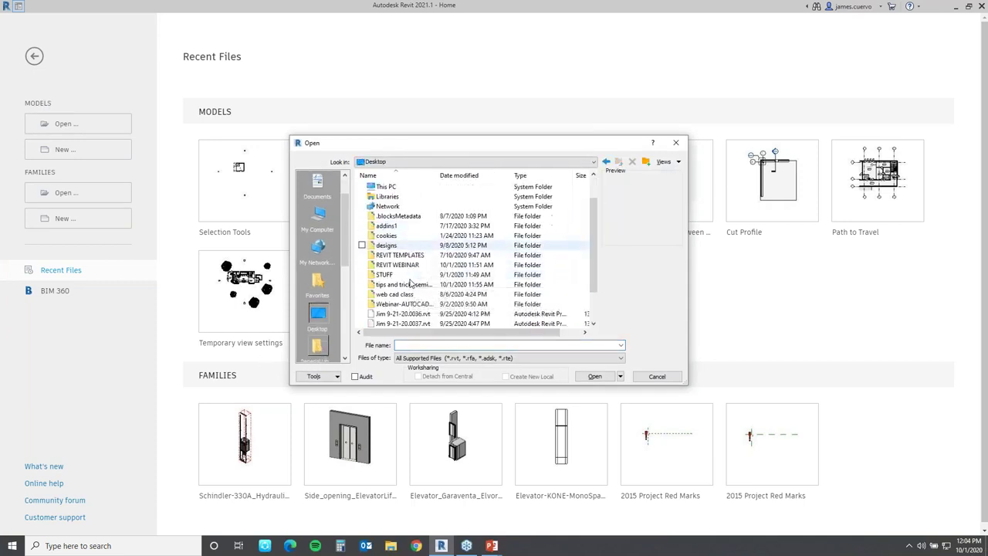
double_click(403, 255)
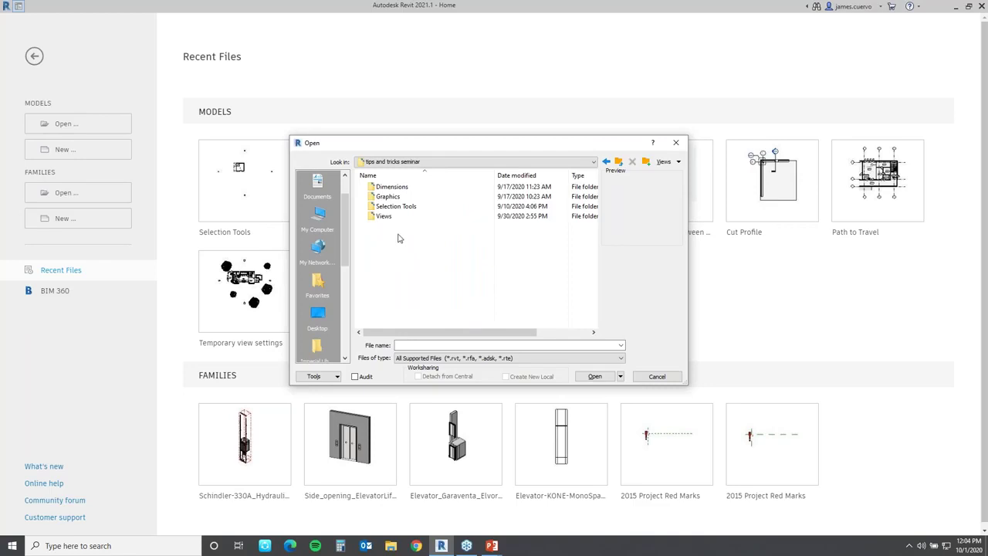
double_click(390, 187)
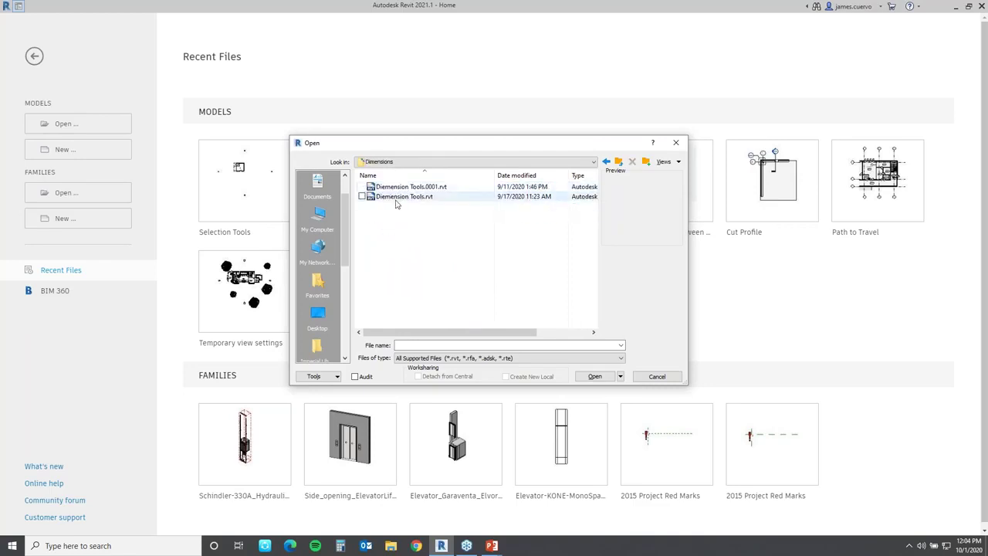
click(396, 198)
click(594, 376)
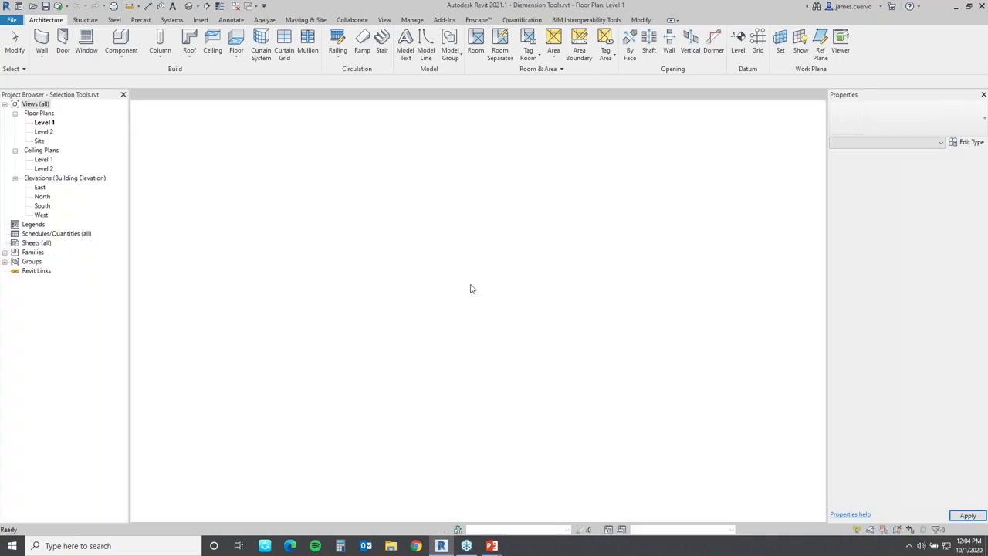
Step: Delete the two-segment dimension string above the north wall's window, as well as the window itself
scroll(455, 242, up, 5)
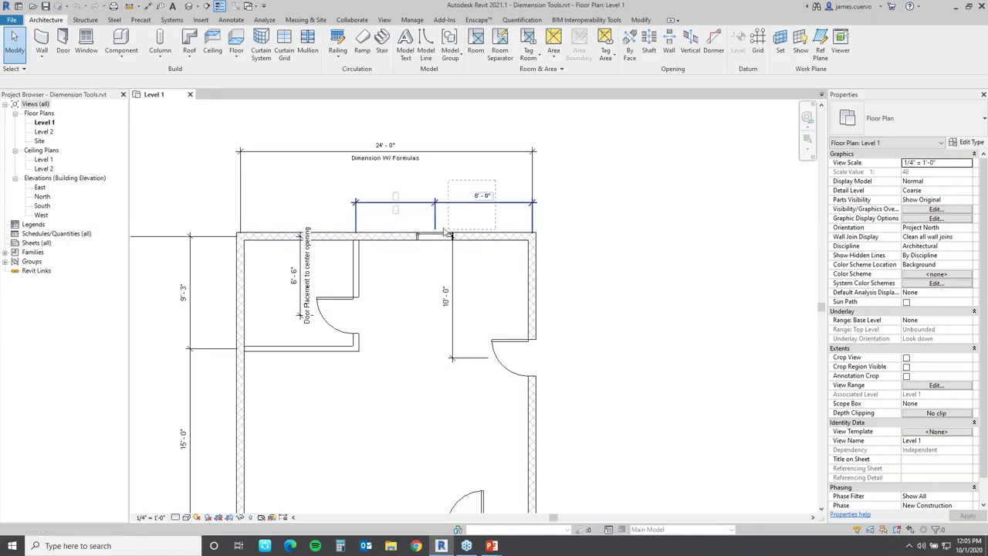
click(412, 215)
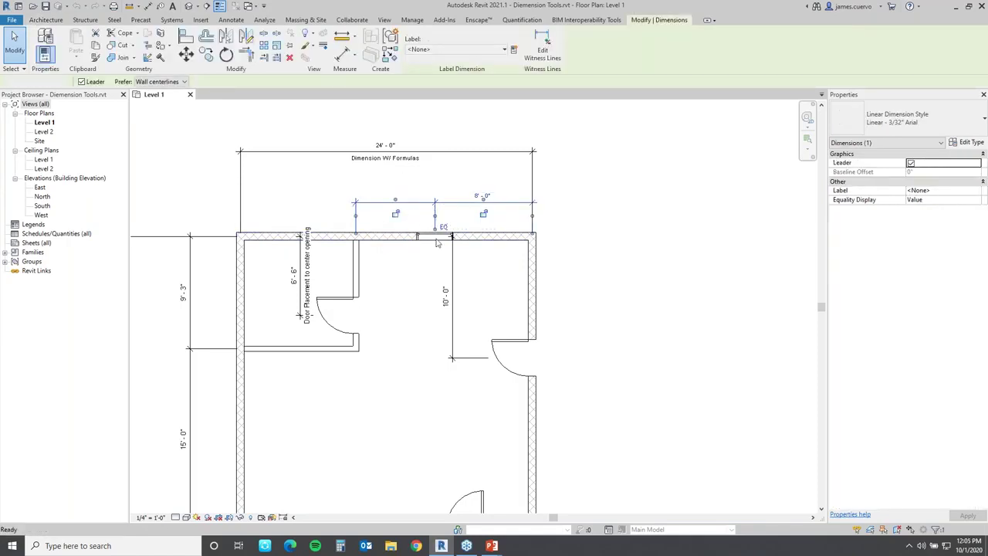
key(Delete)
click(436, 233)
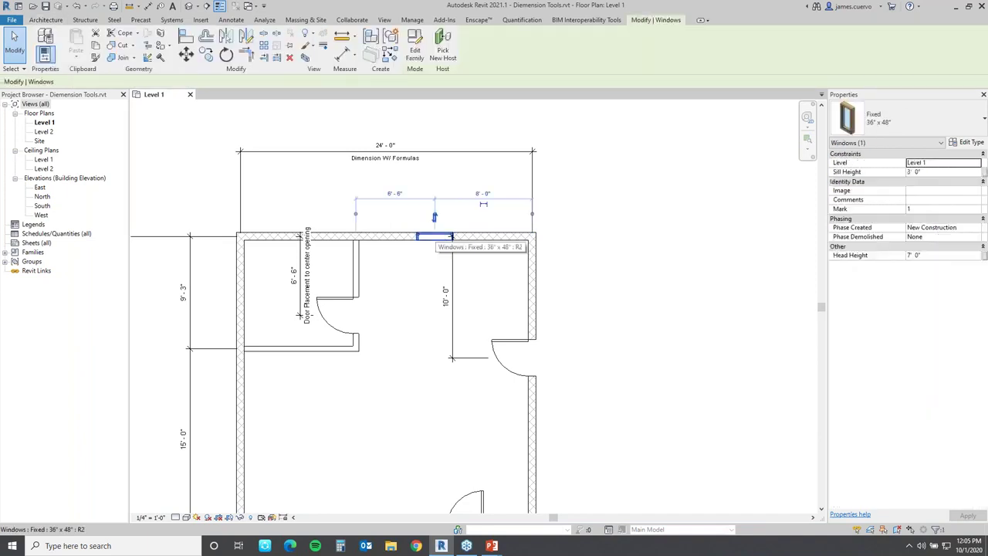
key(Delete)
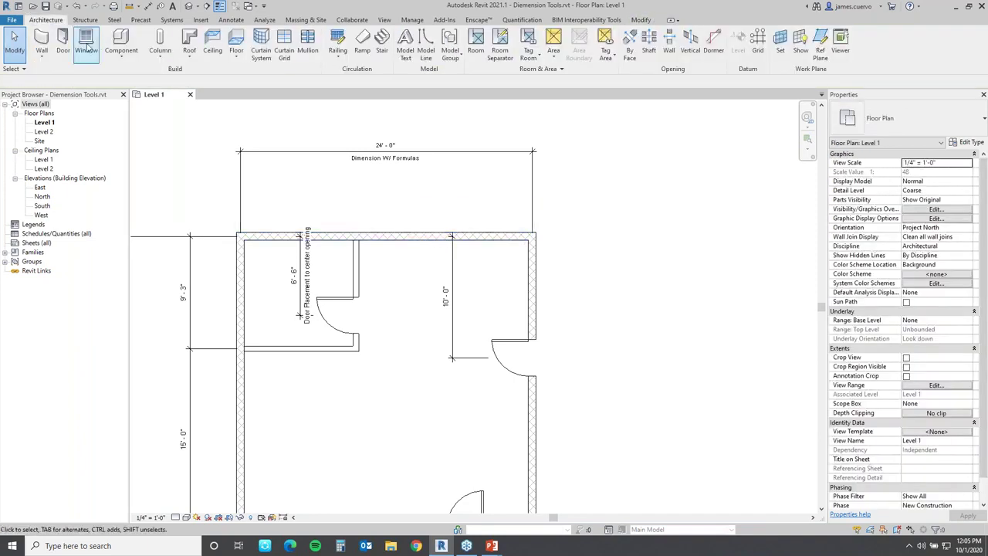
Step: Place a Fixed 36" x 48" window in the north wall, setting its distance to the east wall with the formula = (24 / 2) - (36" / 2)
click(87, 46)
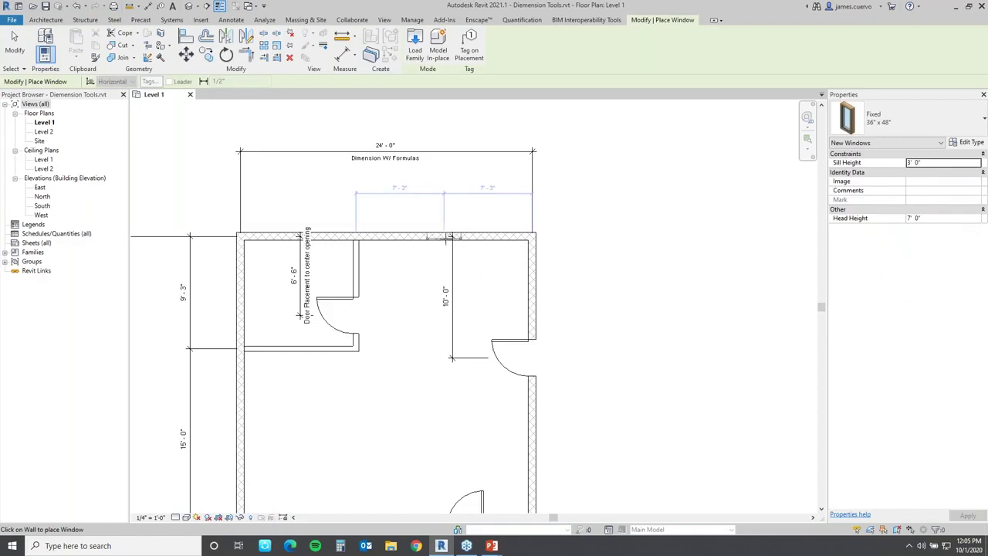
click(440, 234)
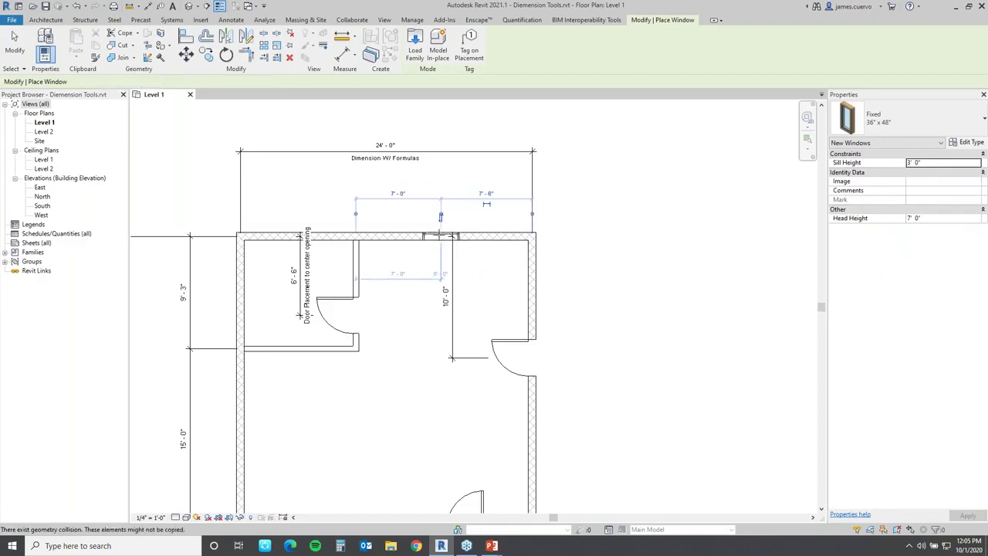
click(486, 193)
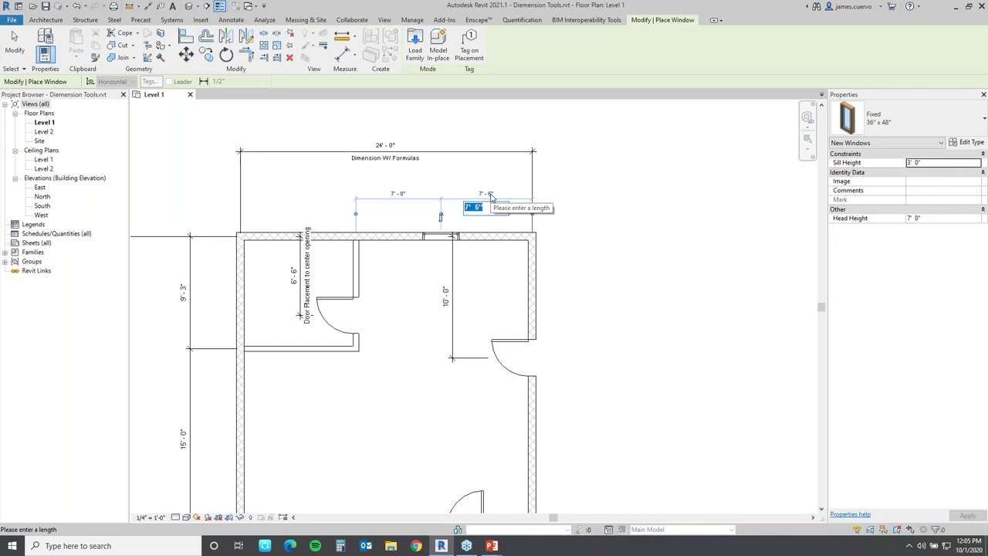
text(= )
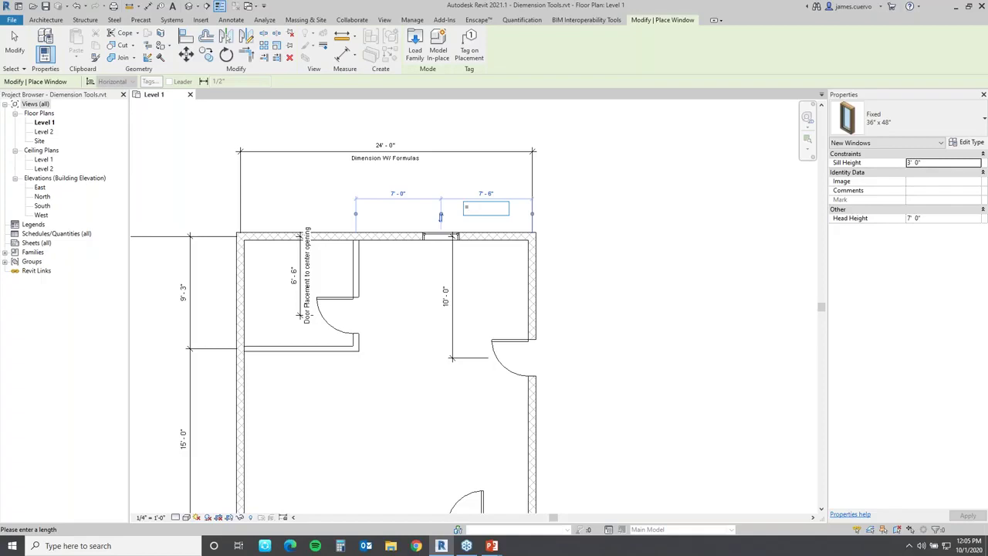
text((24 / 2)
text((36" / 2))
key(Return)
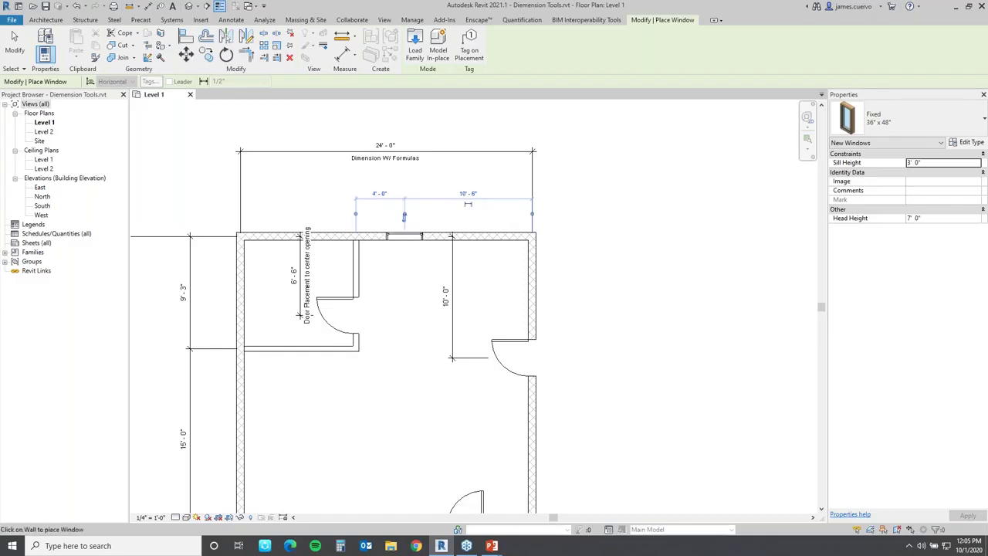
Step: Draw a vertical model line from the midpoint of the north wall's outer face outward, marking the window's jamb
click(43, 20)
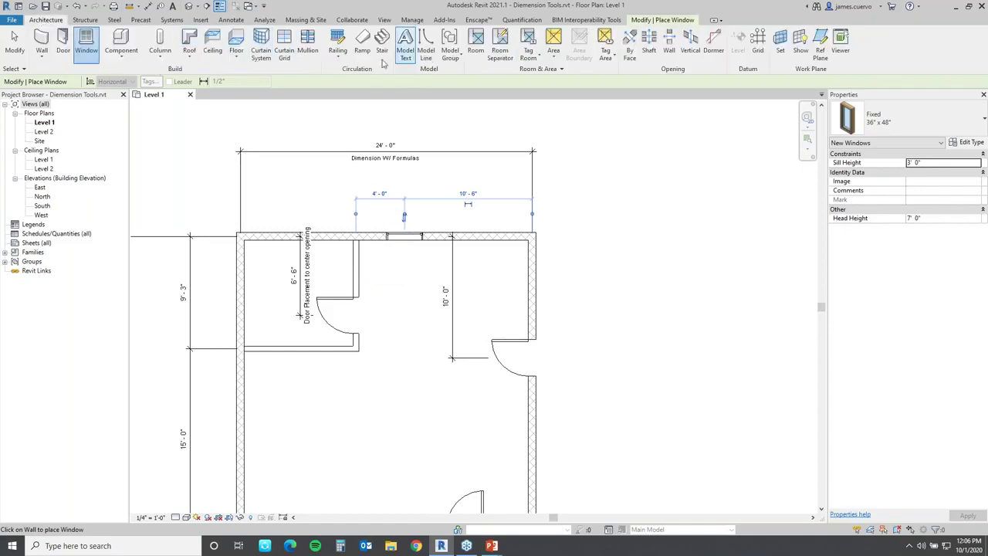
click(425, 48)
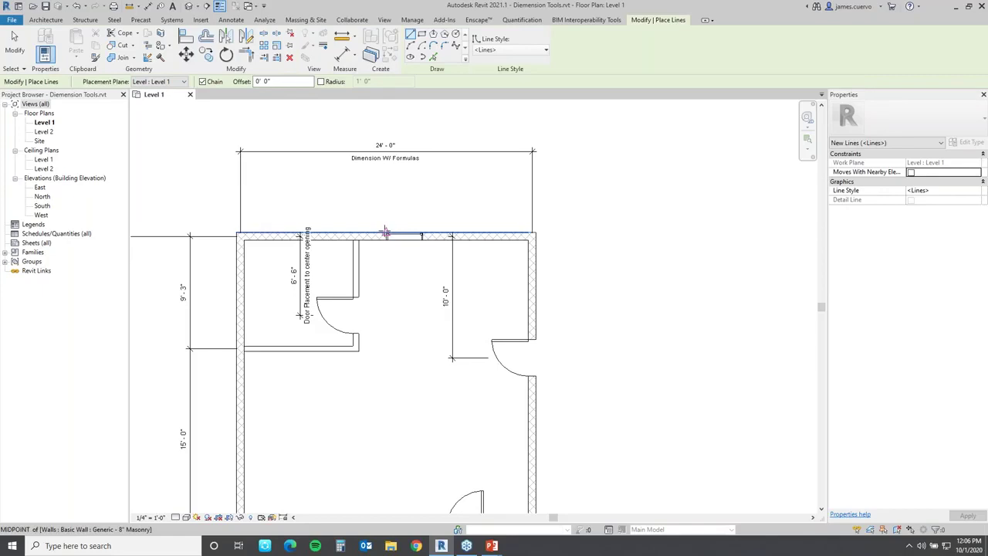
click(386, 232)
click(385, 182)
key(Escape)
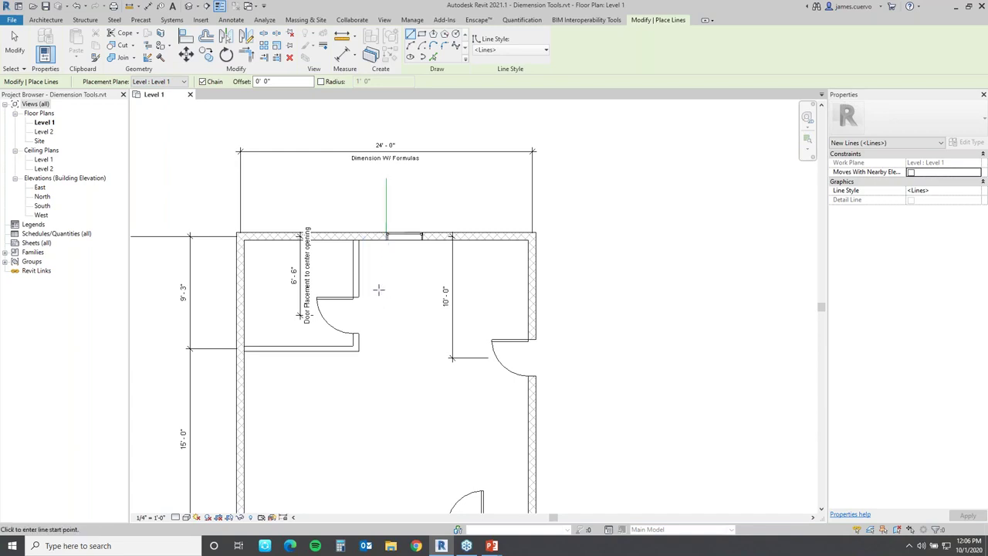
key(Escape)
key(Escape)
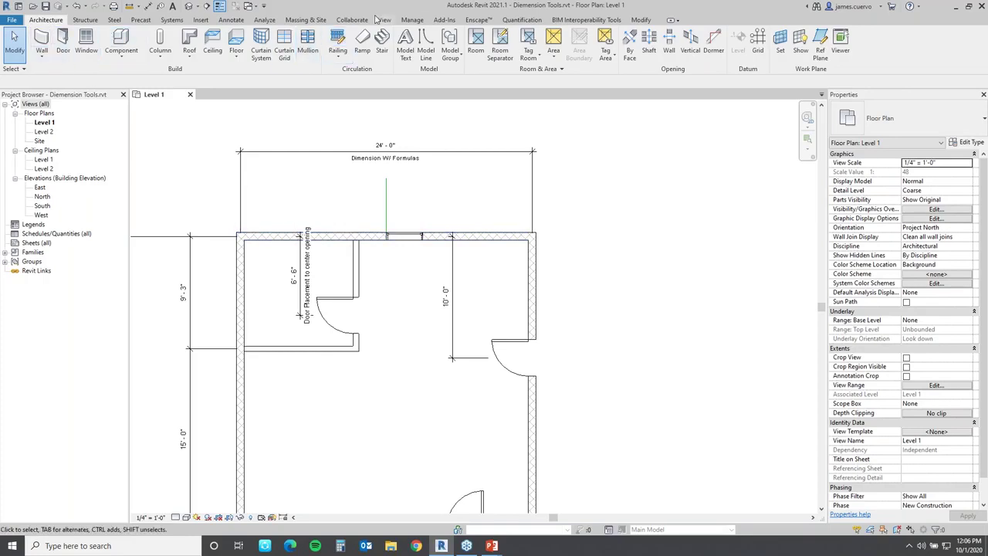
Step: Create a global parameter named Door jamb Placement, of type Length and grouped under Dimensions
click(411, 20)
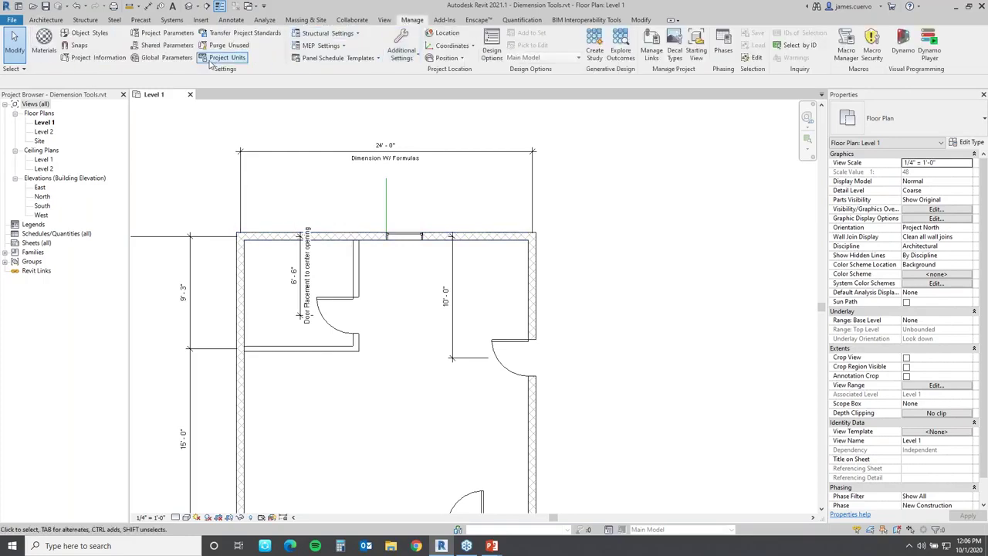
click(162, 57)
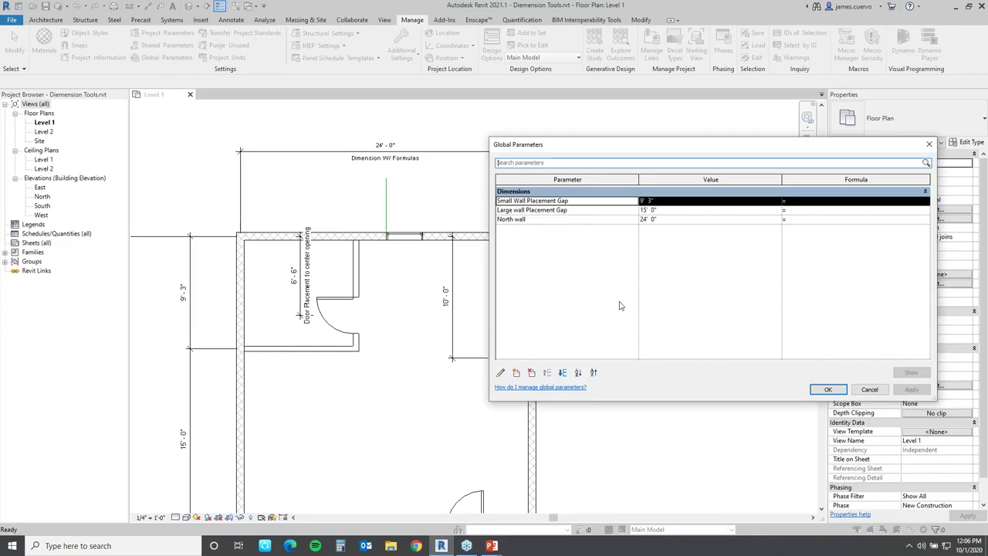
click(517, 373)
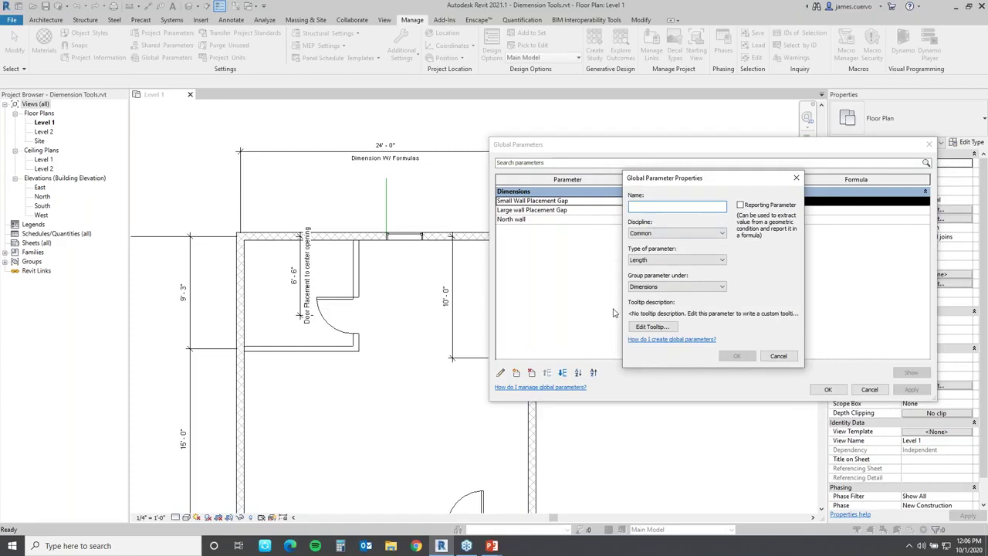
text(Door jamb Placemn)
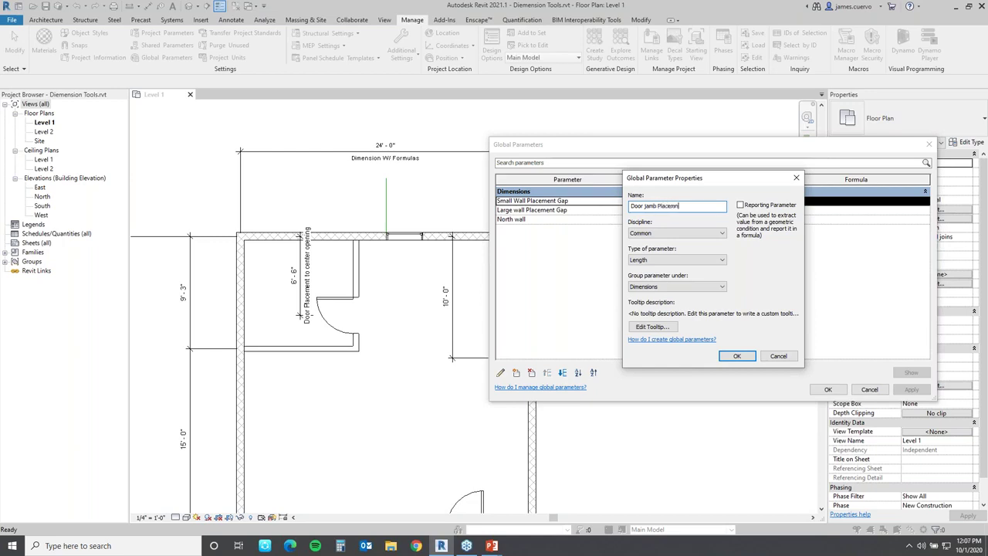
key(BackSpace)
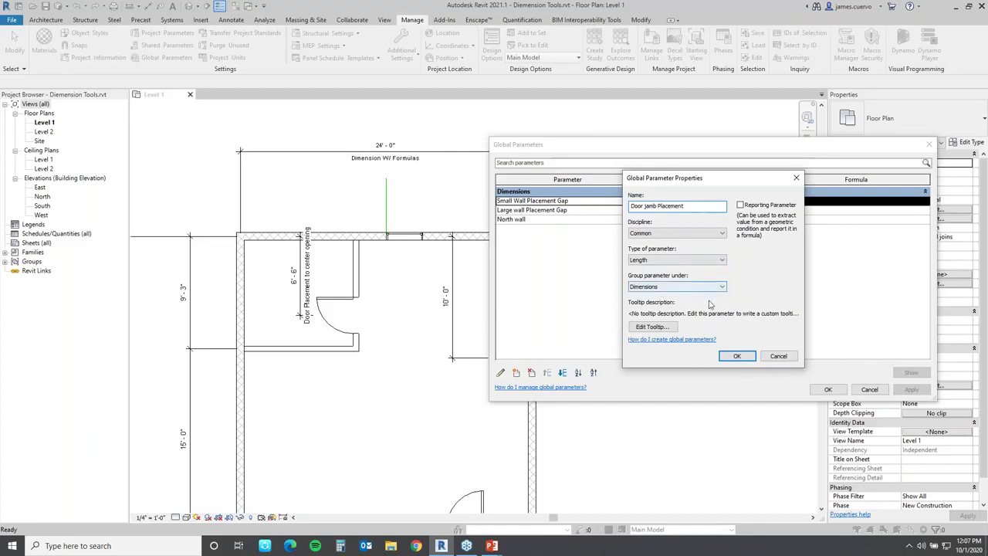
click(737, 357)
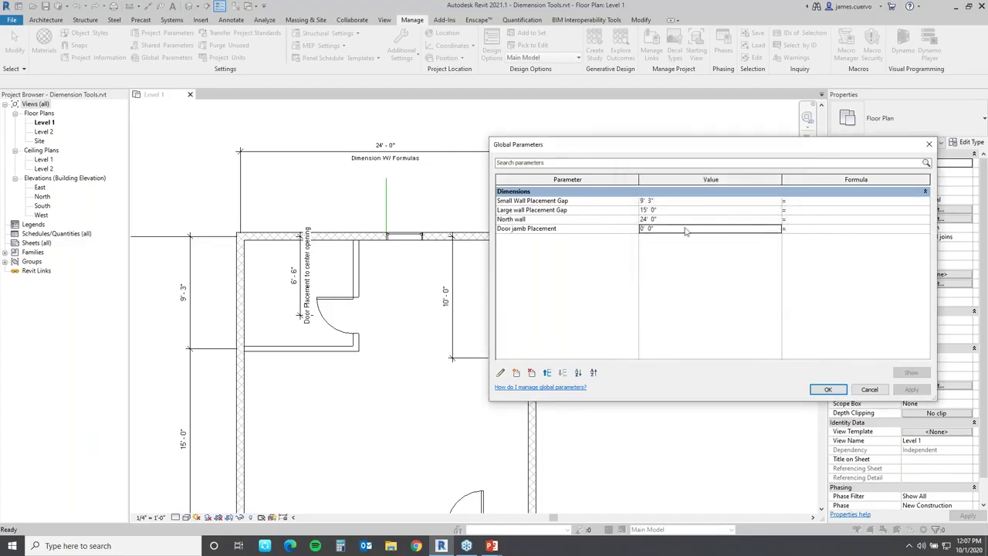
Step: Give the Door jamb Placement parameter the formula 36" / 2 + 10" and apply it
click(795, 229)
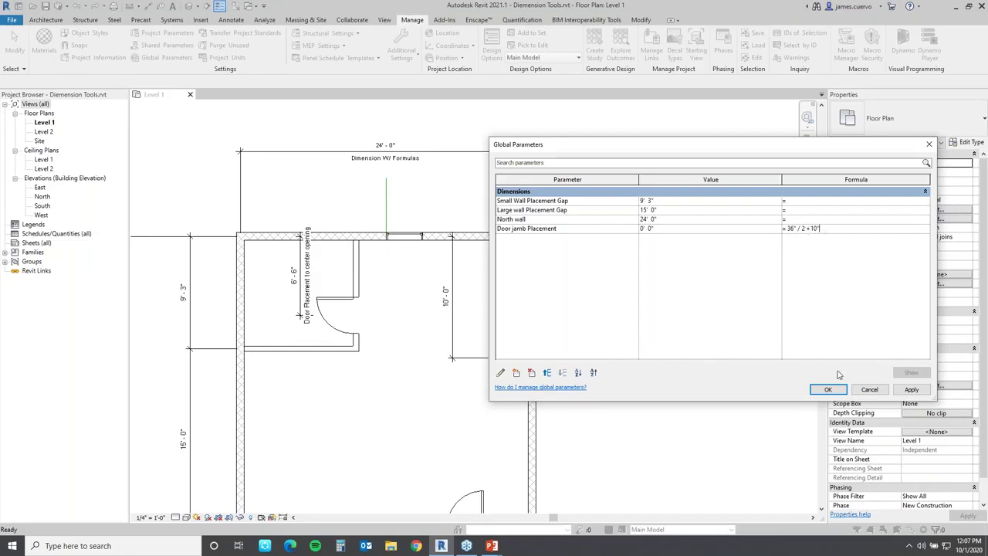
click(908, 391)
click(828, 389)
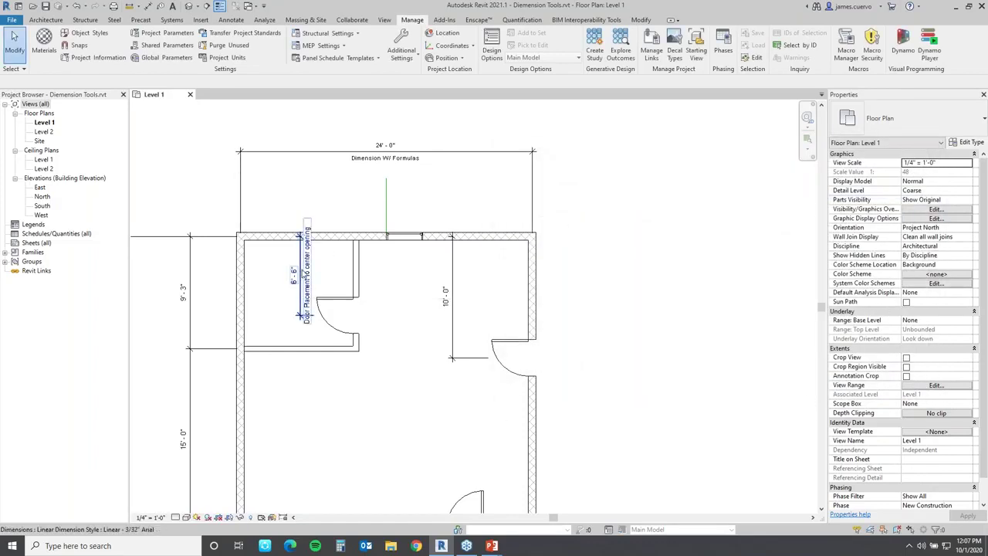
Step: Label the placement dimensions of the small room's door and the east wall's door with the Door jamb Placement parameter
click(302, 277)
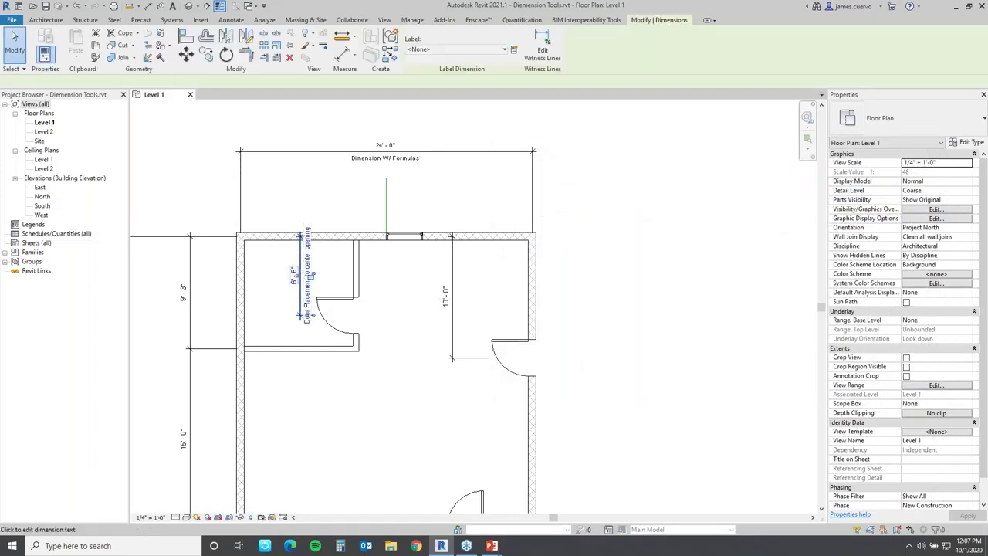
click(501, 50)
click(454, 85)
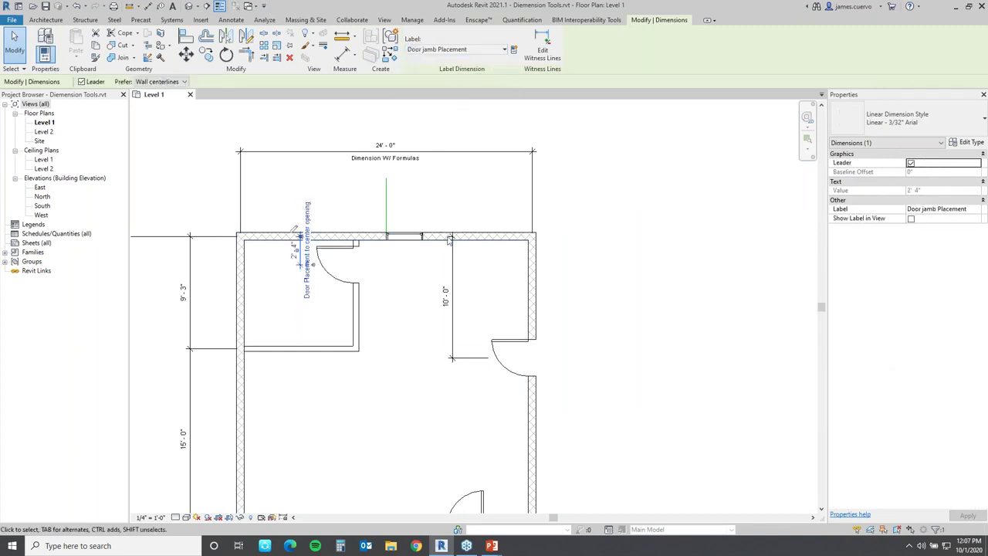
click(453, 295)
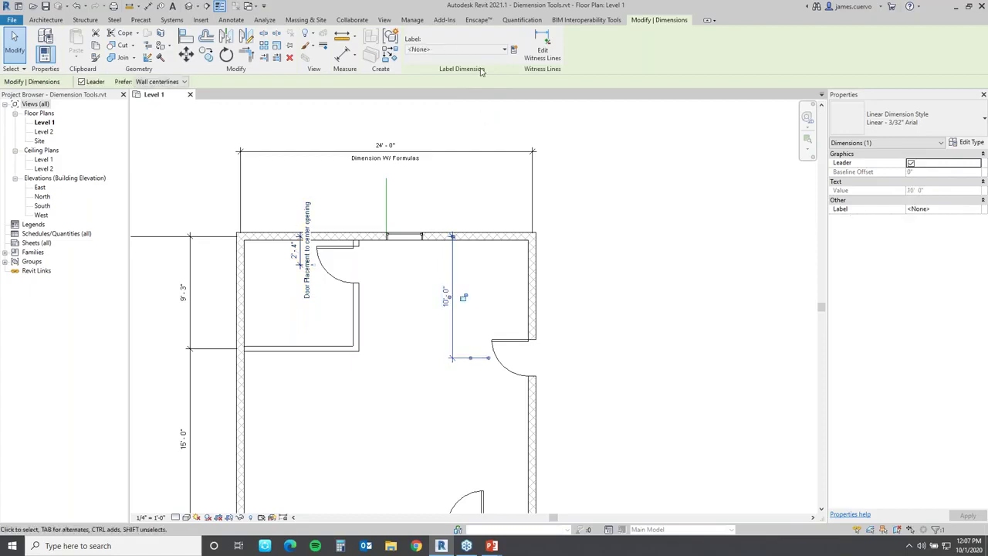
click(494, 50)
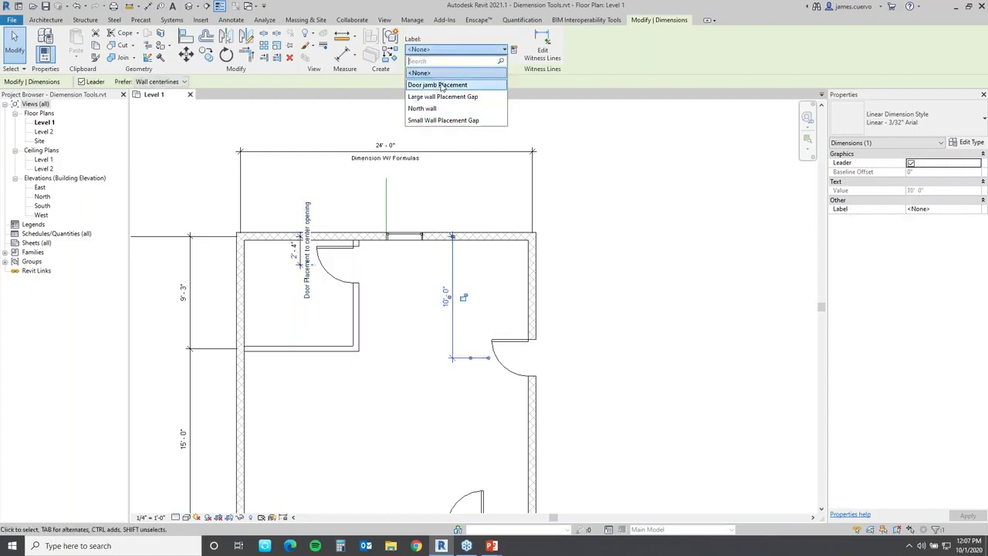
click(437, 84)
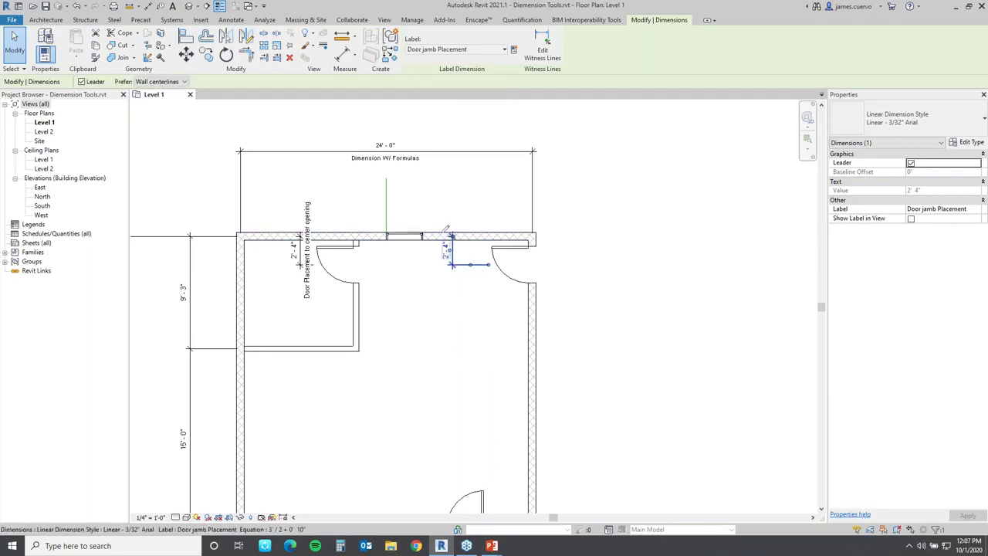
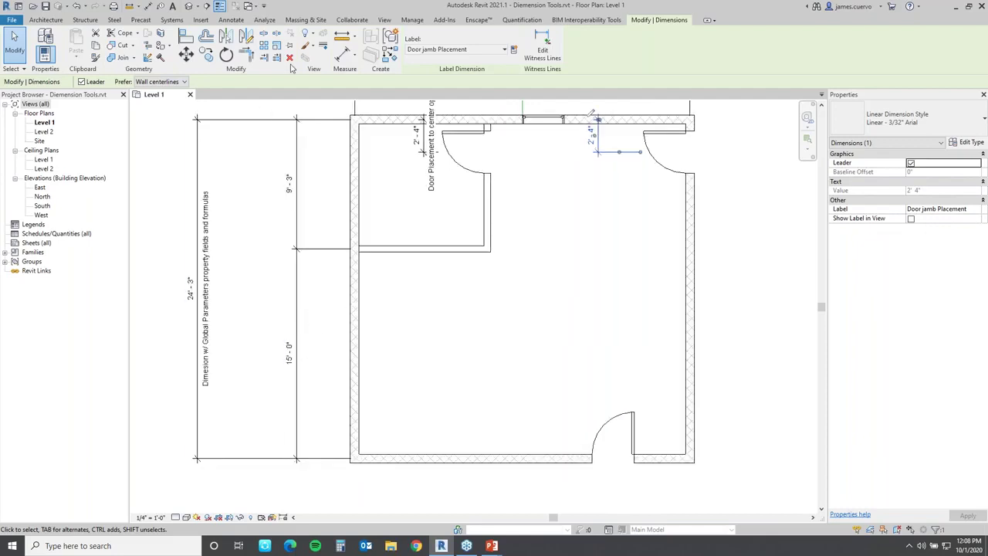
Step: Give the Small Wall Placement Gap global parameter the formula Large wall Placement Gap * .5 + 4 and accept it
click(411, 20)
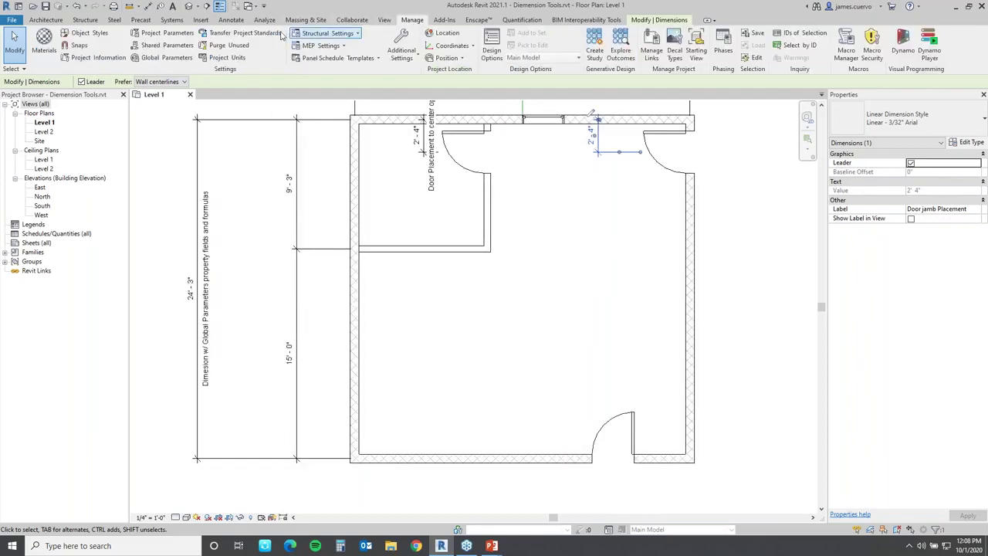
click(164, 57)
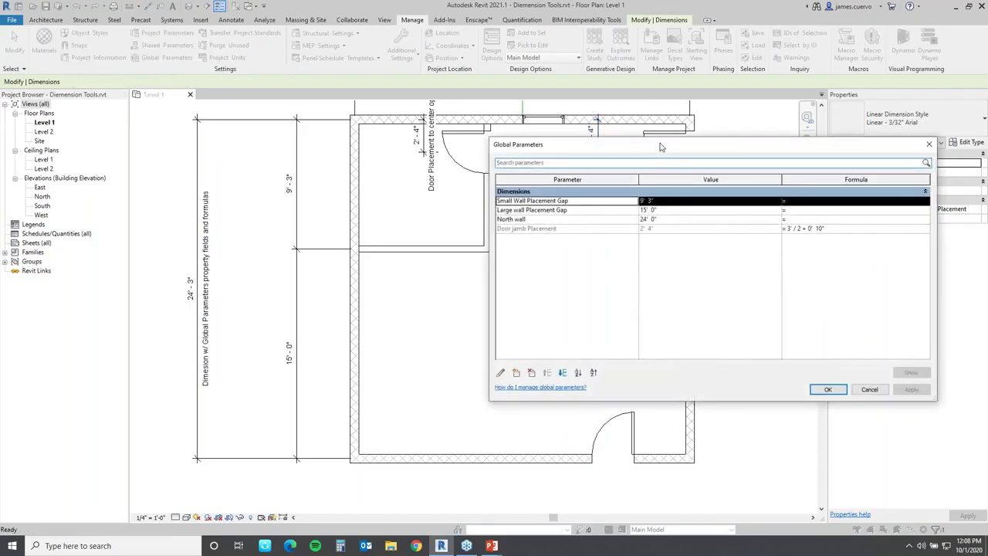
drag(660, 147, 672, 113)
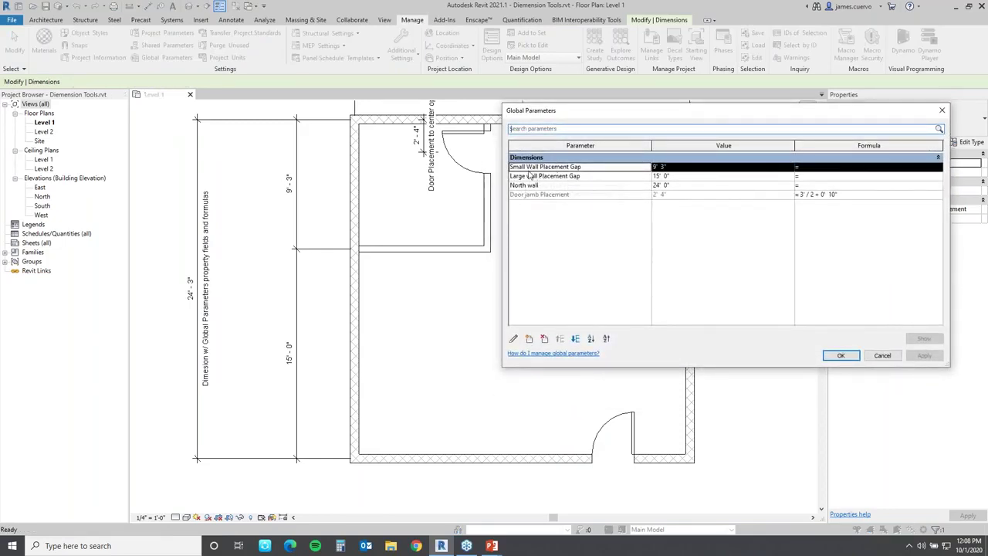
drag(517, 169, 581, 176)
drag(714, 118, 673, 111)
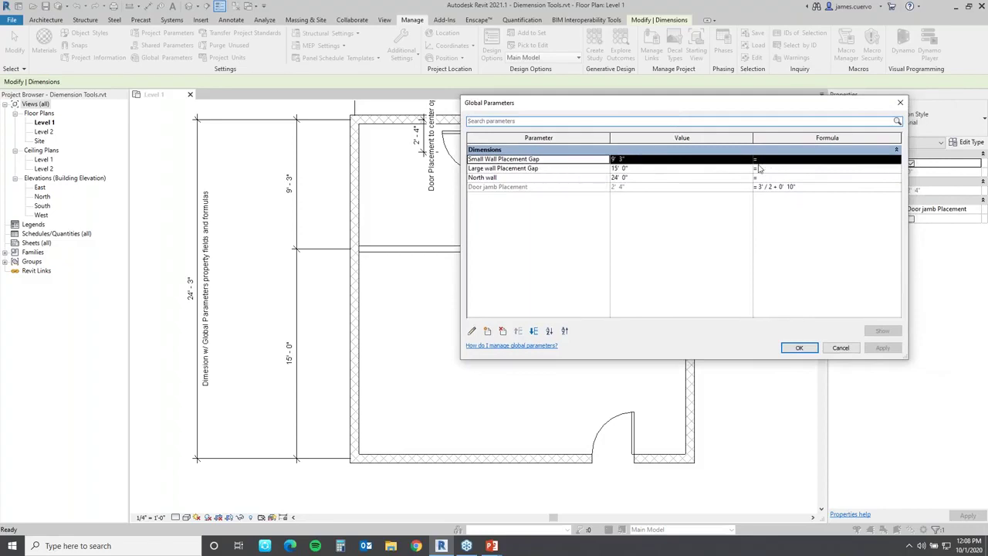
click(547, 170)
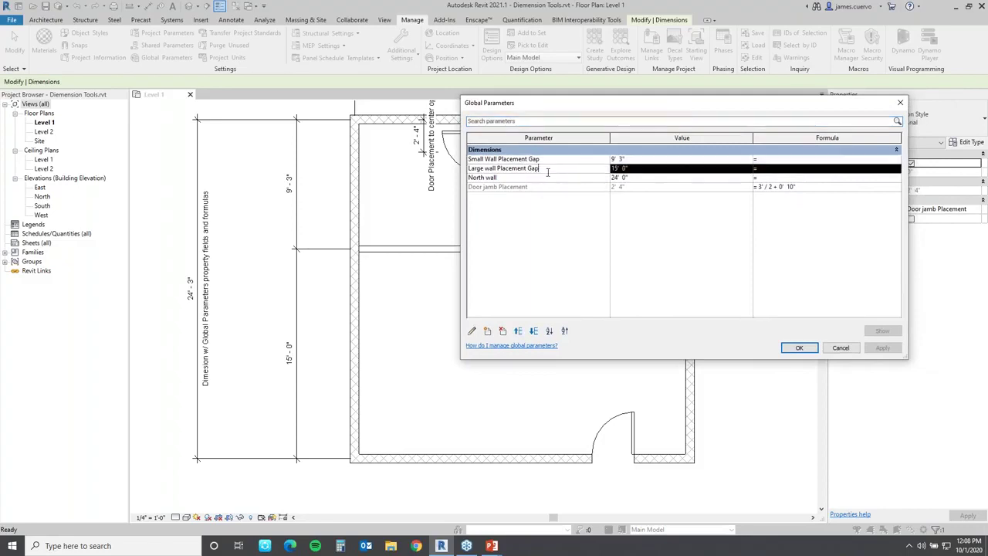
drag(538, 169, 450, 176)
key(ctrl+c)
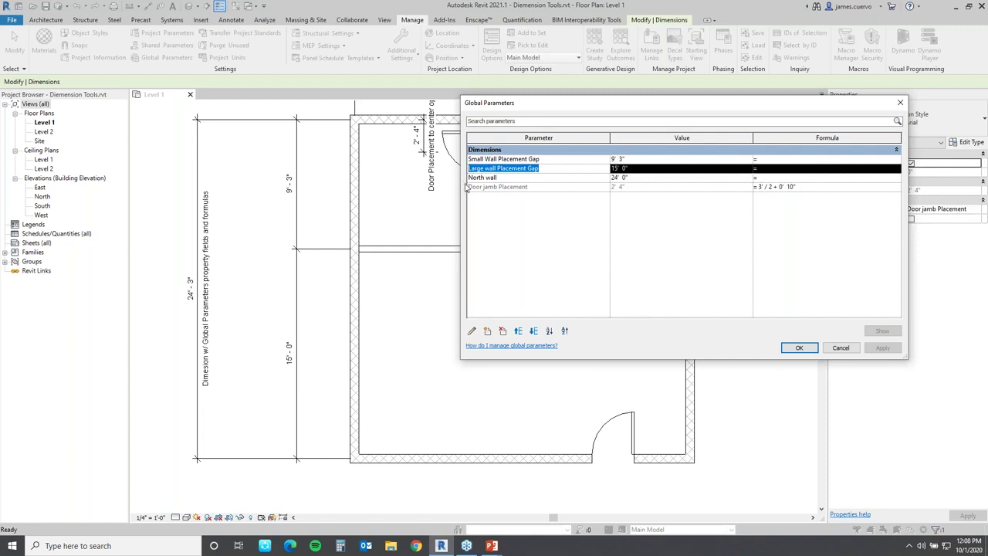
click(766, 159)
key(ctrl+v)
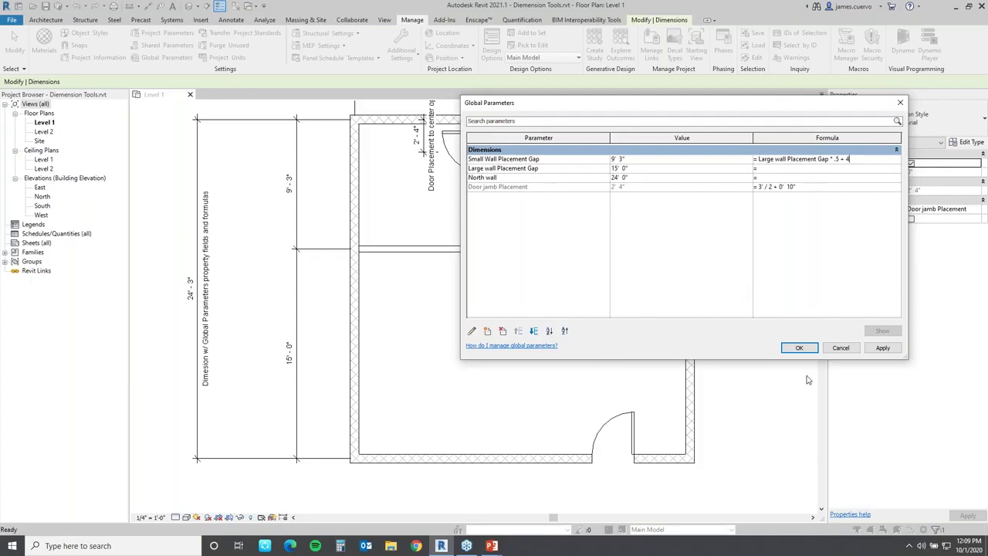
click(799, 347)
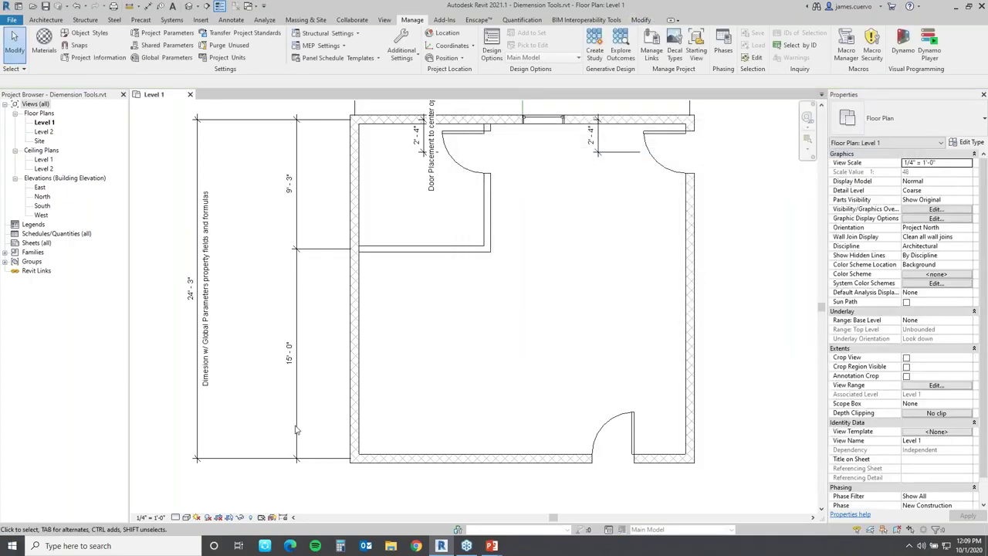
Step: Label the lower west dimension with Large wall Placement Gap and the upper one with Small Wall Placement Gap
click(298, 360)
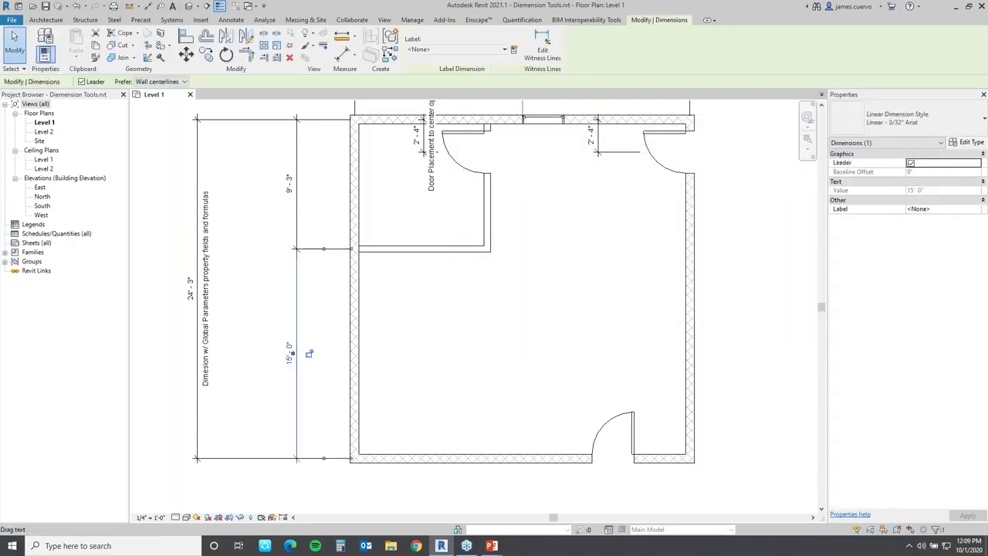
click(479, 50)
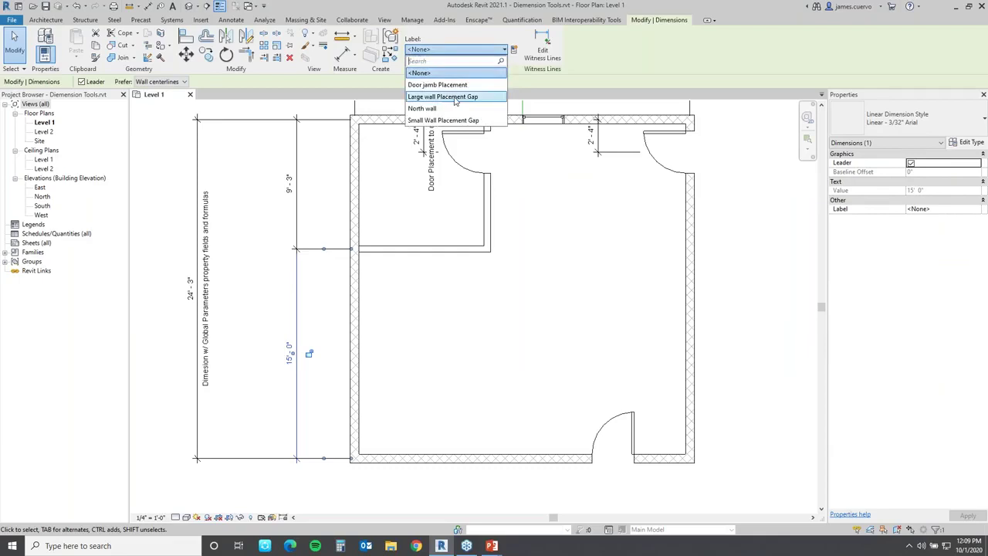
click(455, 97)
click(298, 188)
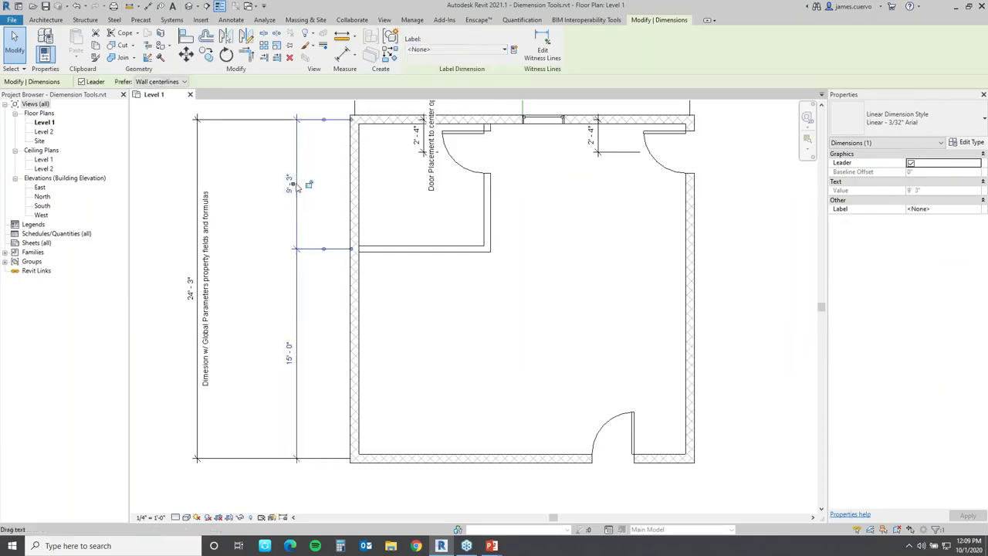
click(451, 51)
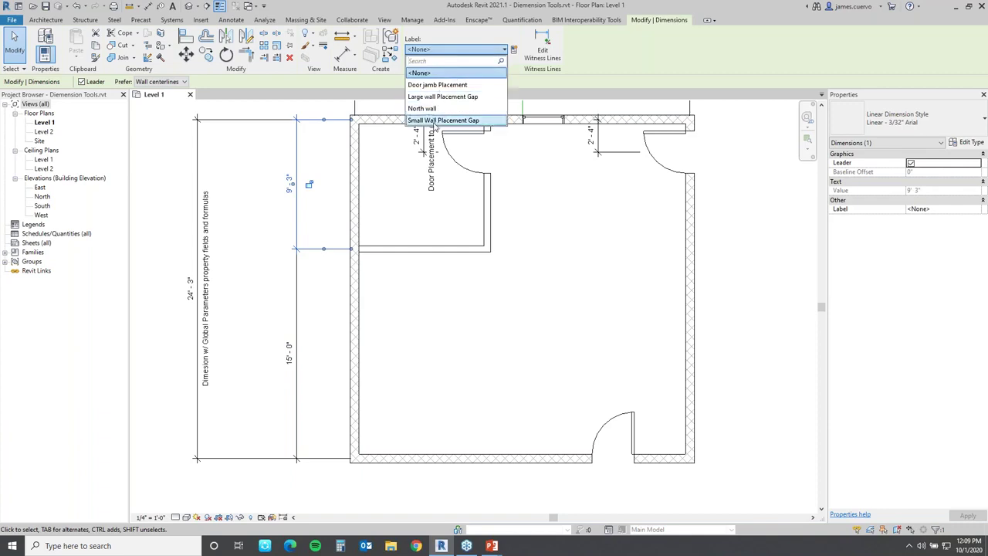
click(436, 121)
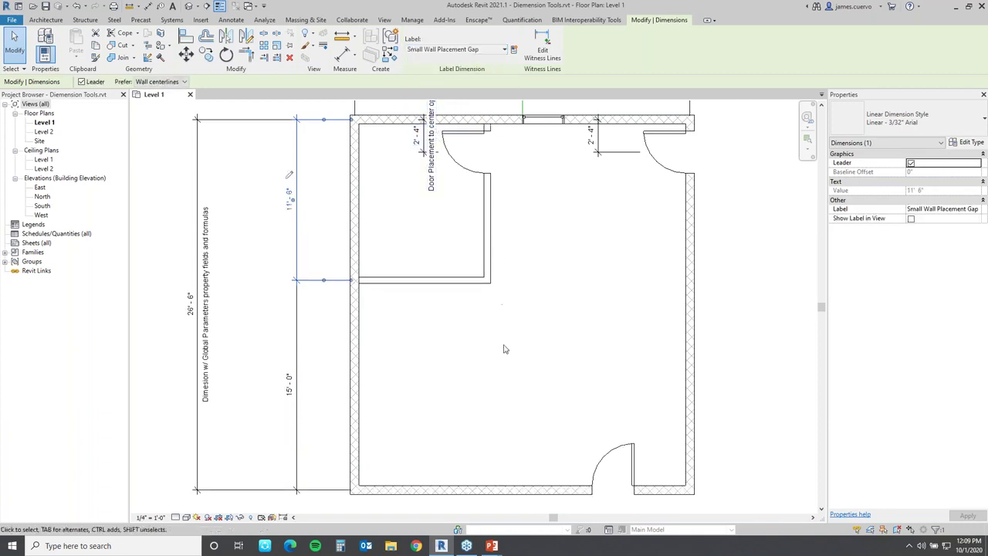
Step: Move the south door's temporary dimension references to the outer face of the small room's east wall and to the door's east jamb
scroll(507, 351, down, 1)
middle_drag(507, 358, 496, 323)
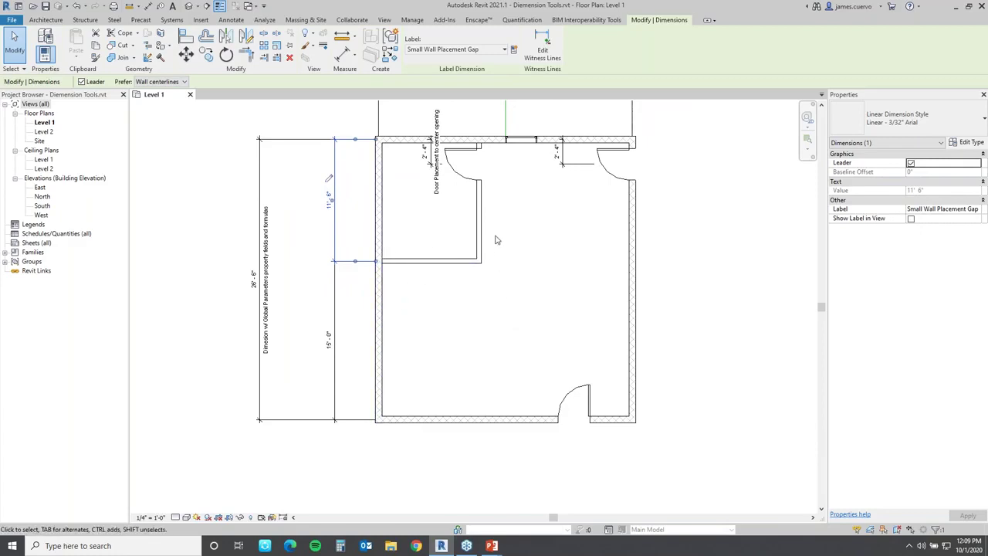
scroll(467, 326, down, 1)
scroll(467, 326, down, 1)
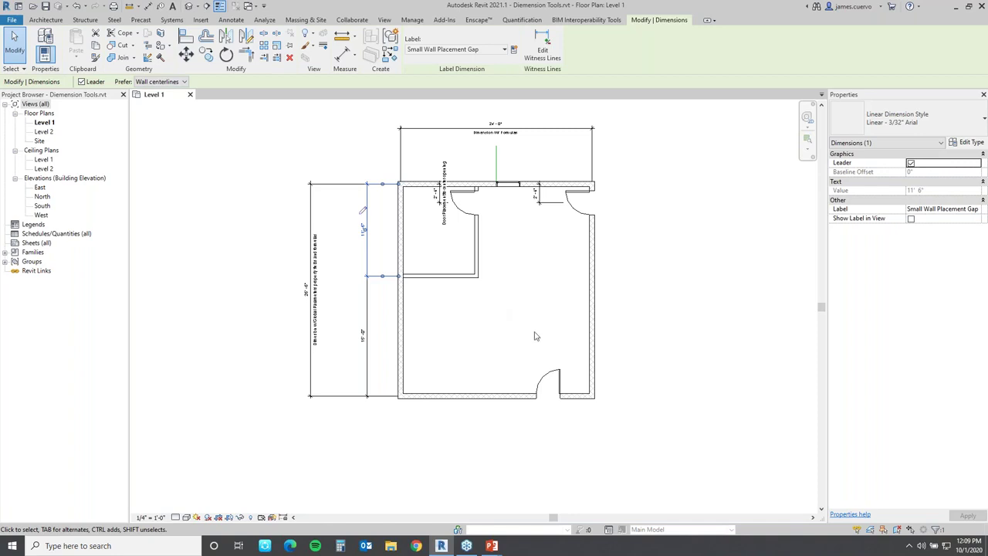
click(559, 375)
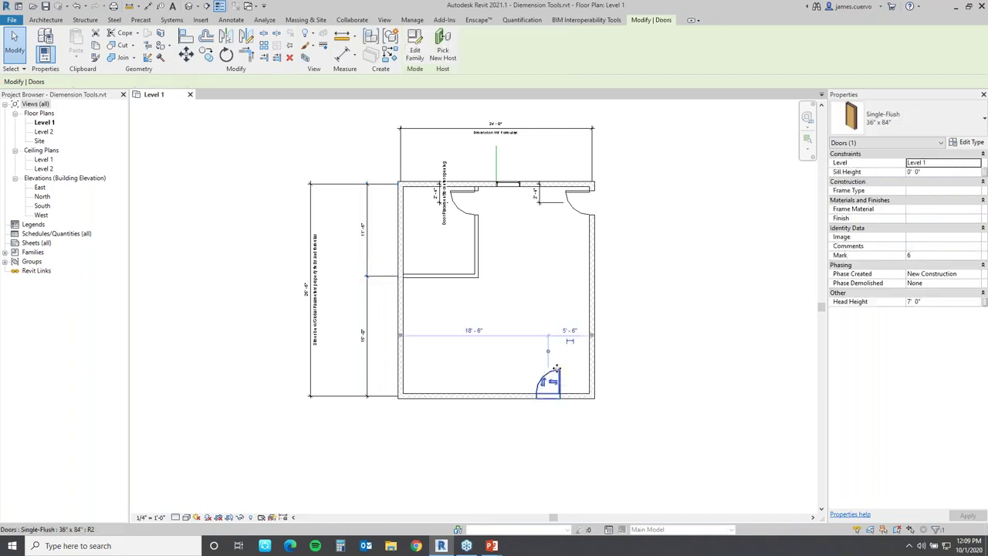
scroll(565, 345, up, 2)
scroll(566, 345, up, 1)
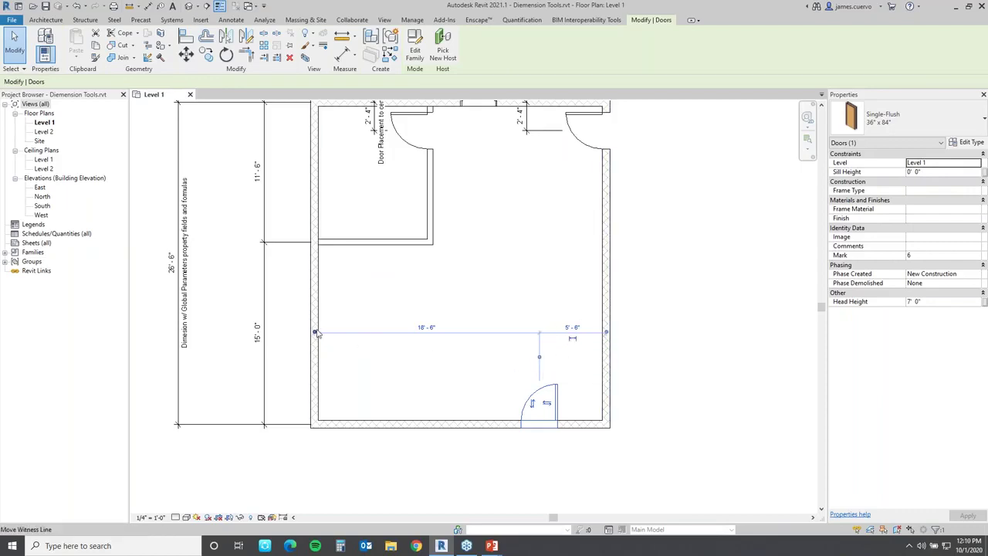
drag(314, 334, 431, 238)
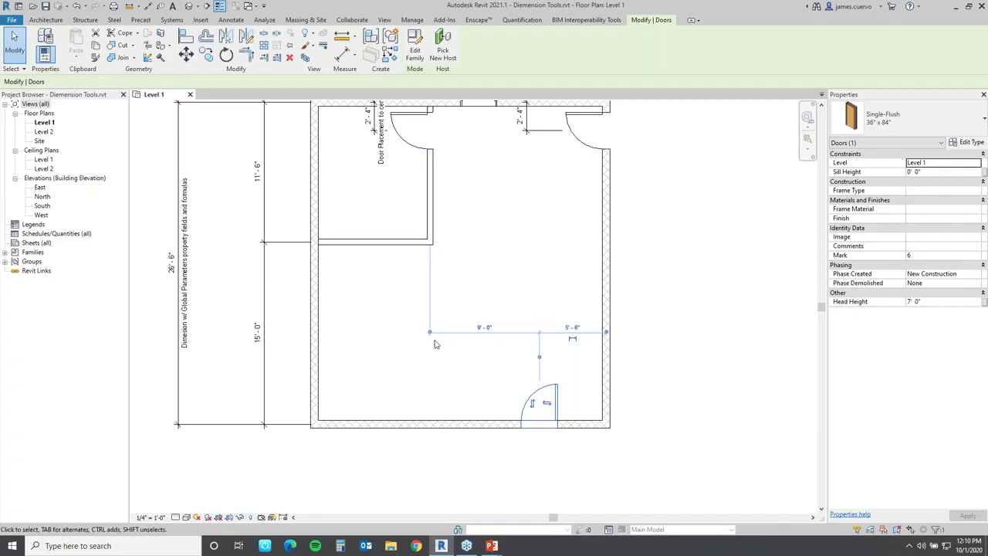
drag(430, 333, 431, 334)
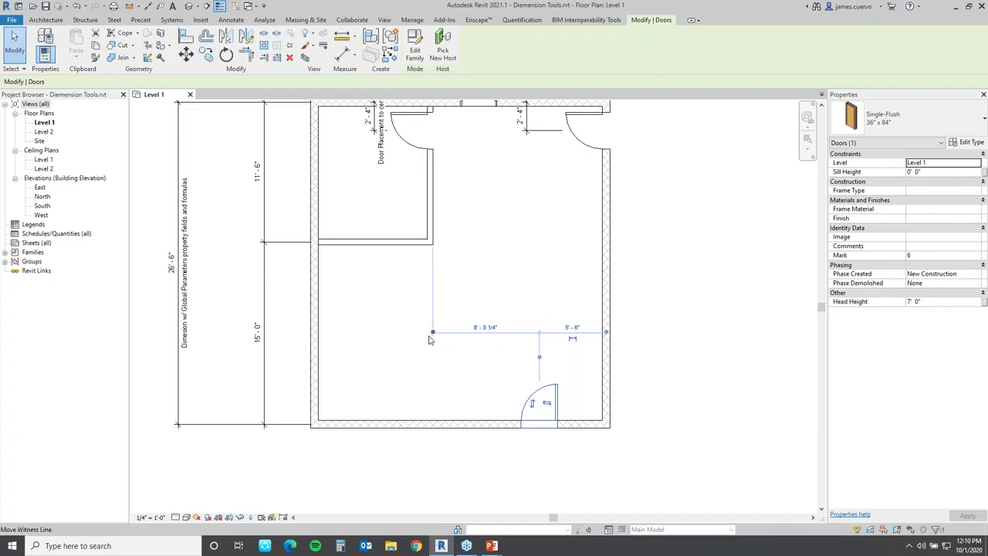
drag(606, 332, 606, 336)
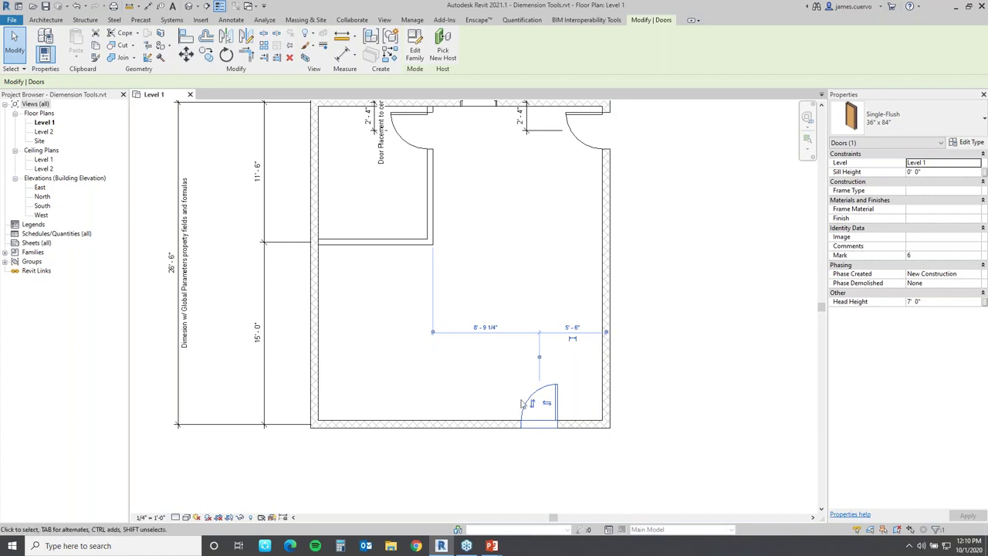
mouse_move(538, 356)
mouse_down()
mouse_move(557, 358)
mouse_move(521, 359)
mouse_move(551, 360)
mouse_up()
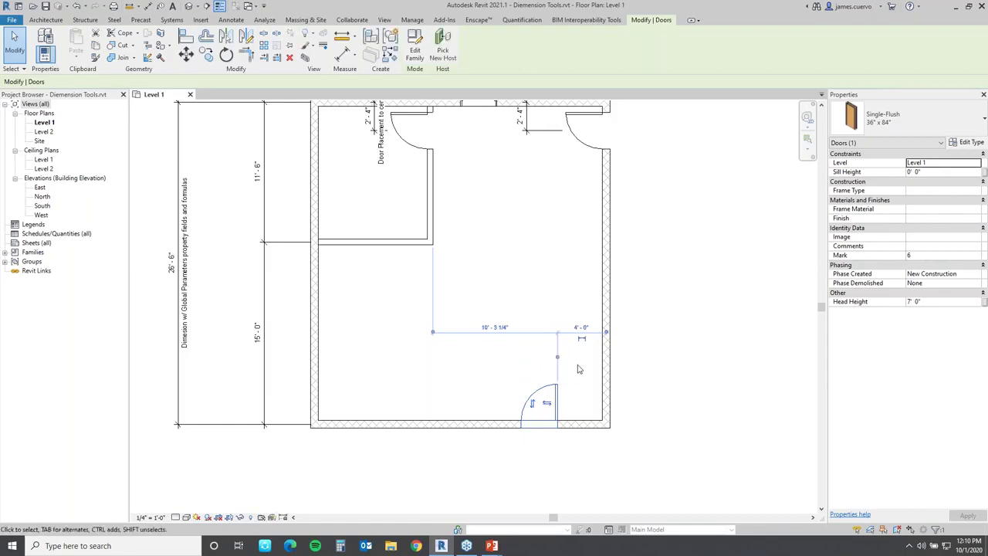
Step: Turn the south door's temporary dimensions into a permanent dimension
click(580, 368)
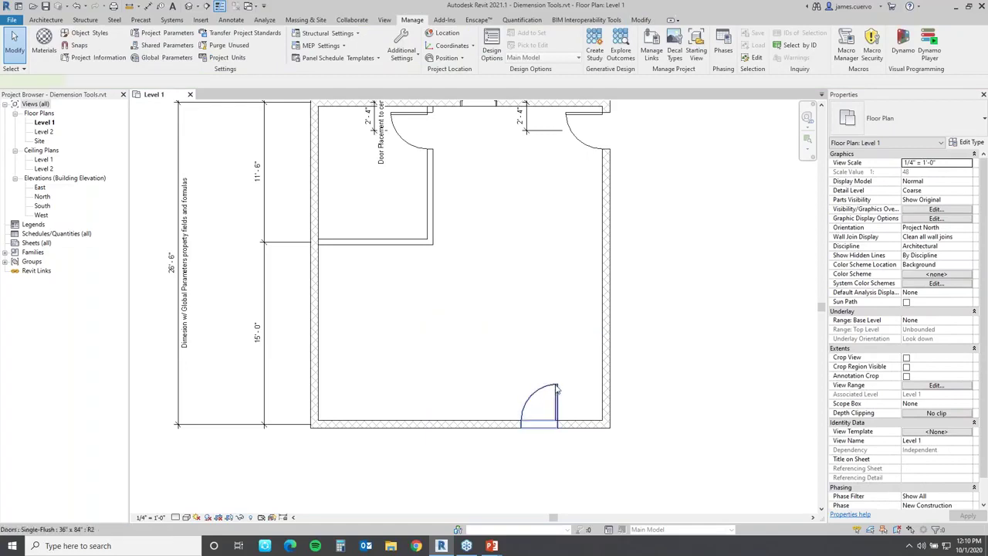
click(540, 400)
click(496, 339)
click(585, 335)
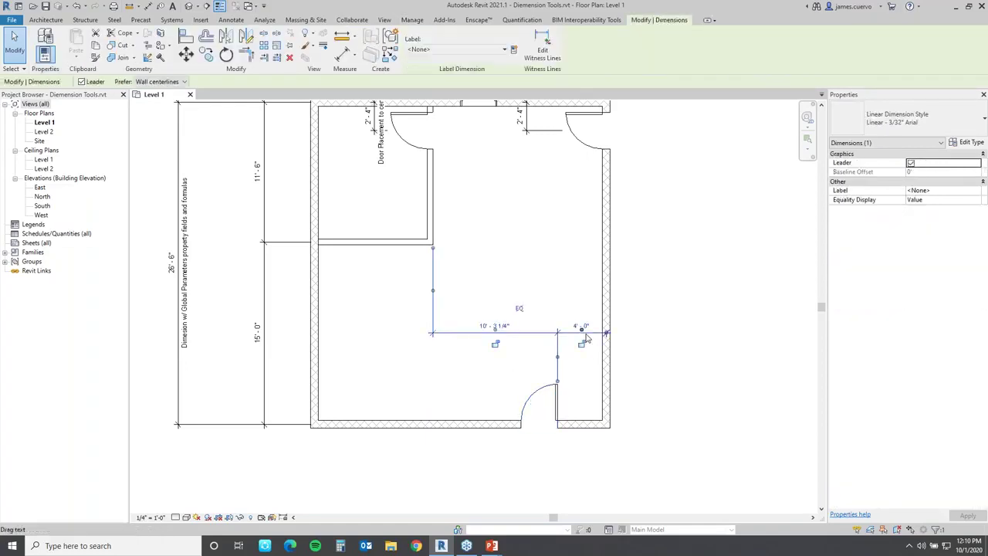
key(Escape)
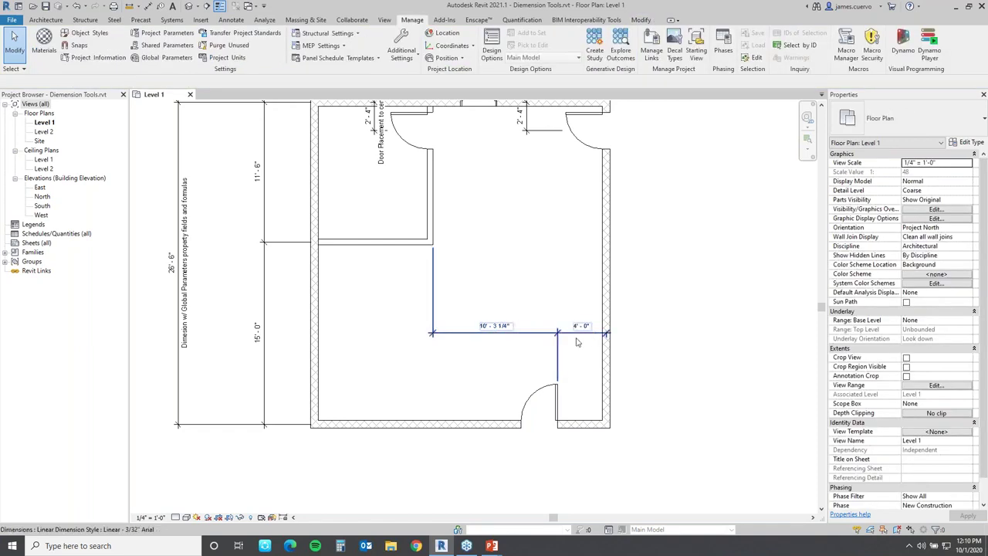
click(511, 336)
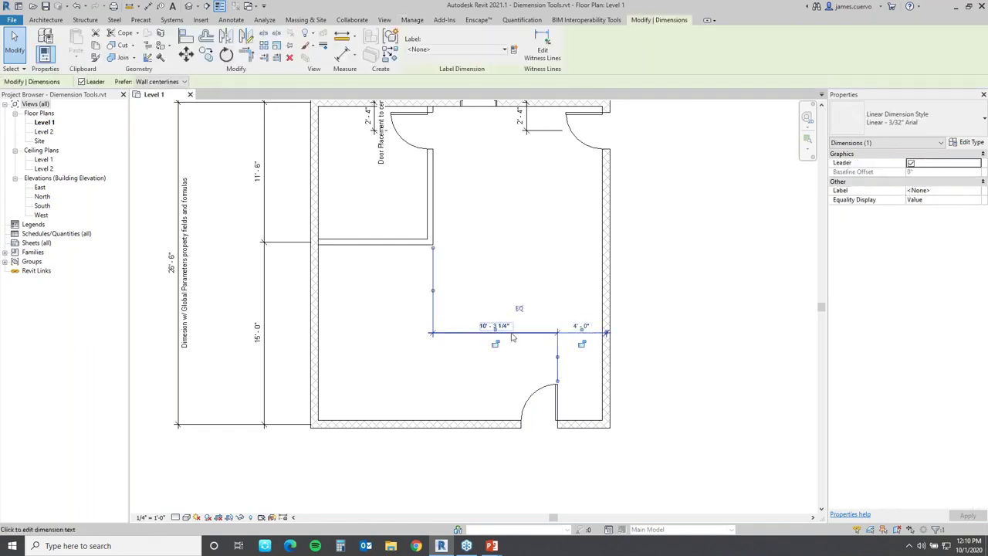
key(Escape)
Step: Try labelling the south door's two-segment dimension with the Door jamb Placement parameter, removing the conflicting constraints
click(590, 336)
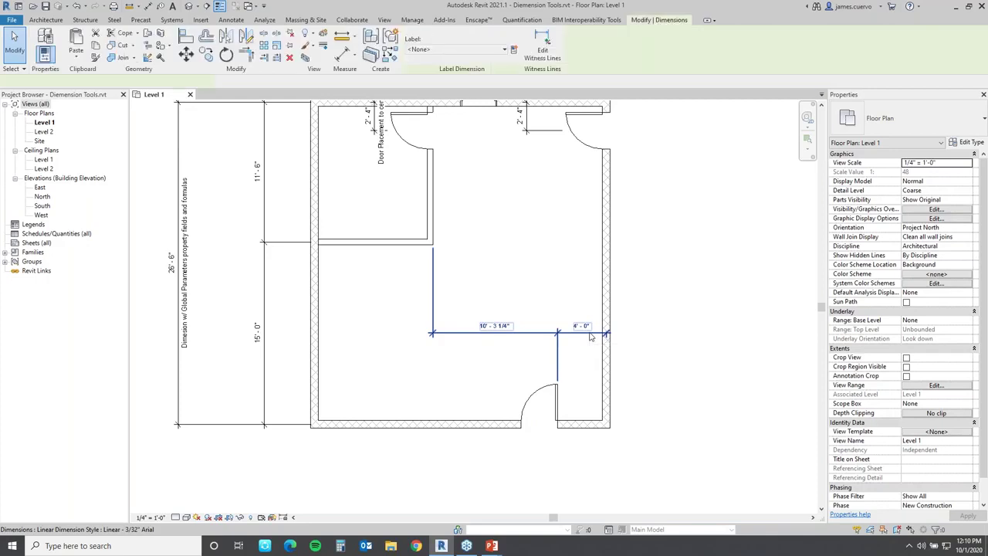
click(456, 50)
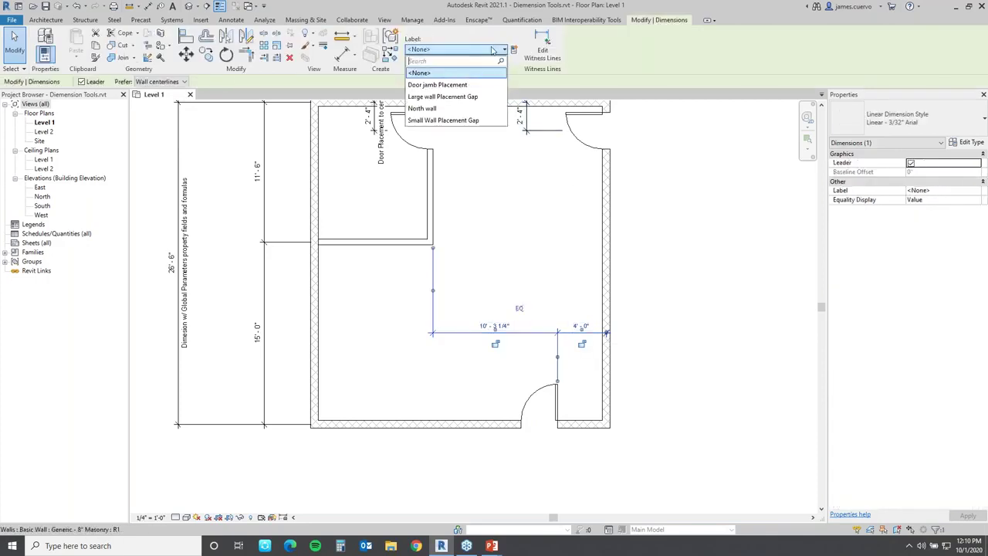
click(436, 84)
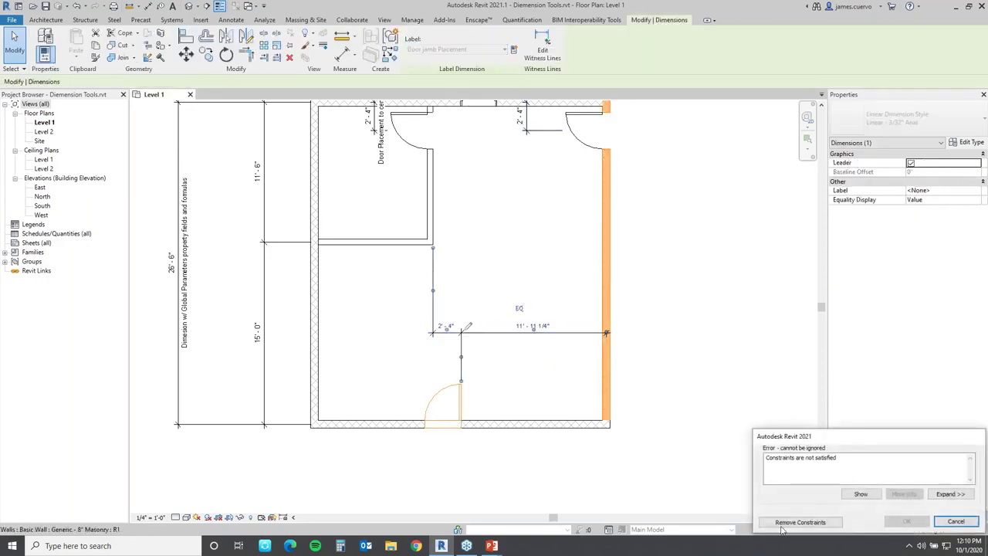
click(801, 523)
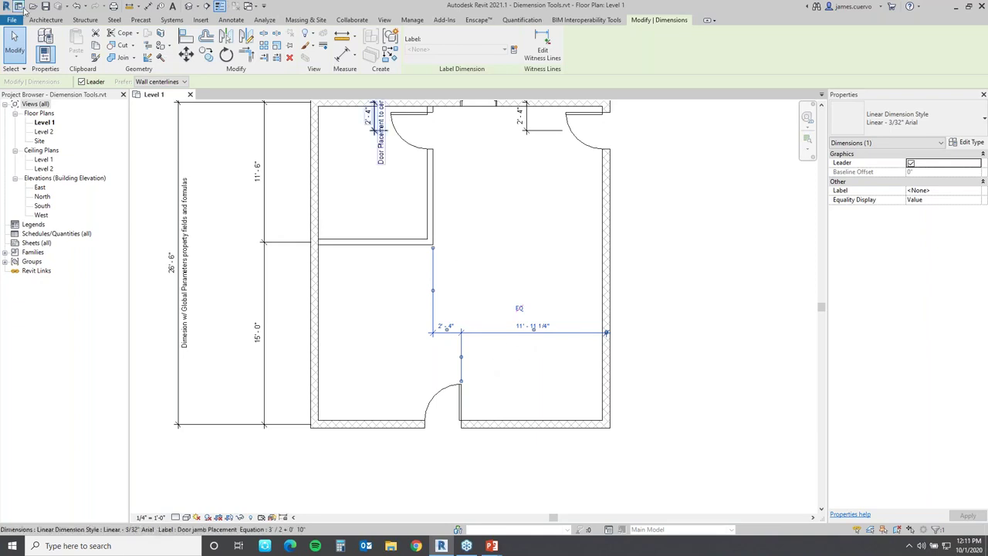
Step: Undo the labelling of the south door's dimension and remove that dimension from the plan
click(77, 7)
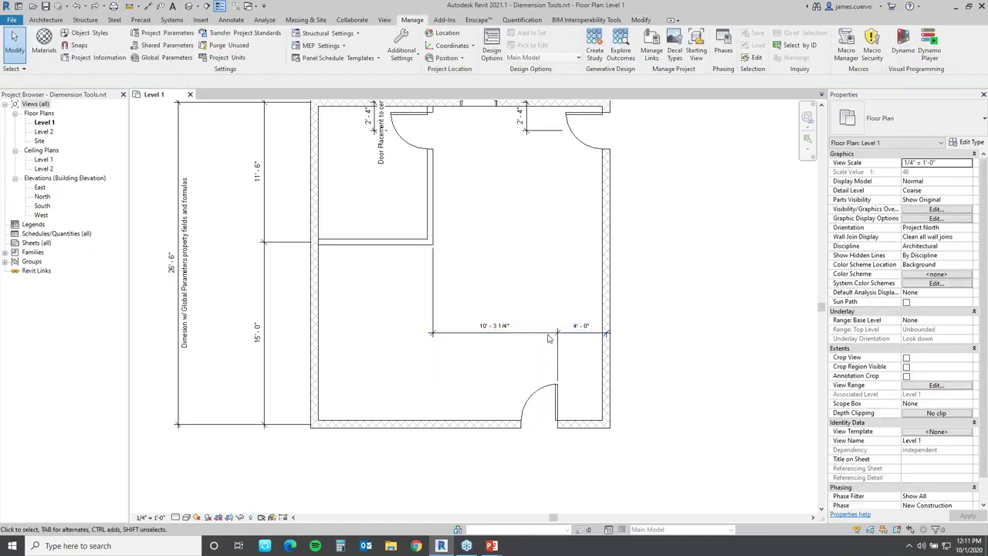
click(533, 355)
click(532, 357)
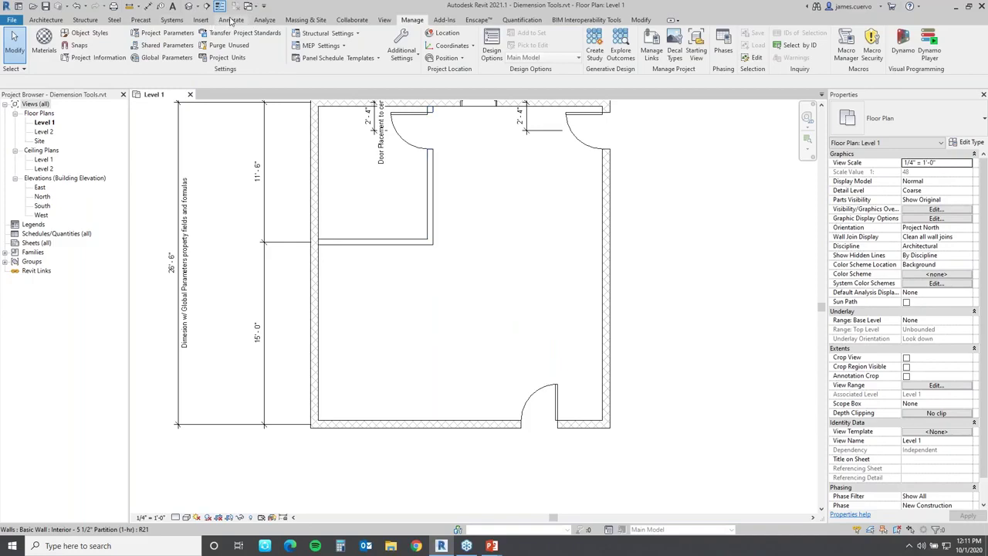
Step: Place an aligned dimension from the south door's east jamb to the centerline of the east wall
click(230, 19)
click(42, 45)
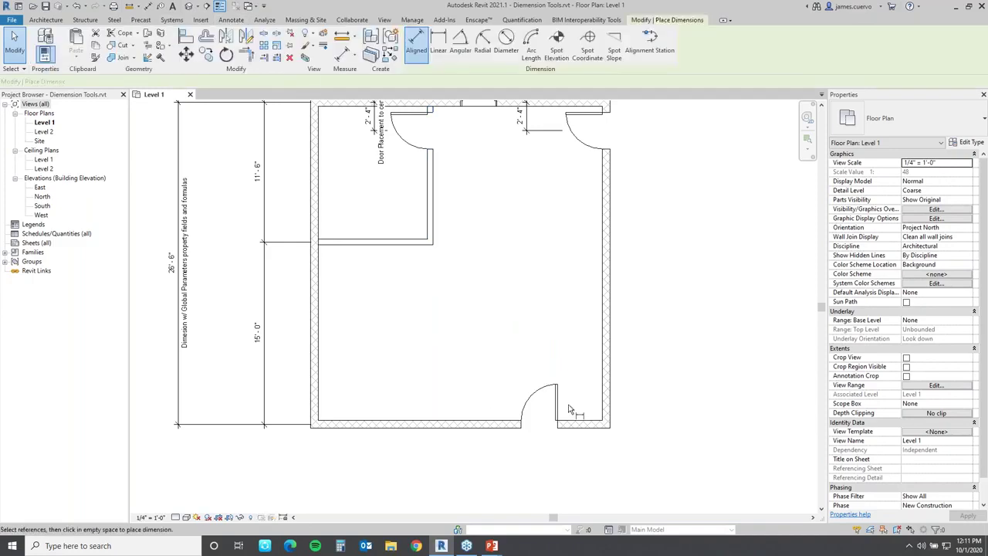
click(556, 429)
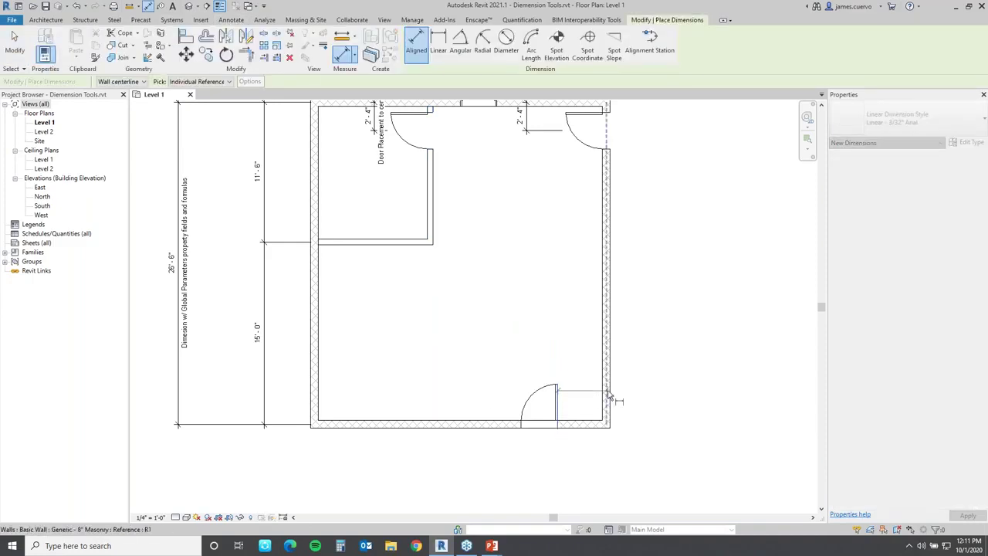
click(592, 381)
click(593, 381)
key(Escape)
key(Escape)
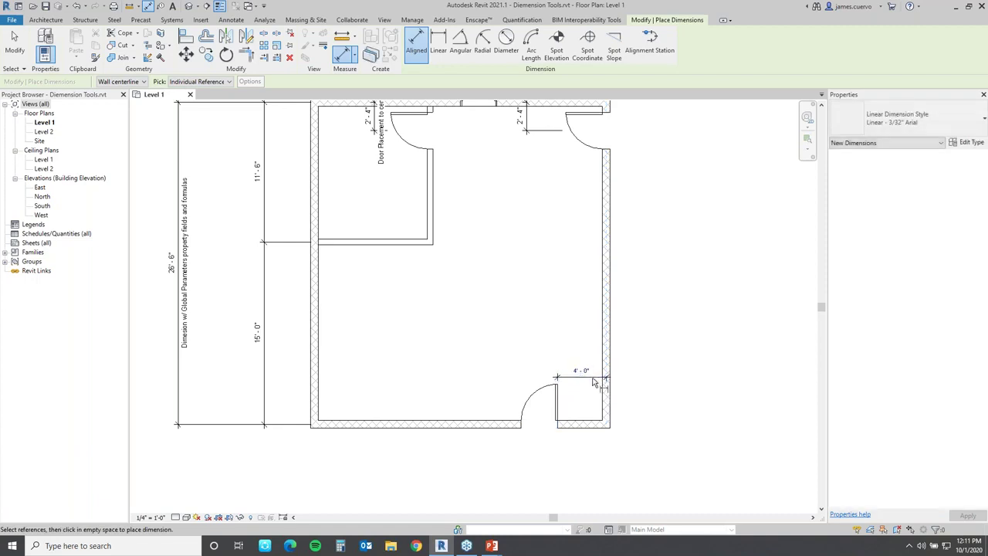
Step: Label the dimension between the south door's east jamb and the east wall with the Door jamb Placement parameter
click(592, 378)
click(444, 50)
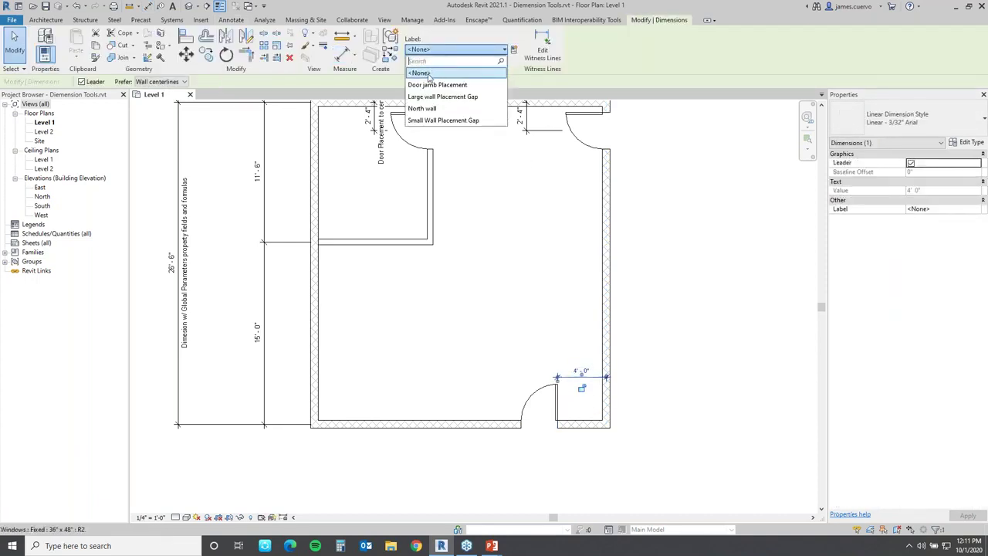
click(427, 87)
middle_drag(564, 278, 550, 459)
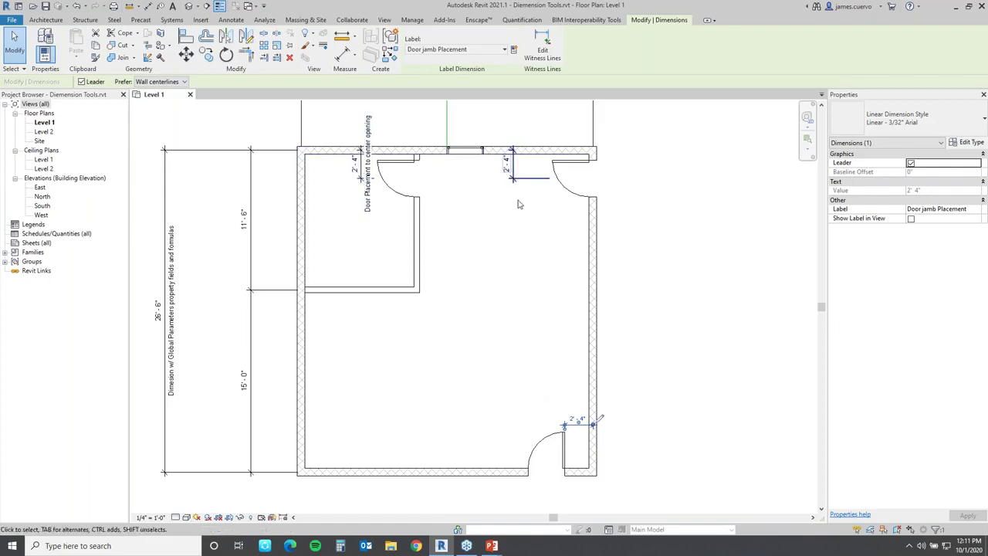
middle_drag(597, 466, 581, 391)
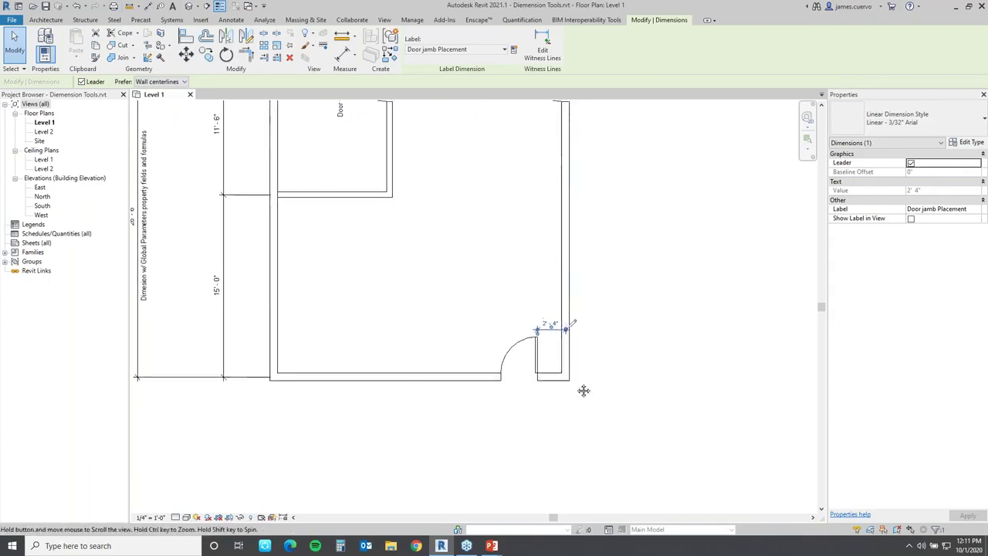
scroll(295, 293, down, 2)
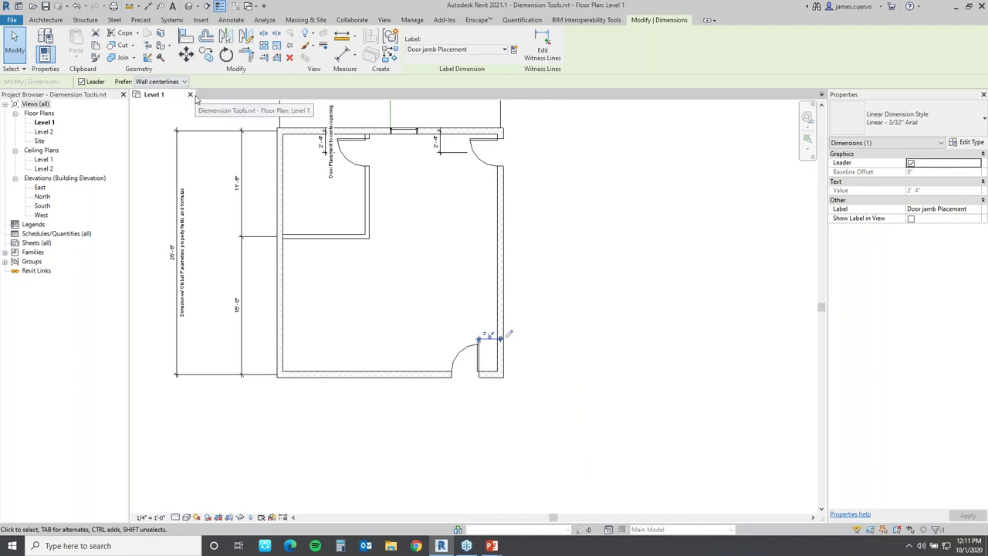
Step: Close the dimension project without saving and open Starting view scene 1.rvt from the Views folder
click(190, 94)
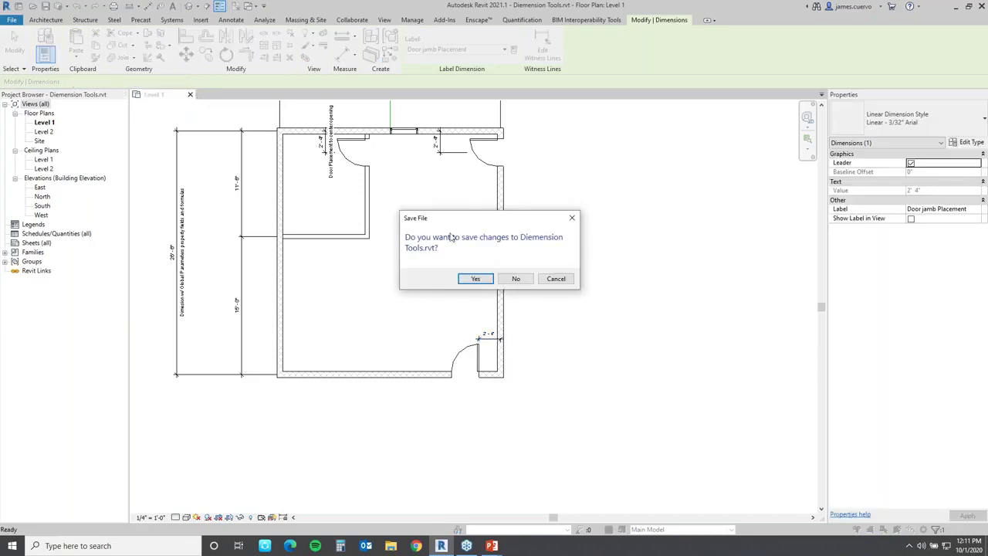
click(516, 278)
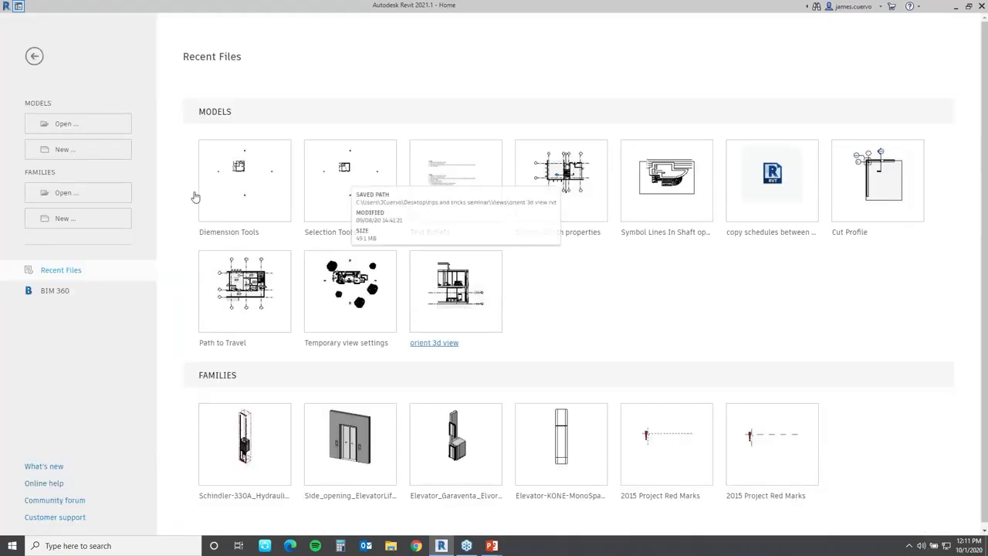
click(66, 124)
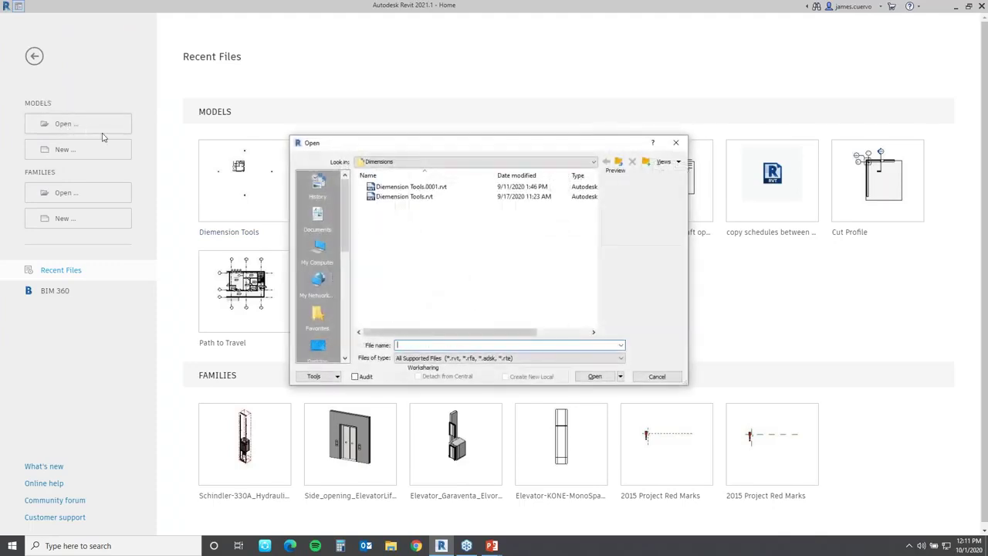
click(618, 162)
double_click(390, 218)
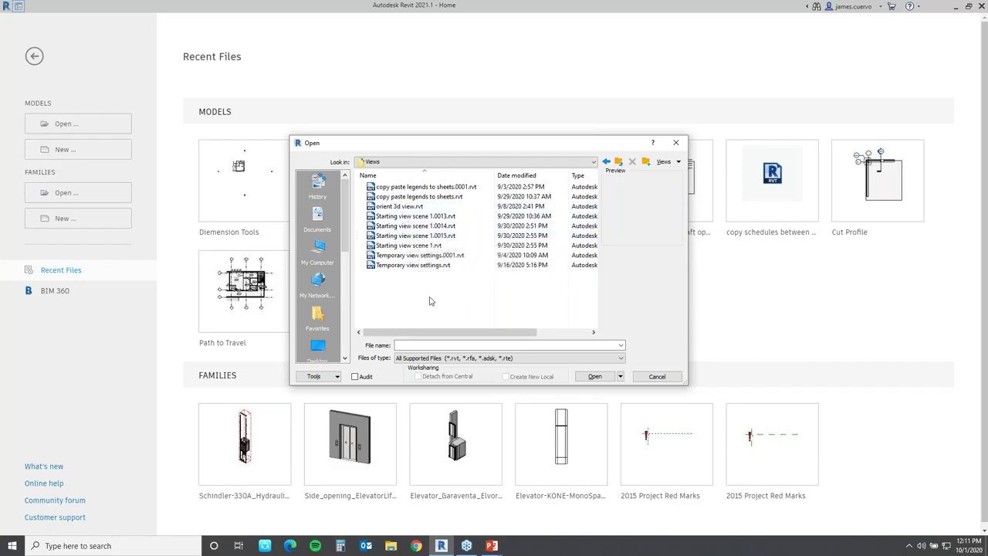
click(422, 245)
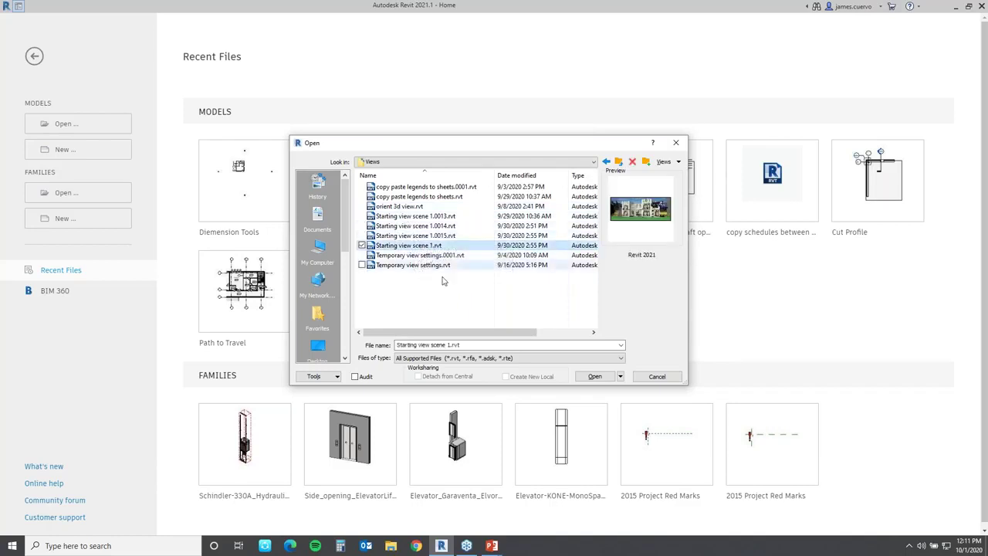
click(594, 377)
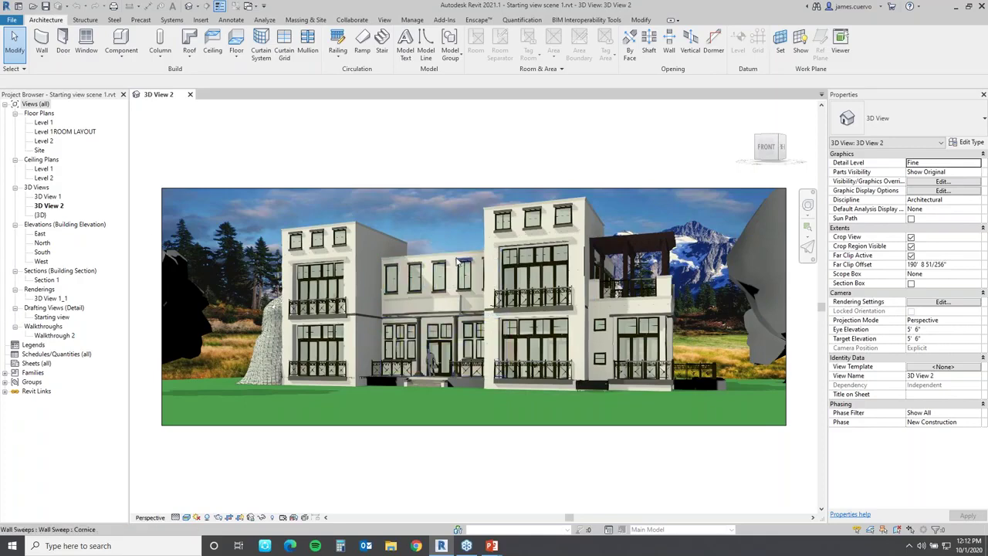
Step: Open the Starting view drafting view to read its project notes, and close it again
click(53, 318)
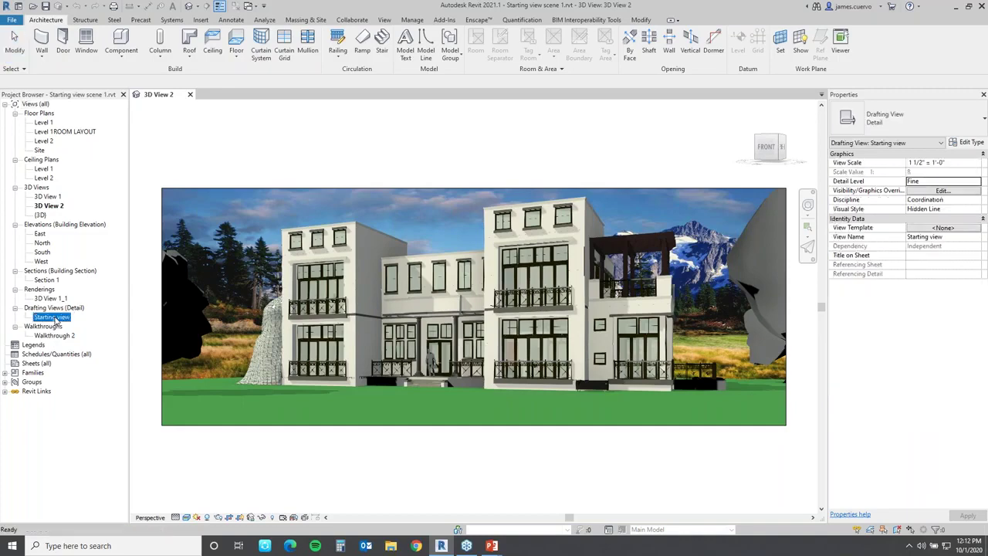
double_click(52, 318)
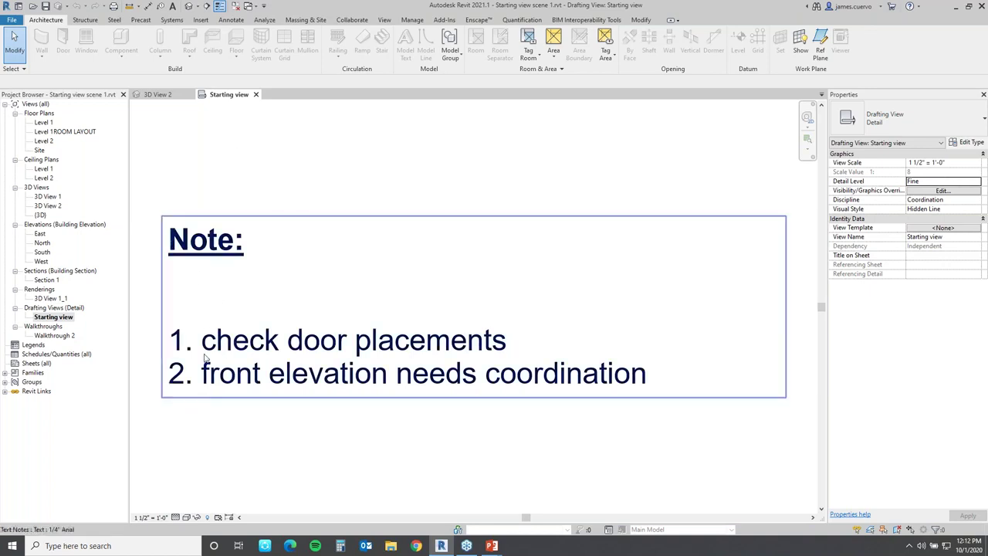
click(256, 94)
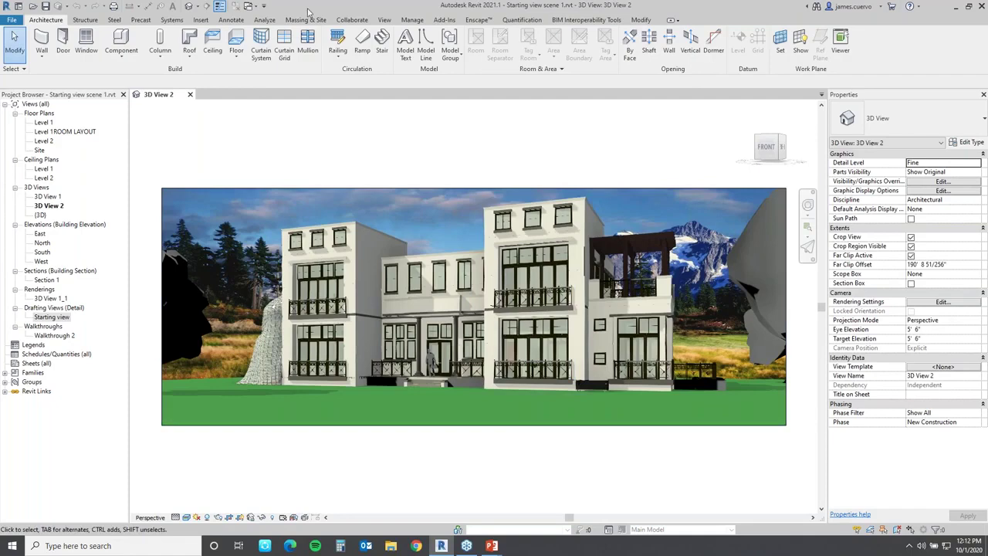
Step: Set the project's starting view to Drafting View: Starting view and close the project
click(412, 19)
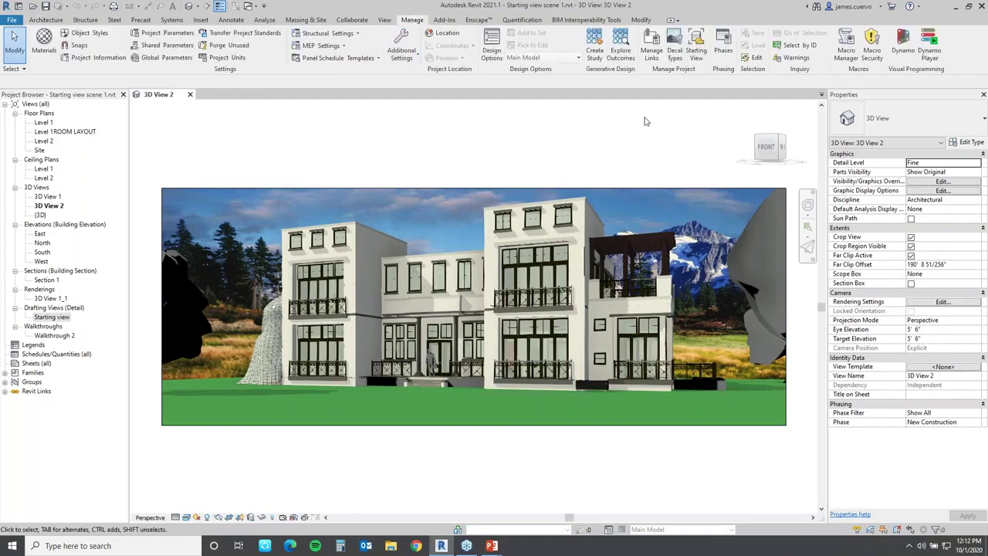
click(695, 54)
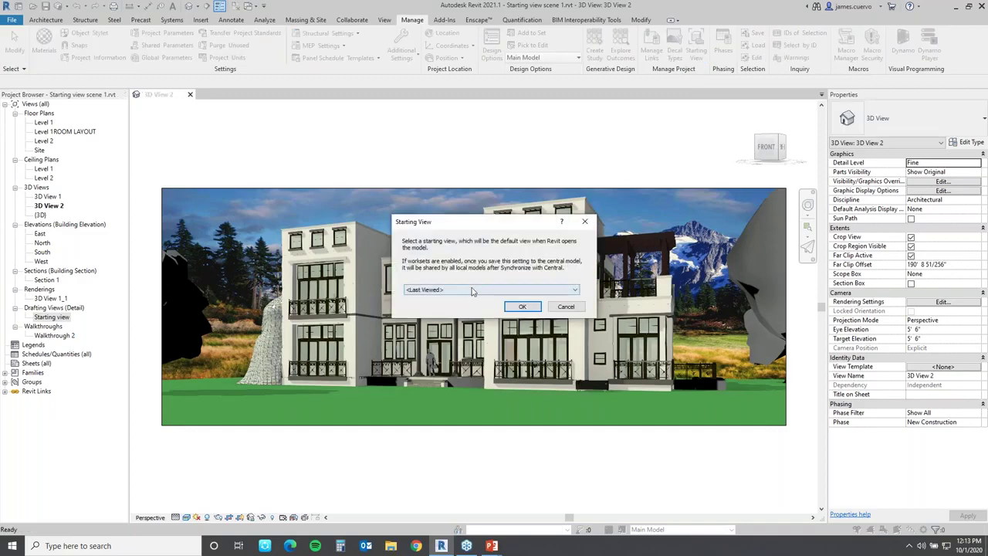
click(473, 290)
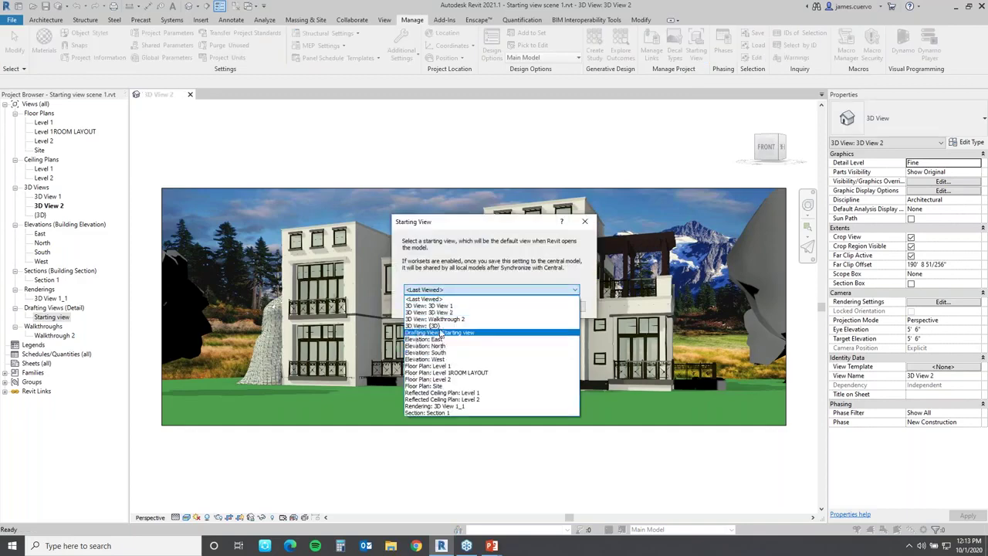
click(466, 333)
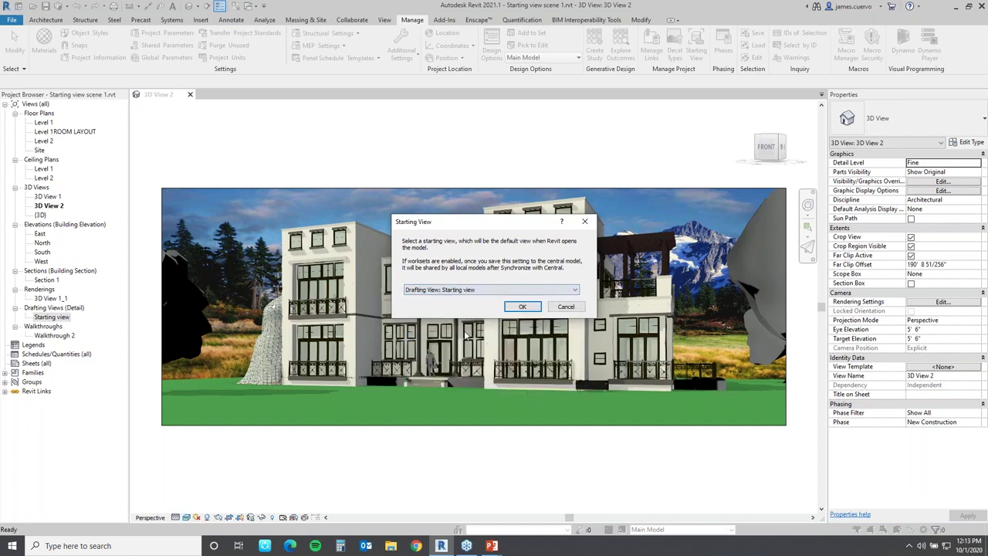
click(524, 306)
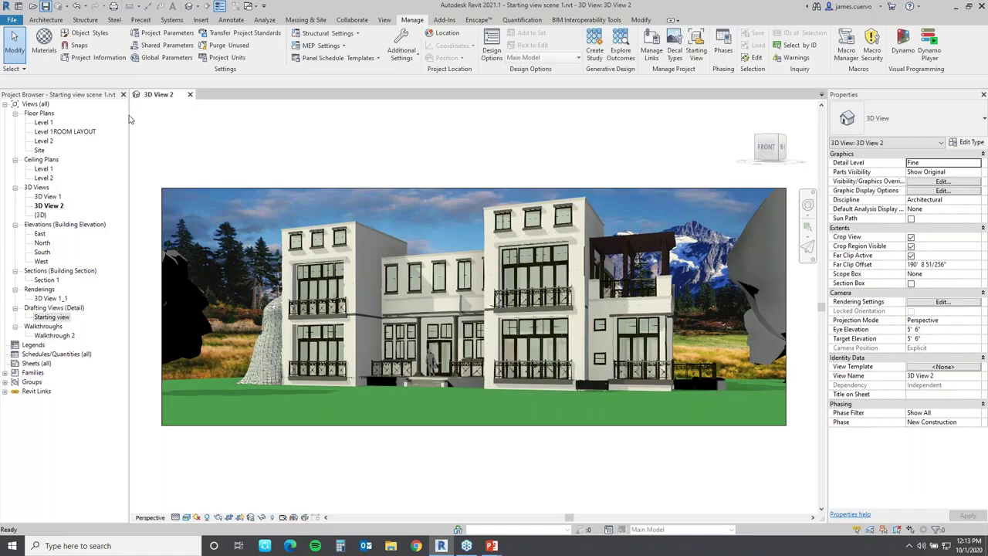
click(190, 94)
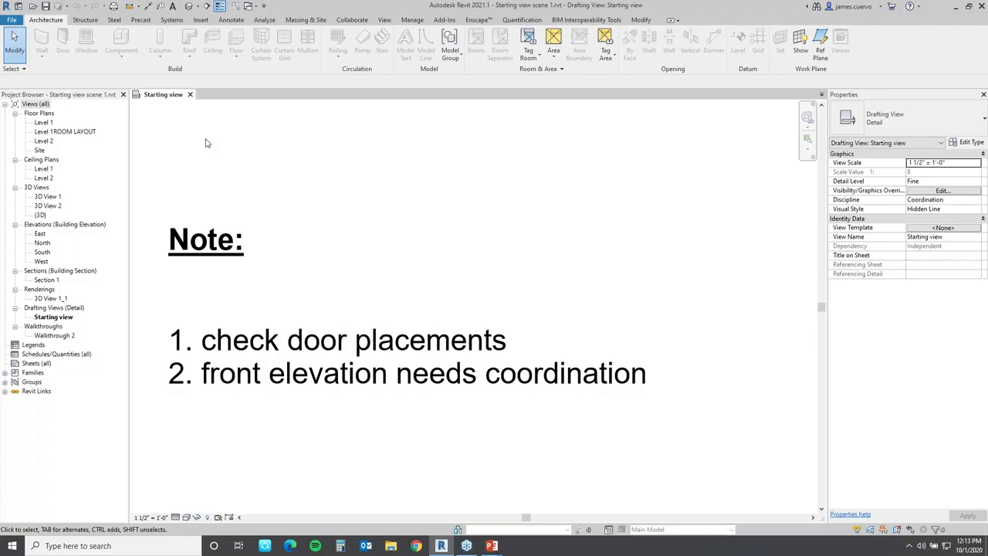
Step: Close the Starting view scene 1 project and open copy paste legends to sheets.rvt
click(189, 94)
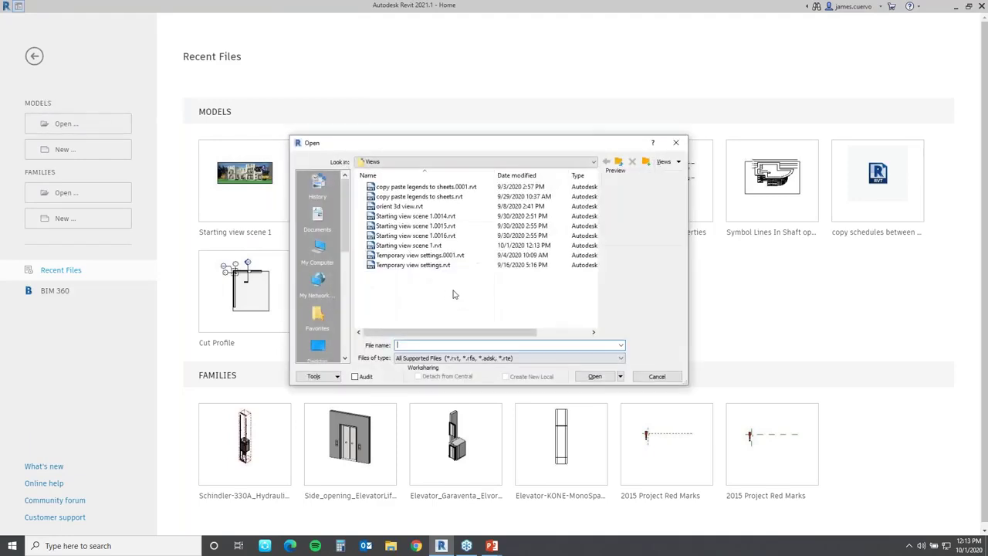
click(413, 197)
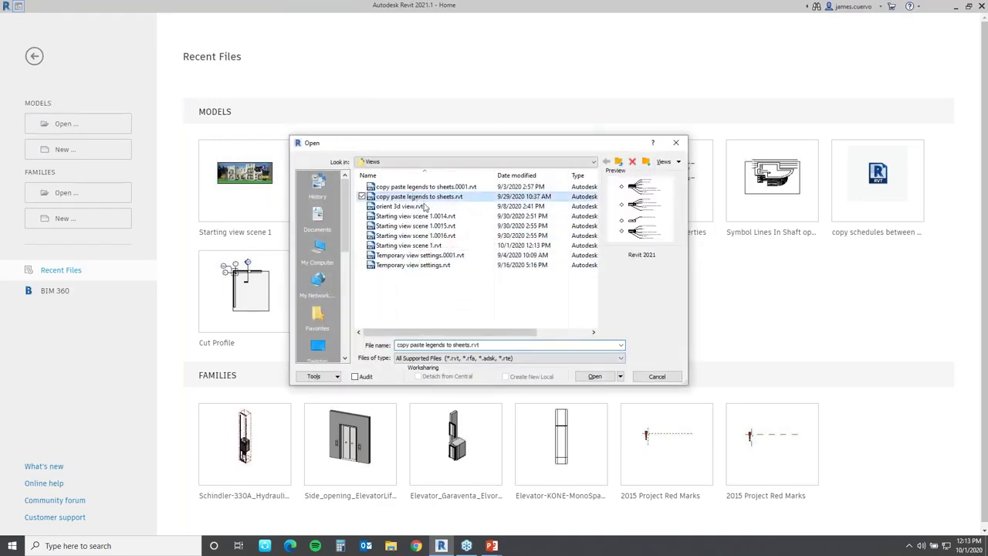
click(594, 376)
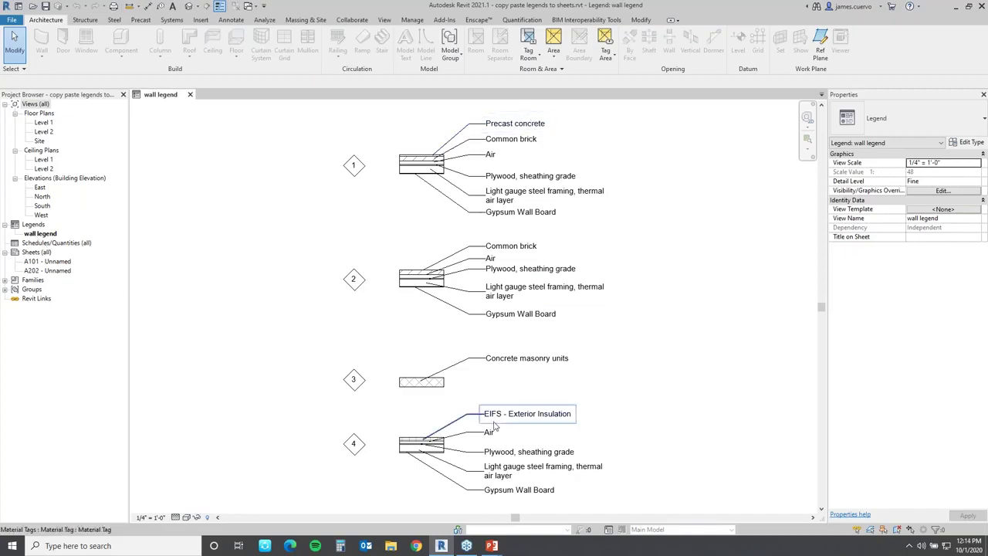
Step: Open sheet A101 and place the wall legend in its lower-right corner beside the title block
click(35, 261)
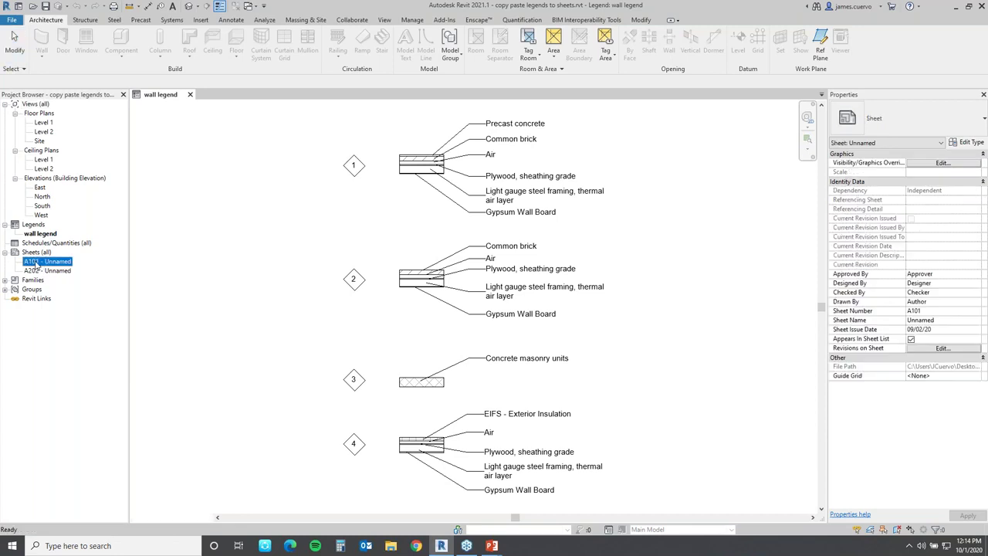
double_click(35, 262)
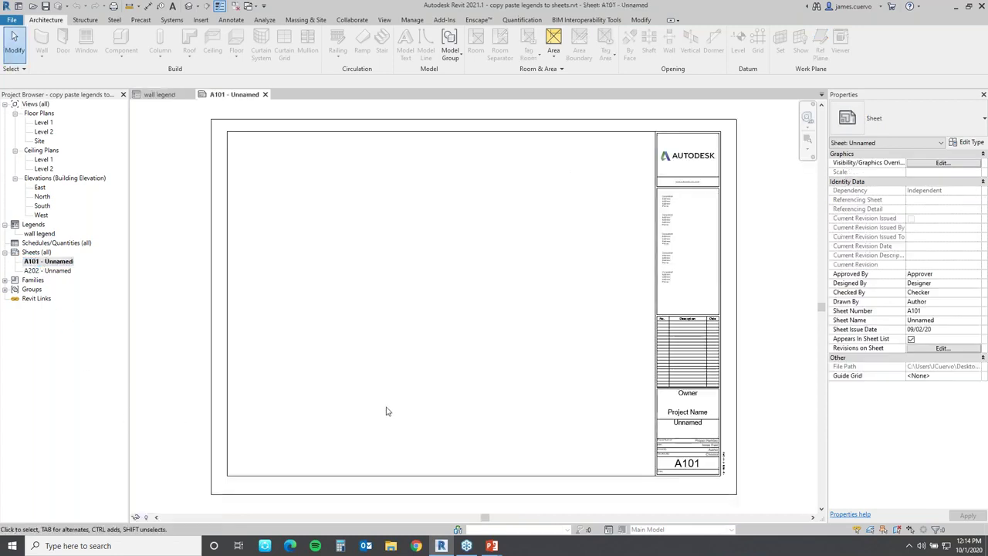
drag(37, 234, 613, 434)
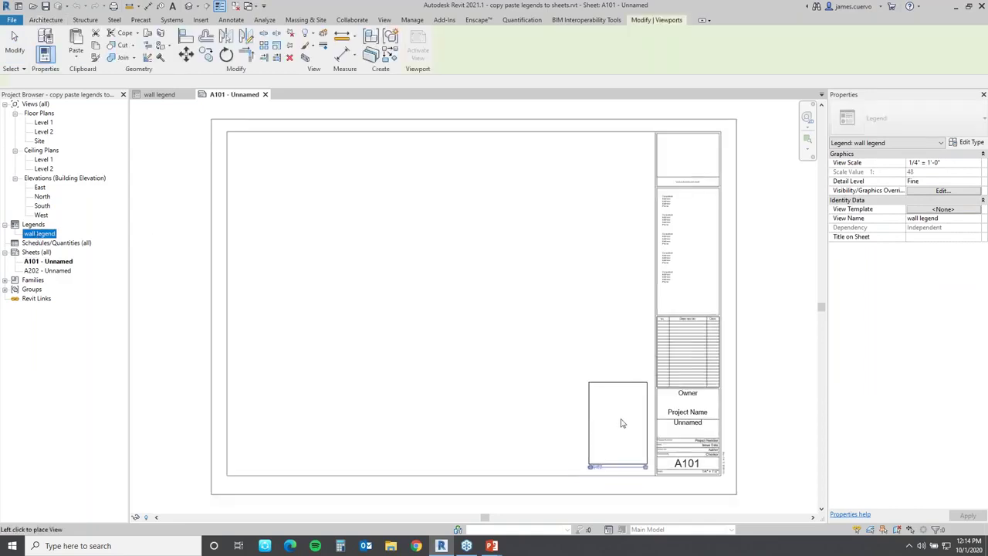
click(619, 430)
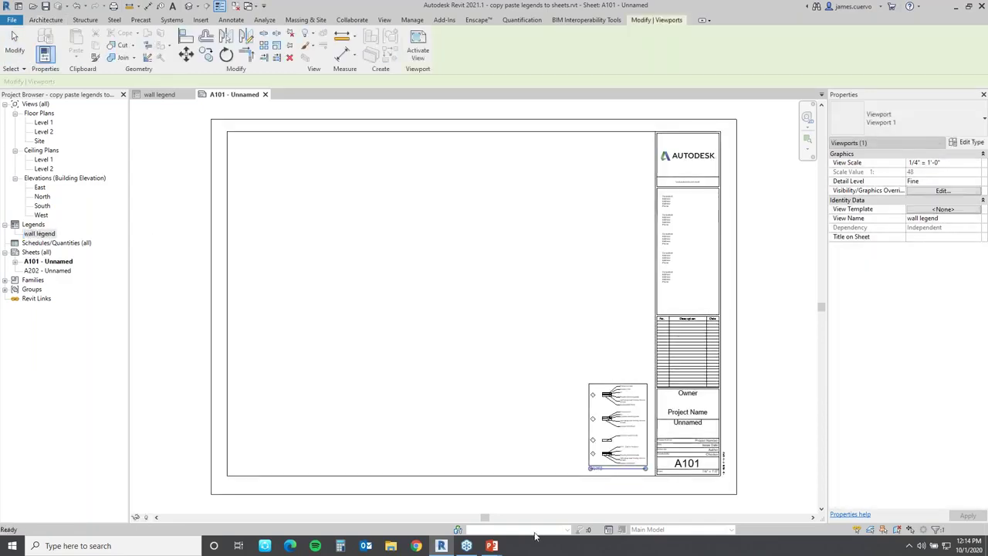
click(168, 395)
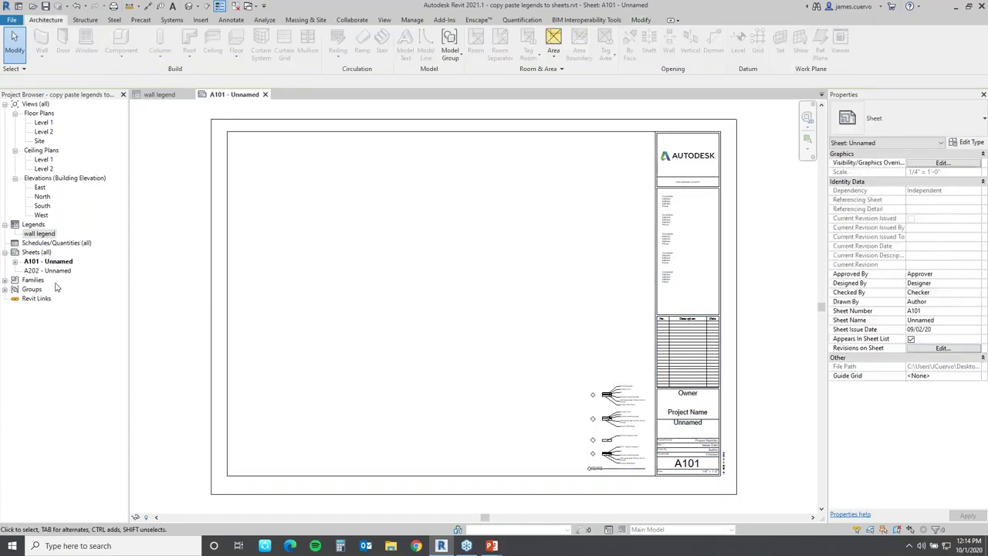
Step: Copy the wall legend viewport from sheet A101 and paste it at the same position on sheet A202
click(619, 394)
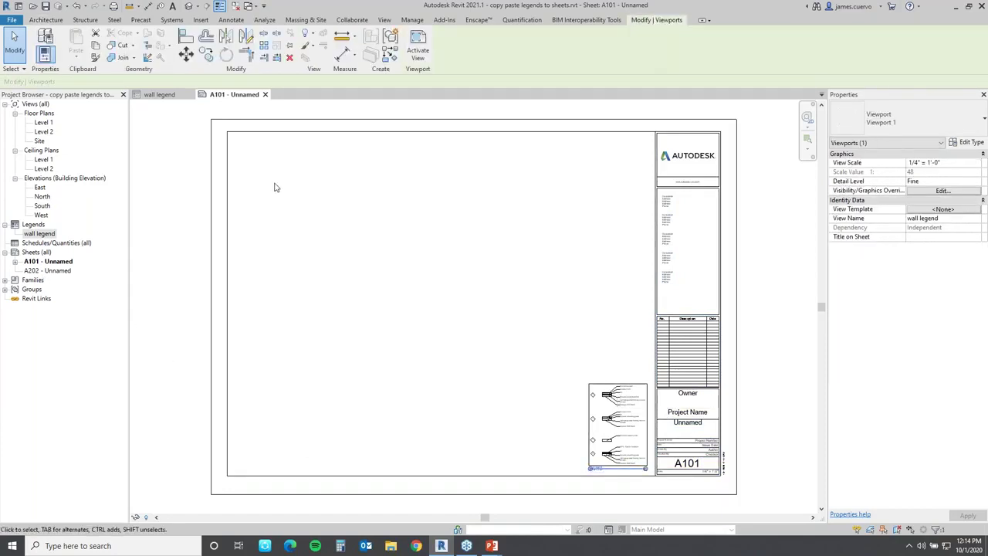
click(97, 47)
double_click(50, 271)
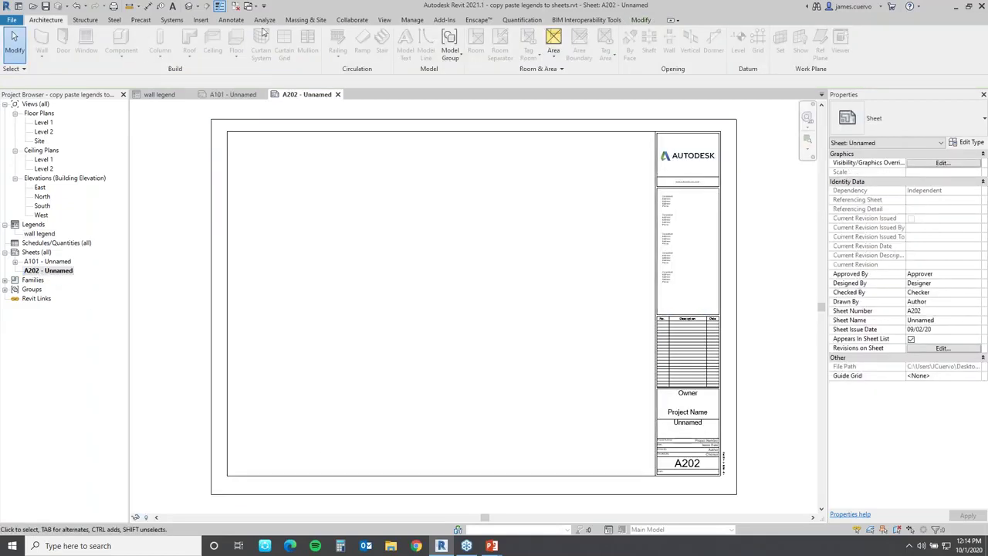
click(641, 20)
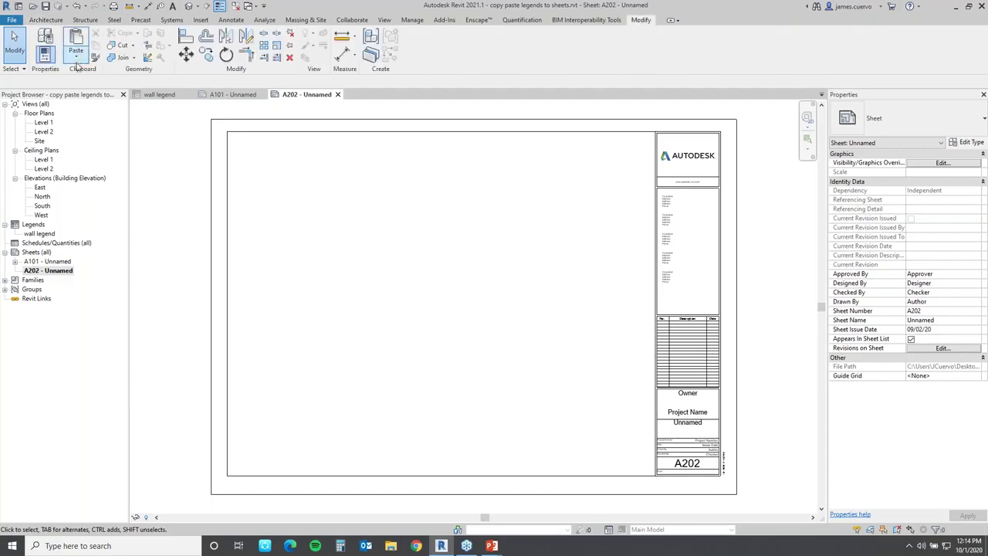
click(76, 60)
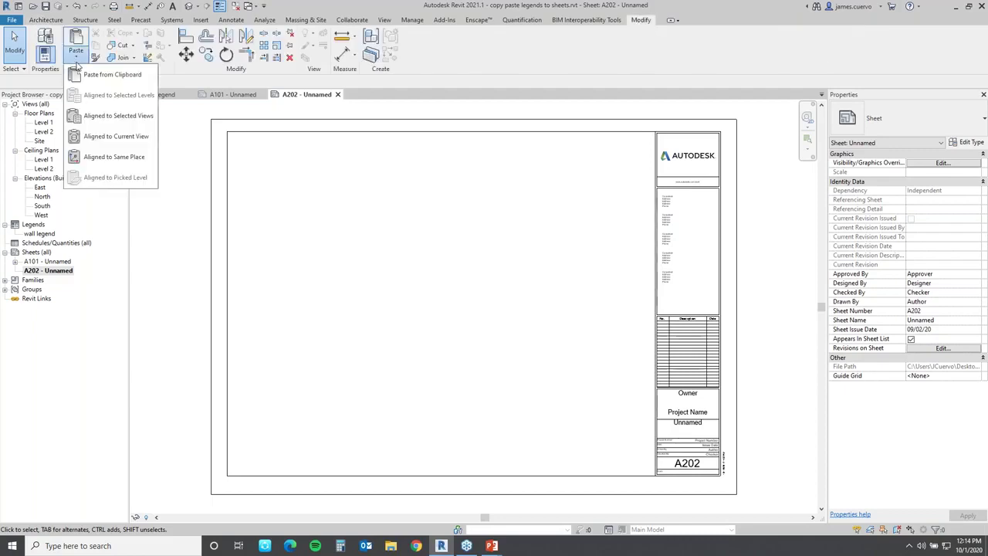
click(101, 144)
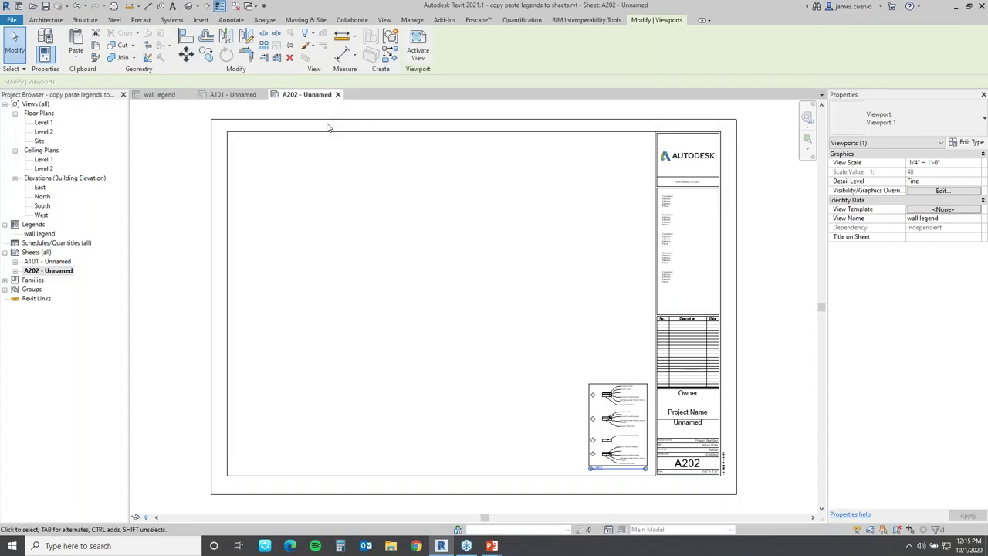
Step: Close sheets A202 and A101 and the wall legend view, closing the project without saving the changes
click(337, 94)
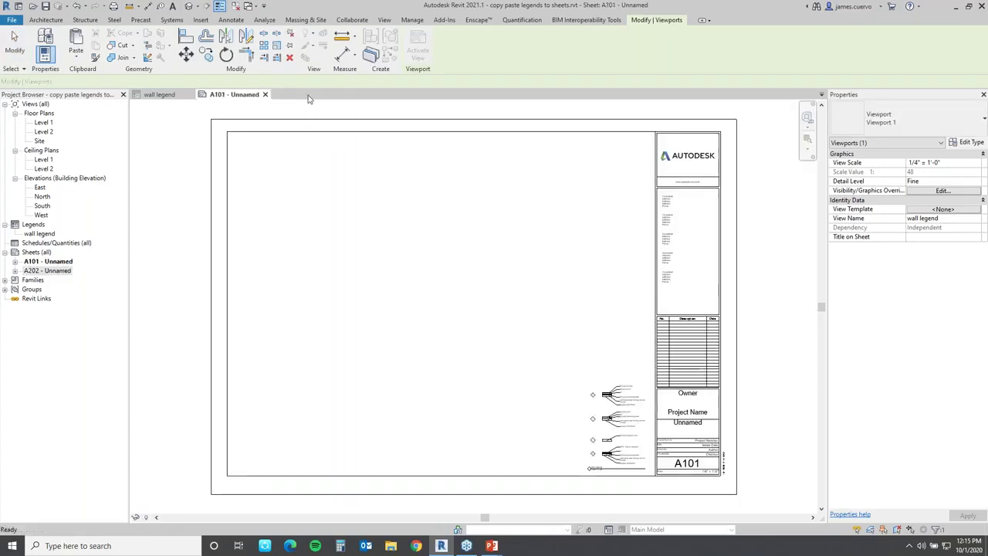
click(264, 94)
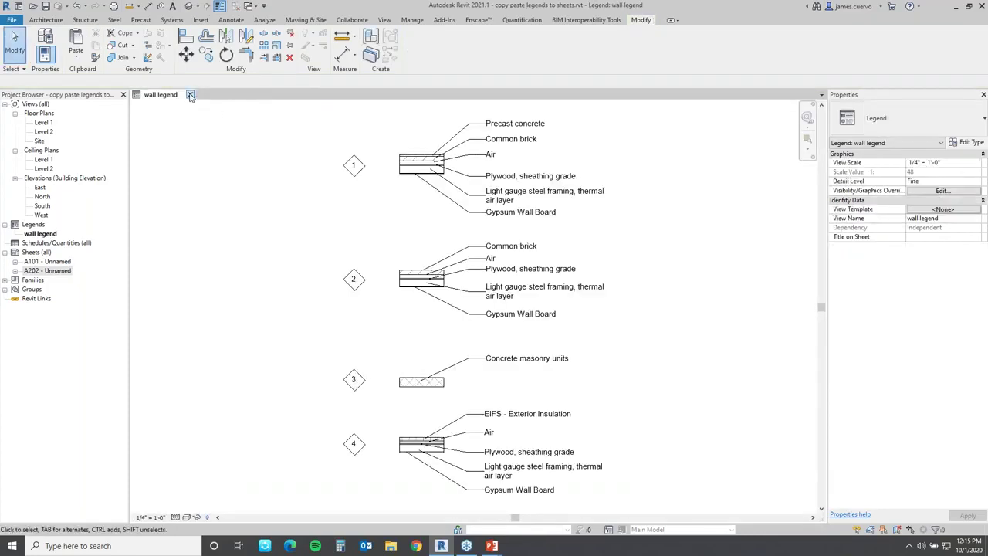
click(190, 94)
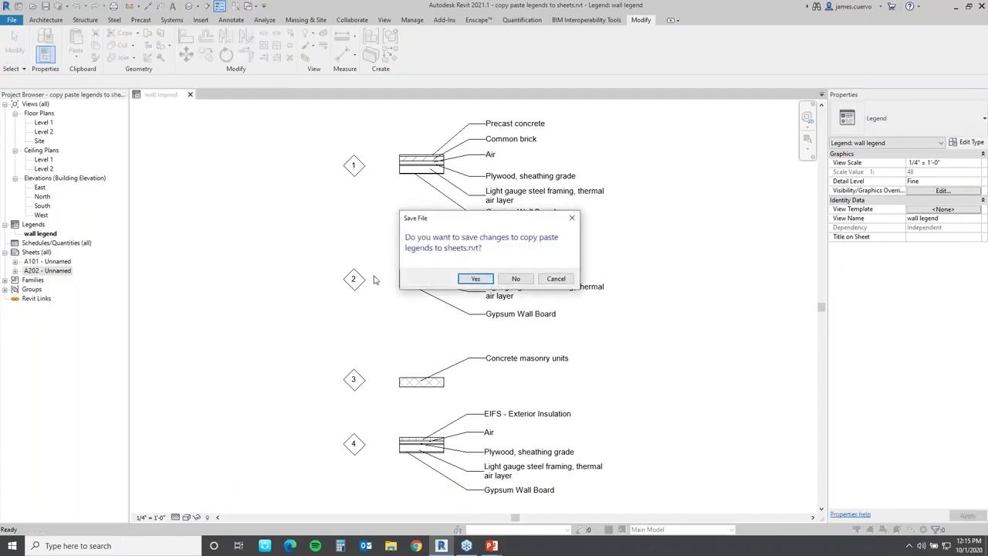
click(513, 279)
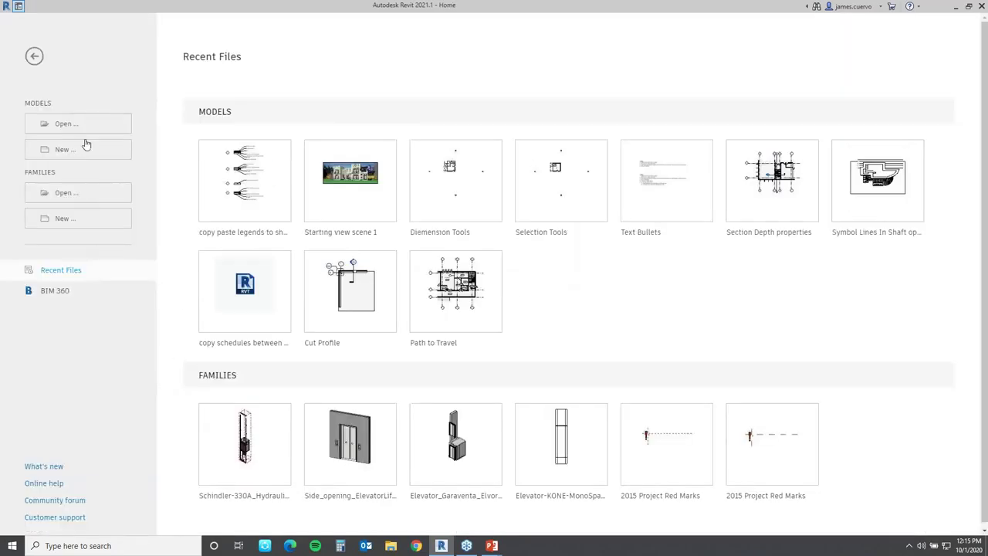
Step: Open the orient 3d view.rvt project and display its default {3D} view
click(85, 129)
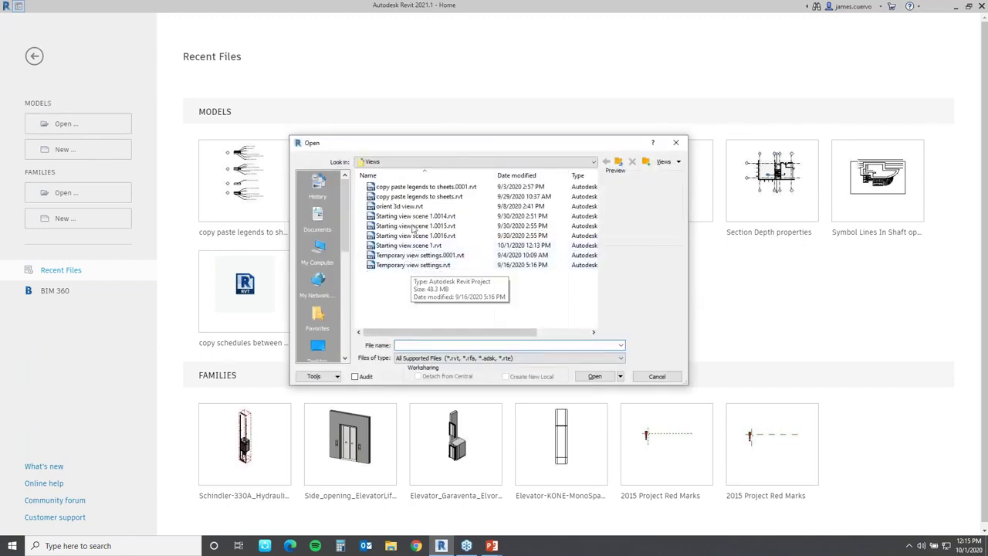
click(399, 206)
click(594, 376)
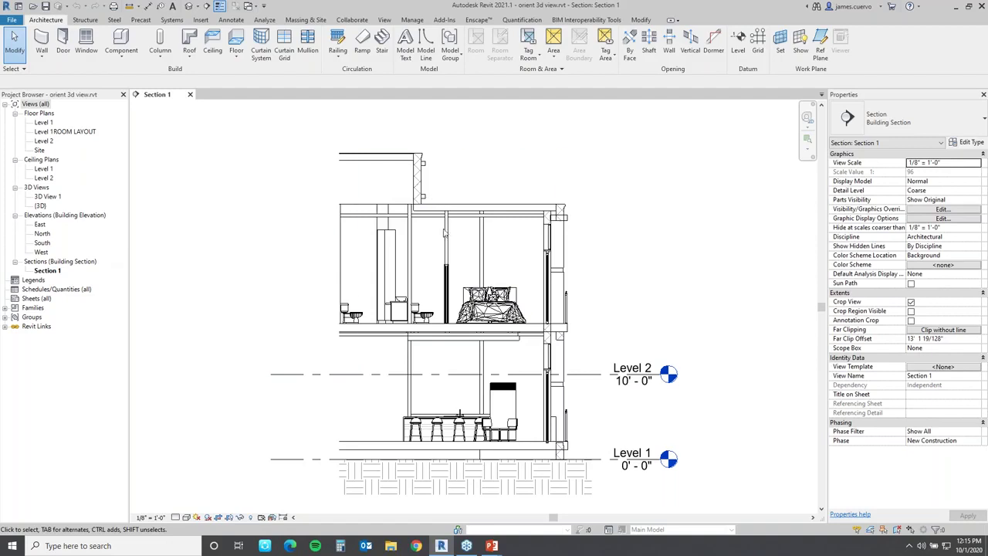
click(40, 206)
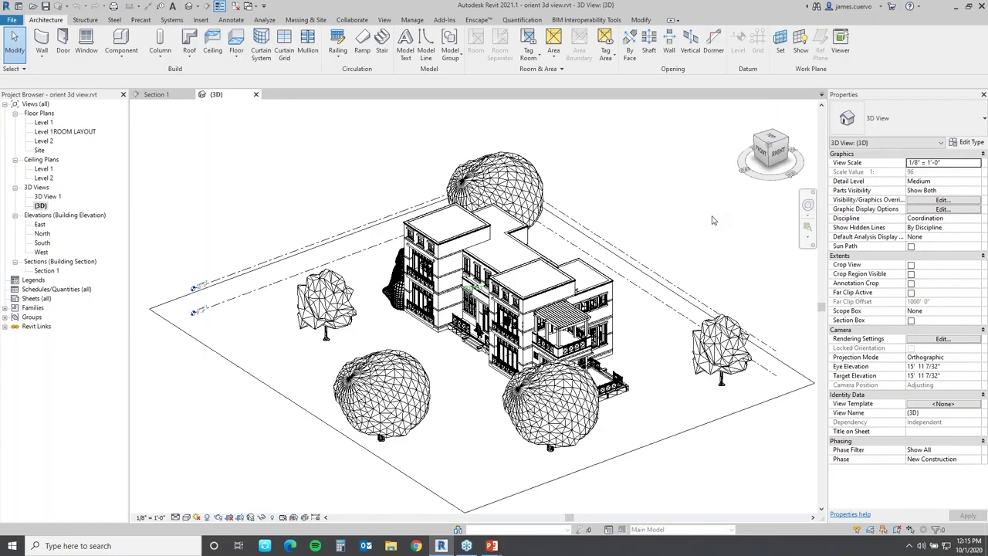
shift+middle_drag(713, 221, 599, 287)
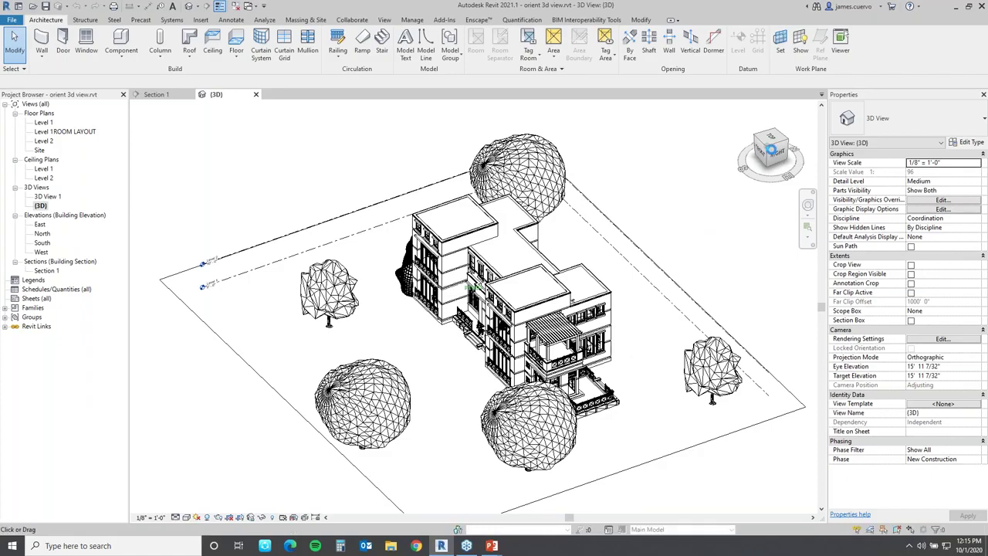
Step: Orient the {3D} view to Section 1 and orbit it to an angled view of the cut interior
right_click(771, 150)
mouse_move(815, 281)
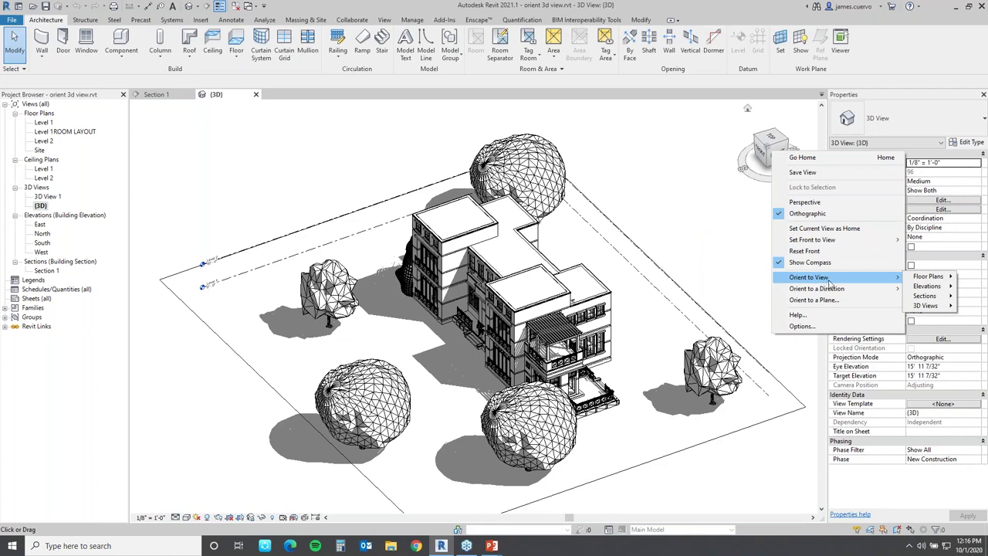
mouse_move(924, 296)
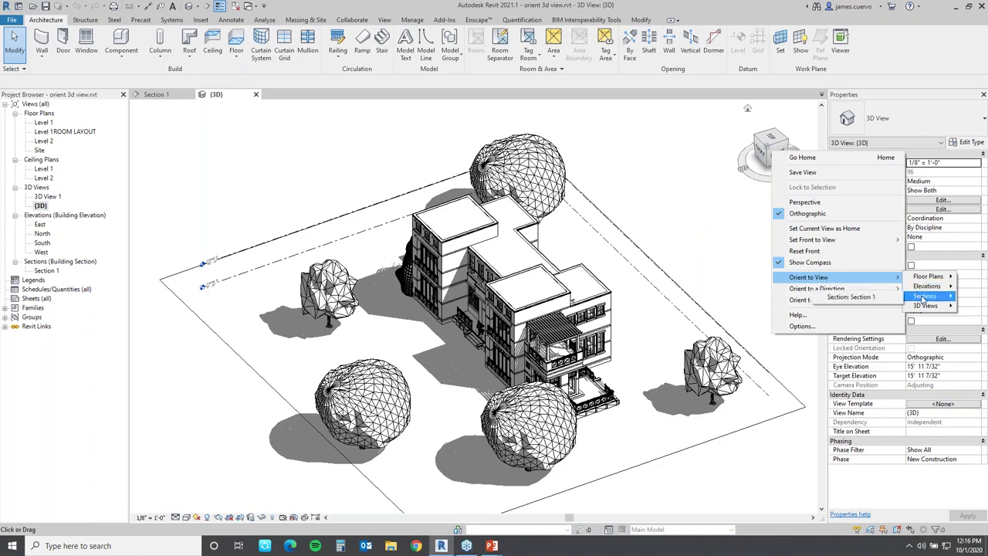
click(870, 298)
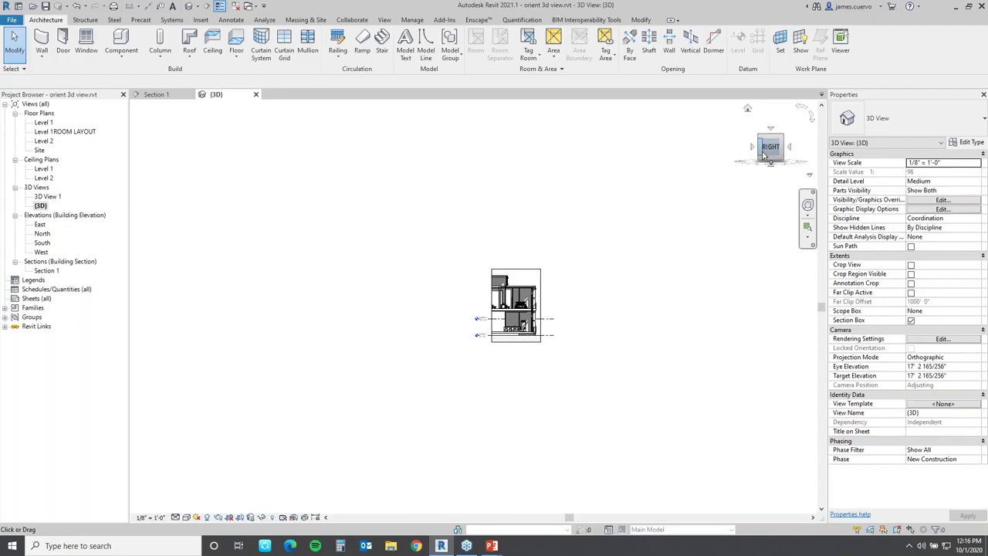
drag(764, 154, 809, 188)
scroll(520, 334, up, 4)
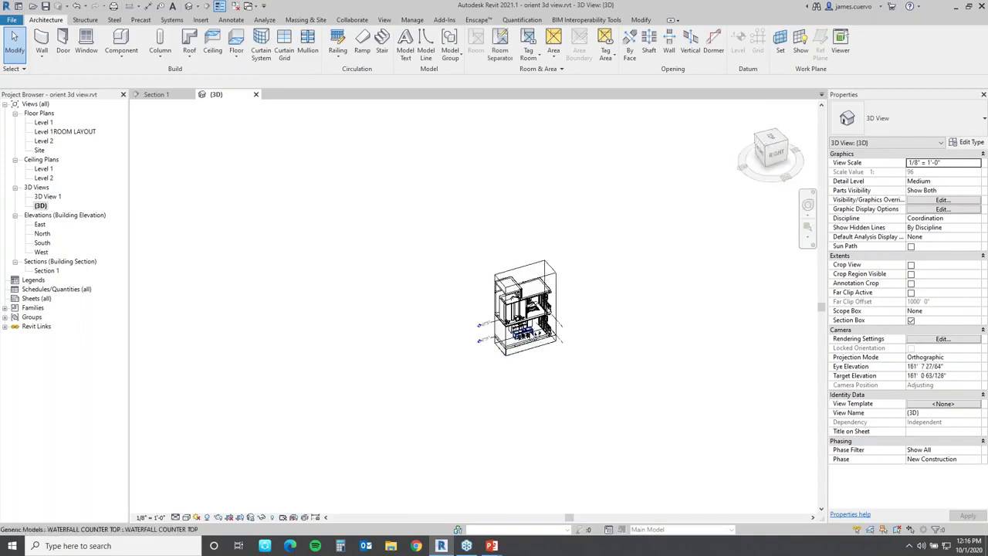
scroll(530, 320, up, 5)
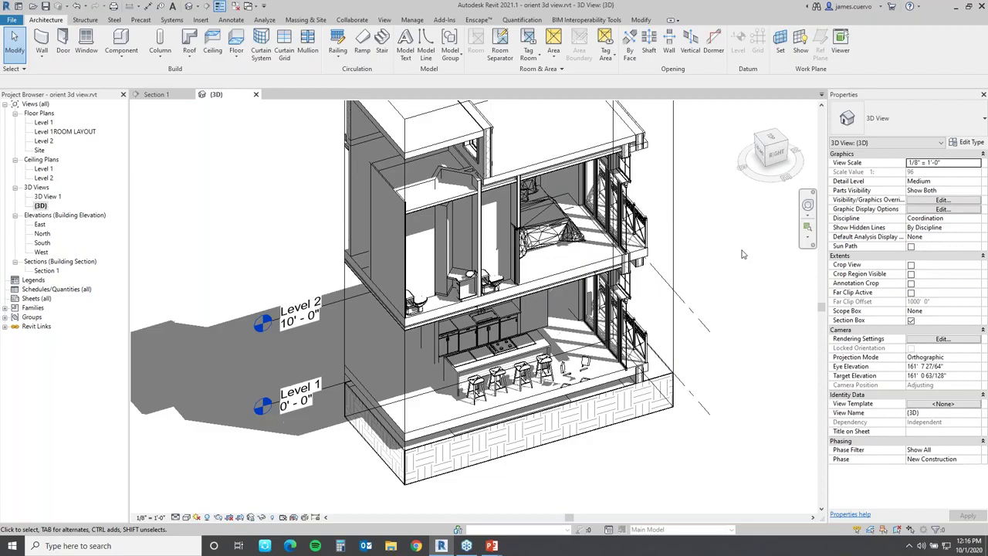
Step: Close the {3D} and Section 1 views and exit the orient 3d view project without saving
click(255, 94)
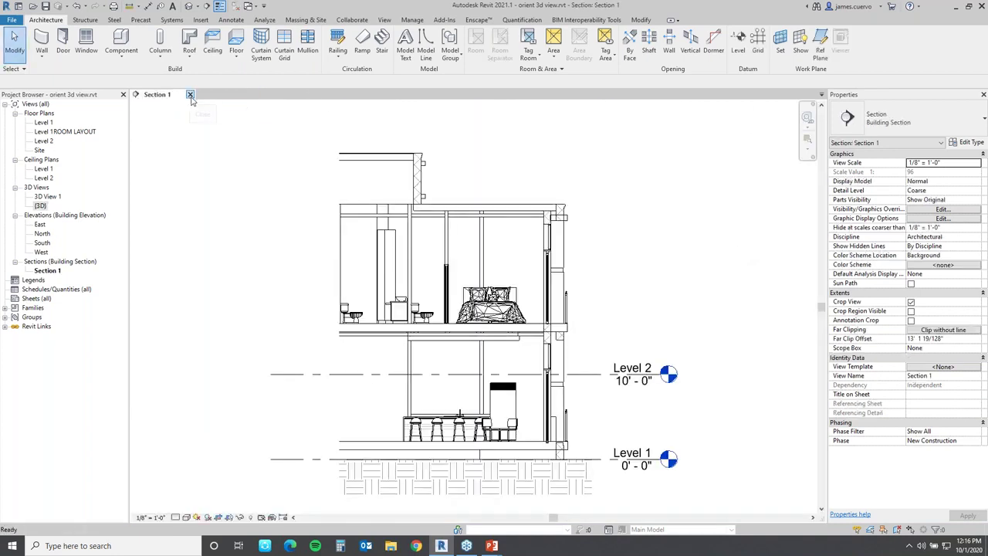
click(190, 95)
click(515, 278)
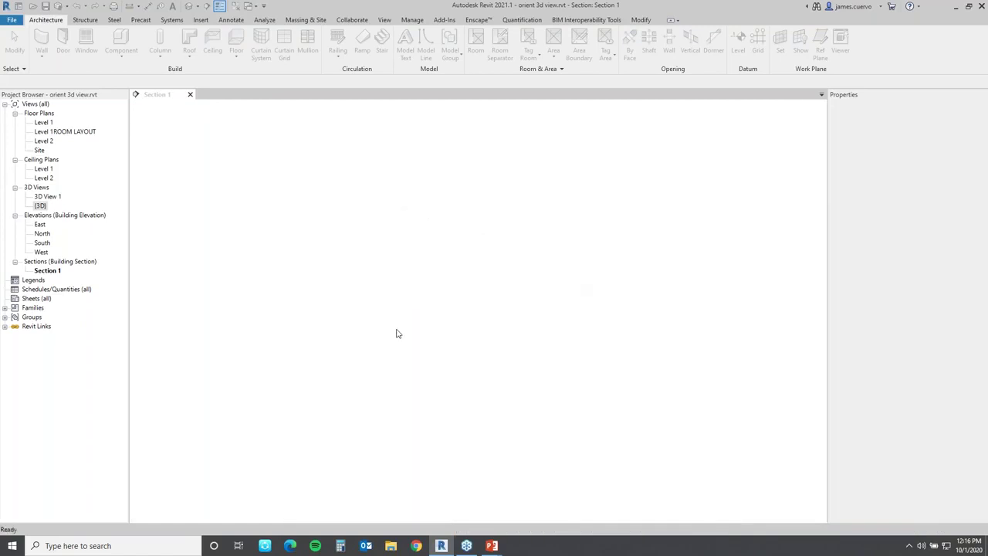
Step: Open the Temporary view settings.rvt project from the Views folder
click(81, 130)
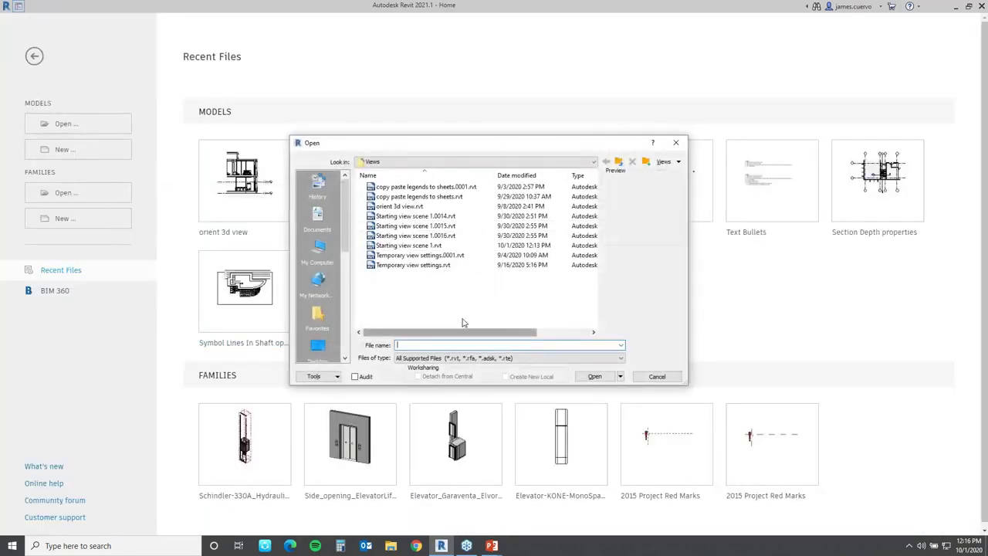
click(403, 266)
click(594, 376)
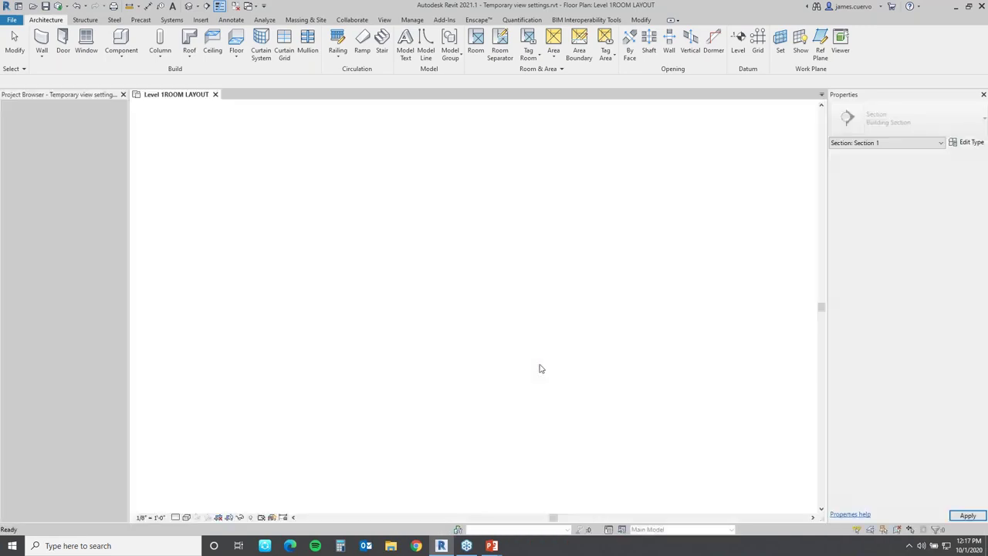
Step: Enable temporary view properties for the Level 1ROOM LAYOUT floor plan
scroll(424, 245, up, 2)
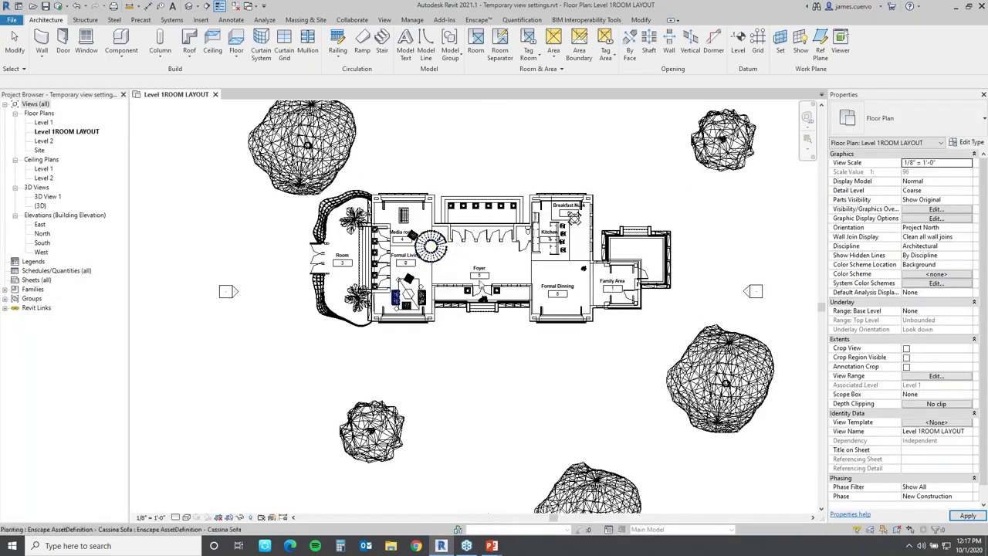
scroll(564, 270, up, 1)
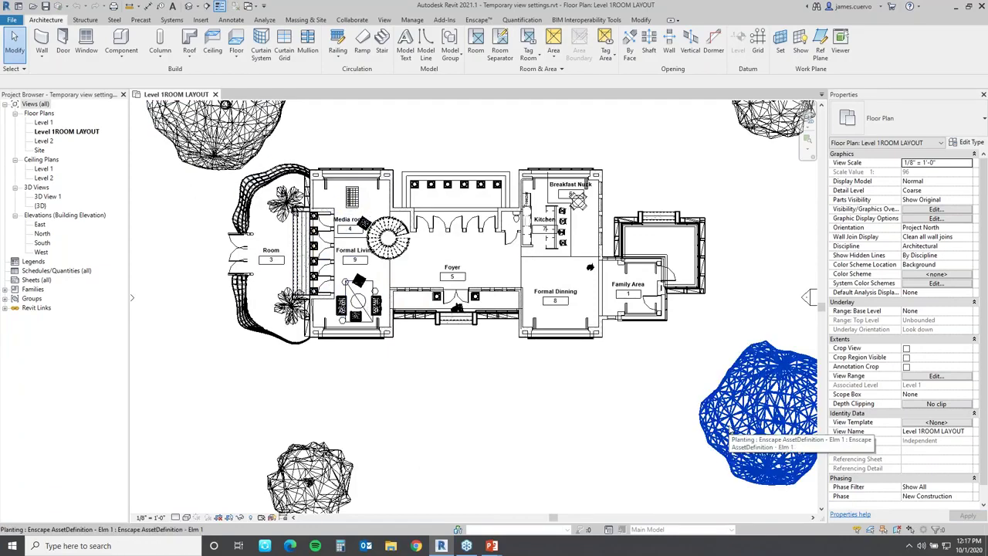
click(263, 517)
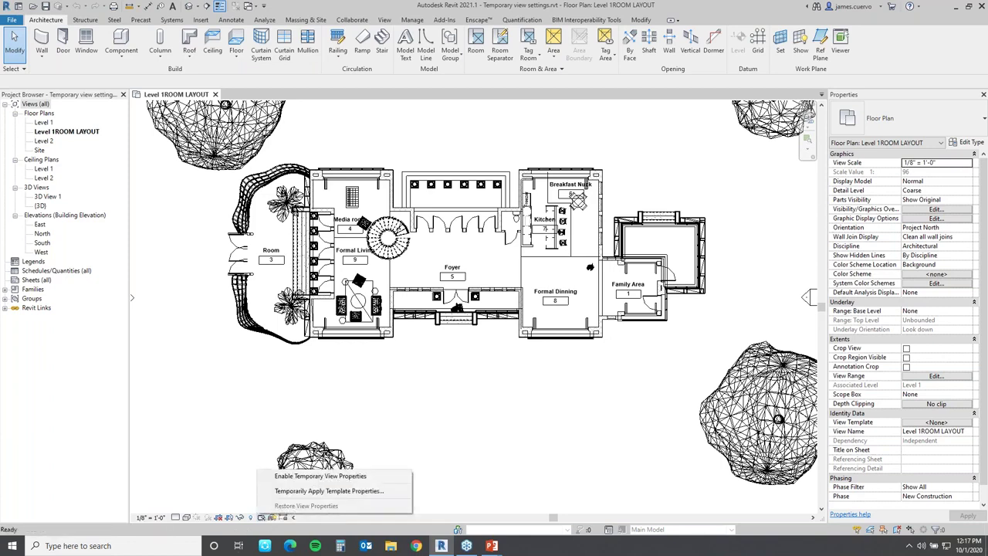
click(294, 477)
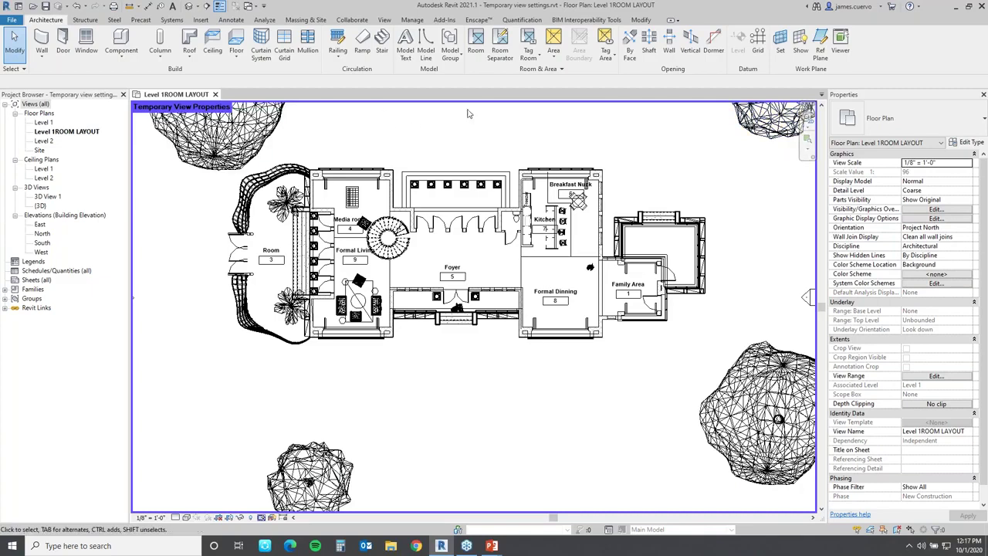
Step: Hide the Furniture and Planting model categories in the floor plan's visibility/graphics overrides
click(935, 209)
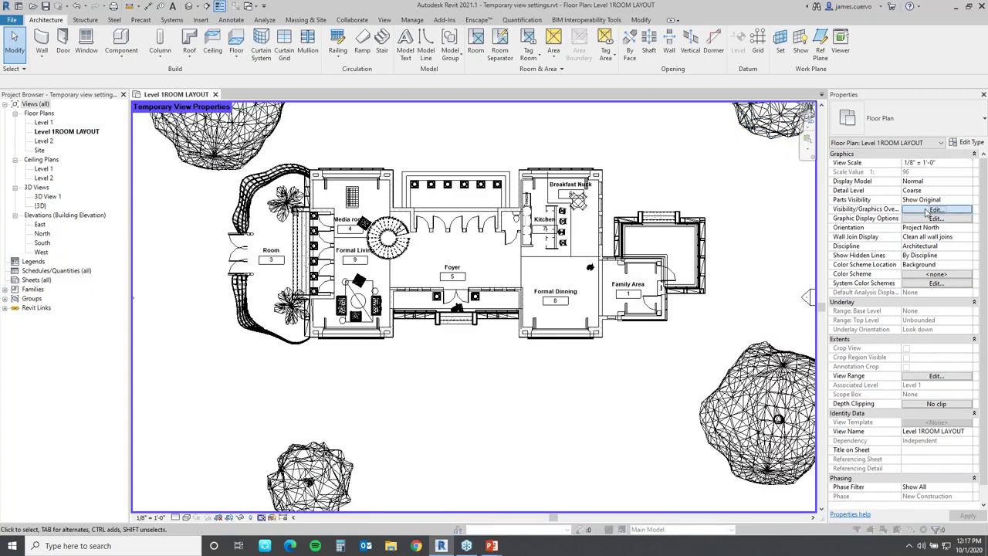
scroll(521, 278, down, 1)
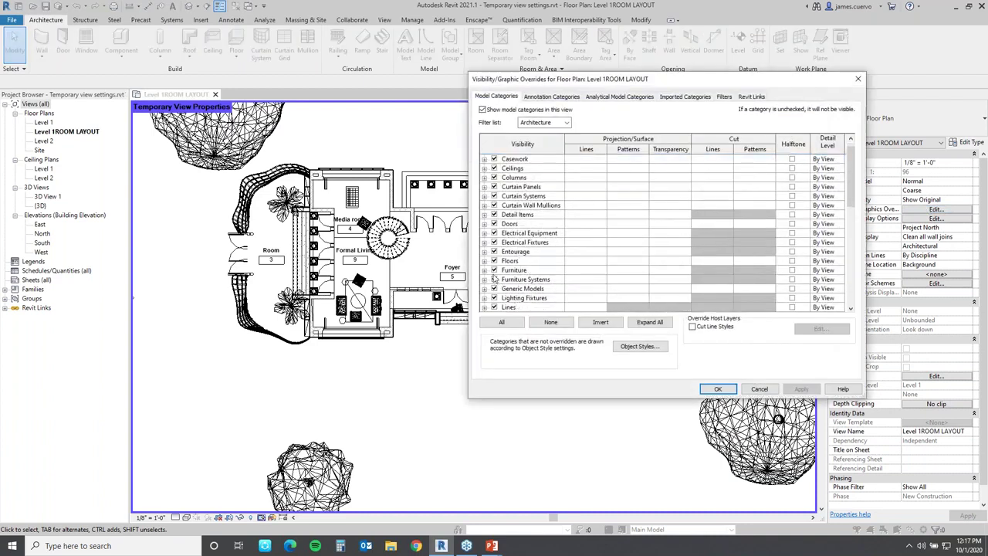
click(494, 270)
scroll(538, 295, down, 3)
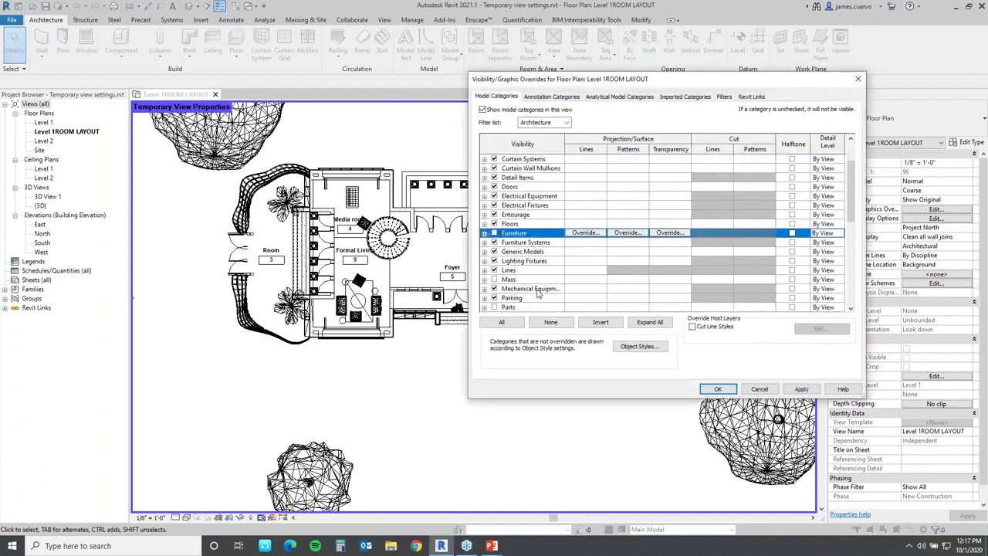
scroll(537, 292, down, 1)
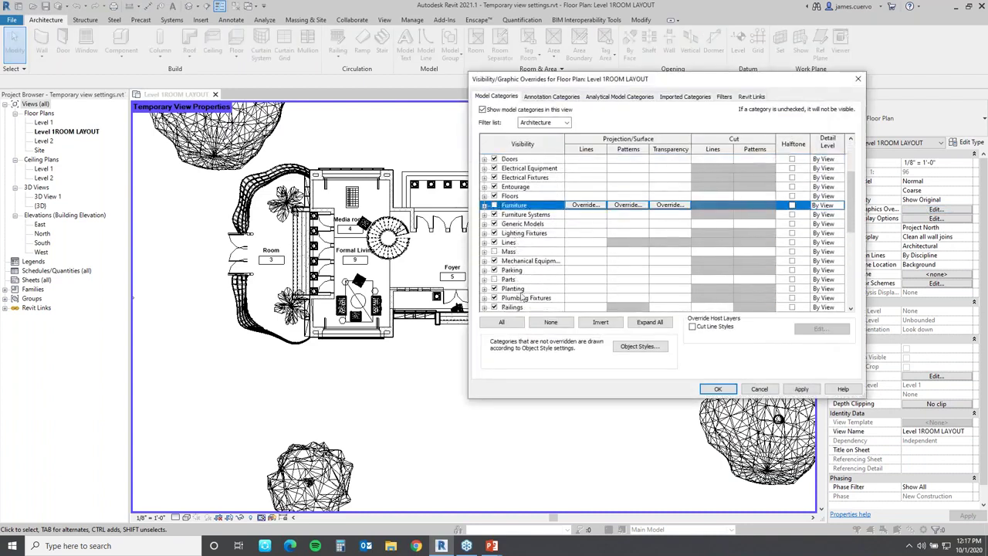
click(494, 289)
click(801, 388)
click(719, 389)
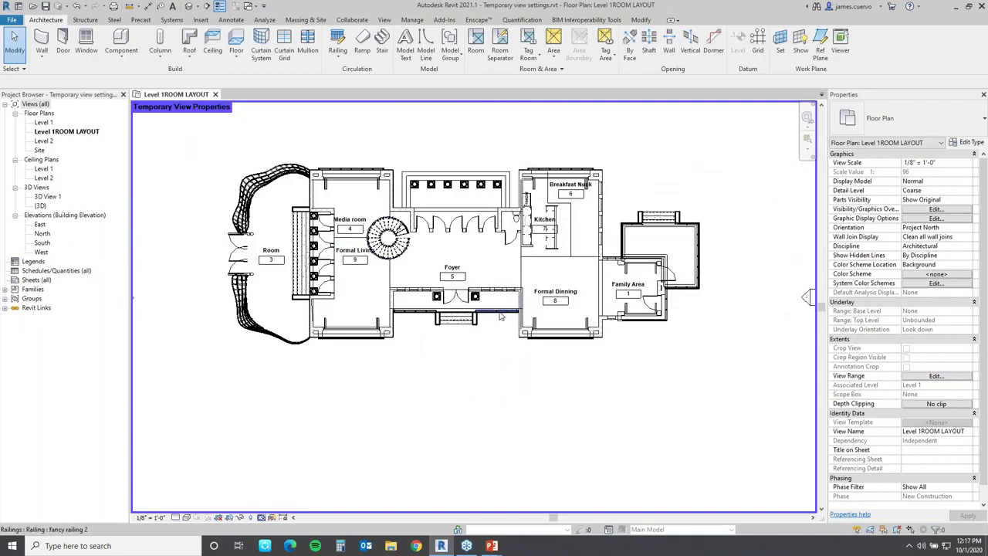
Step: Draw a vertical Generic - 8" wall about 4' long between the Foyer and Formal Dinning, starting at the Foyer's front wall
scroll(510, 301, up, 3)
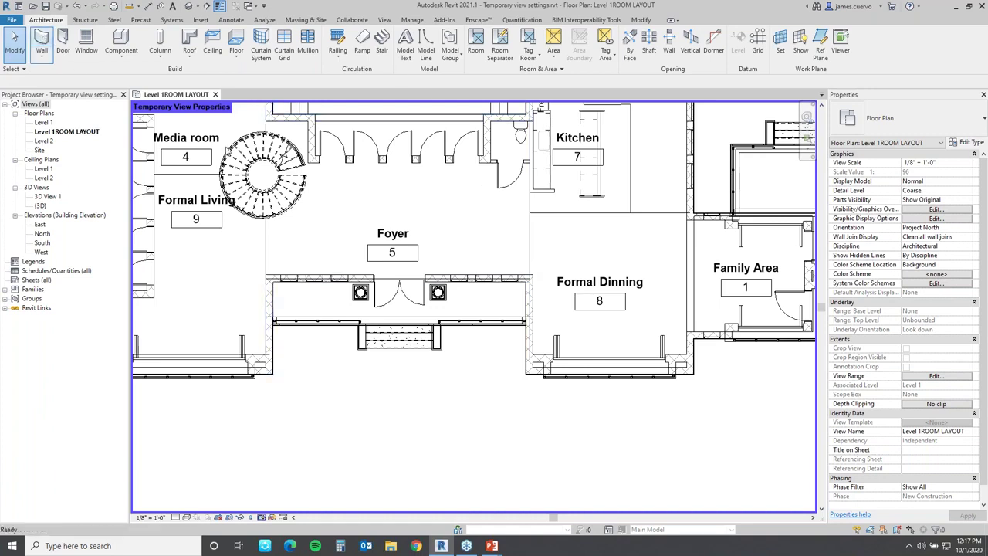
click(42, 42)
click(530, 270)
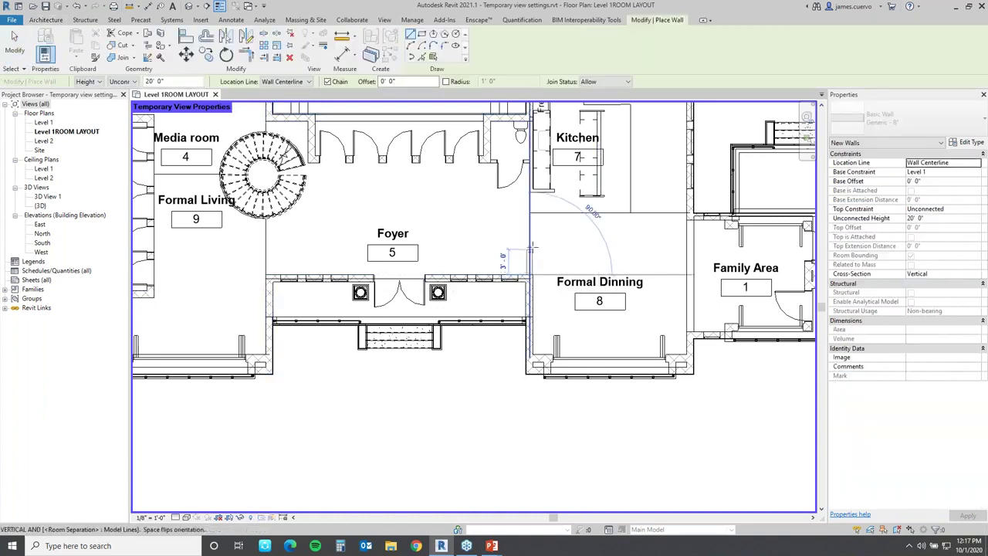
click(586, 254)
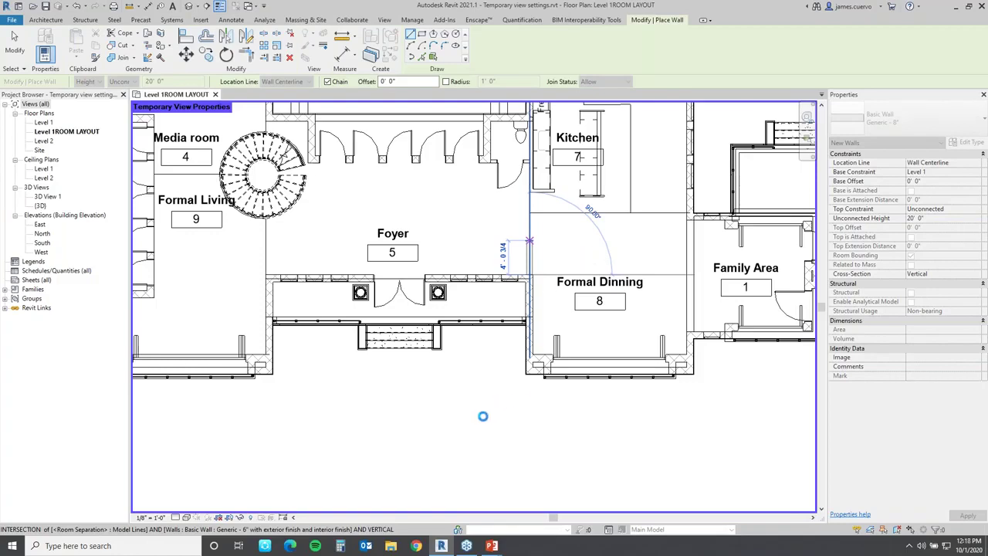
key(Escape)
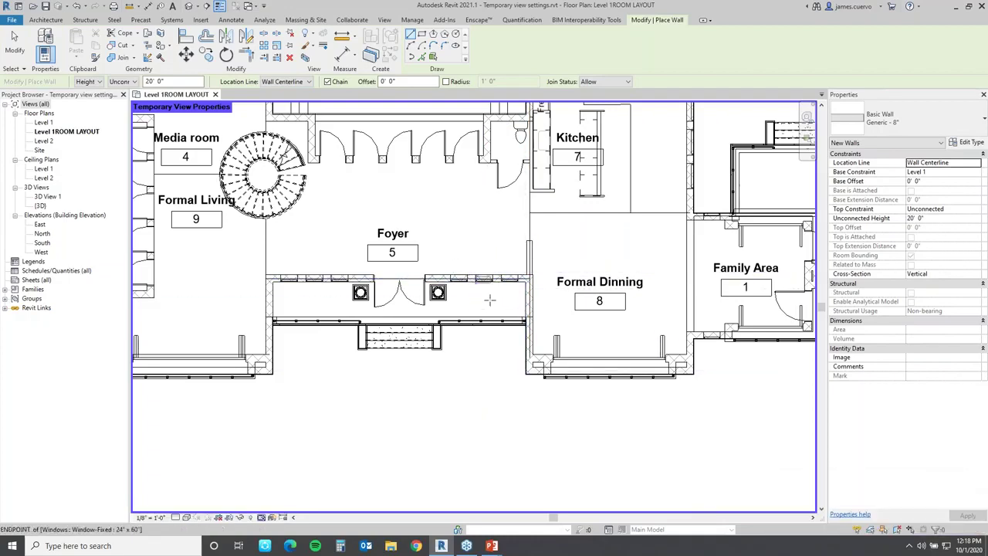
Step: Restore the floor plan's original view properties, ending the temporary view mode
scroll(509, 309, down, 2)
scroll(516, 382, down, 1)
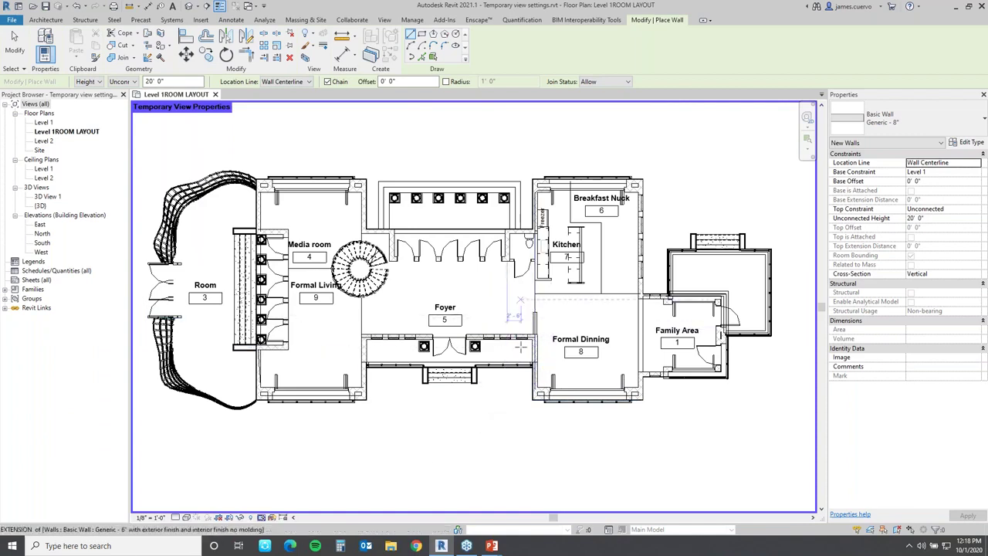
click(262, 517)
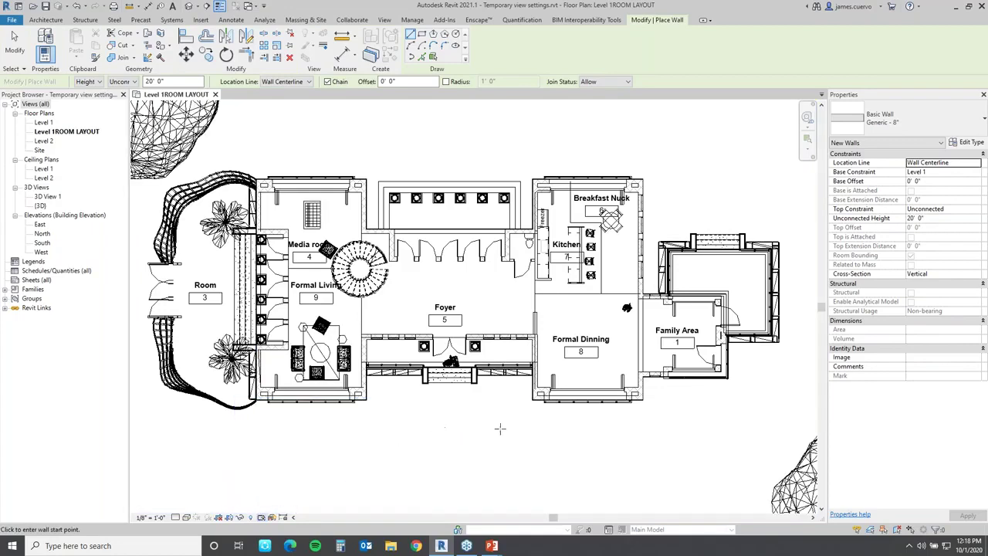
Step: Check the new wall in the restored plan and close the Temporary view settings project without saving
scroll(533, 315, up, 2)
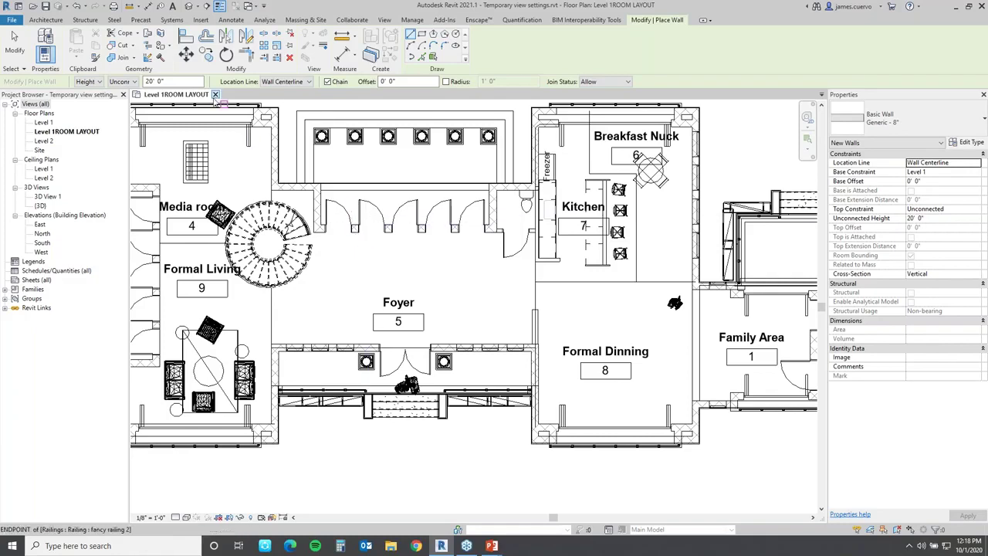
click(215, 95)
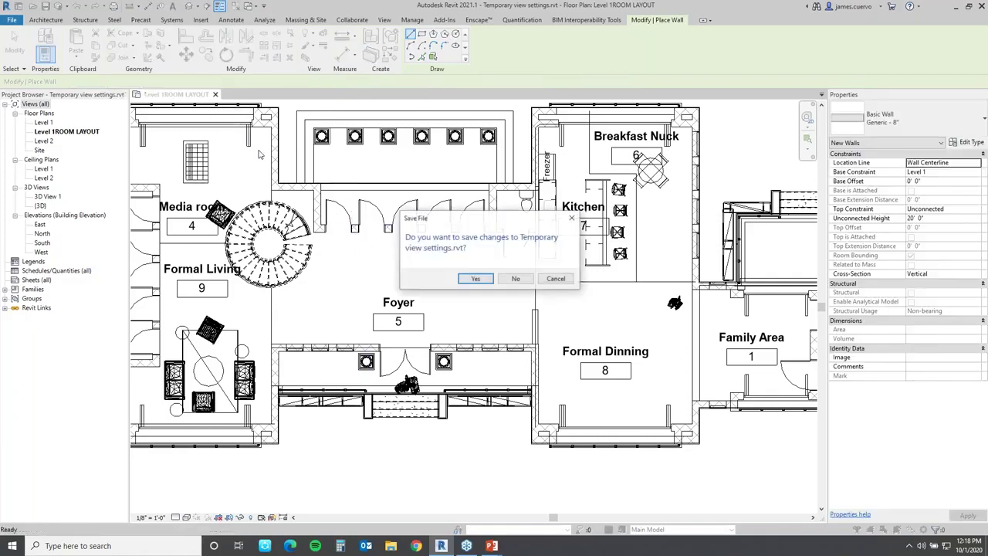
click(513, 280)
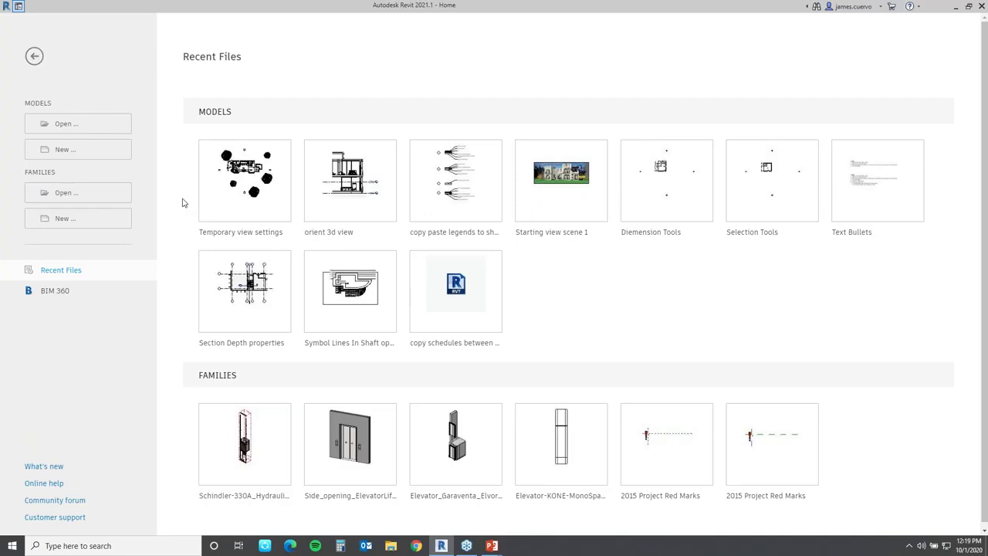
Step: Open the project Path to Travel.rvt from the Graphics folder
click(67, 125)
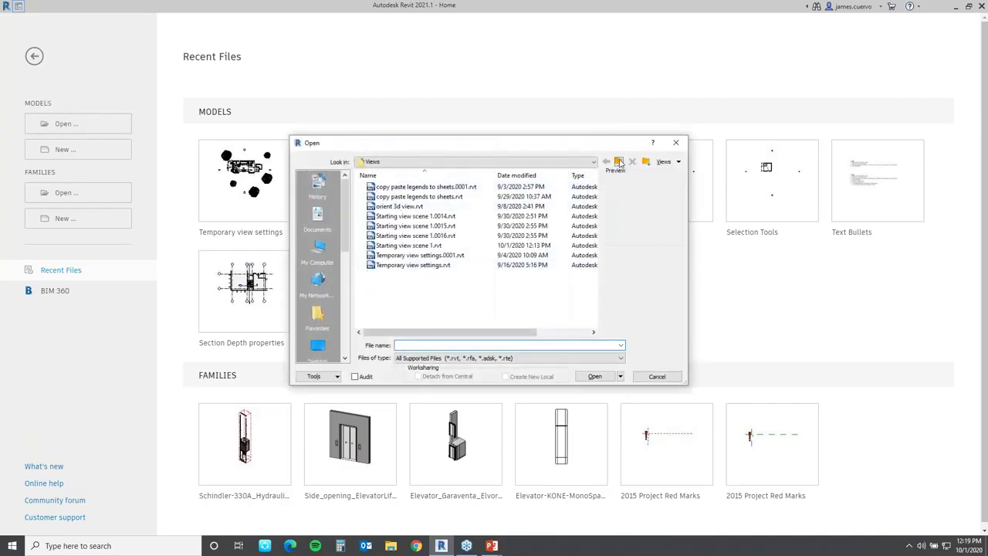
click(618, 162)
double_click(367, 196)
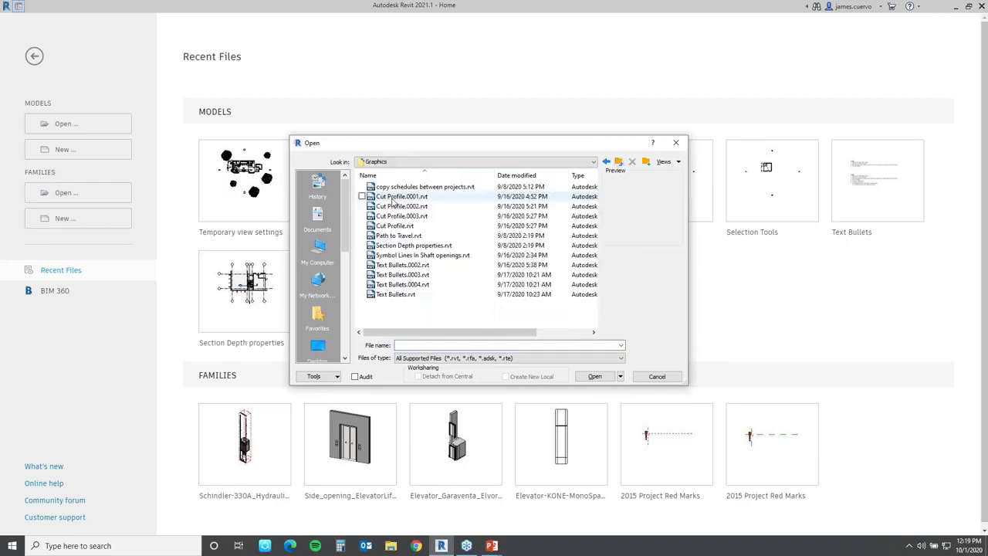
click(399, 235)
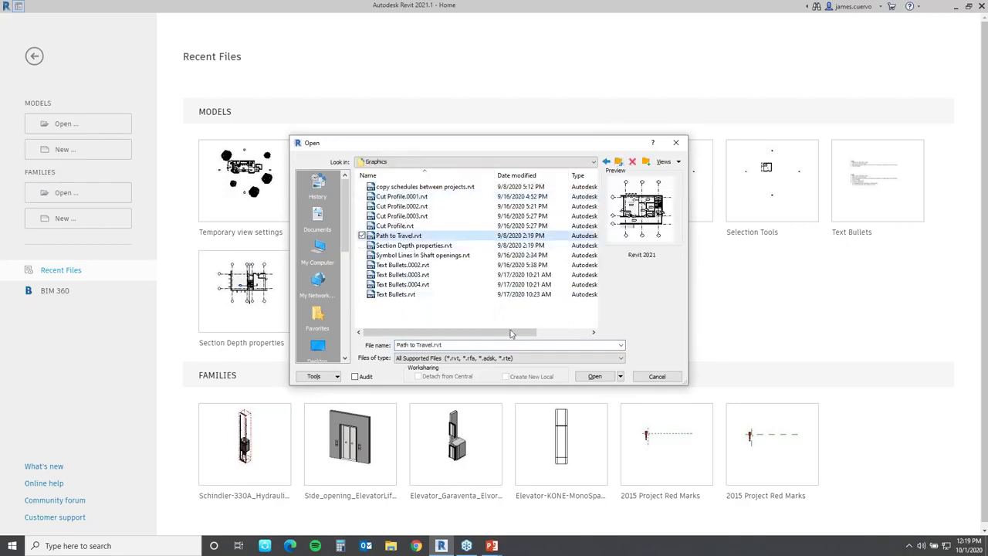
click(595, 376)
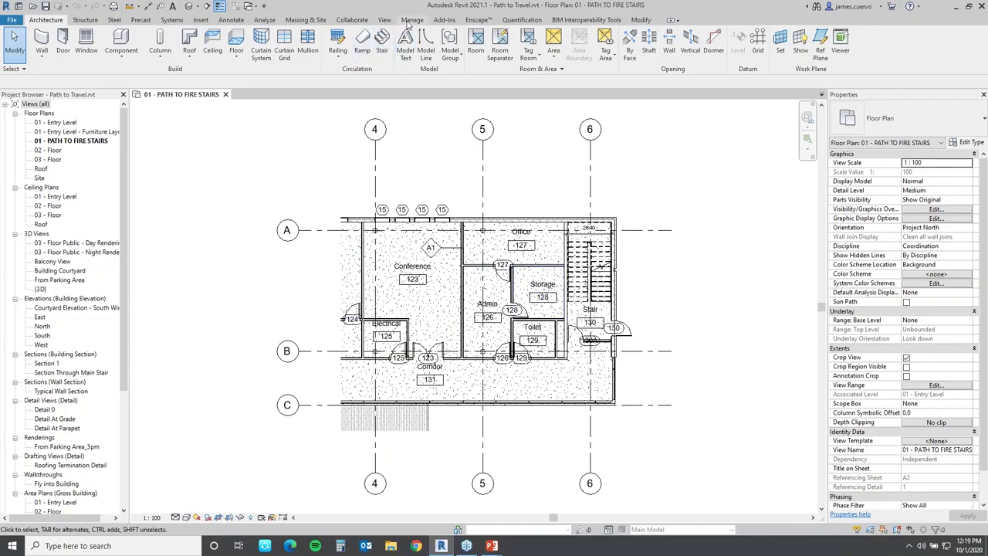
Step: Try to place a path of travel from the room west of Conference 123 to Stair 130, and check the plan beyond the crop
click(264, 20)
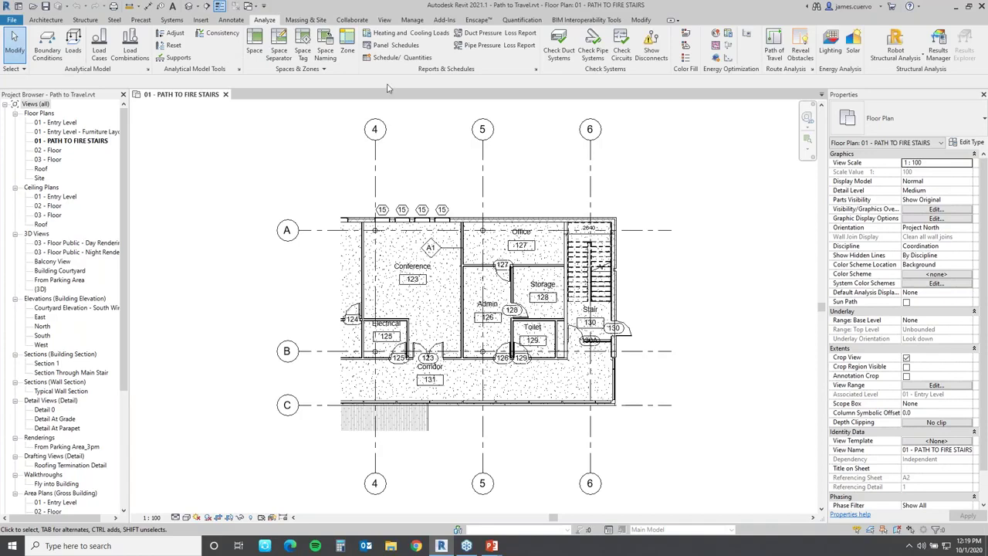
click(774, 54)
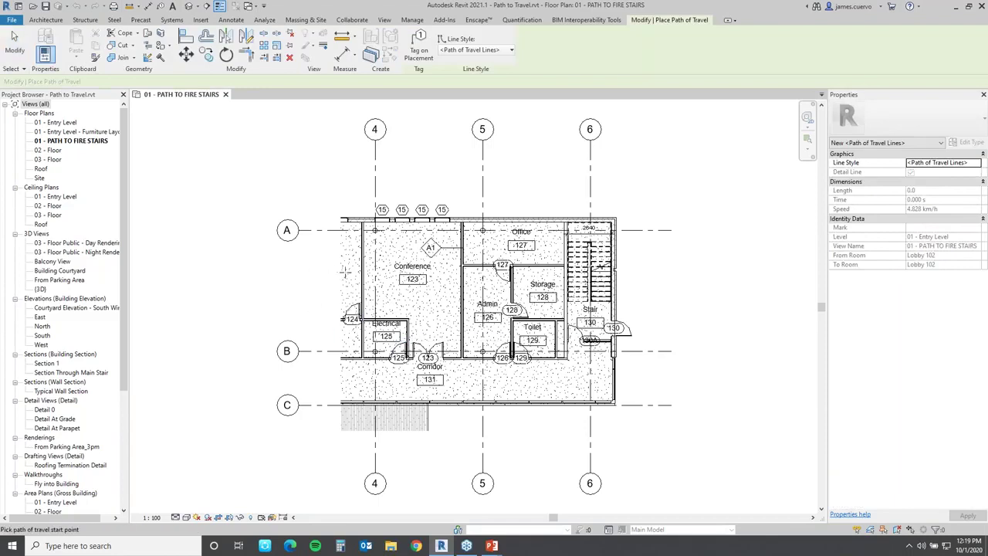
click(346, 272)
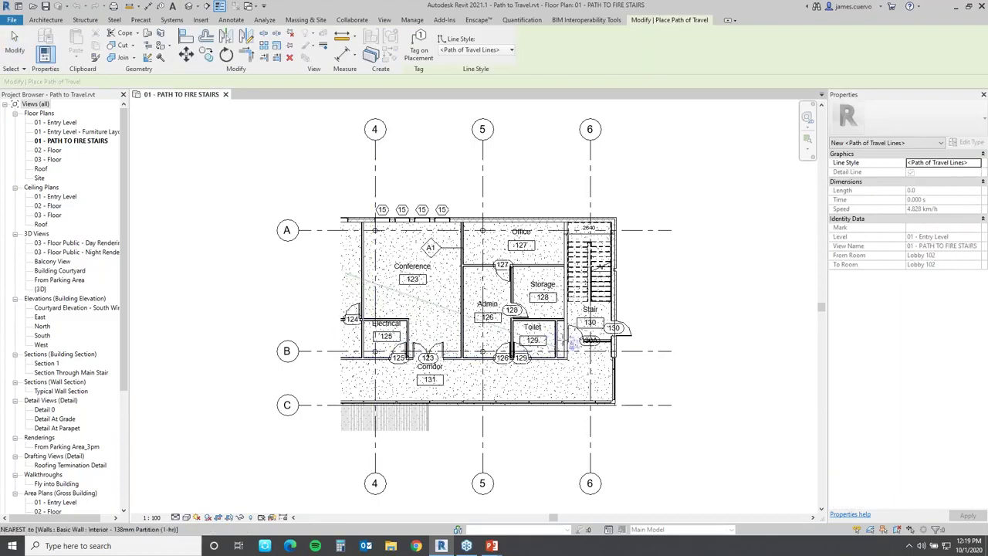
click(578, 312)
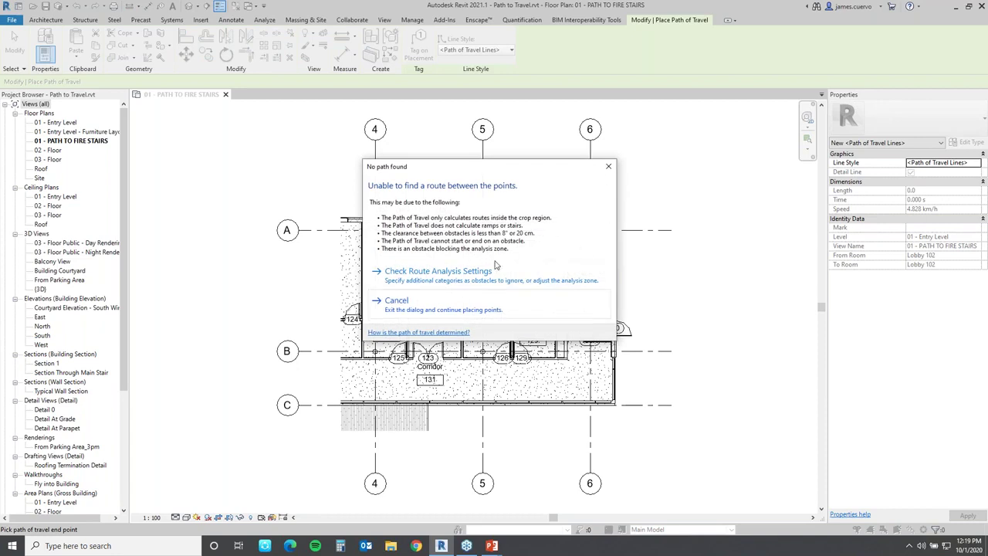
click(608, 169)
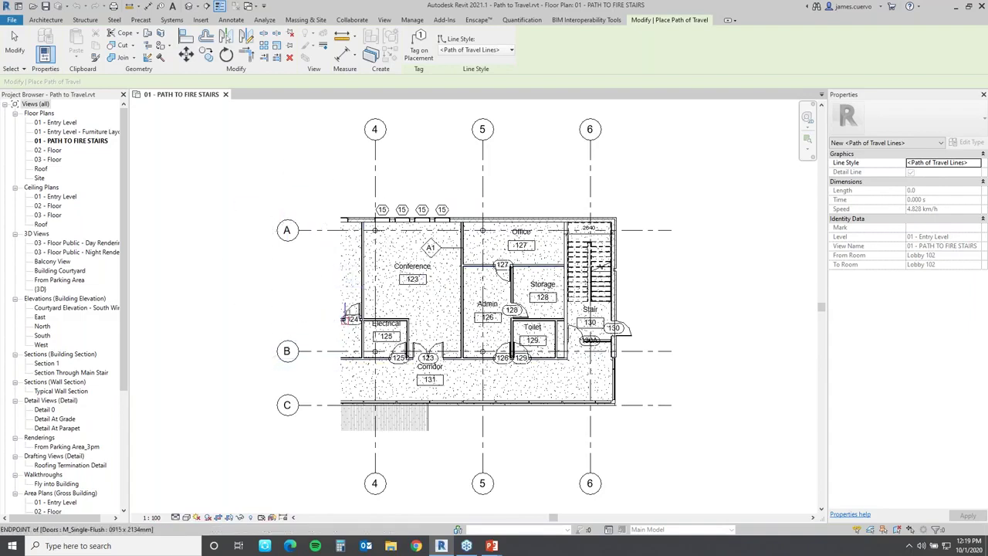
click(217, 517)
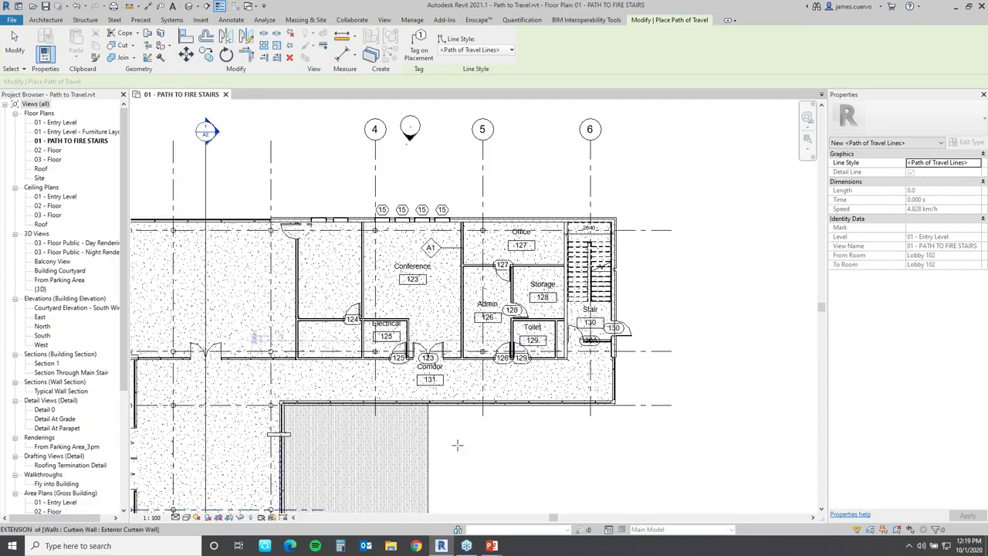
click(220, 518)
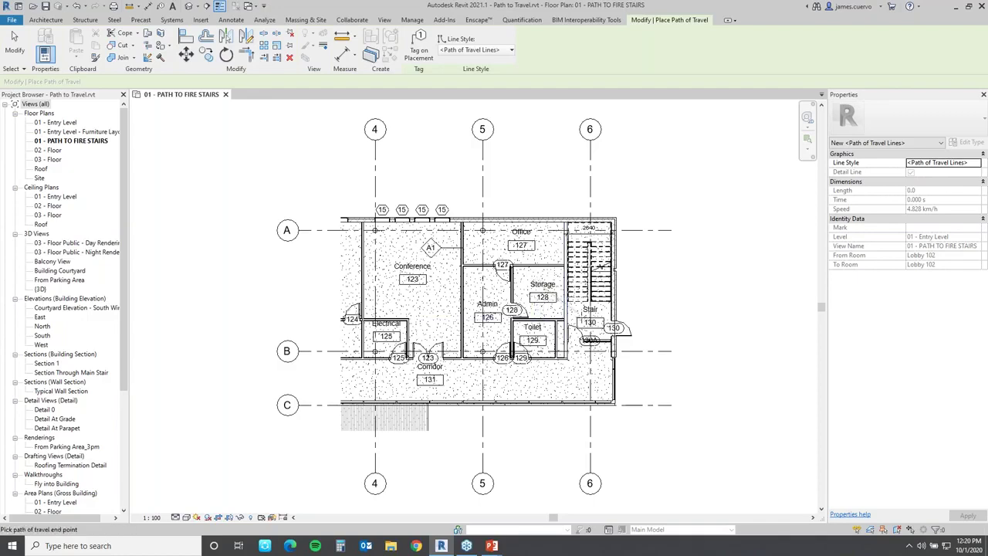
Step: Place a path of travel line from Storage 128 to Stair 130 and dismiss the crop region warning
click(584, 318)
click(578, 311)
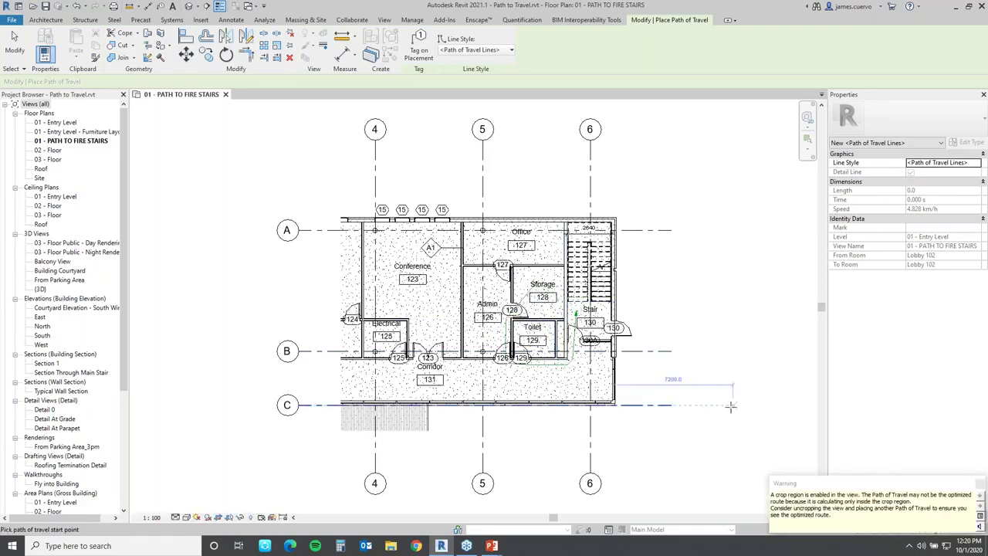
click(979, 485)
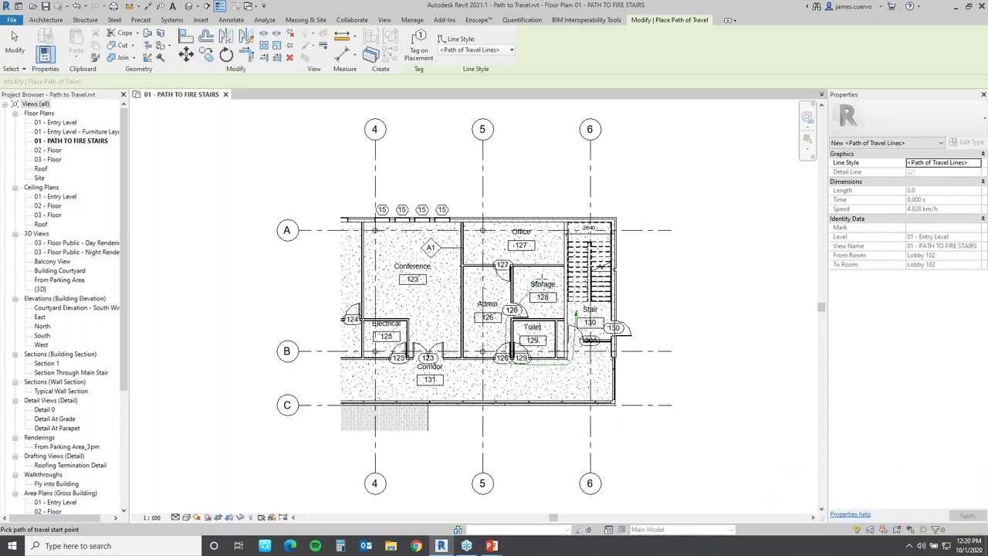
key(Escape)
key(Escape)
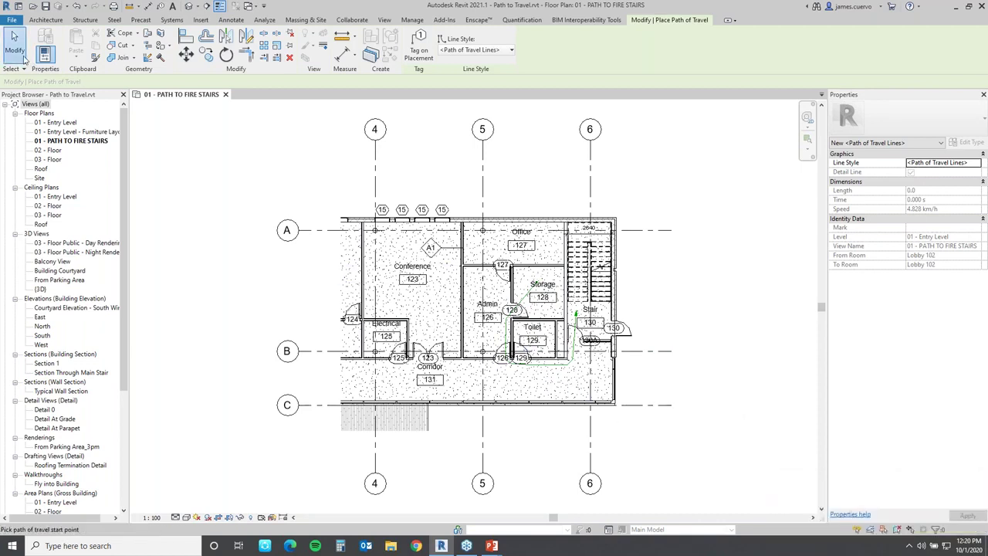
Step: Inspect the new path of travel line's properties and reveal the path of travel obstacles in the plan
click(568, 370)
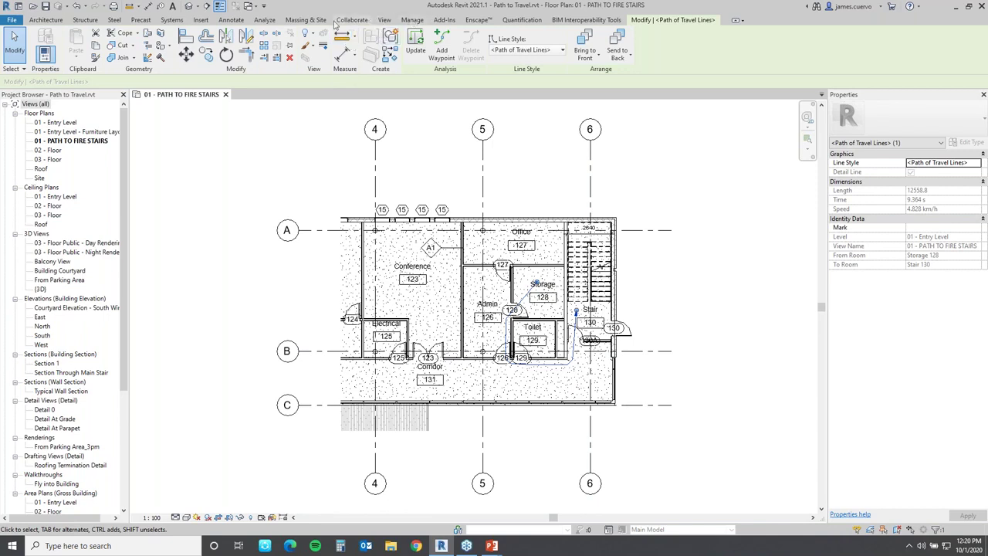
click(270, 21)
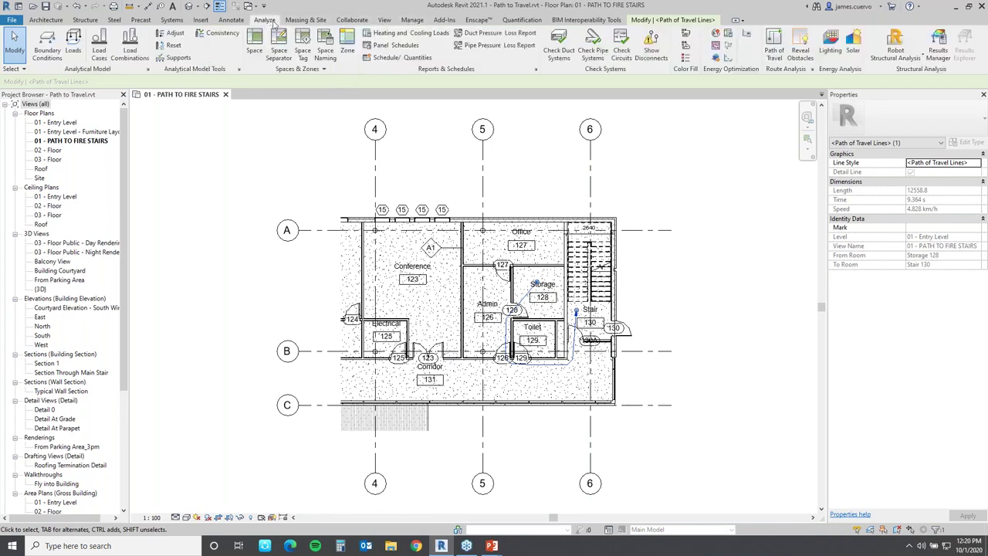
click(801, 54)
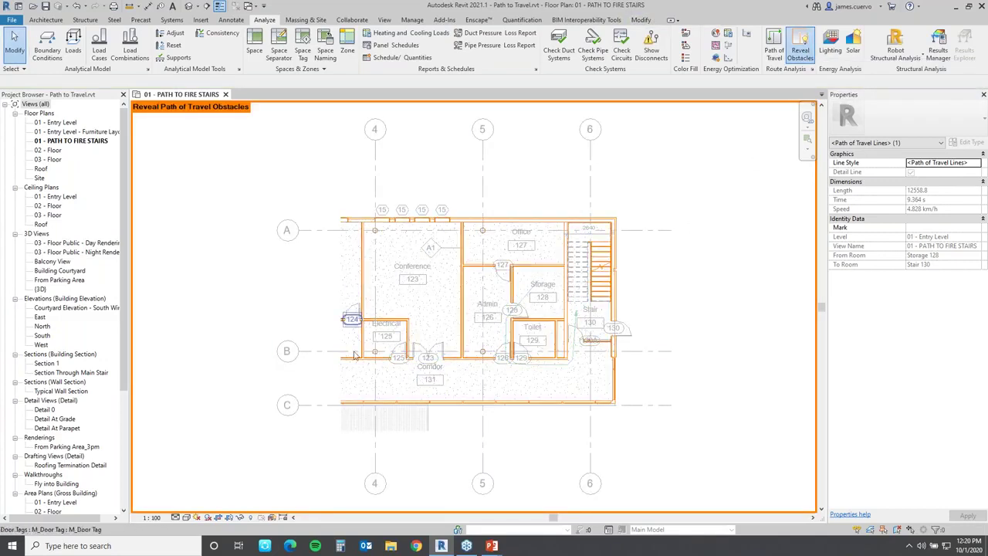
click(599, 436)
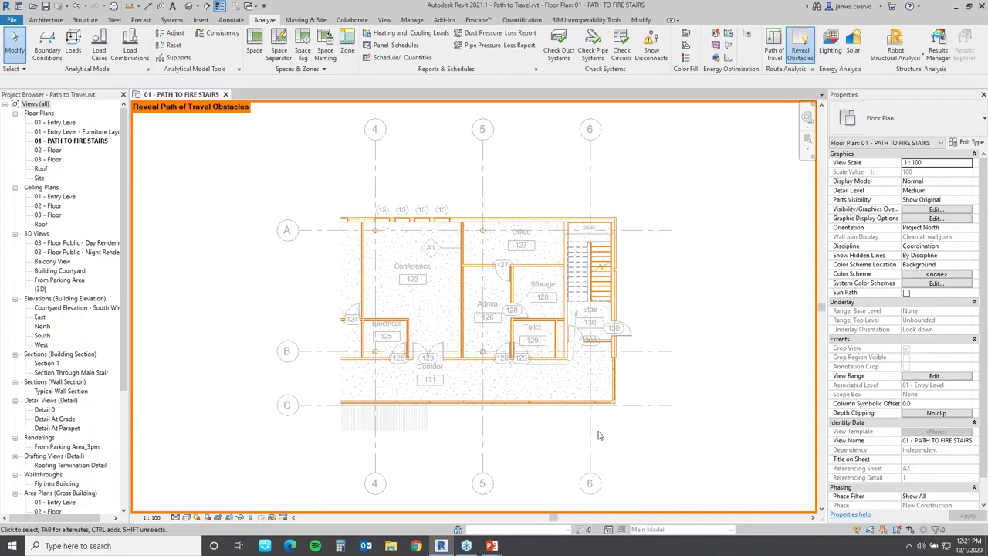
Step: Close the Path to Travel project without saving and open Cut Profile.rvt from the Graphics folder
click(227, 95)
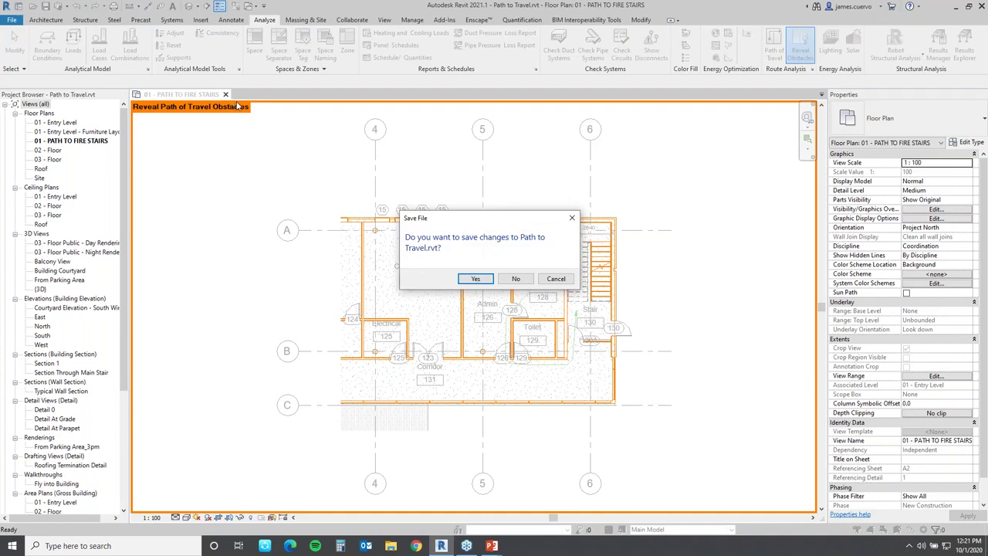
click(513, 281)
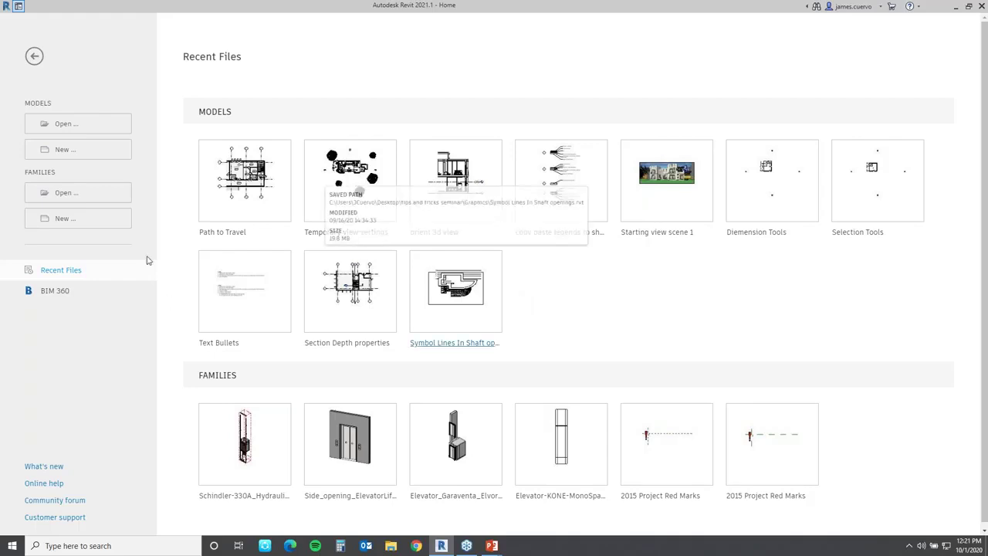
click(81, 130)
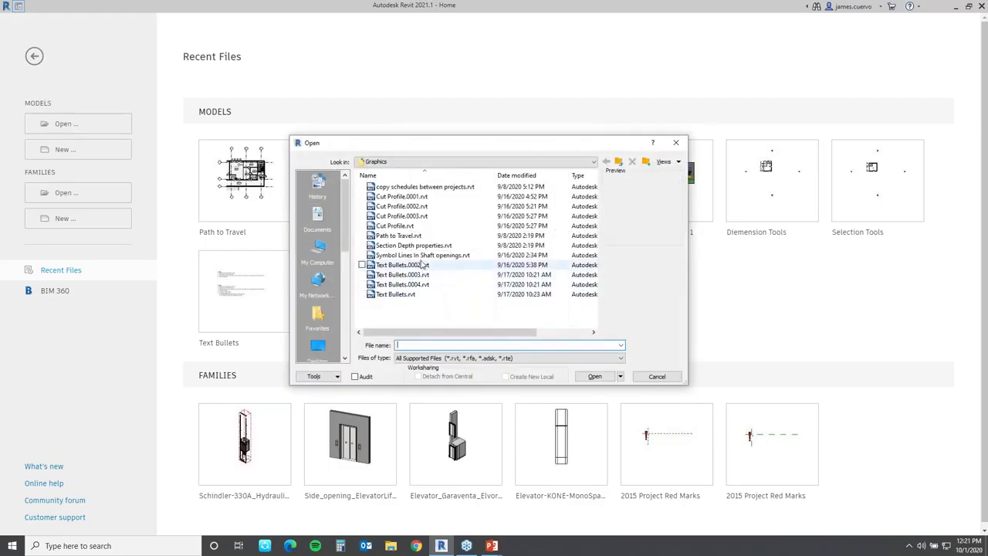
click(395, 227)
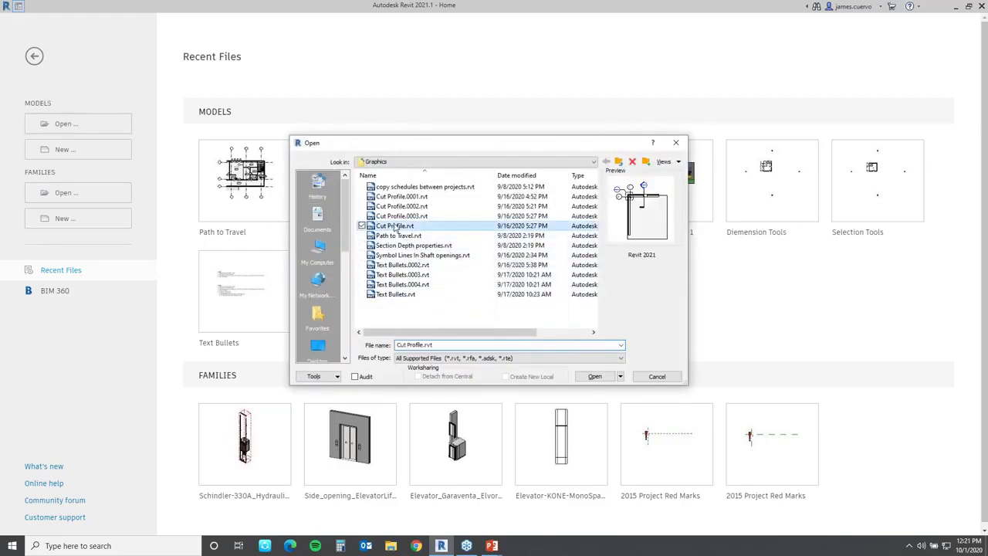
click(594, 376)
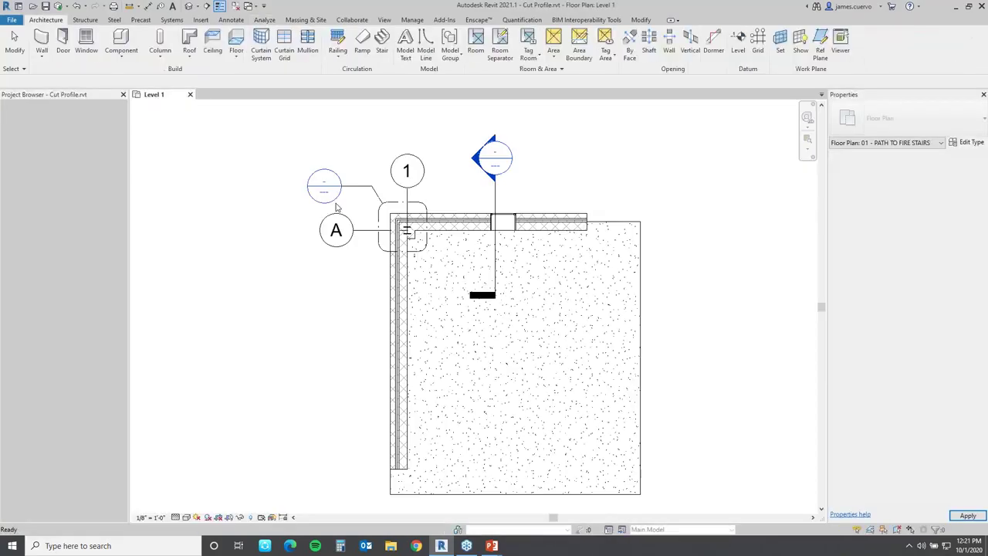
Step: Open the Level 1 - Callout 1 - Callout floor plan showing the wall corner detail
scroll(455, 241, up, 1)
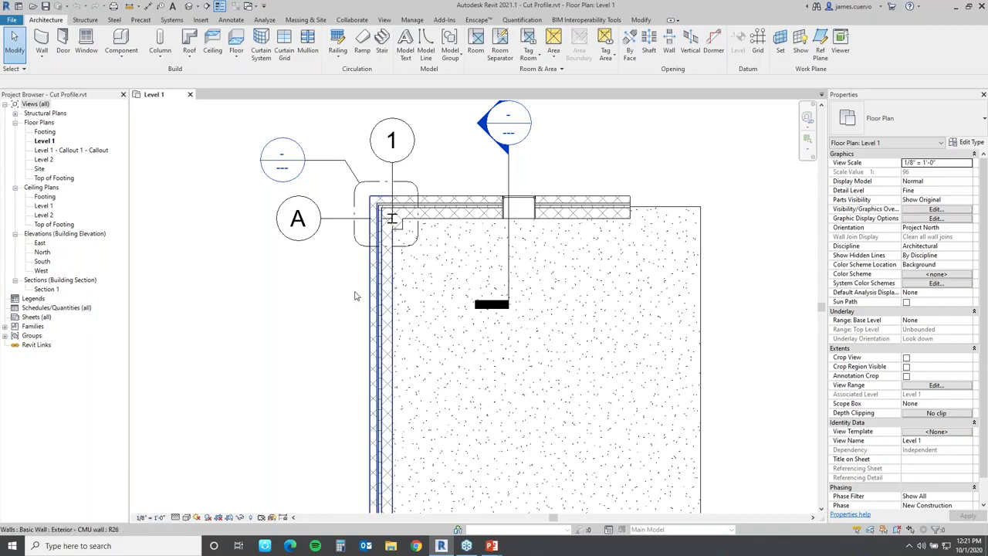
click(71, 151)
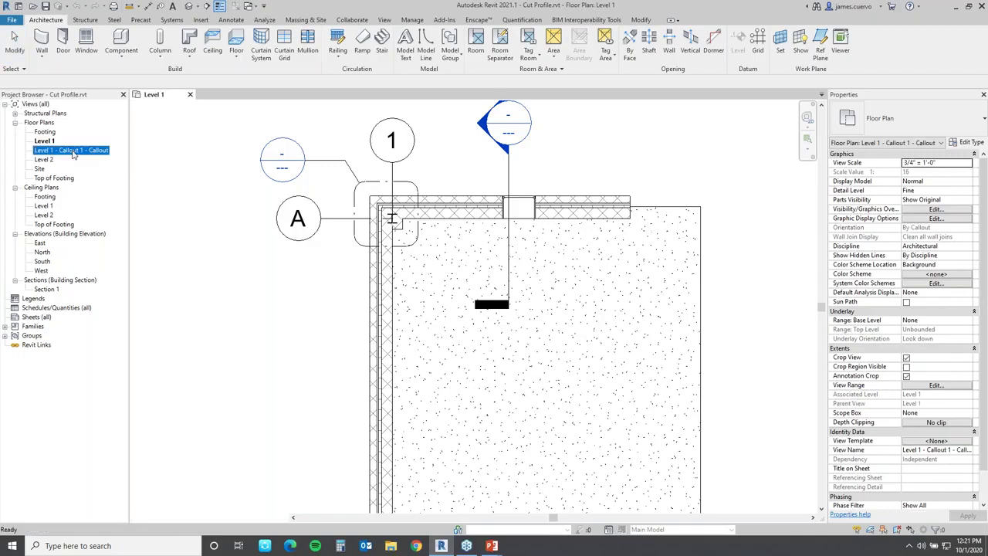
double_click(71, 151)
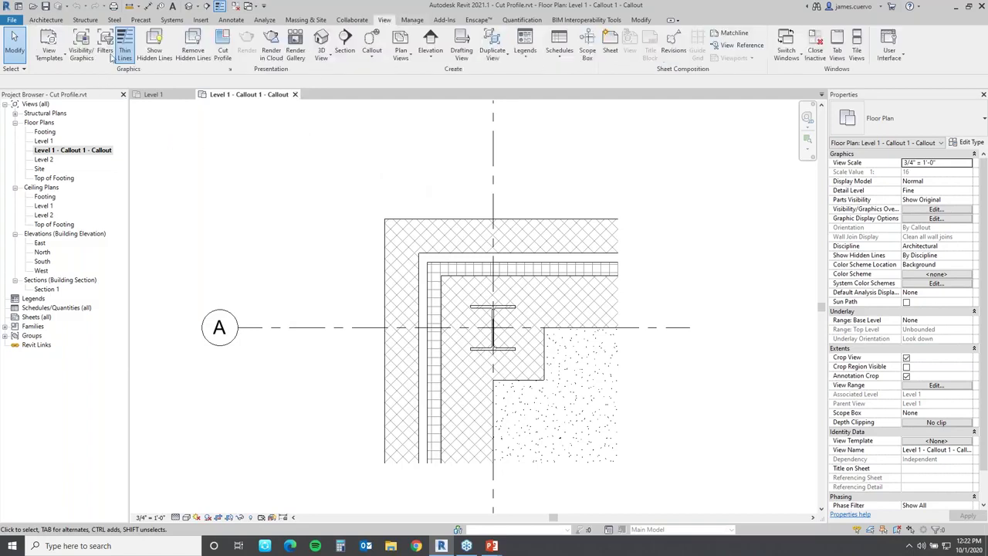
Step: Use Cut Profile on the square face beside the steel column, sketching an L-shaped boundary about 8" down and 6 7/8" across
click(223, 54)
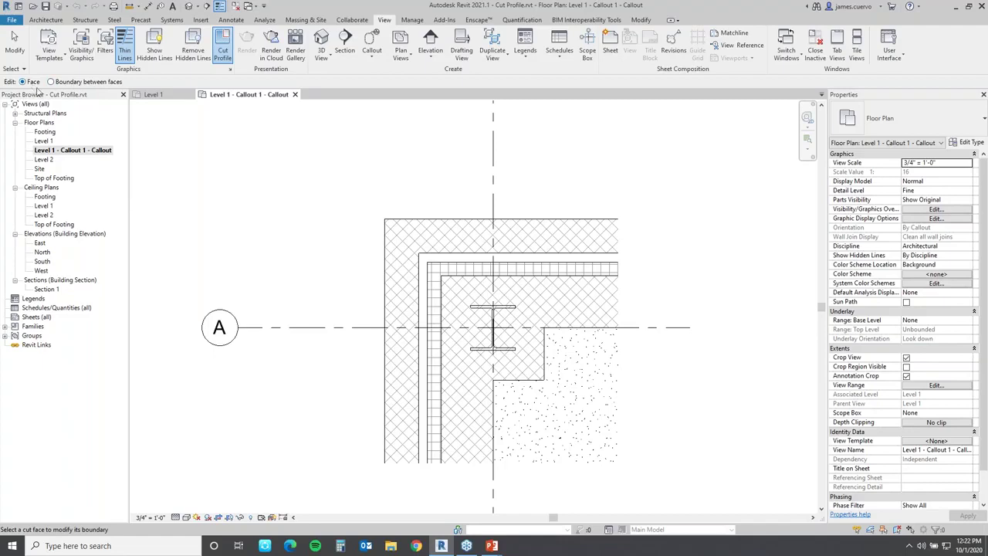
click(540, 380)
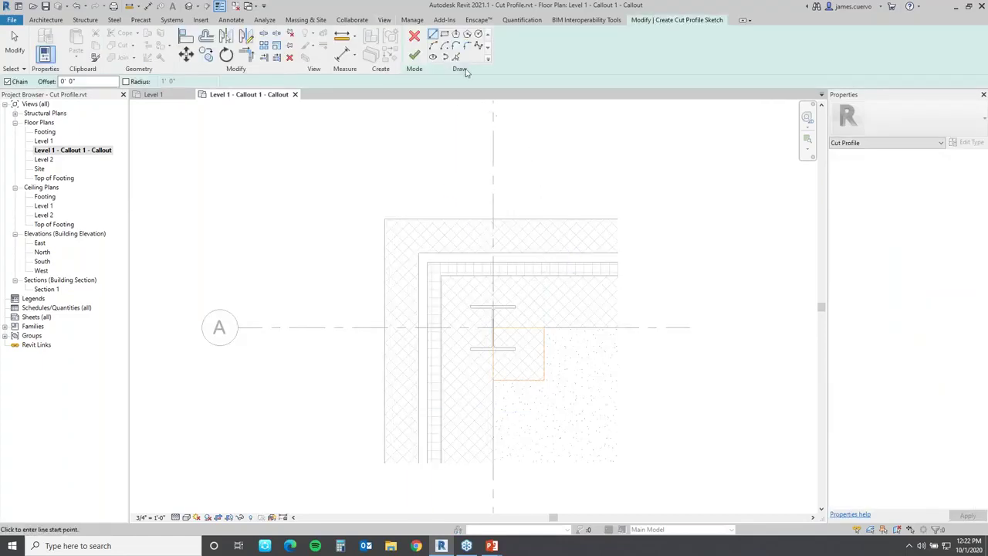
click(524, 328)
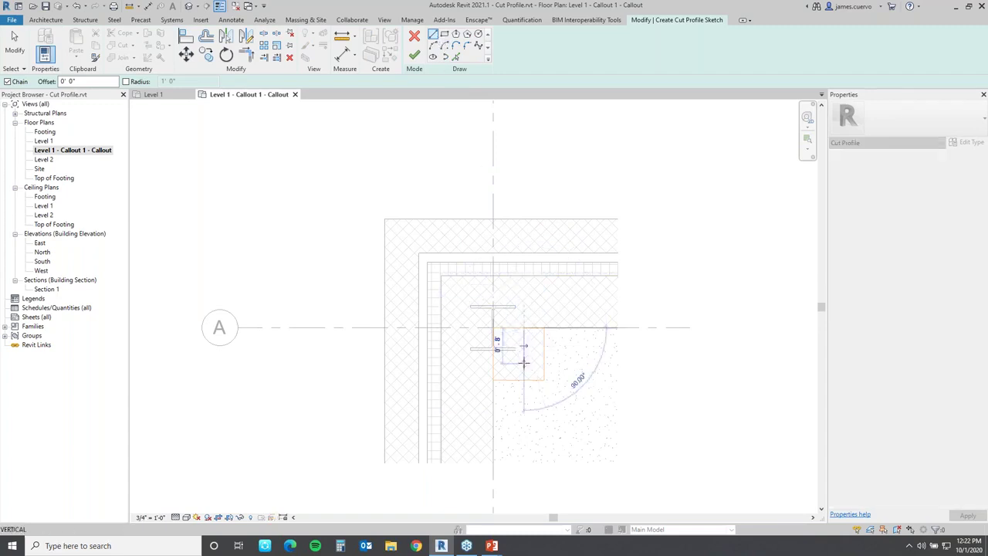
click(524, 363)
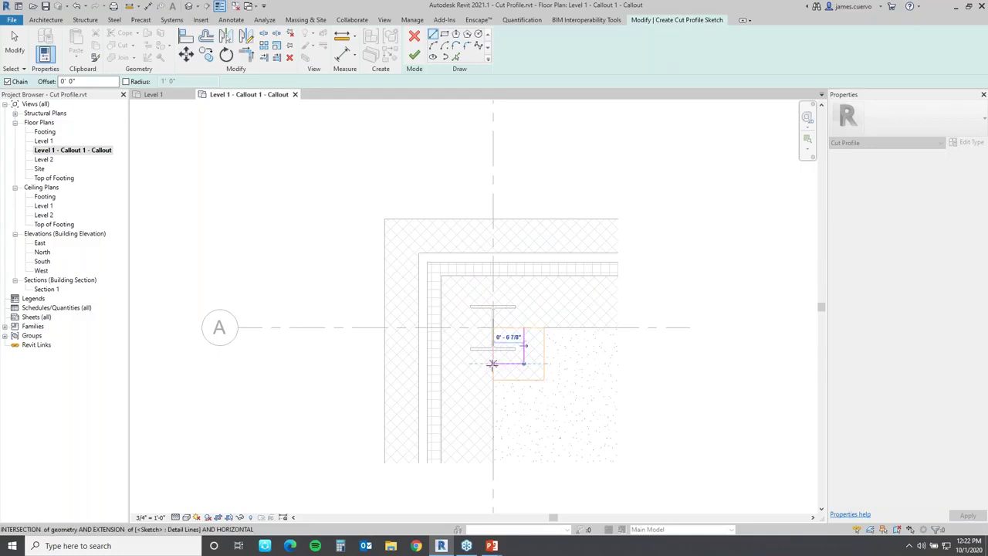
click(493, 363)
key(Escape)
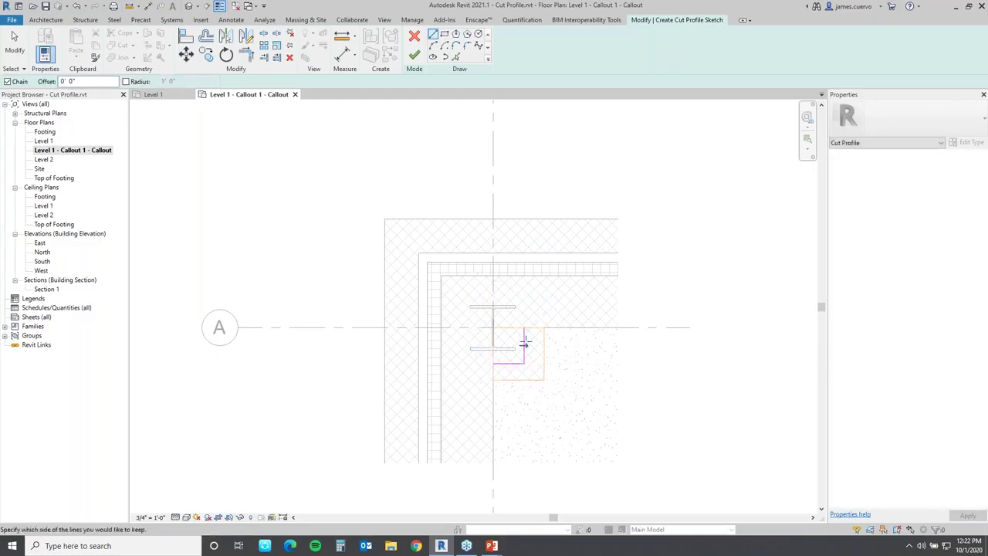
scroll(528, 347, up, 2)
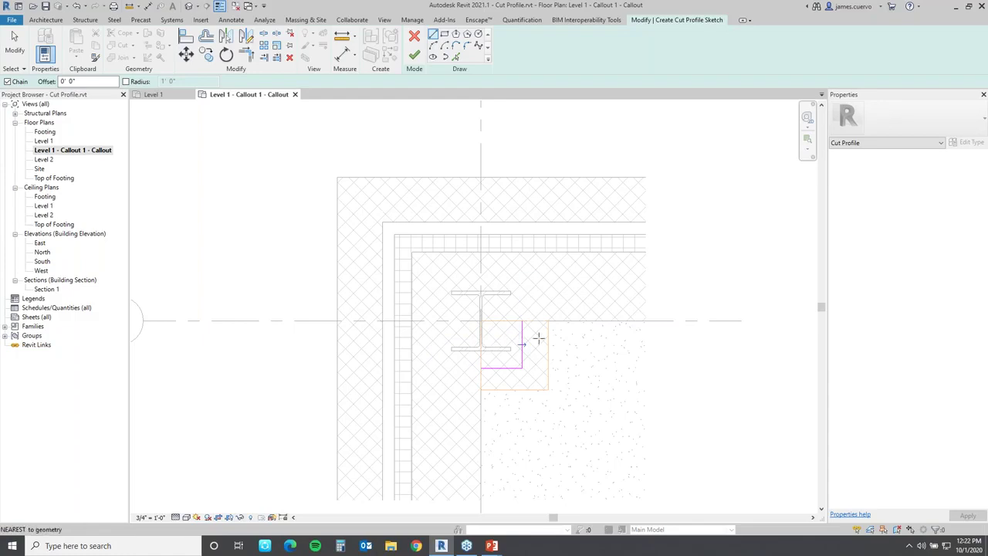
key(Escape)
key(Escape)
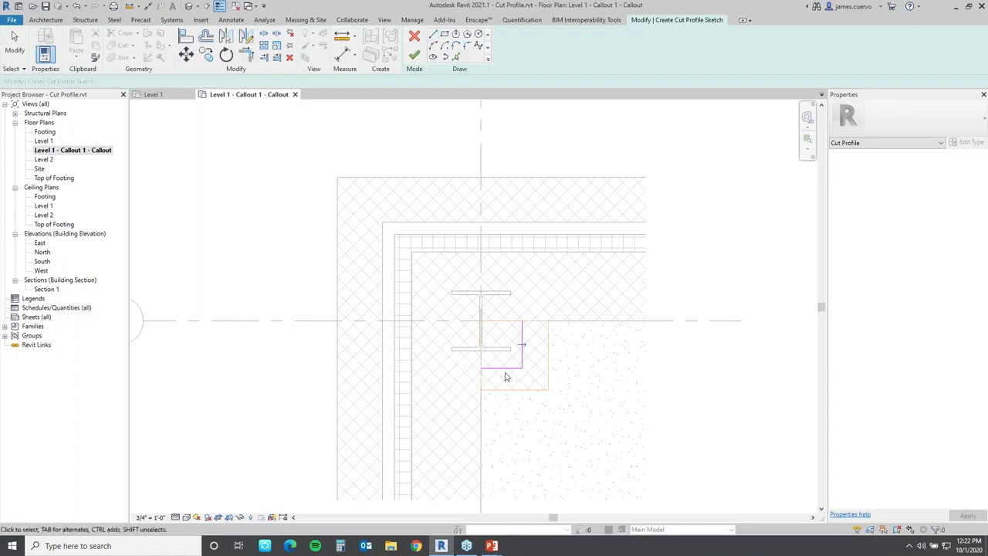
Step: Nudge the lower line of the cut profile sketch slightly up and finish the sketch
click(503, 368)
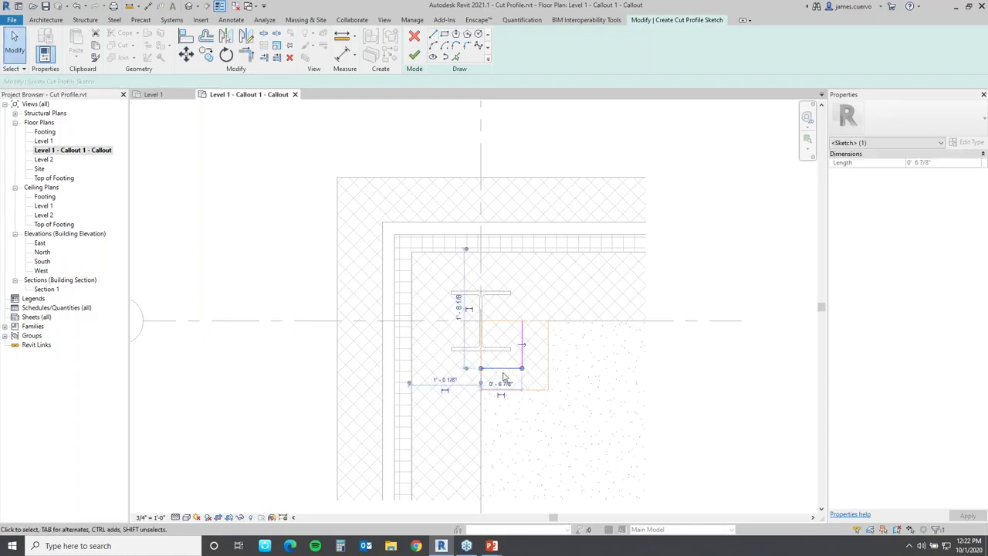
key(Up)
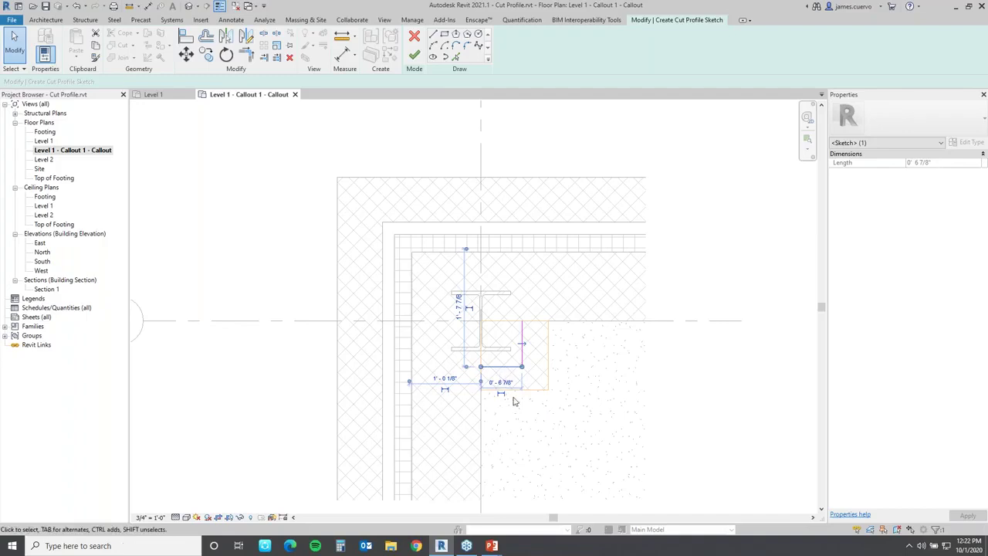
click(415, 55)
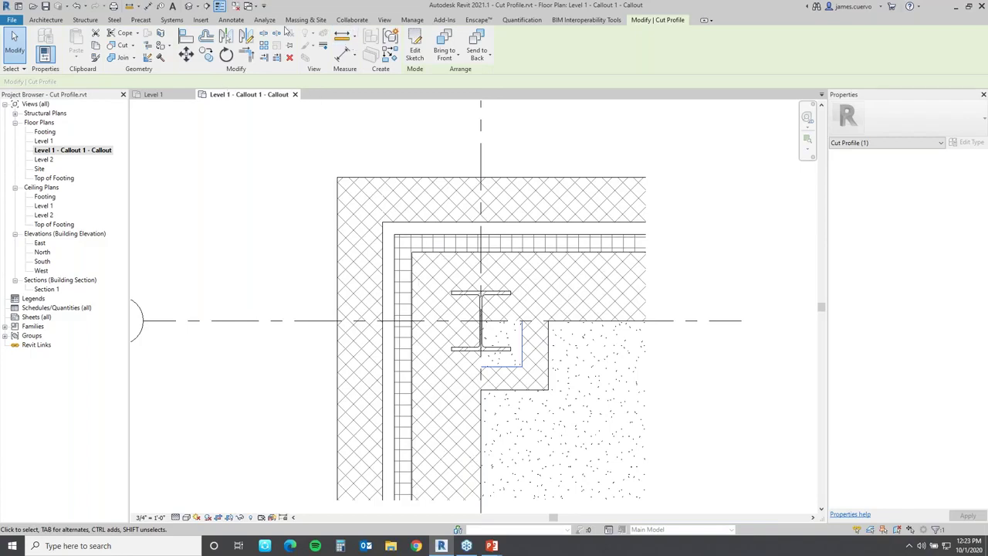
Step: Use Cut Profile on the horizontal wall's inner layer face, sketching an L-shaped boundary about 6 7/8" wide above the existing cutout
click(383, 20)
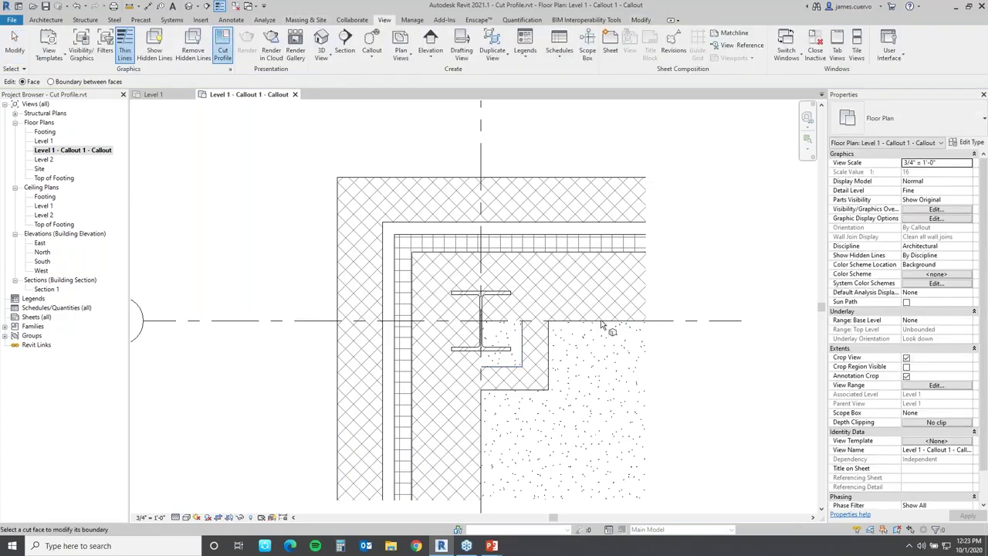
click(589, 346)
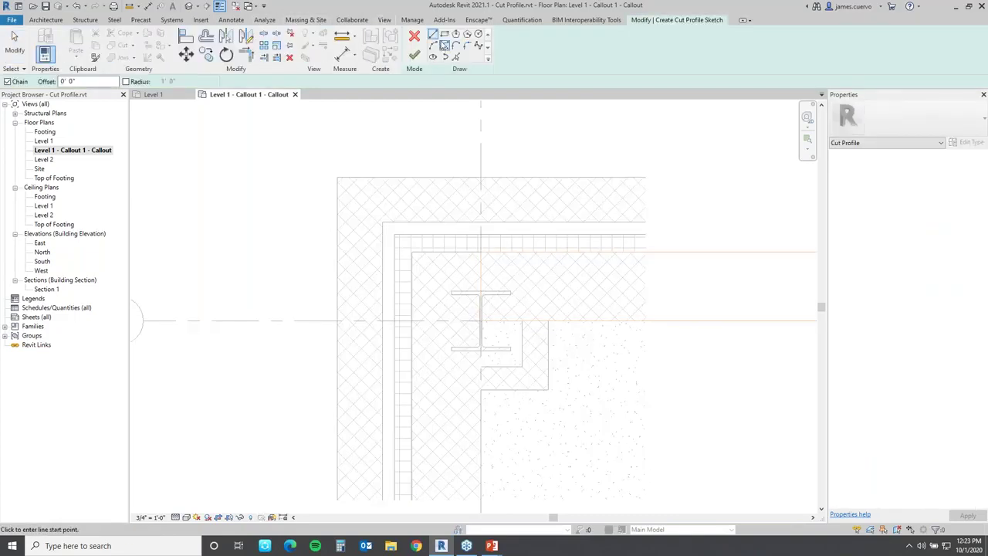
click(522, 321)
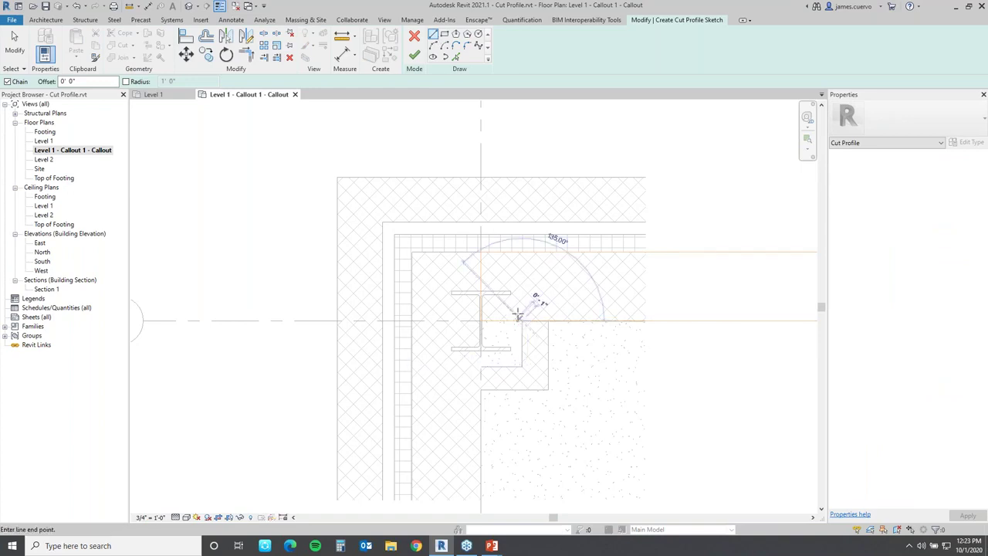
click(522, 279)
click(480, 279)
key(Escape)
key(Escape)
key(l)
key(i)
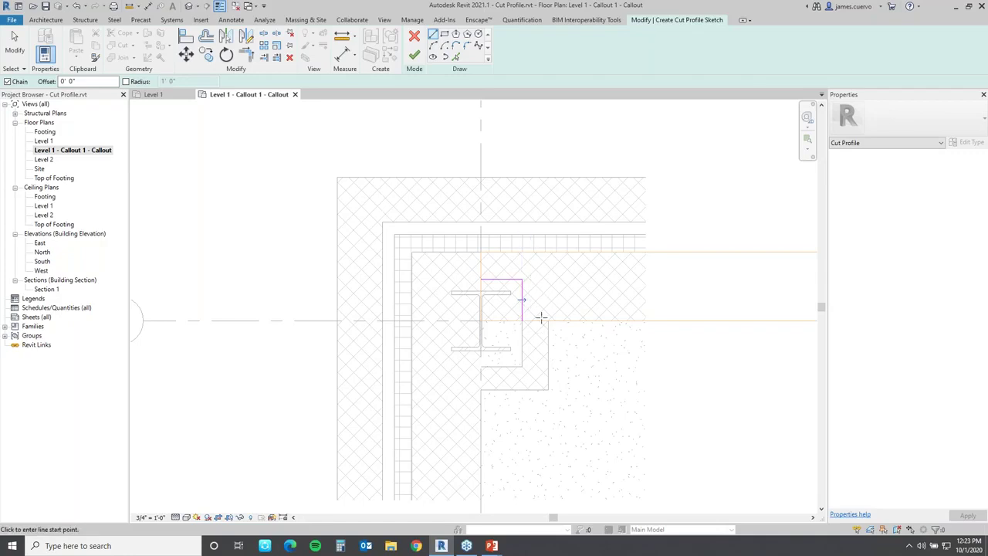
key(Escape)
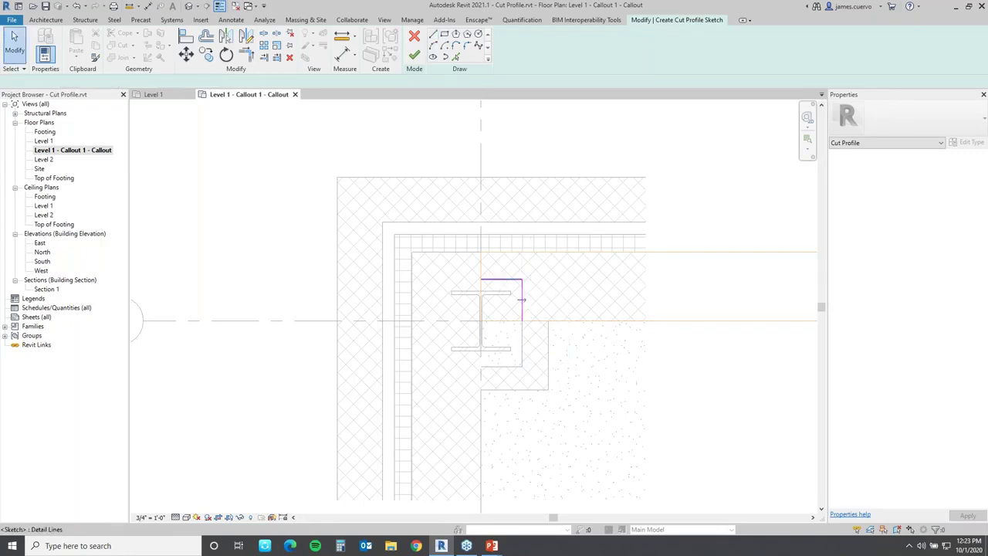
Step: Nudge the upper boundary line up to clear the column flange and finish the sketch
click(503, 279)
key(Up)
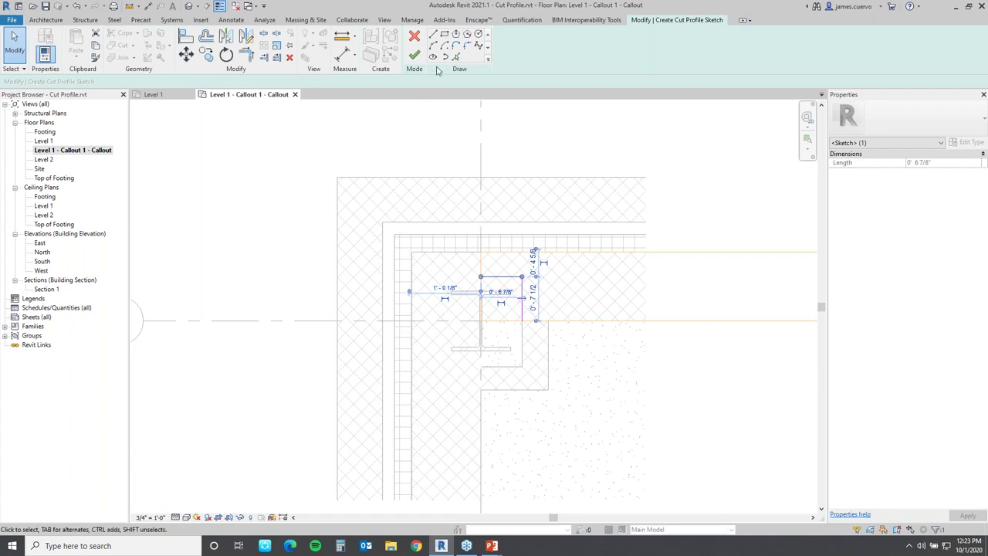
click(414, 55)
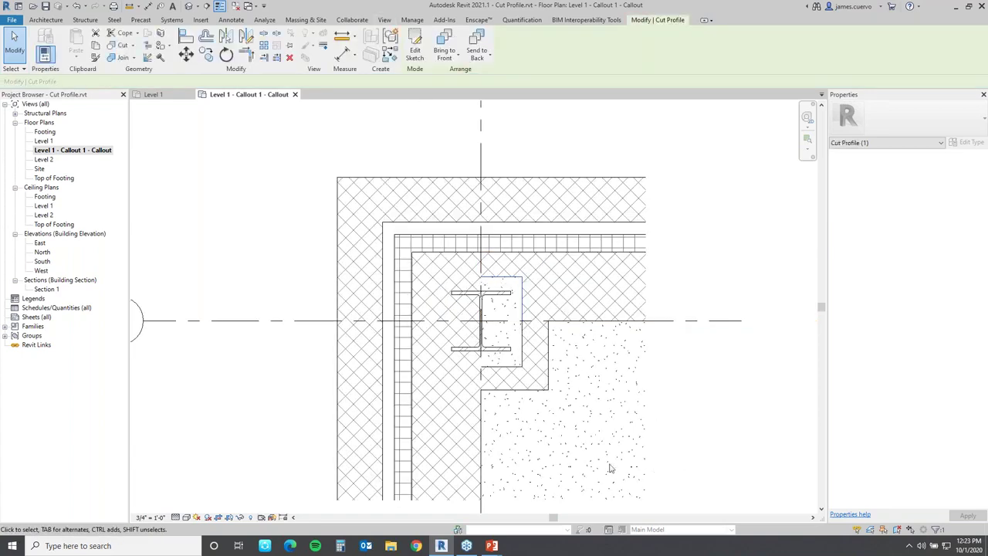
Step: Use Cut Profile on the vertical wall's inner layer face, sketching a three-sided boundary around the column about 7" wide and 1' 3 1/4" high
click(484, 444)
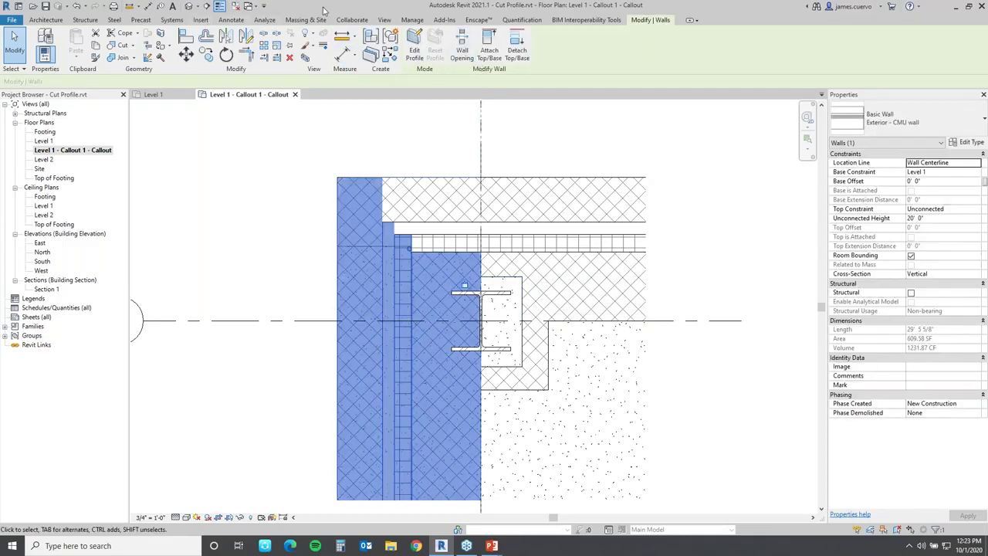
click(383, 19)
click(223, 52)
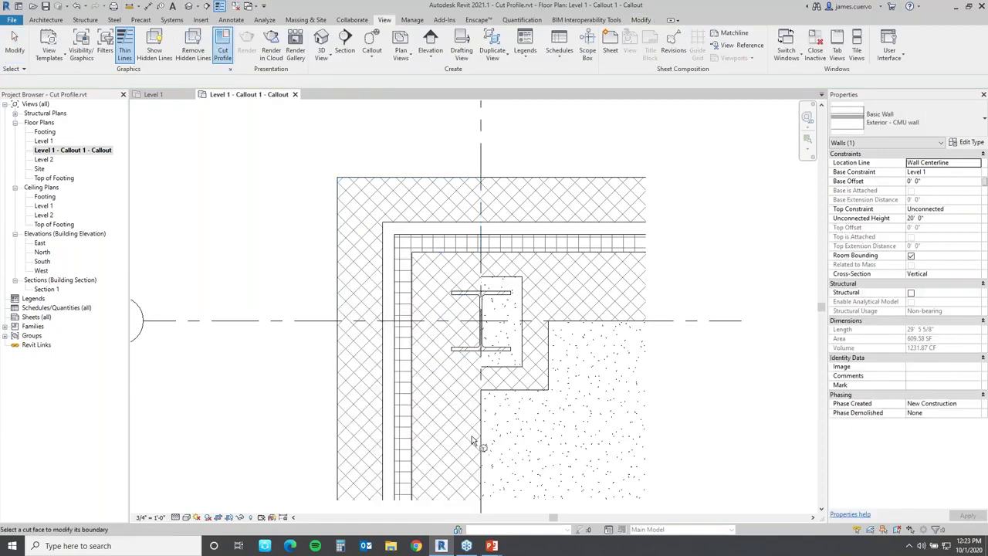
click(482, 444)
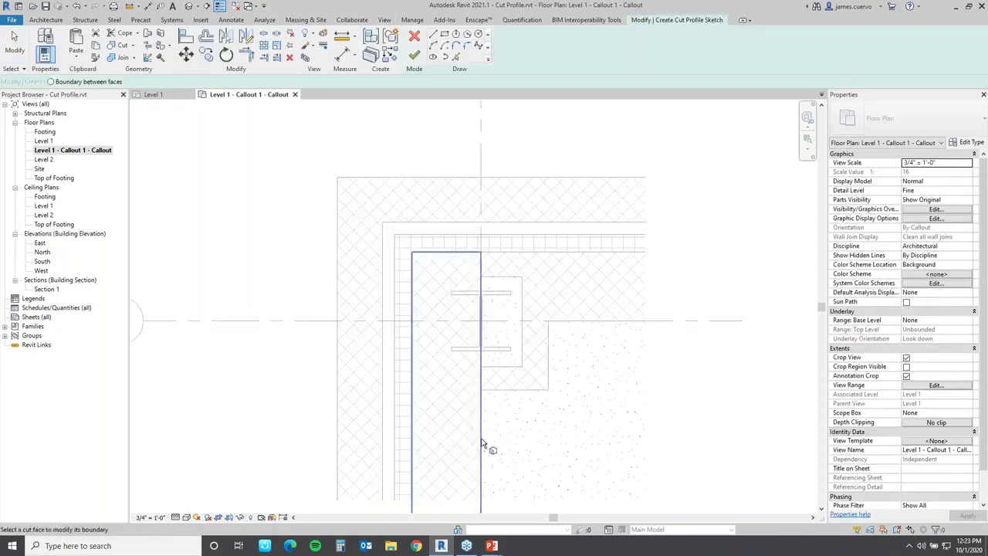
click(481, 367)
click(439, 367)
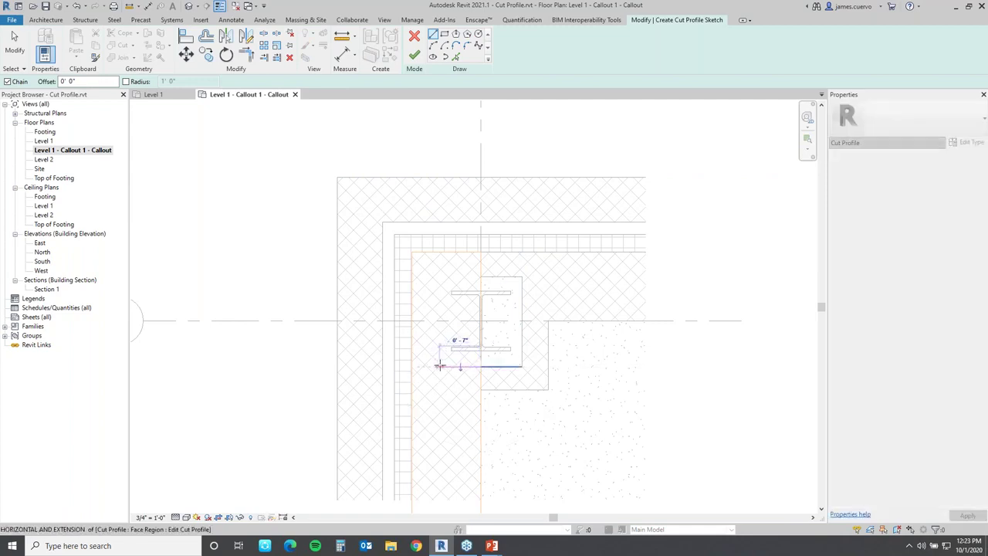
click(439, 276)
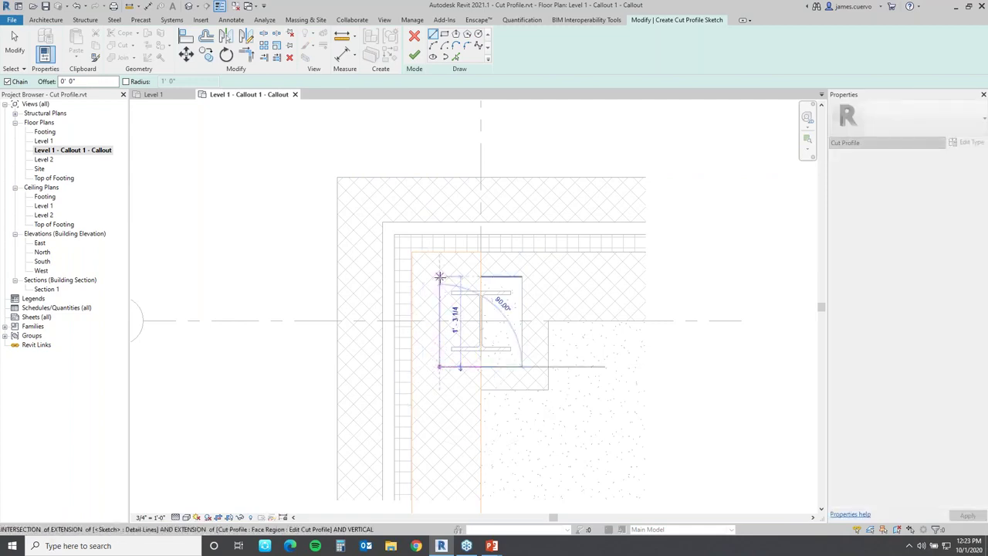
click(481, 276)
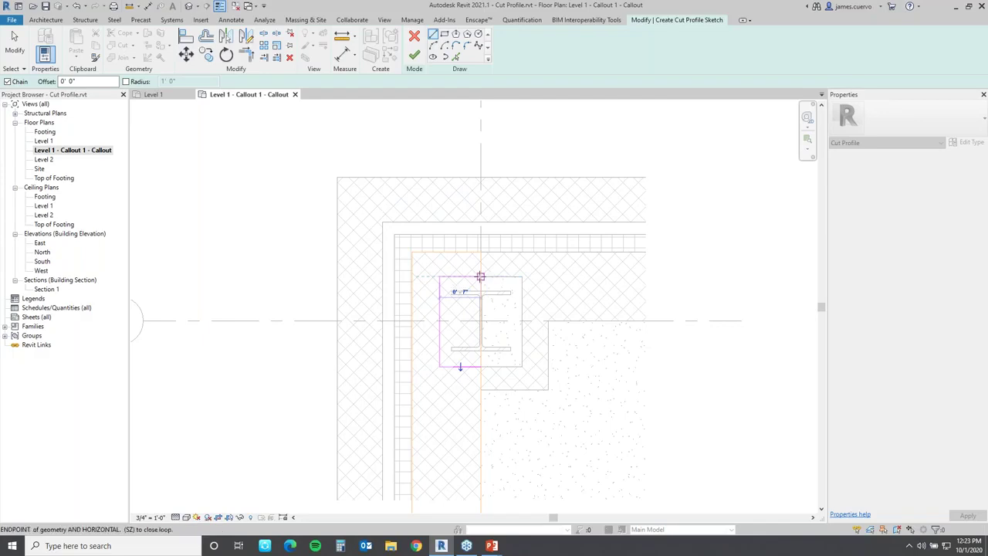
key(Escape)
key(Escape)
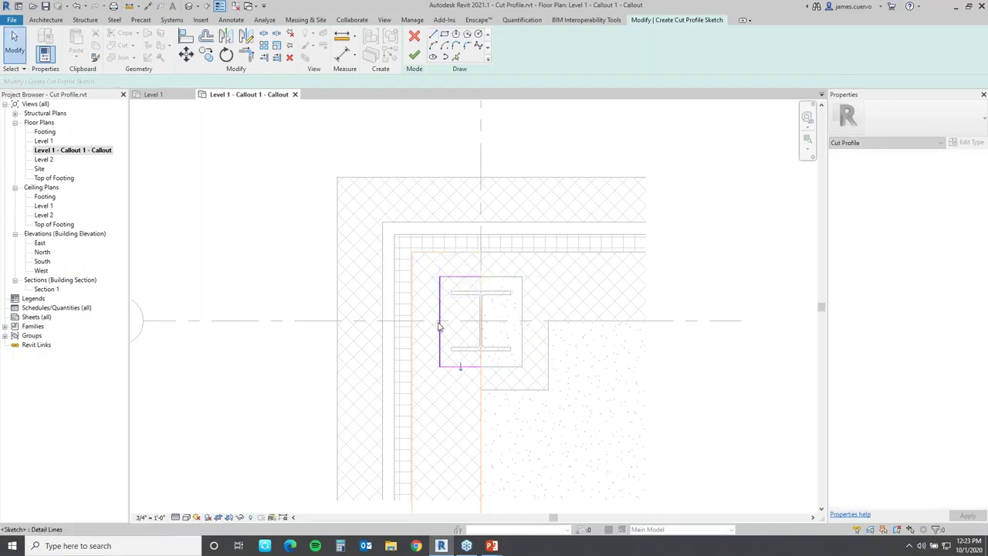
Step: Nudge the vertical boundary line outward, away from the column, and finish the cut profile
click(439, 321)
key(Left)
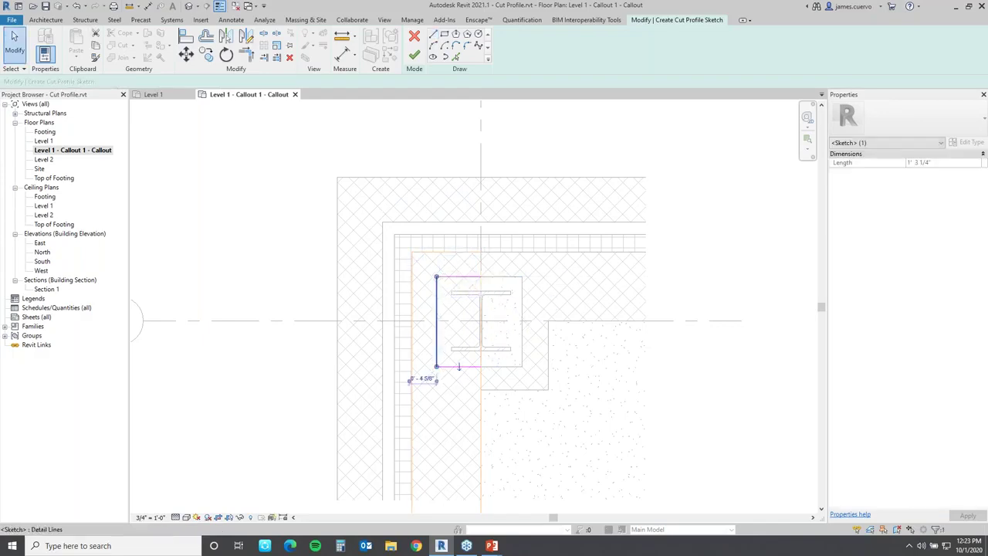
key(Left)
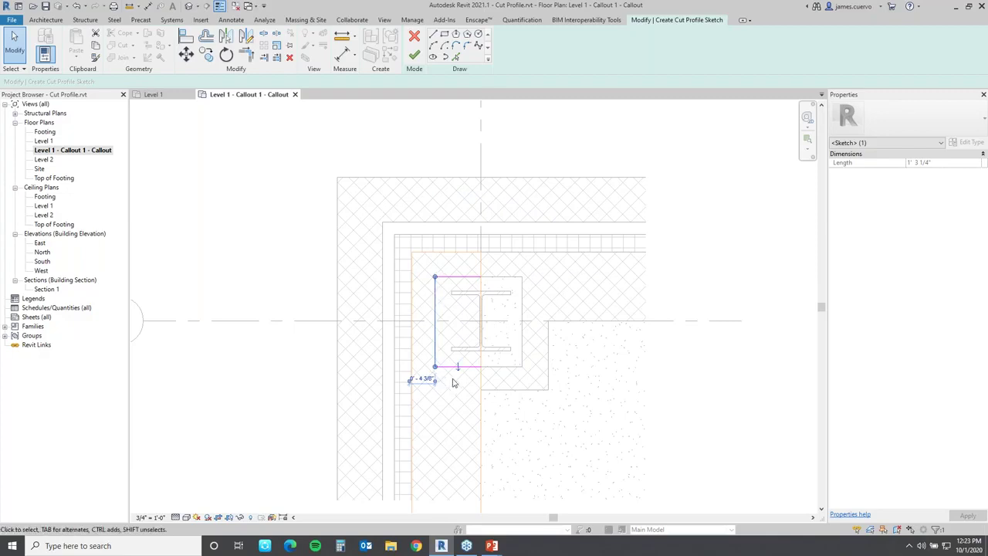
click(415, 55)
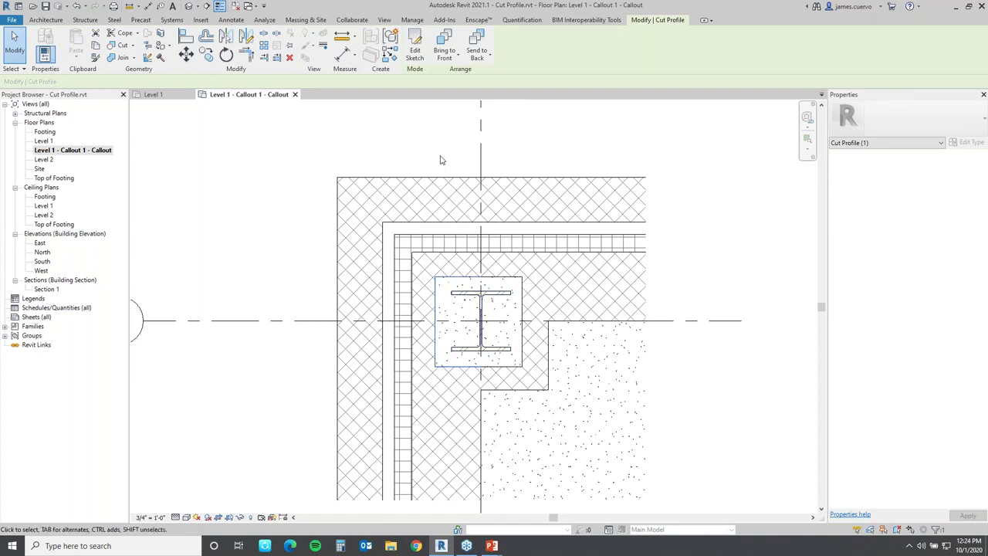
Step: Edit the sketch of the finished cut profile, moving its vertical line slightly toward the column, and finish the edit
click(415, 49)
click(435, 323)
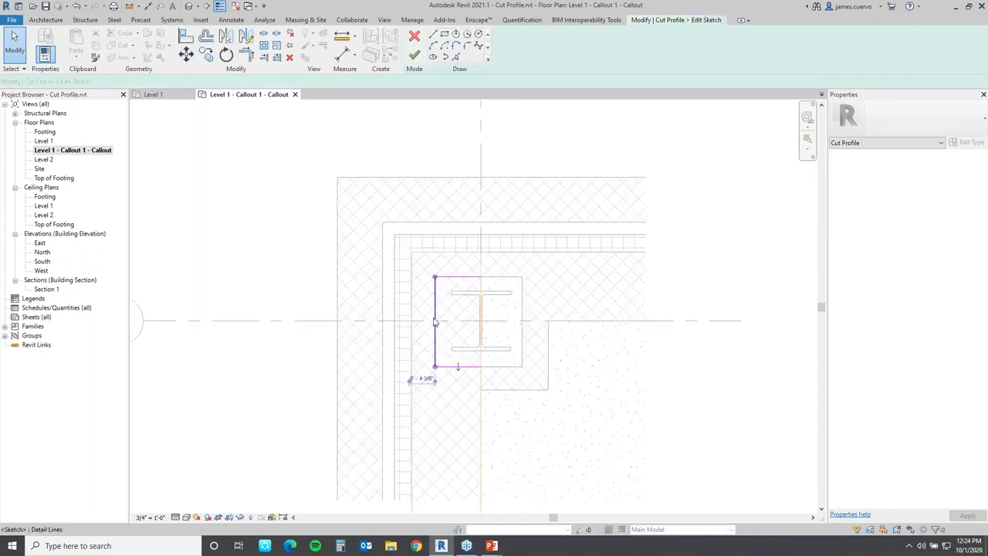
drag(435, 322, 438, 323)
click(415, 55)
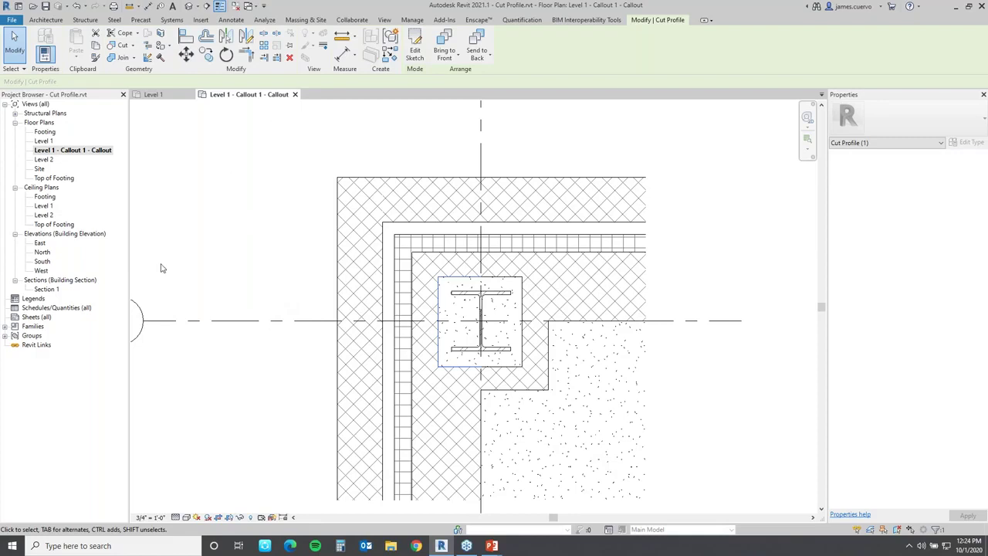
Step: Open the Section 1 building section at the foundation wall and footing
double_click(46, 290)
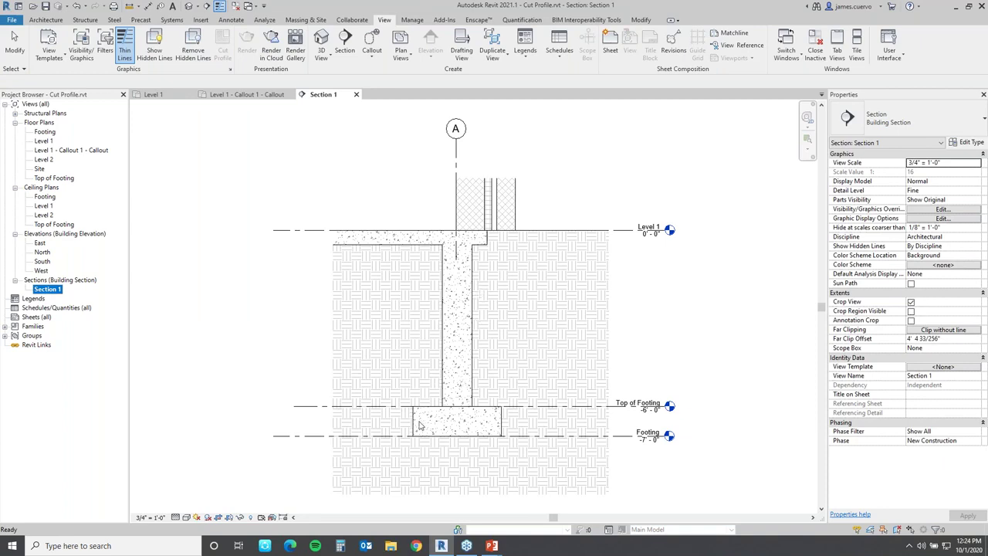
scroll(454, 417, up, 2)
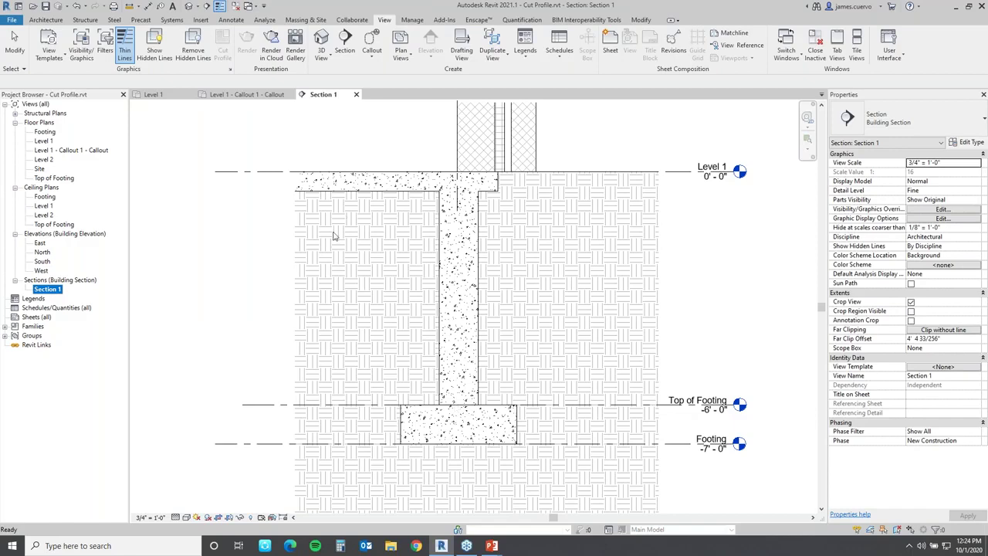
key(c)
key(p)
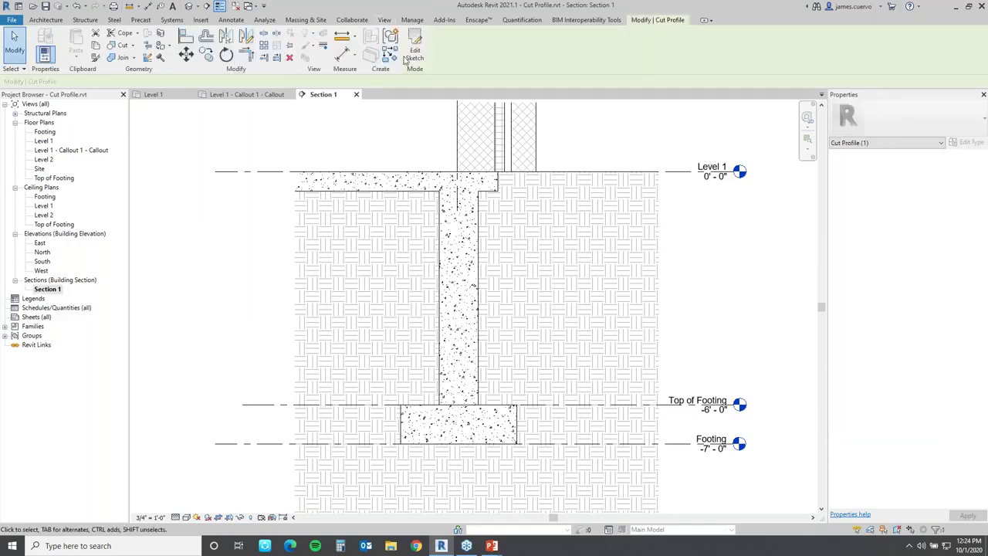
Step: Use Cut Profile with Boundary between faces at the wall-footing joint, sketching a trapezoidal keyway into the footing with sides about 3" long
click(383, 20)
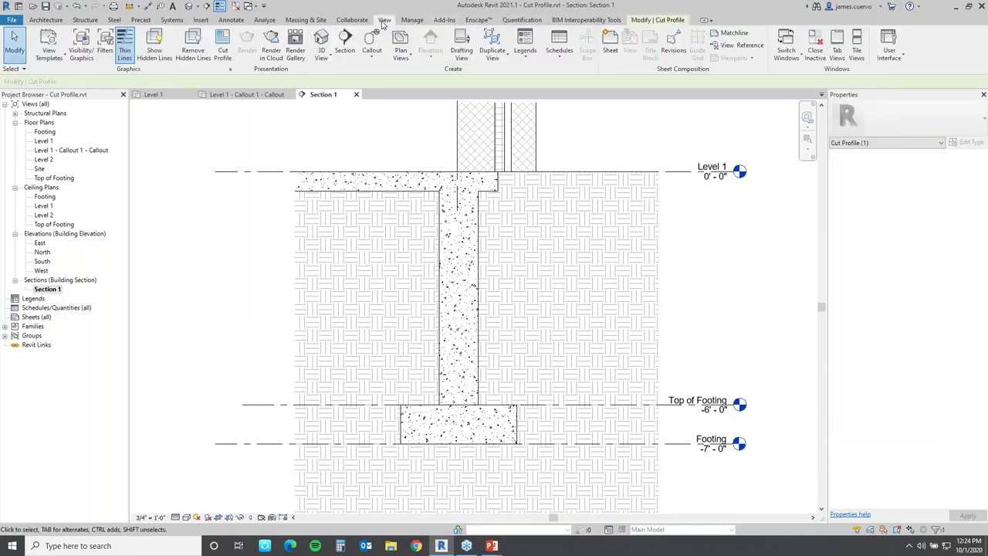
click(223, 51)
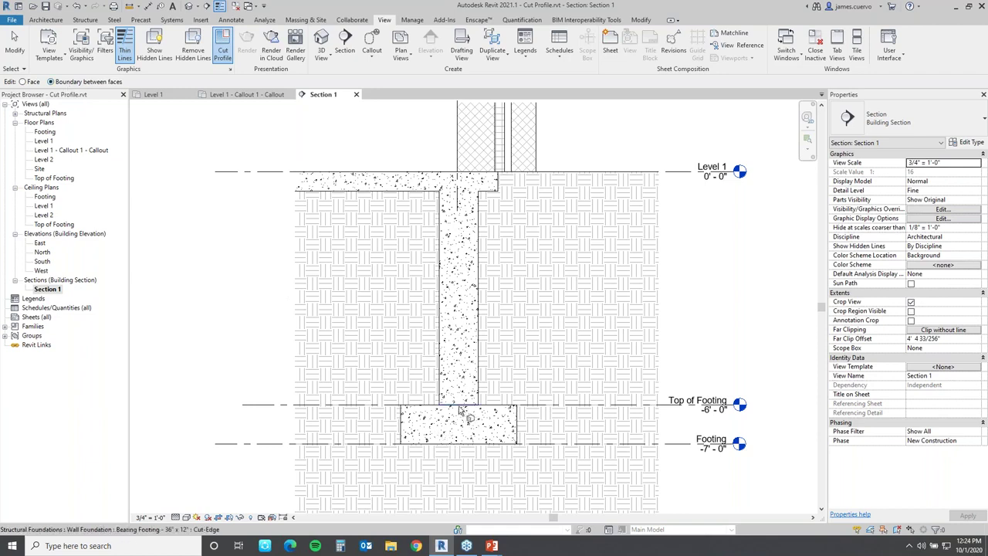
scroll(464, 417, up, 2)
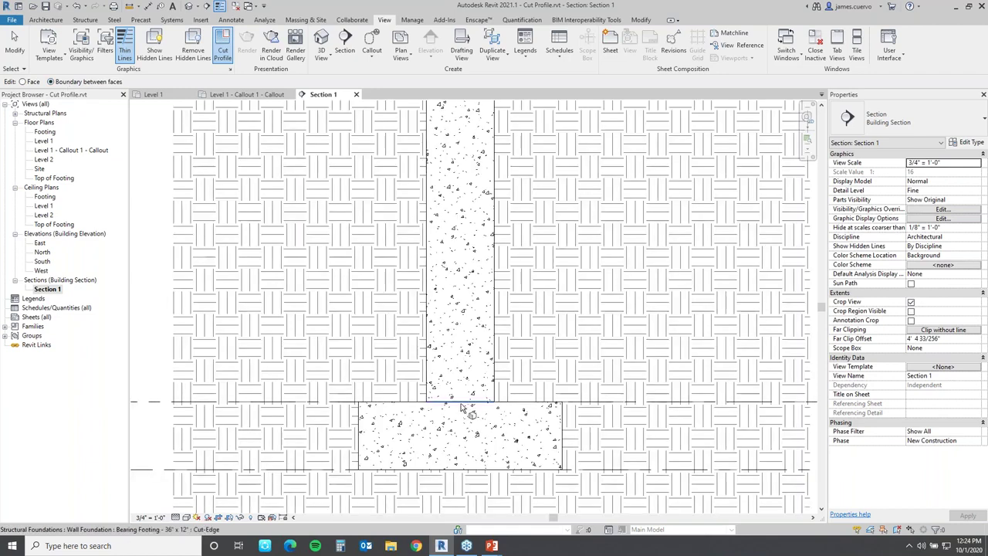
click(459, 405)
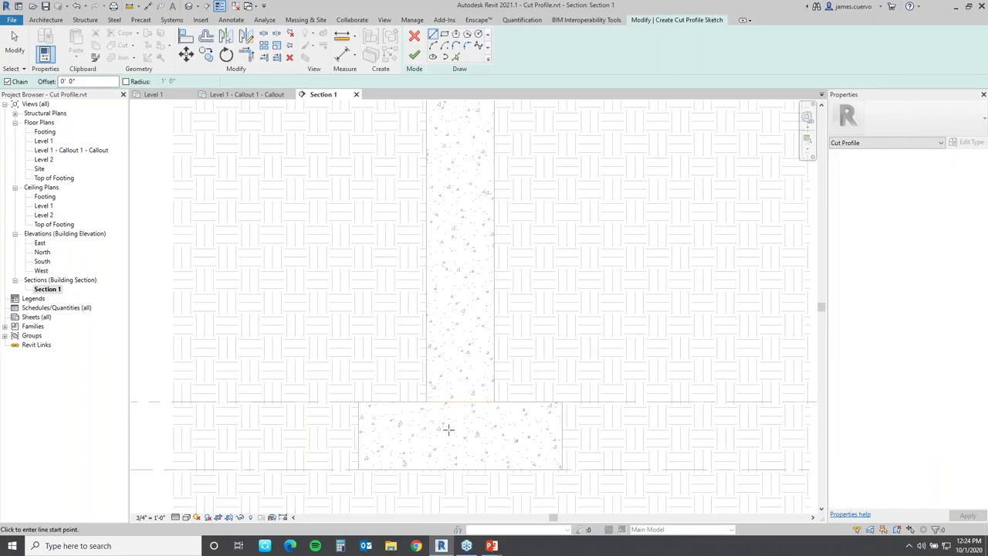
click(445, 403)
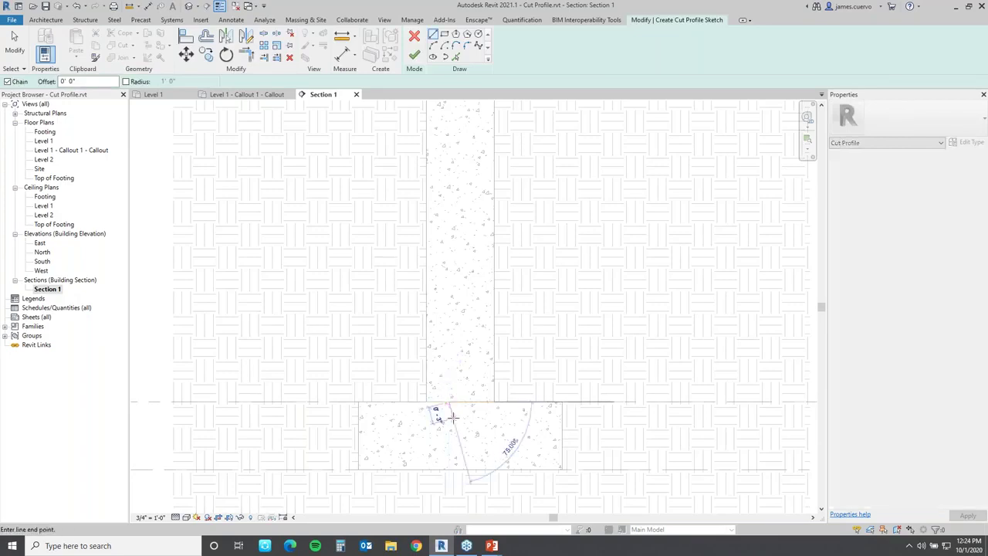
click(460, 415)
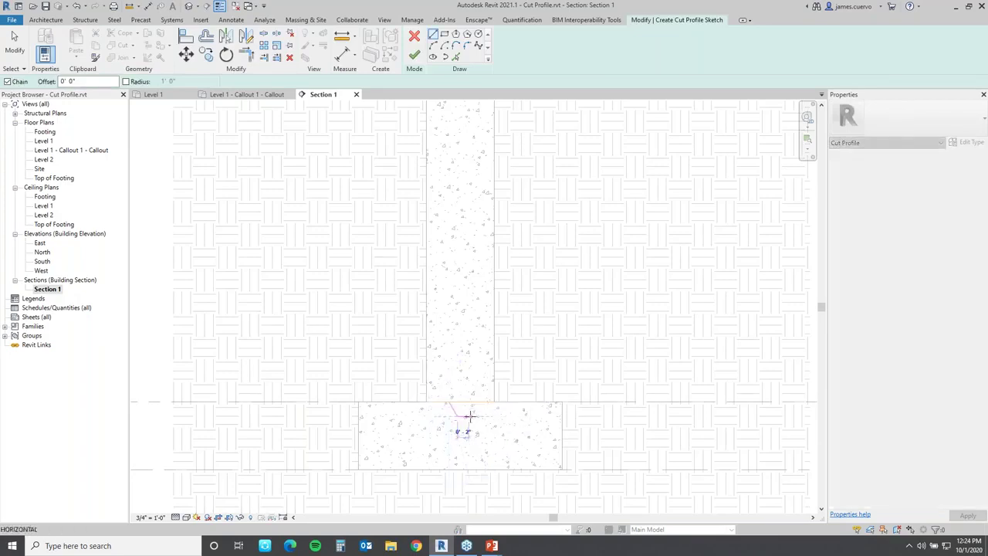
click(476, 415)
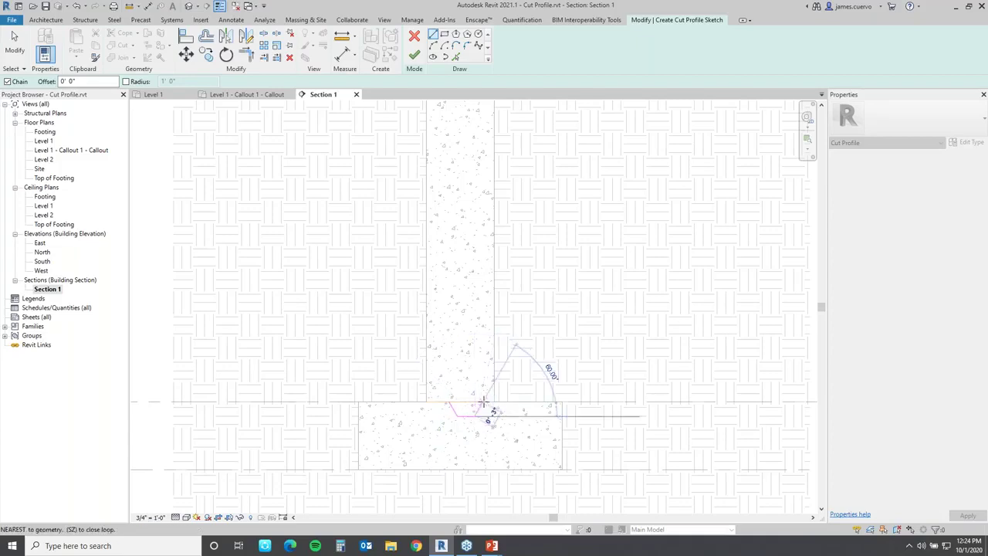
click(481, 402)
key(Escape)
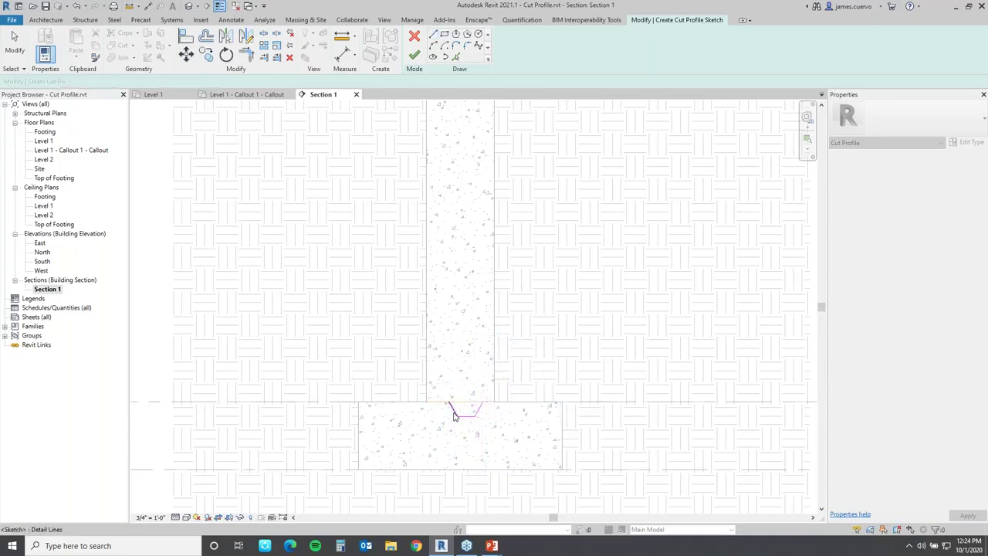
key(Escape)
Step: Nudge both sloped sides of the keyway sketch leftward to centre it under the foundation wall, and finish the cut profile
click(455, 412)
key(Left)
key(Left)
key(Left)
key(Left)
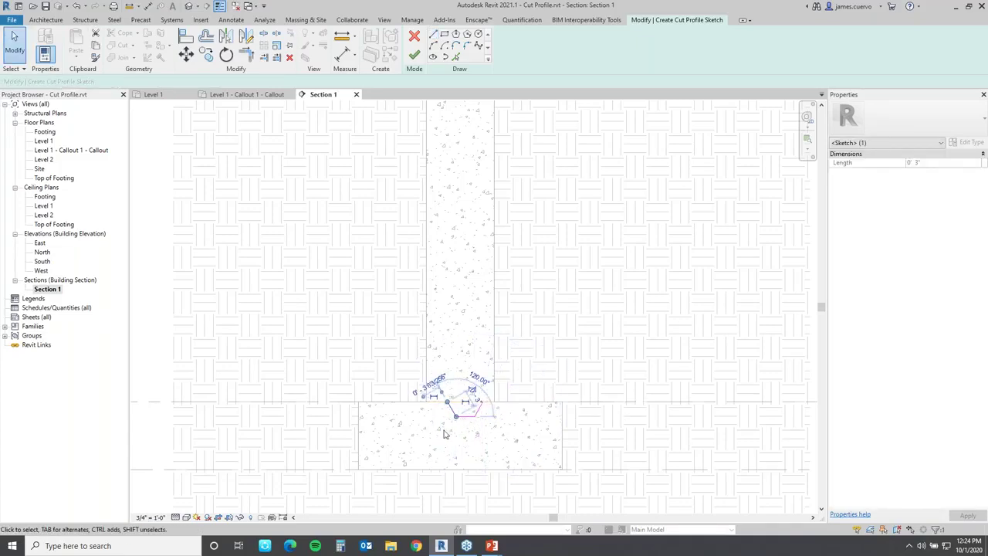
click(476, 409)
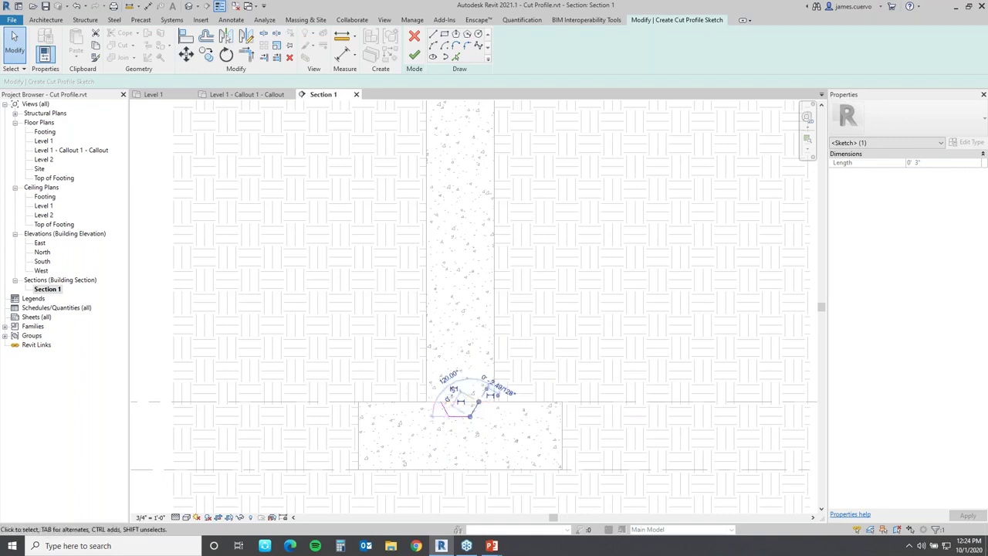
click(463, 448)
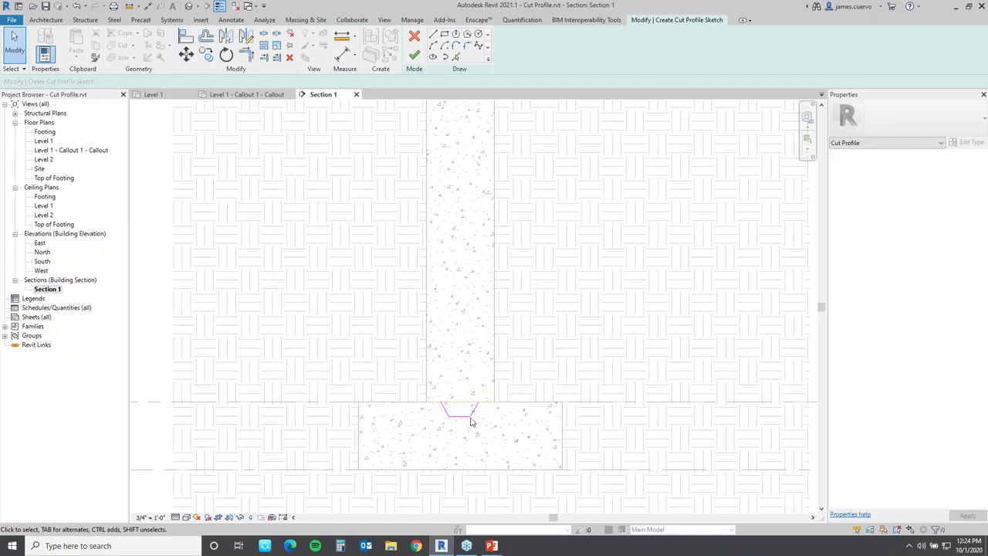
click(414, 56)
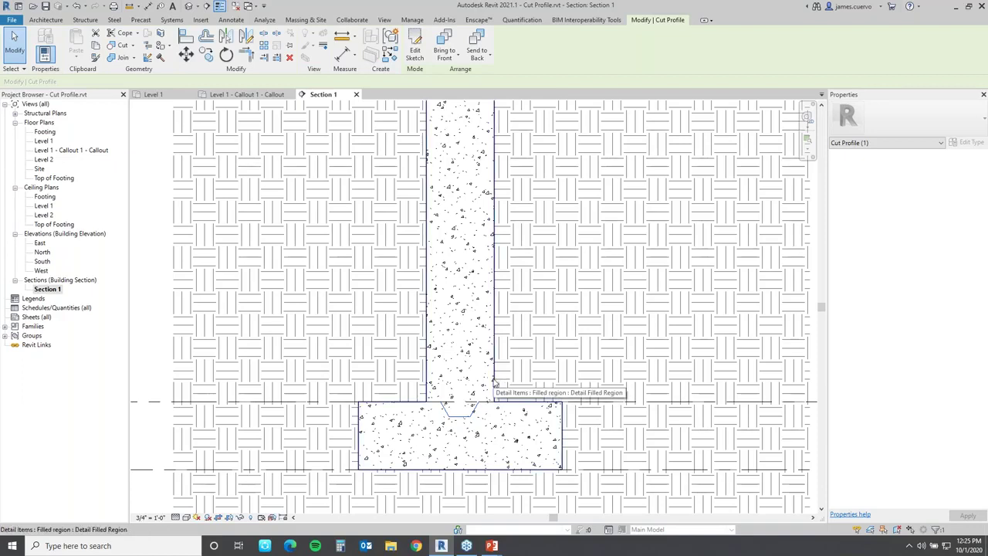
Step: Close all open views of the Cut Profile project without saving the changes
click(357, 95)
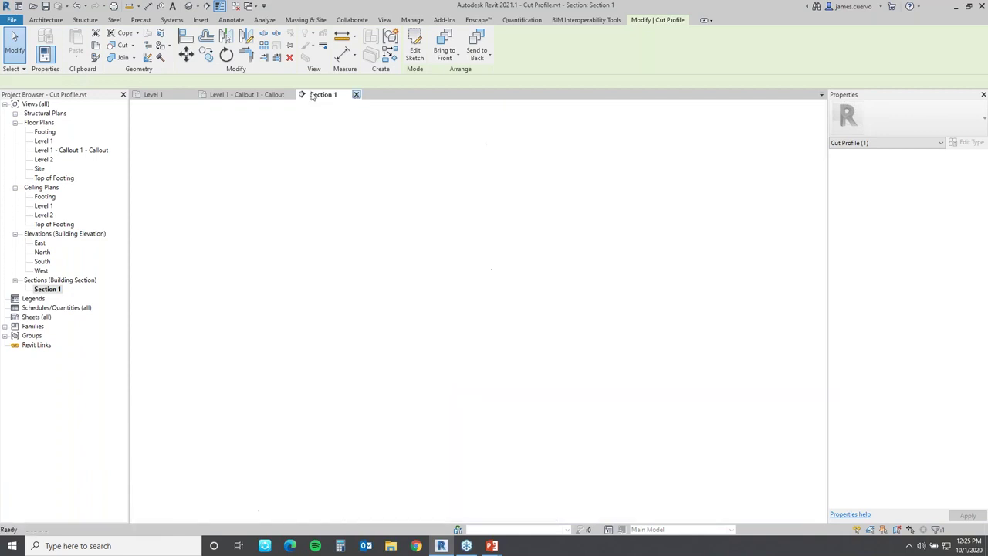
click(292, 95)
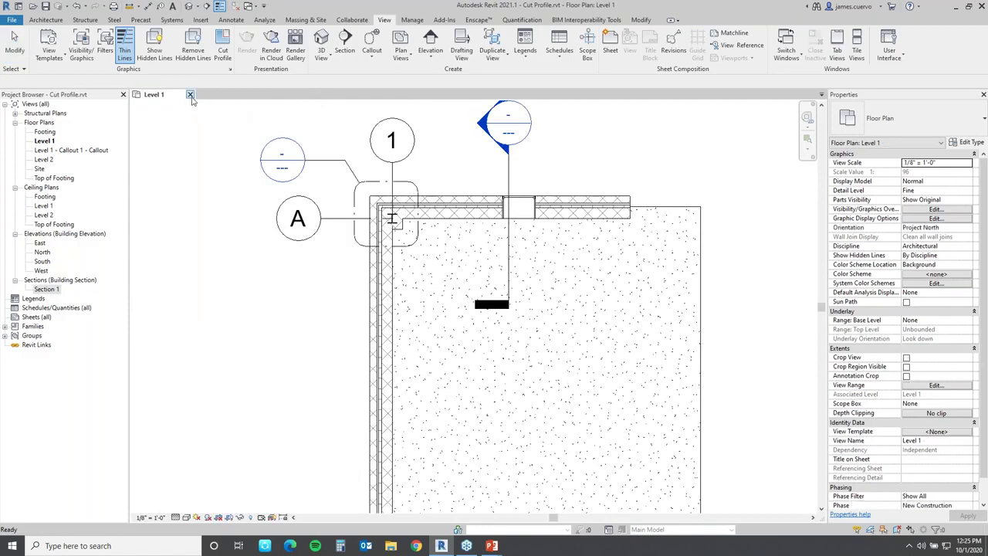
click(190, 94)
click(514, 273)
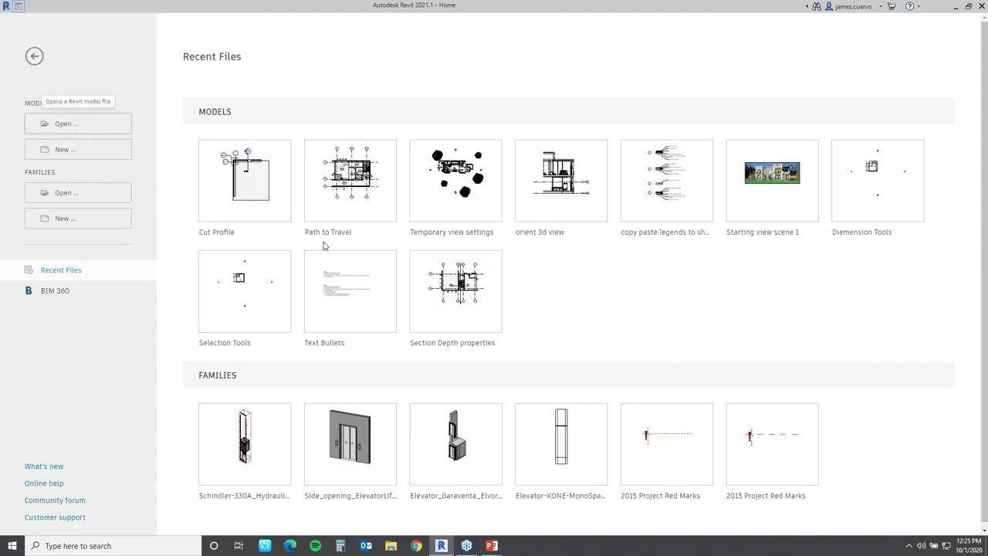
Step: Open the project file "copy schedules between projects.rvt" from the Graphics folder
key(ctrl+o)
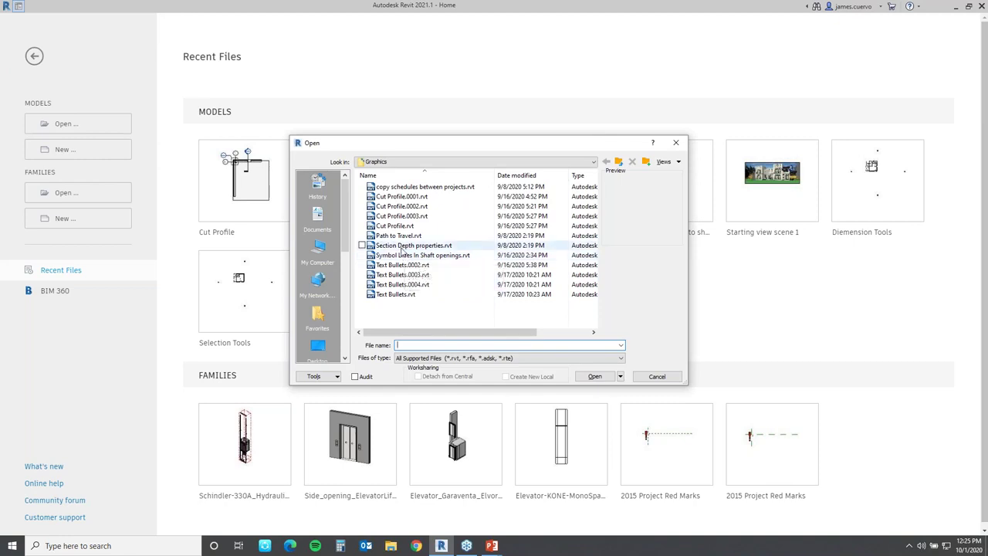
click(423, 188)
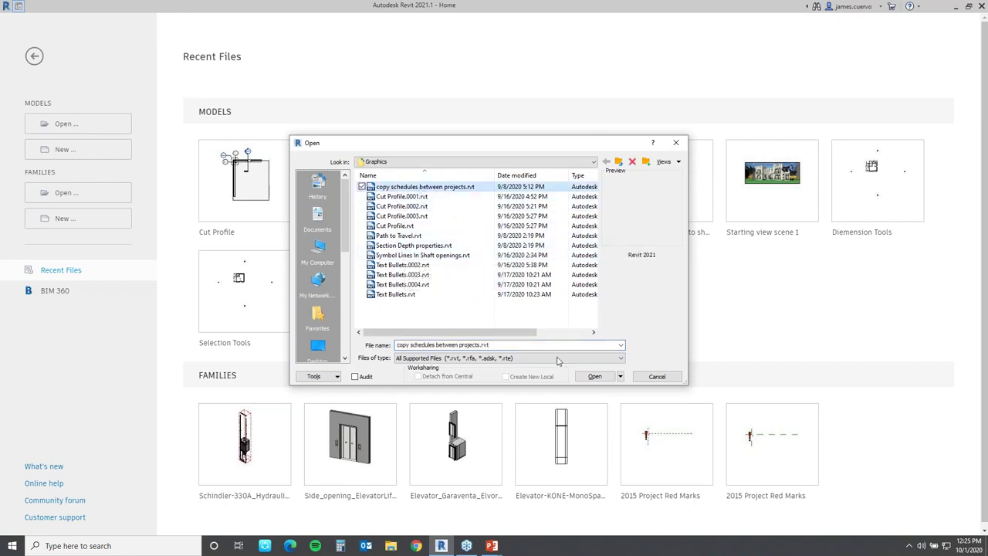
click(592, 376)
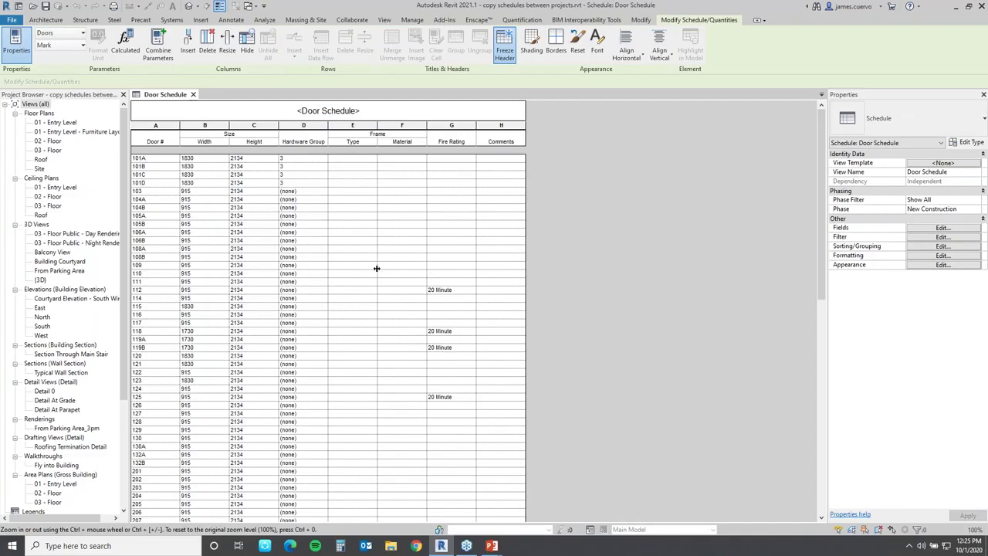
click(954, 7)
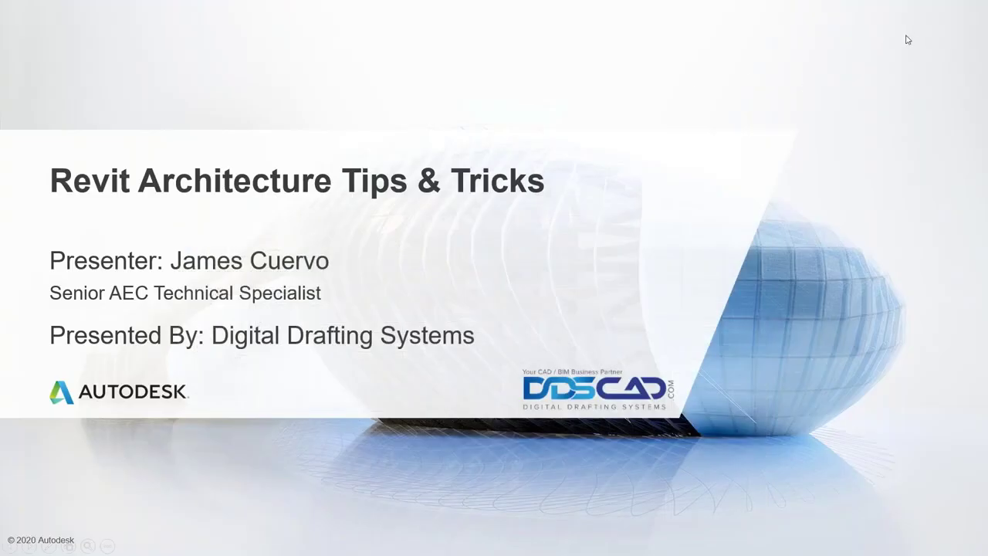
key(alt+Tab)
key(alt+Tab)
key(alt+Tab)
key(alt+Tab)
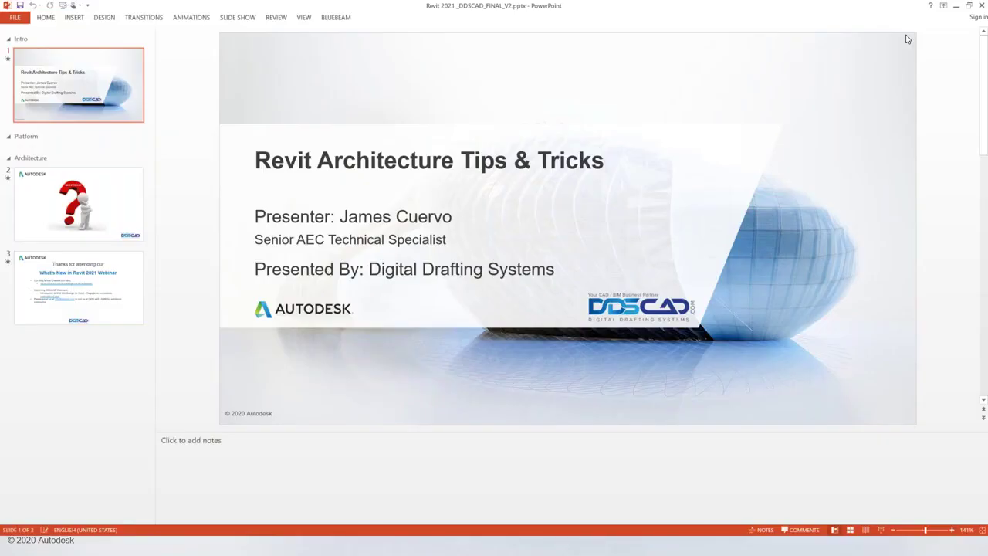
key(alt+Tab)
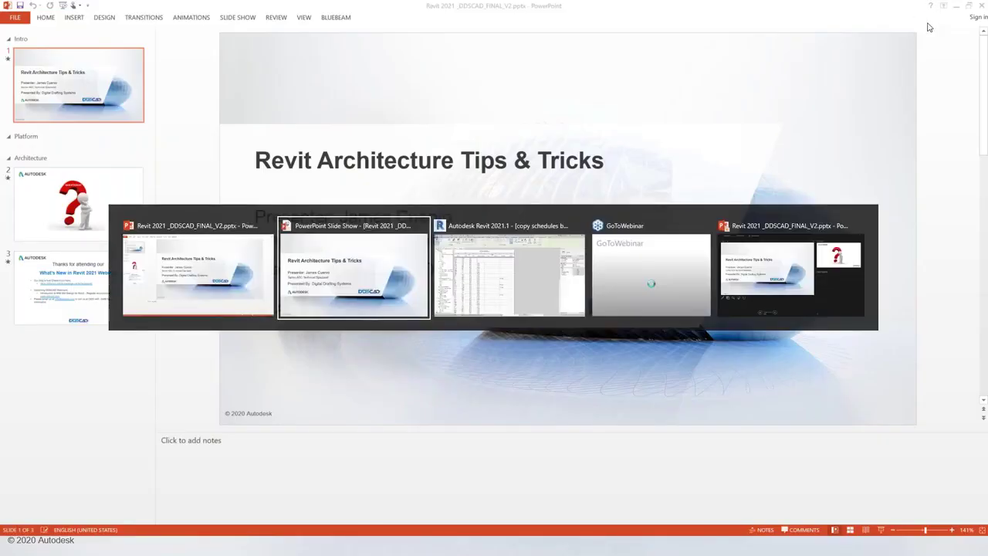
key(alt+Tab)
key(alt+Tab)
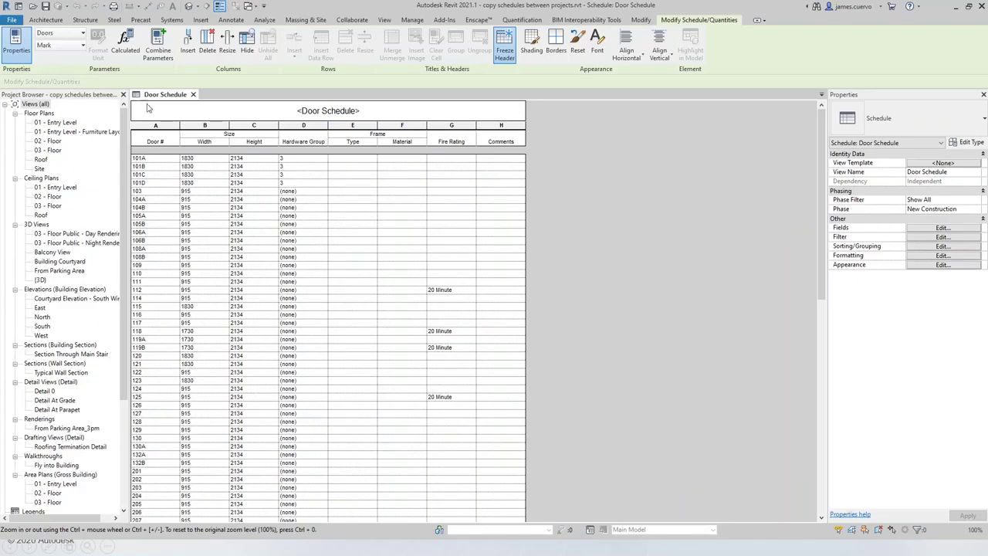
Step: Create a new project from the Imperial-Architectural Template
click(12, 20)
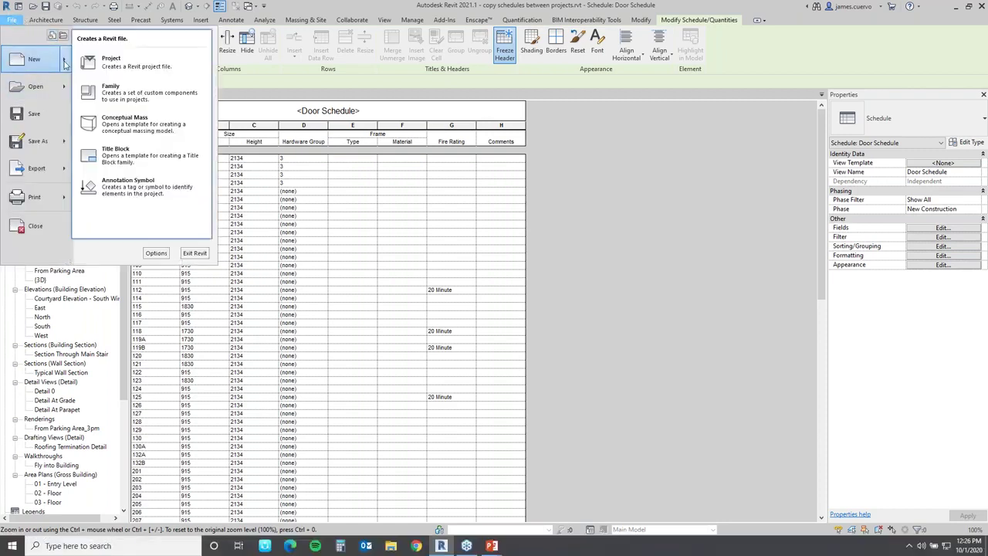
click(544, 234)
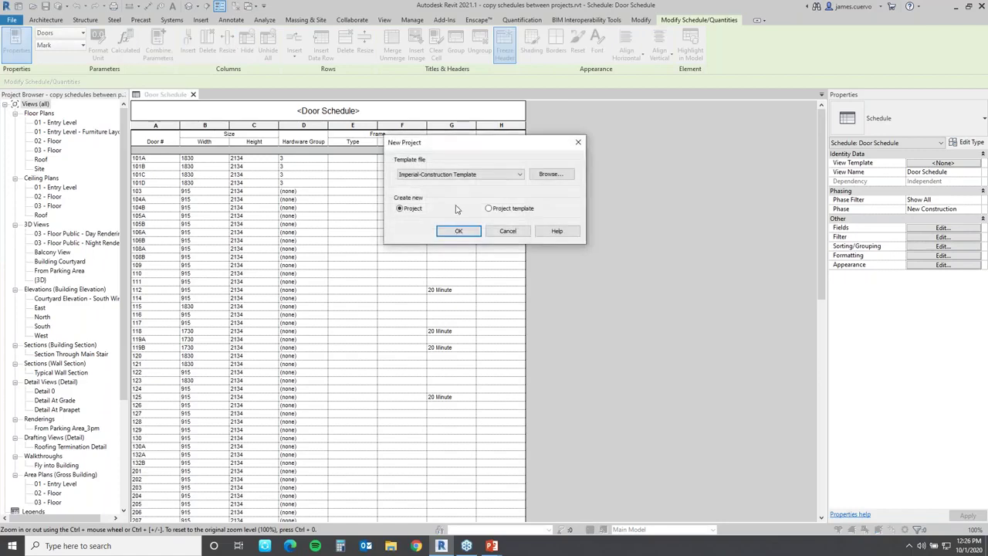
click(482, 175)
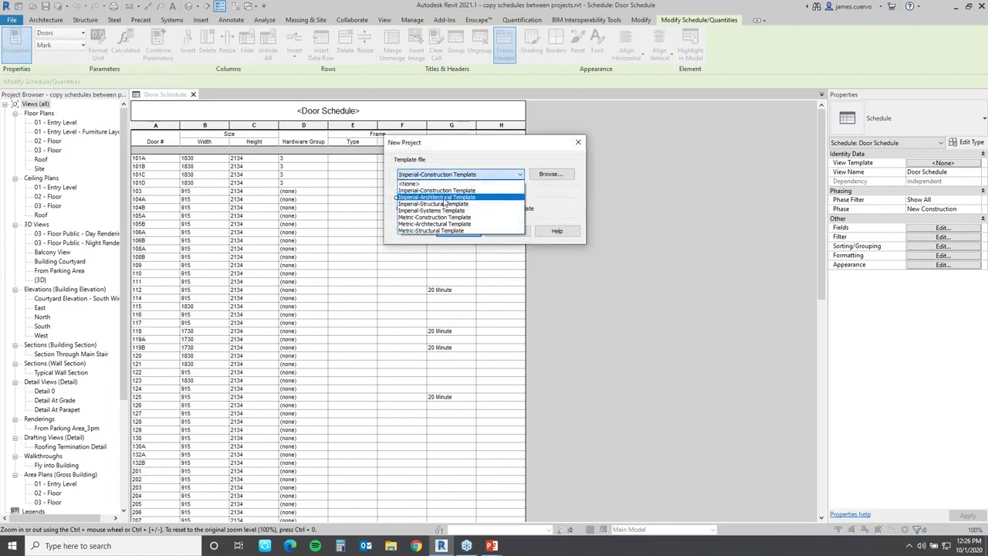
click(437, 197)
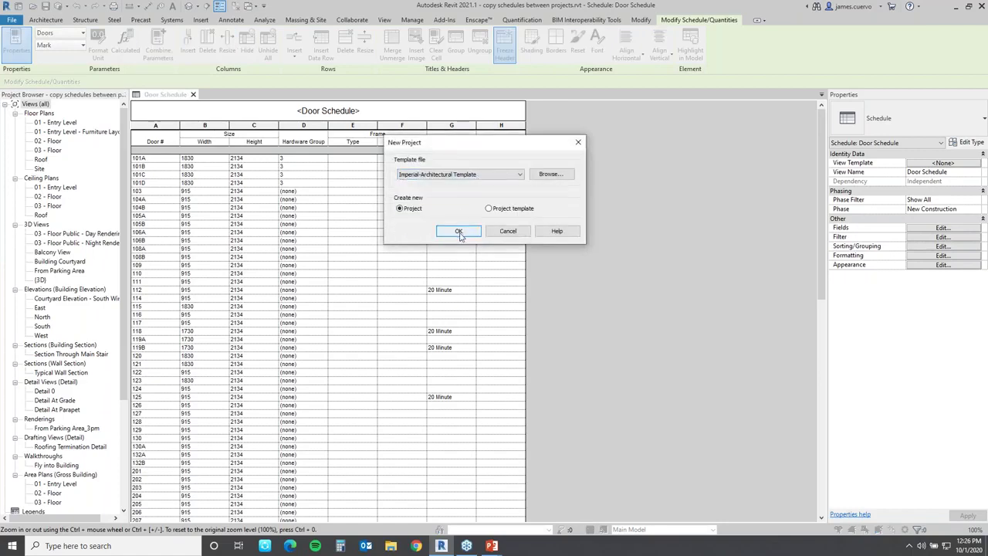
click(458, 232)
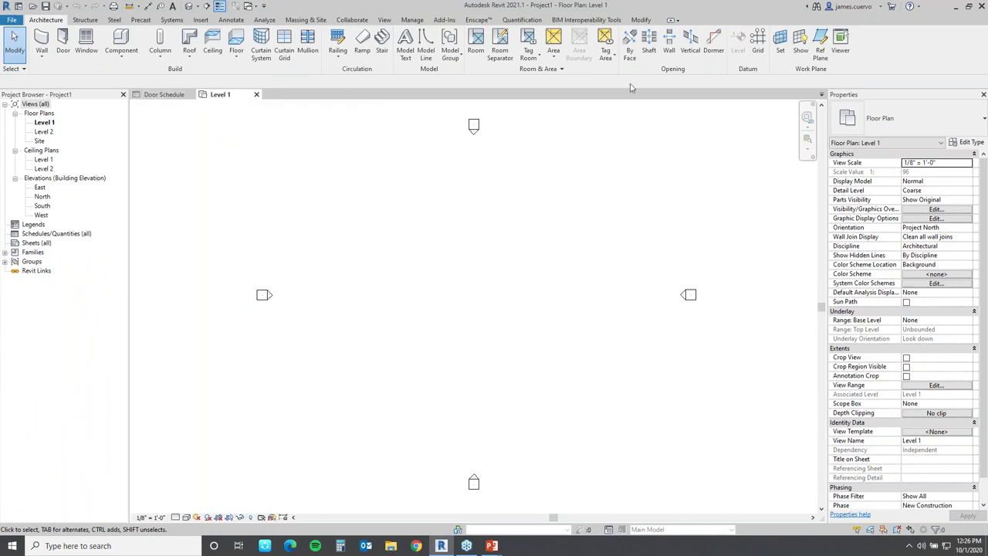
Step: Return to the source project's Door Schedule view and copy the Door Schedule to the clipboard
click(822, 95)
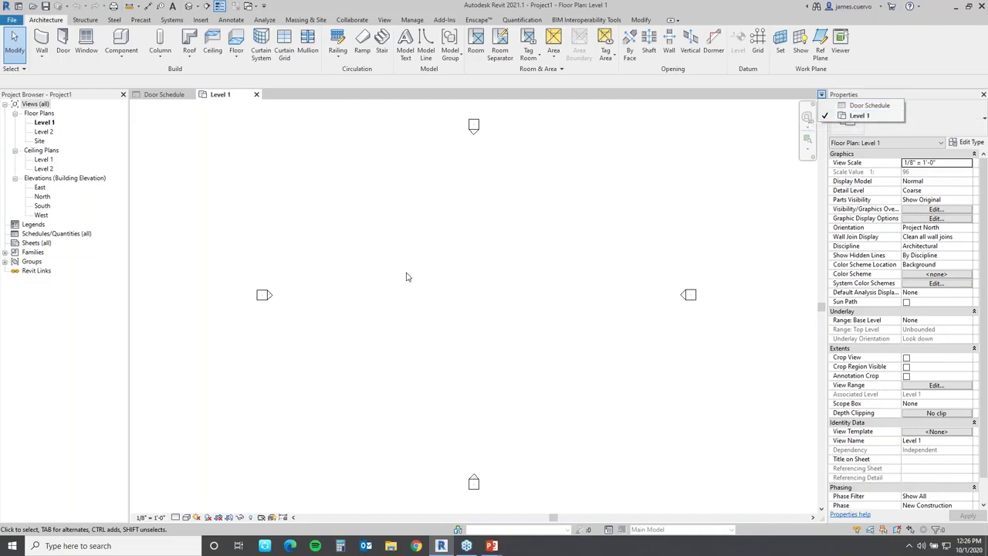
click(166, 96)
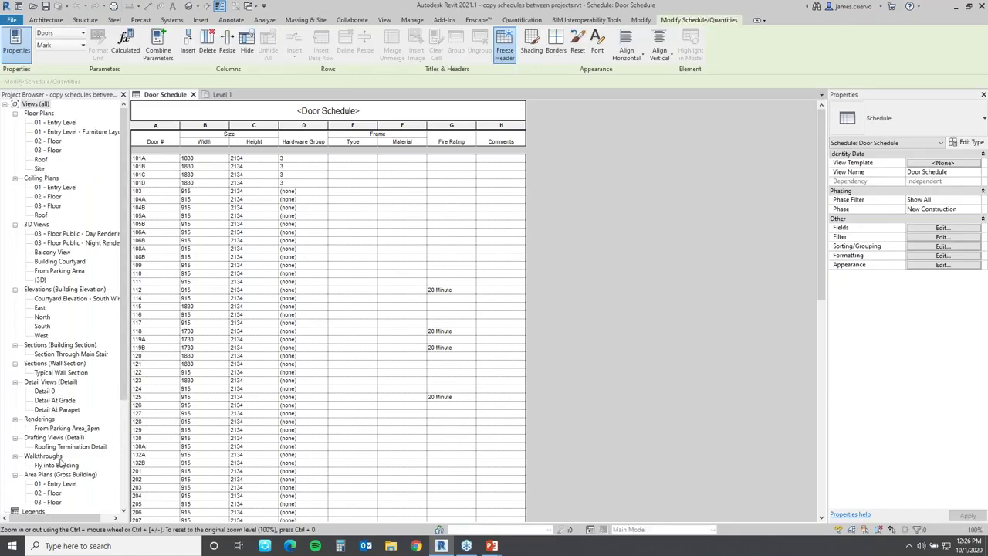
scroll(54, 432, down, 4)
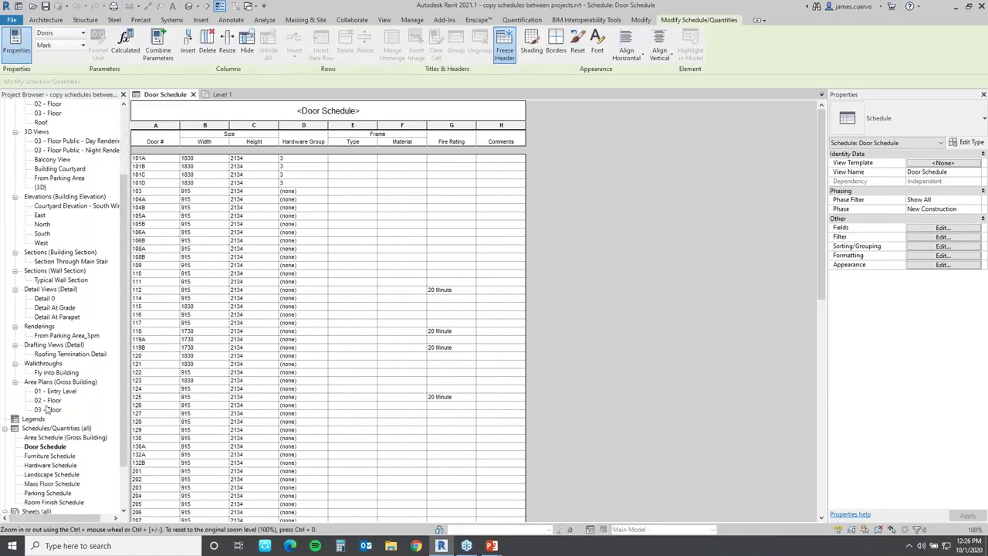
scroll(65, 316, down, 1)
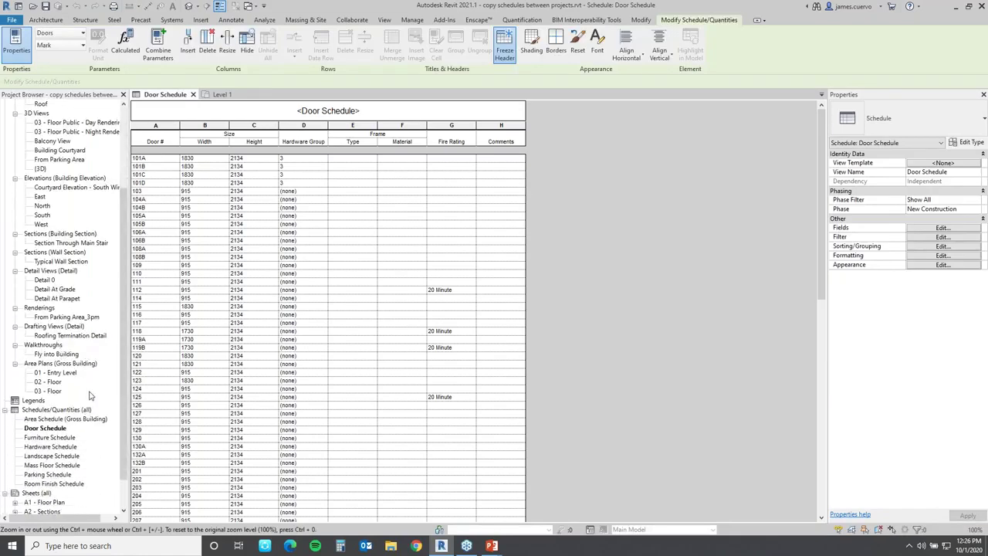
right_click(39, 430)
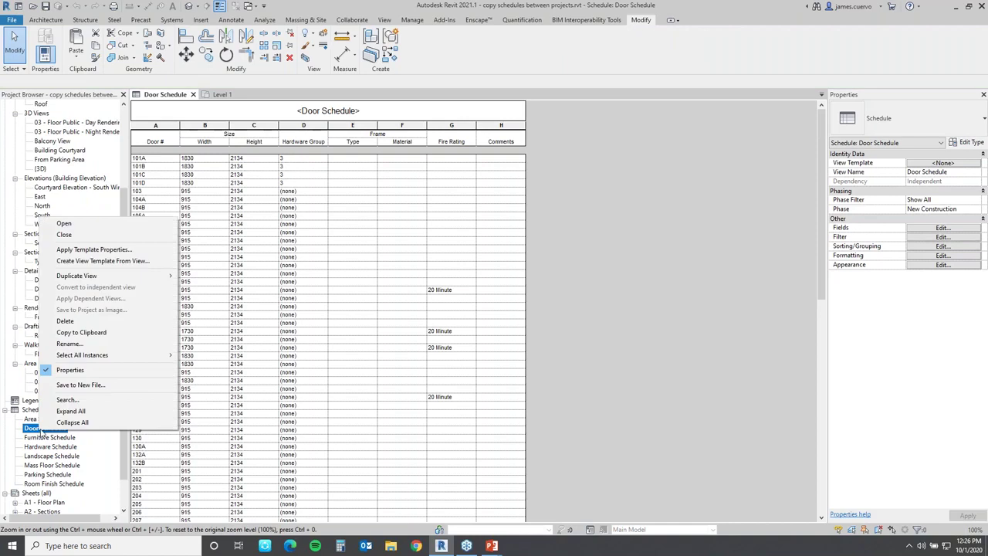
click(83, 332)
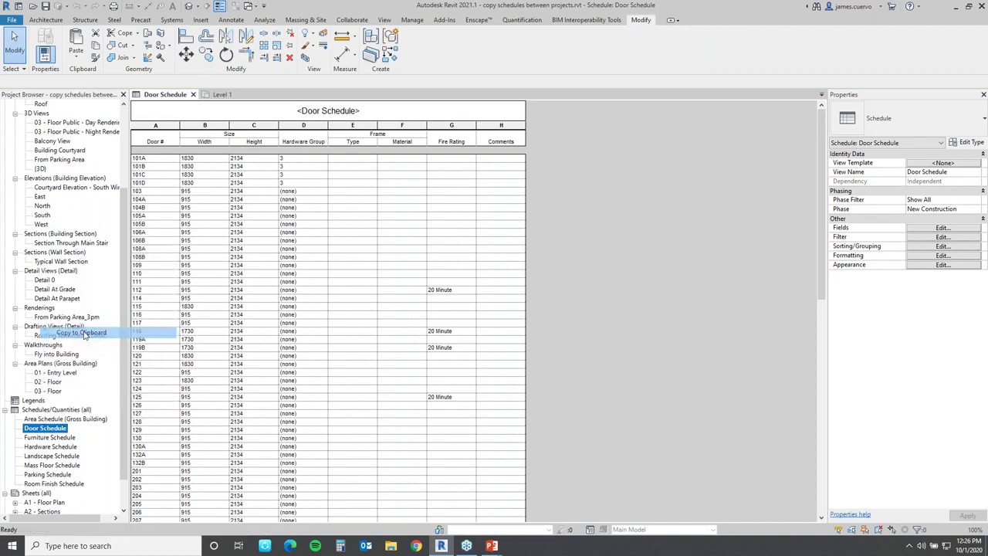
Step: Paste the copied Door Schedule from the clipboard into Project1, accepting the destination project's versions of the duplicate types
click(218, 95)
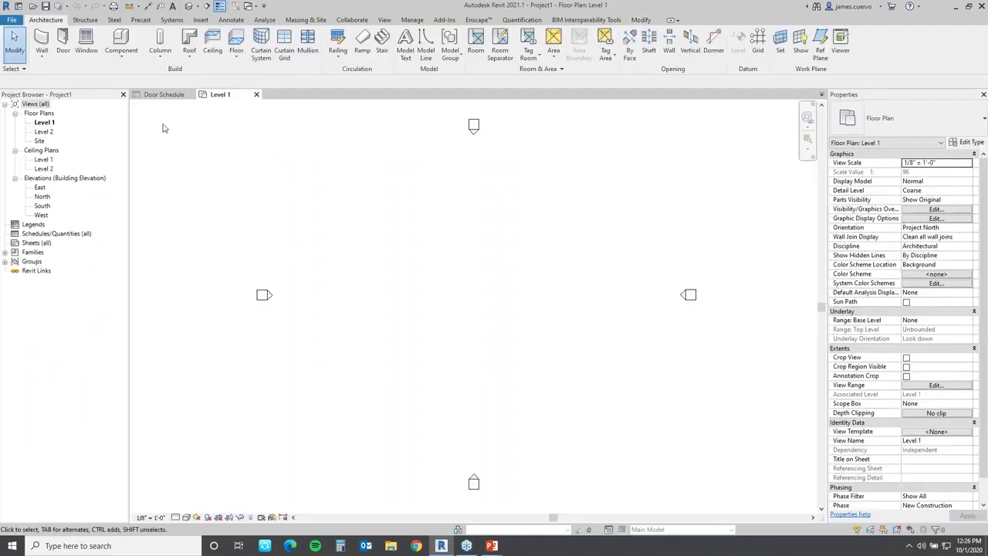
click(642, 20)
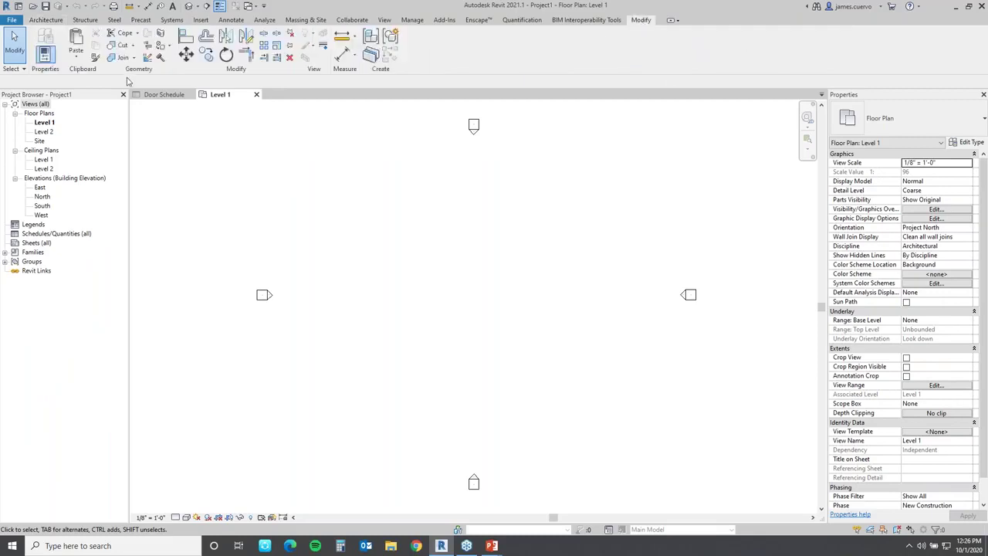
click(76, 51)
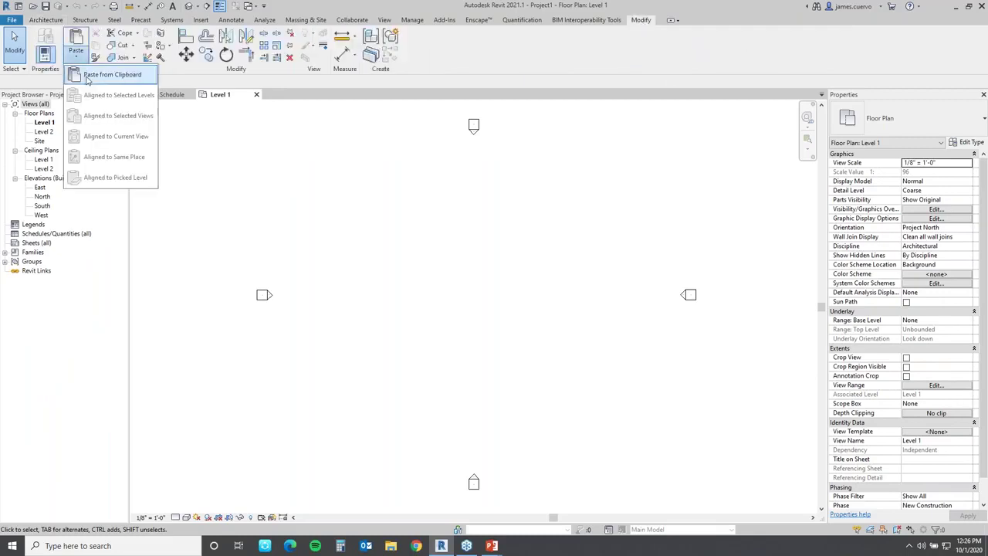
click(77, 77)
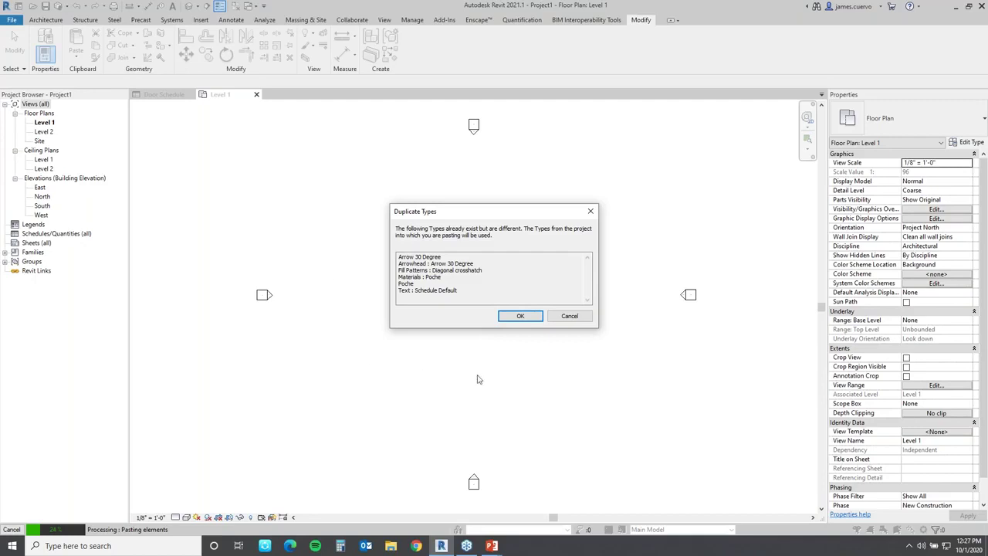
click(520, 317)
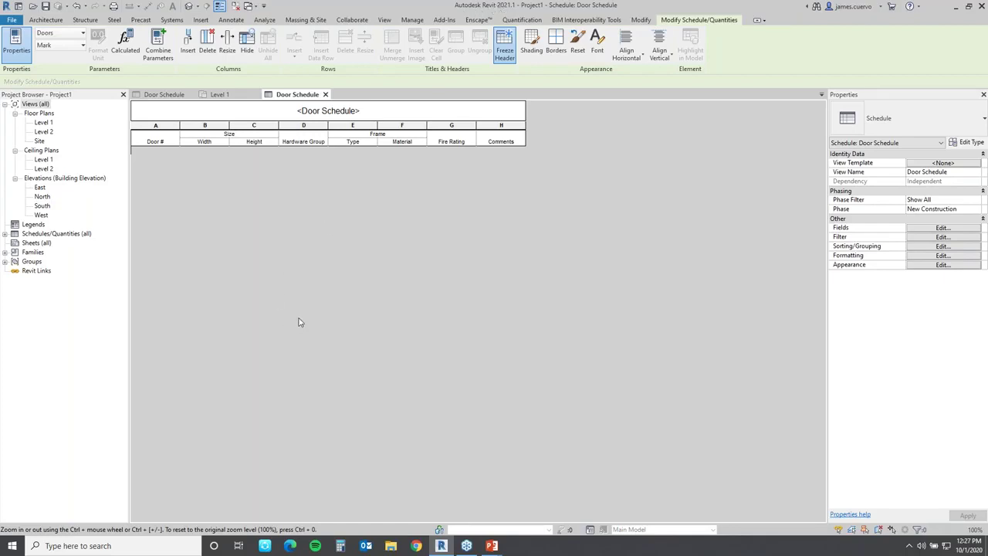
Step: Close Project1 without saving it, and close the source project with its door schedule
click(325, 94)
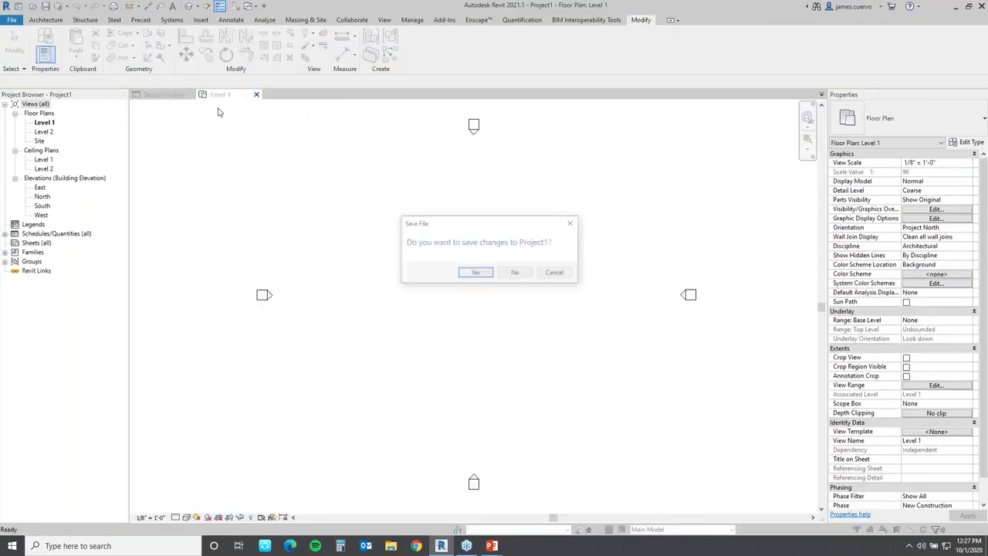
click(515, 272)
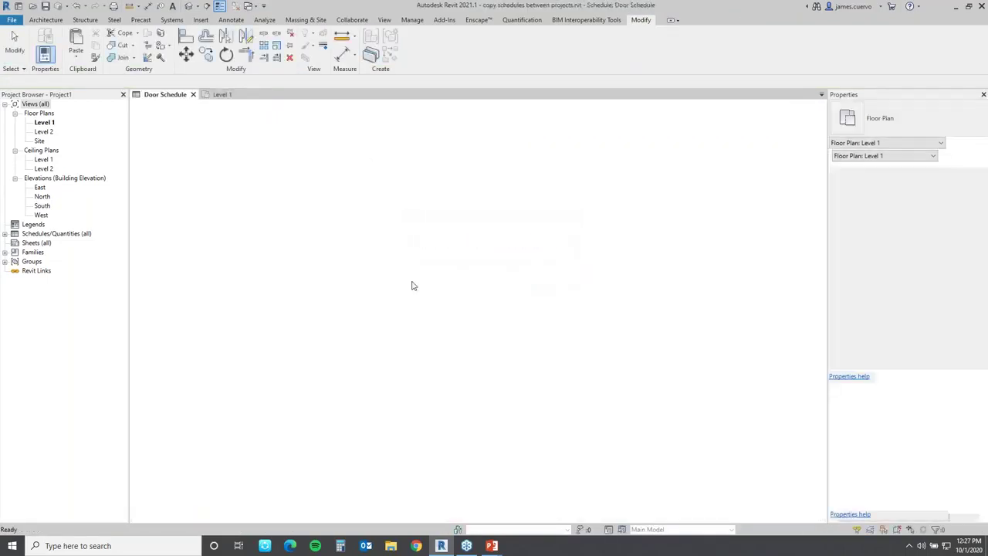
click(193, 94)
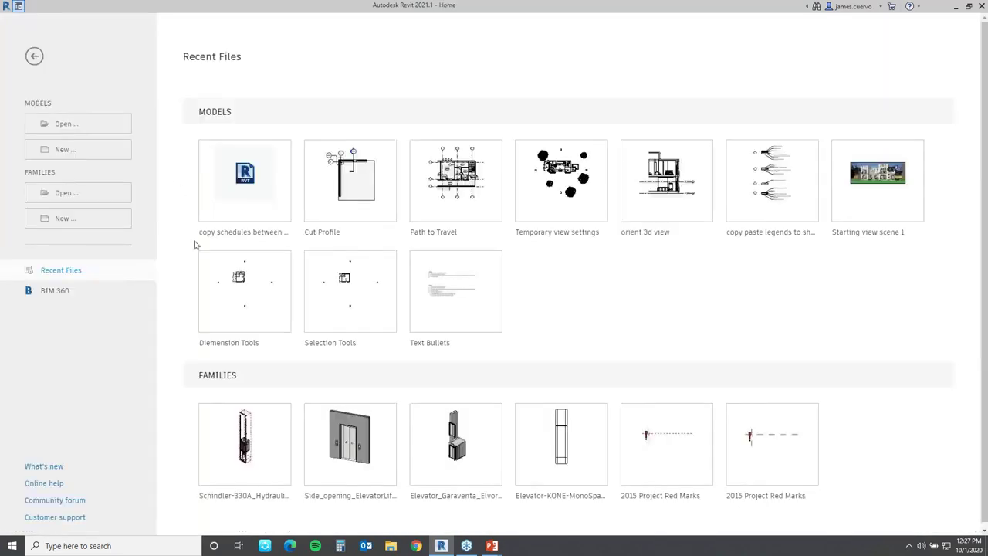
Step: Open the project file Symbol Lines In Shaft openings.rvt from the Graphics folder
click(76, 125)
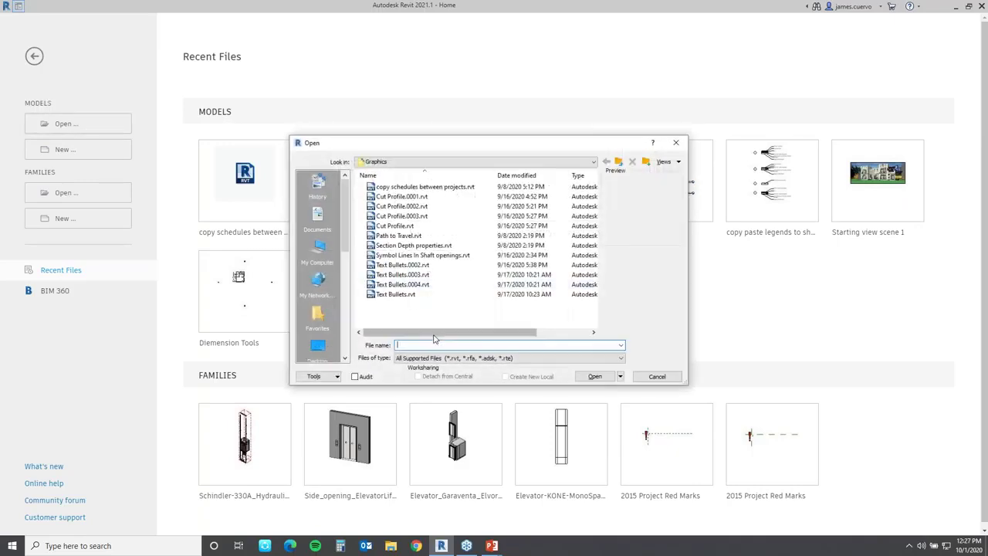
click(404, 256)
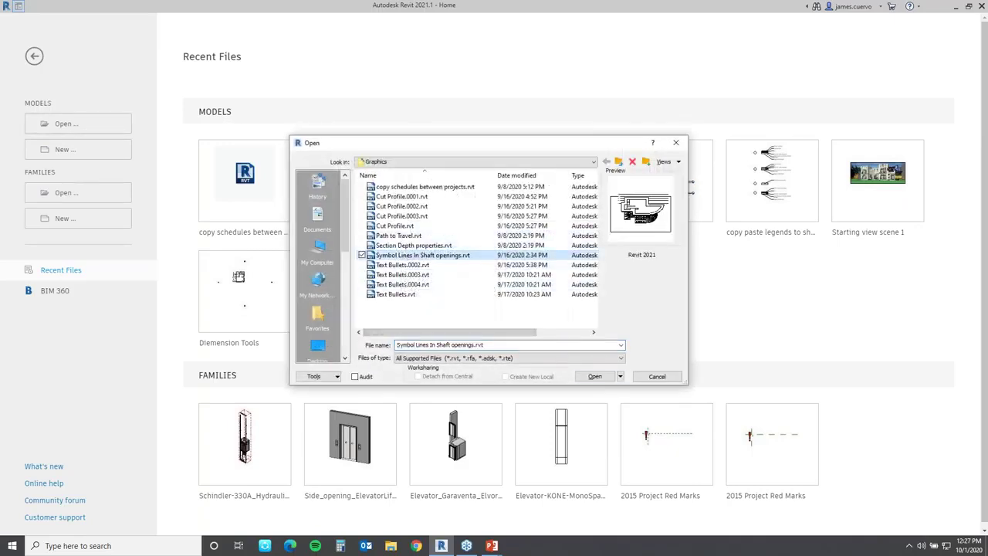
click(603, 377)
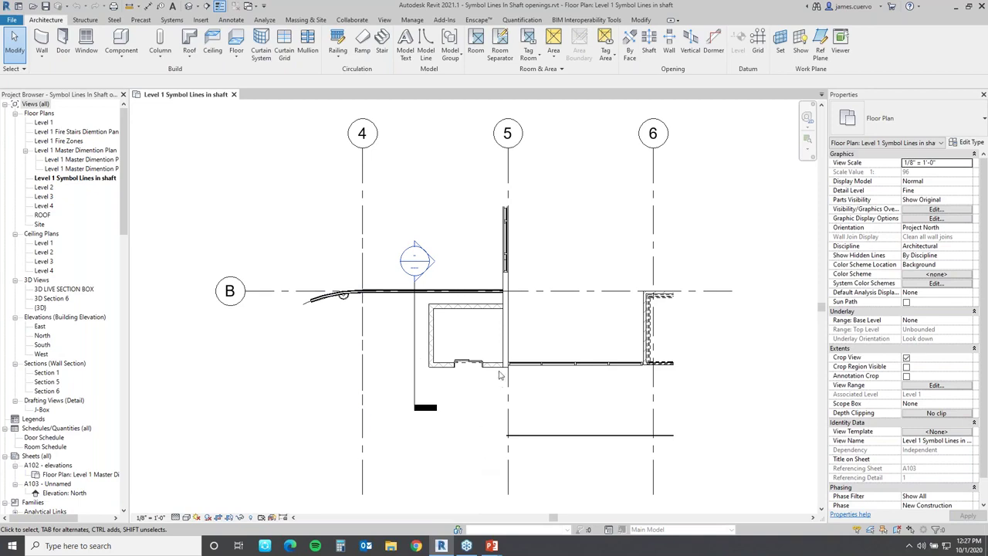
Step: Create a shaft opening with a rectangular boundary along the inside wall faces of the small enclosure between grids 4 and 5, below grid B
click(649, 44)
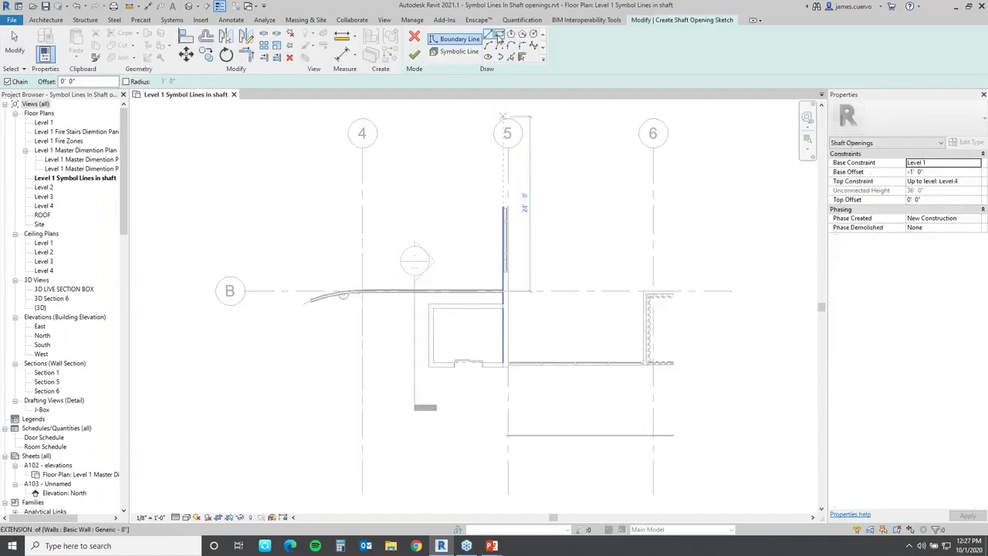
click(432, 309)
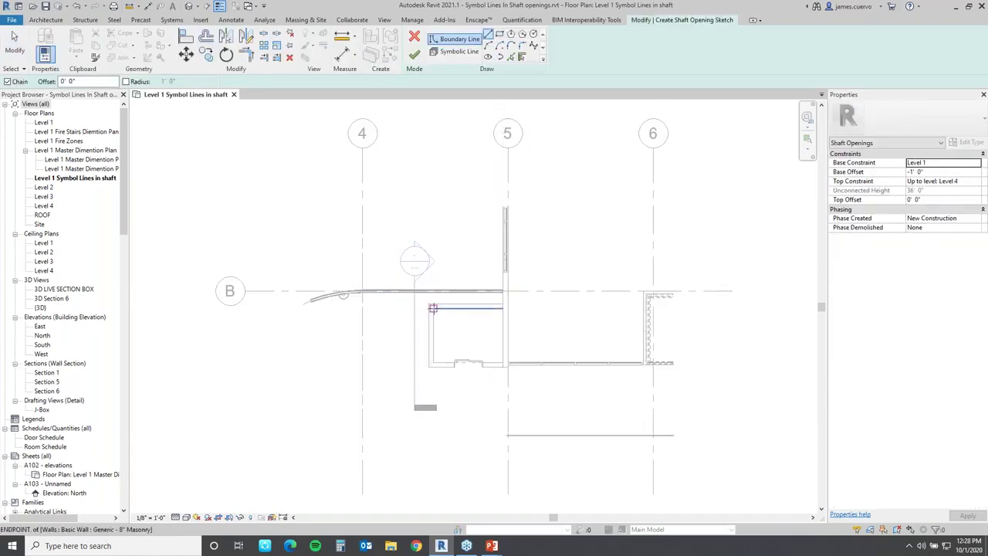
click(499, 33)
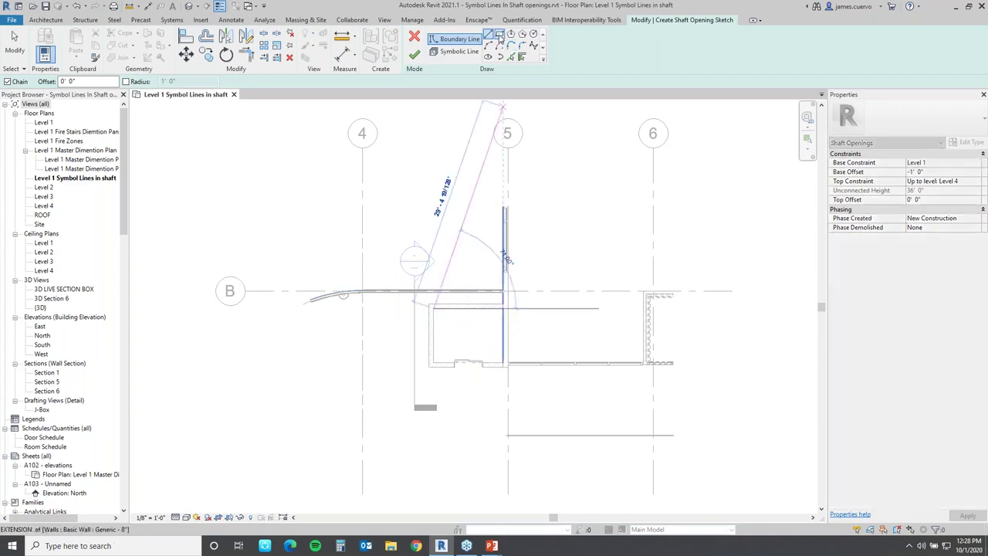
click(433, 308)
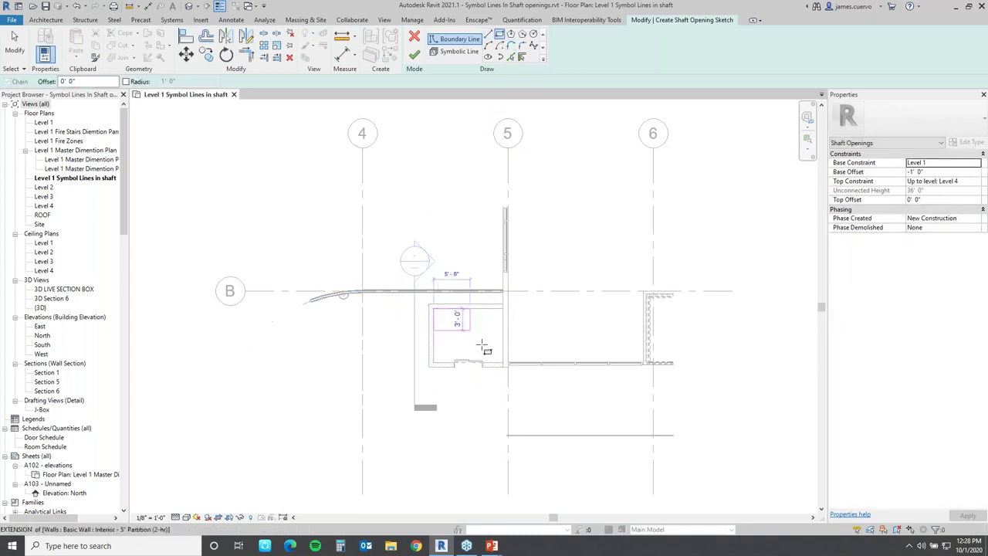
click(502, 363)
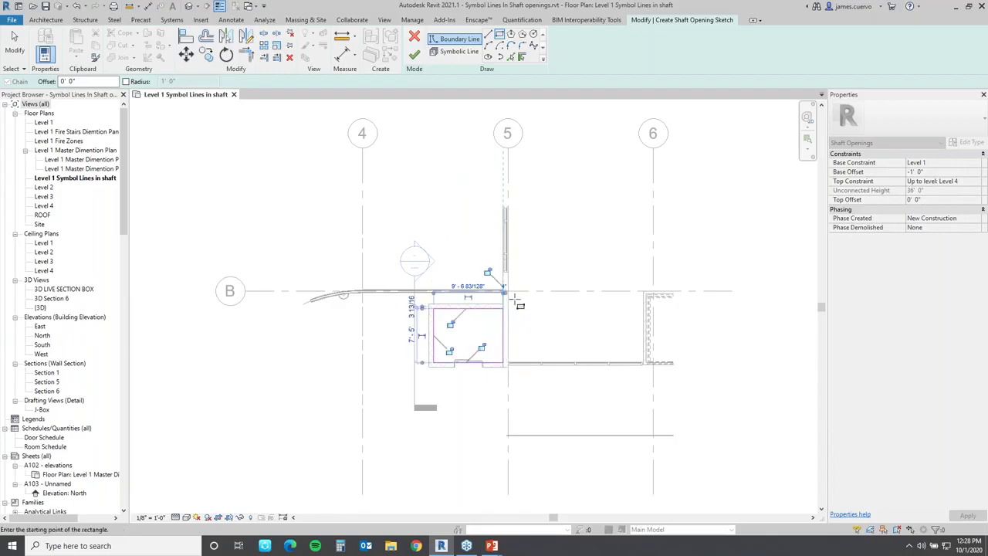
key(Escape)
key(Escape)
key(Return)
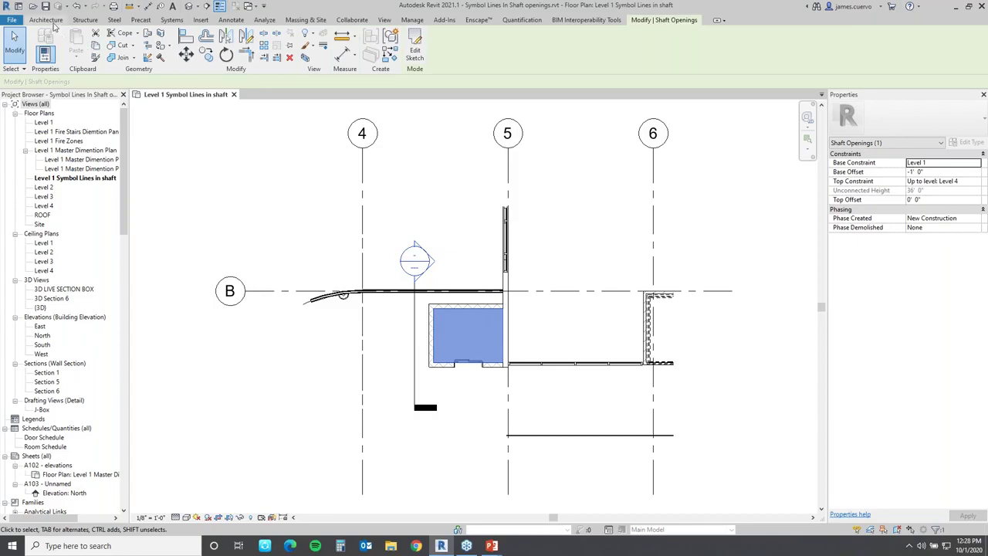
click(47, 20)
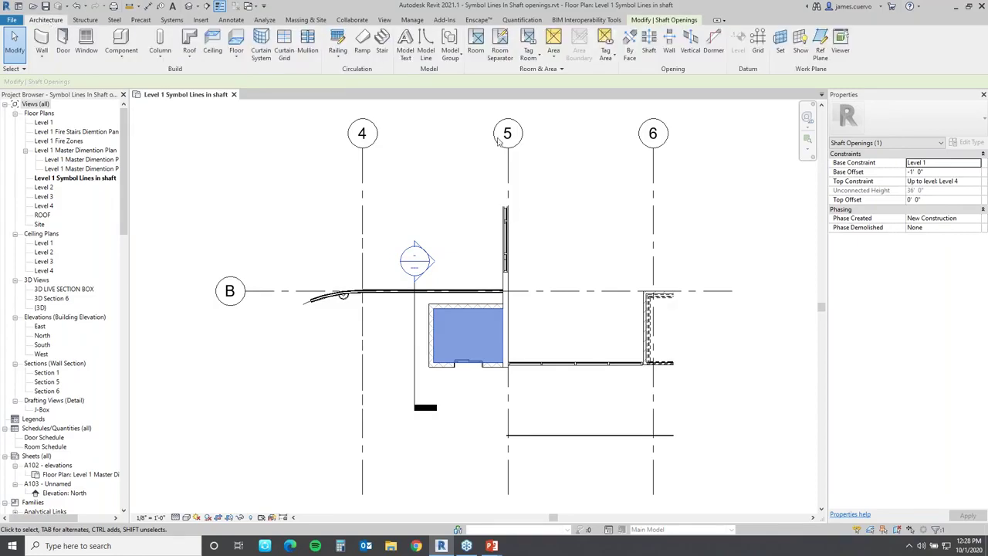
Step: Draw two crossing diagonal model lines in the <Medium Lines> style between the corners of the elevator shaft on Level 1
click(551, 316)
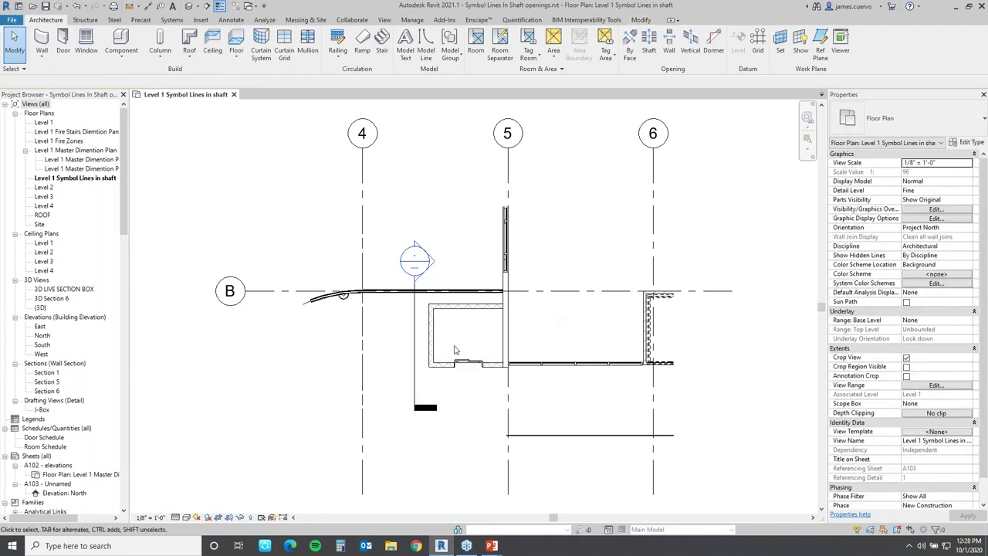
click(426, 50)
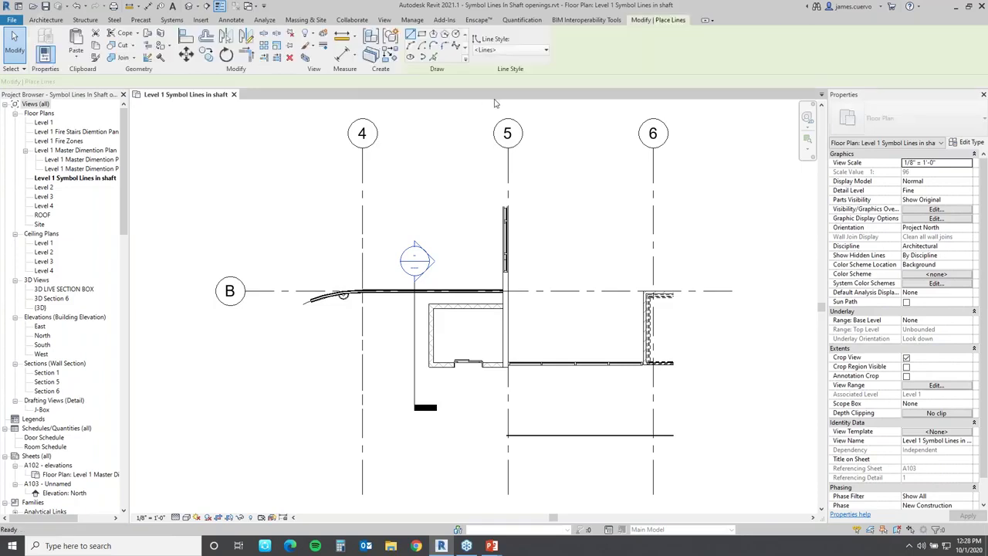
click(513, 50)
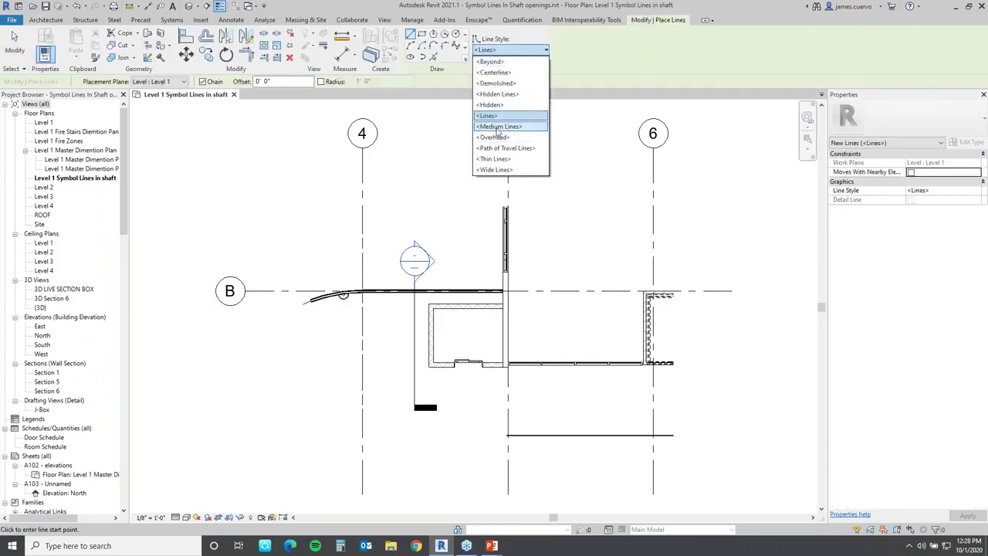
click(495, 127)
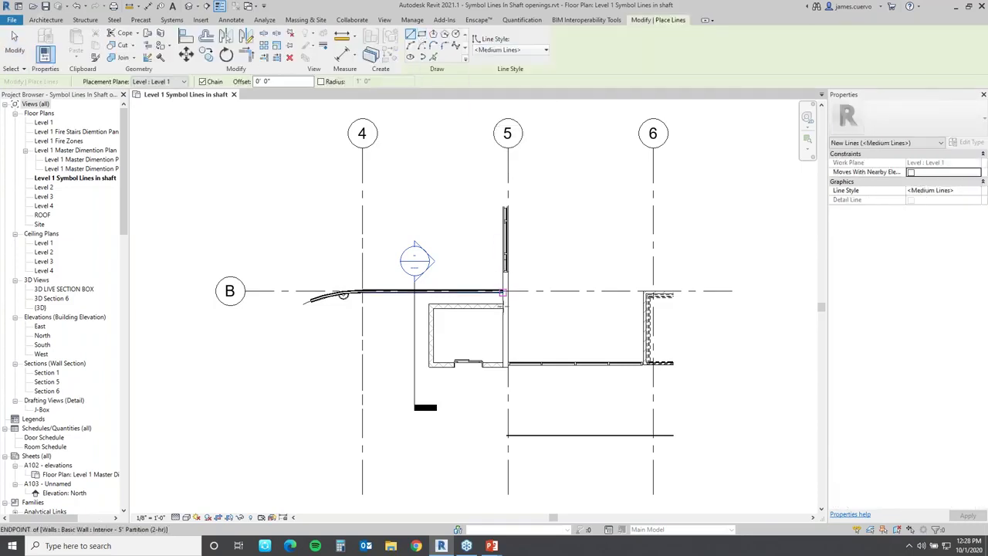
click(505, 309)
click(435, 363)
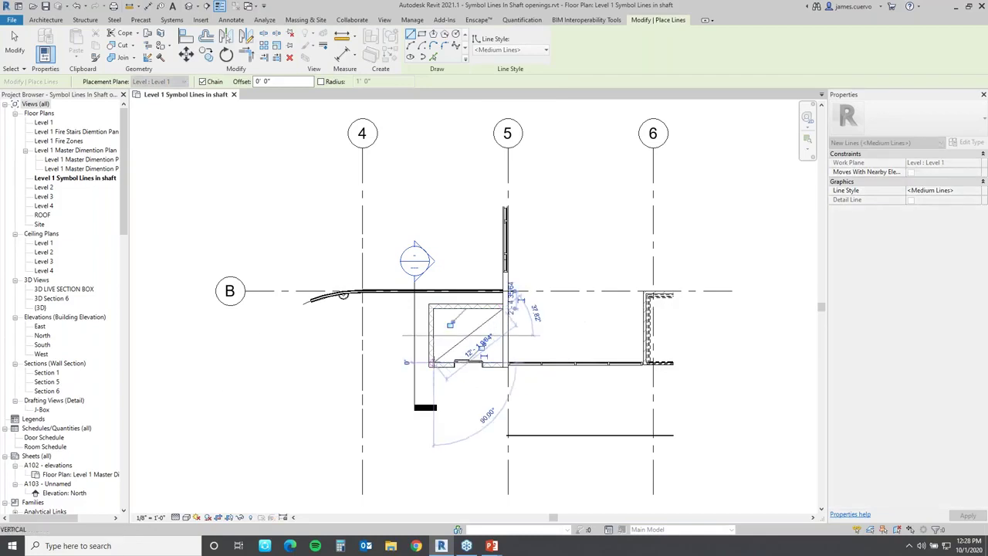
click(435, 309)
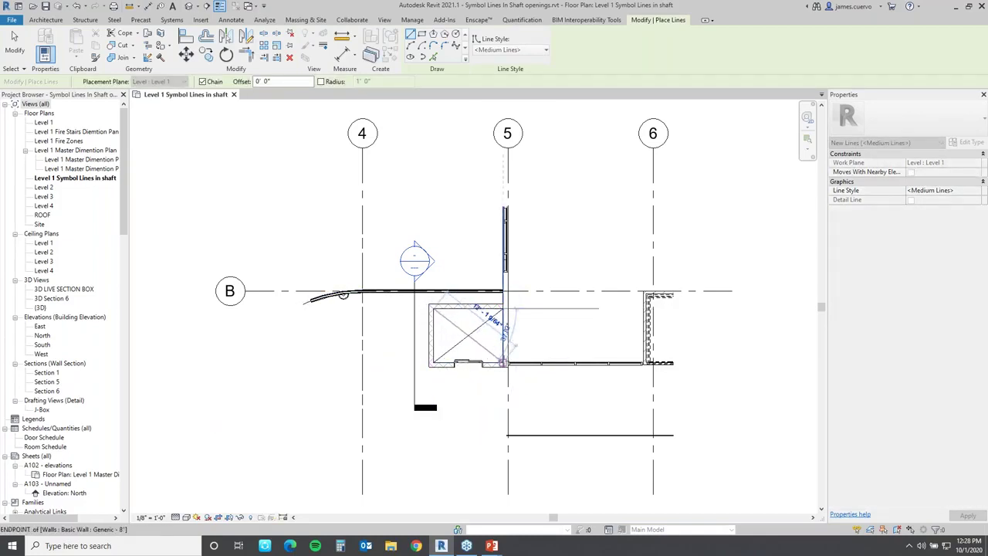
click(503, 362)
key(Escape)
key(Escape)
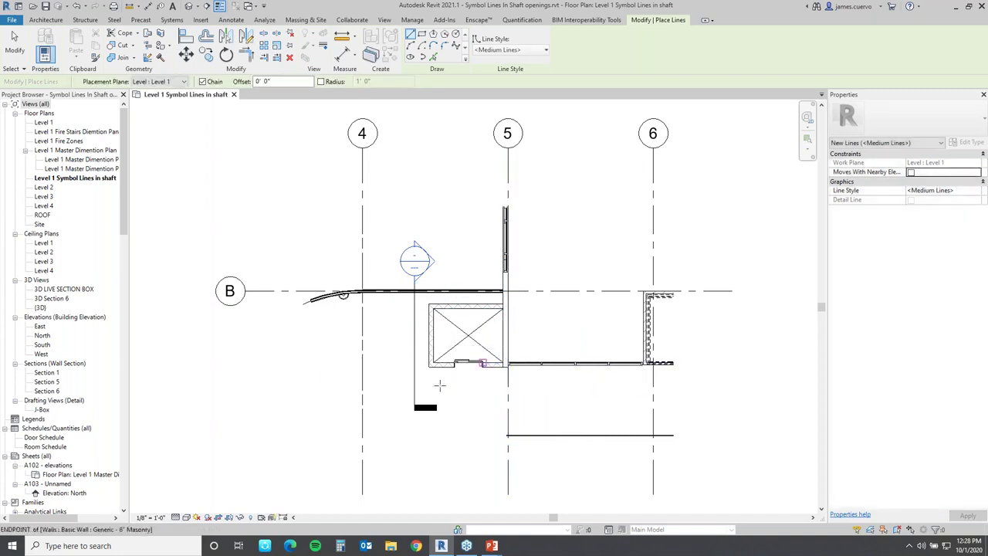
key(Escape)
Step: Check the elevator shaft on the Level 2 floor plan and return to the Level 1 Symbol Lines in shaft view
click(44, 188)
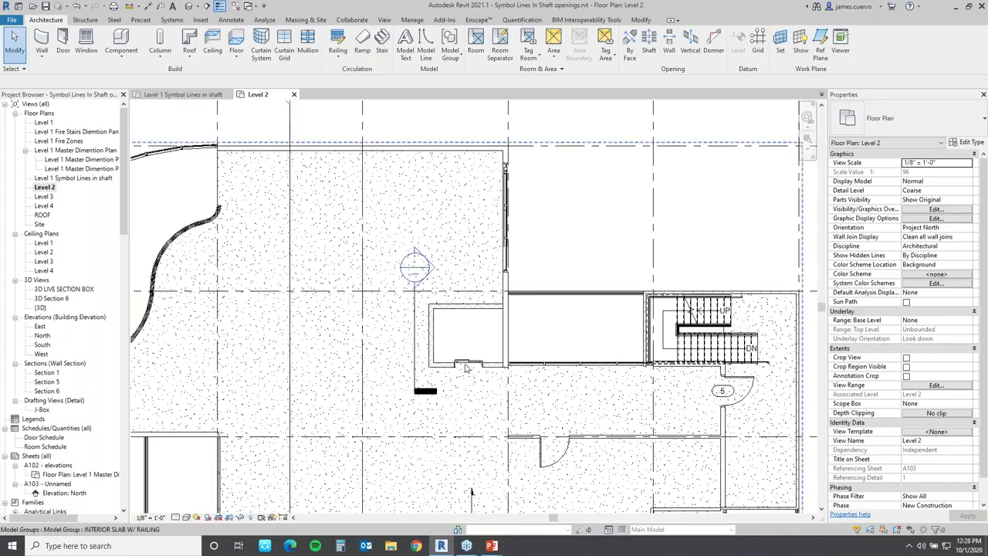
double_click(64, 178)
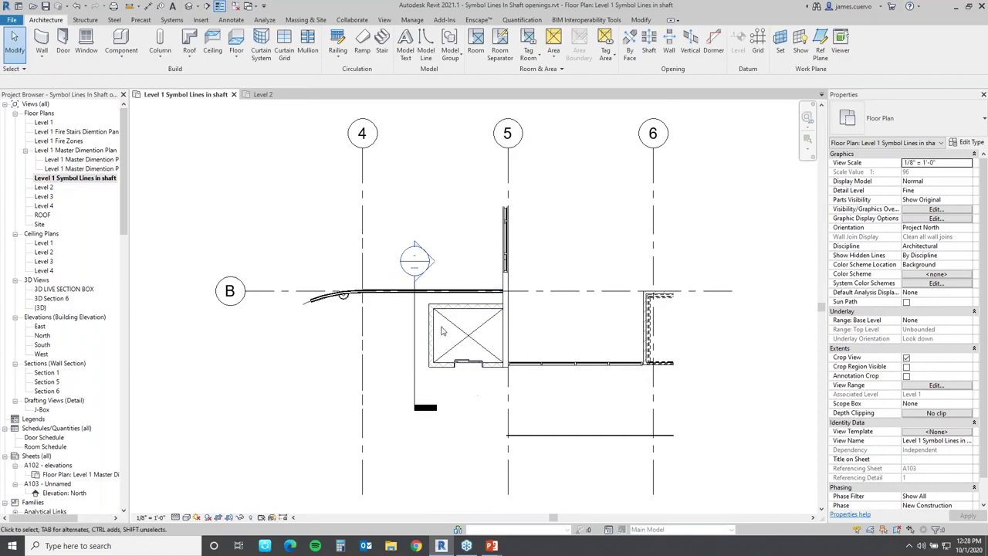
Step: Open the Level 1 ceiling plan and set its underlay base level to None
double_click(42, 243)
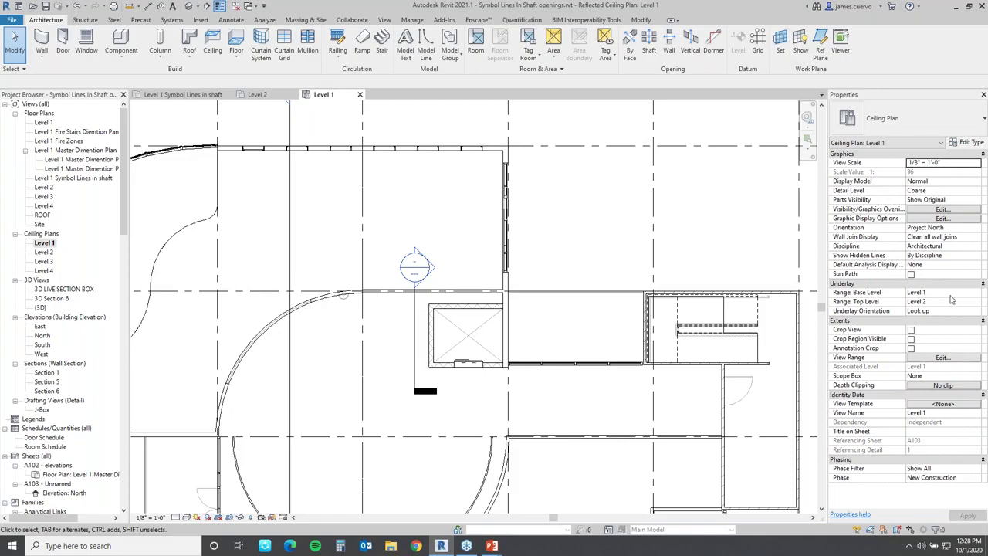
click(976, 292)
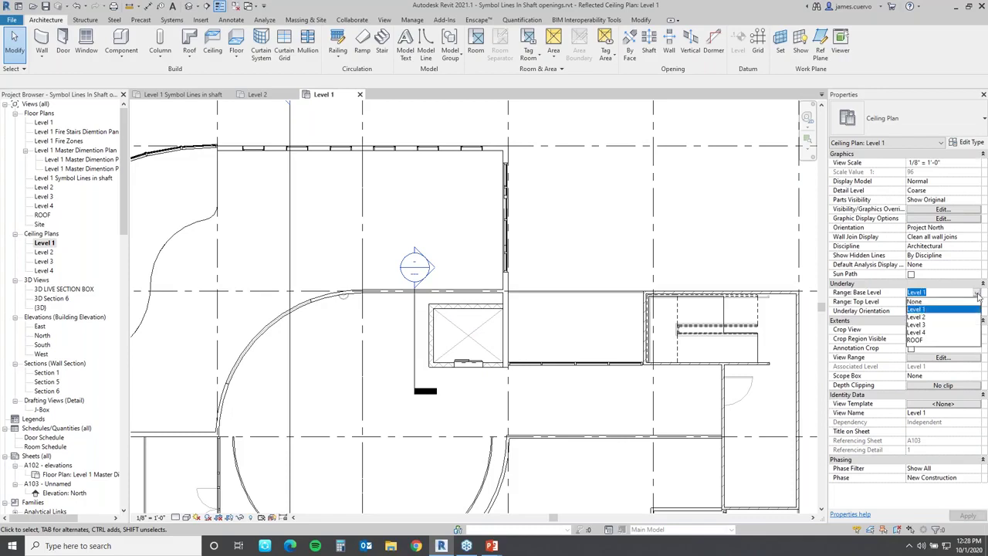
click(914, 301)
click(967, 515)
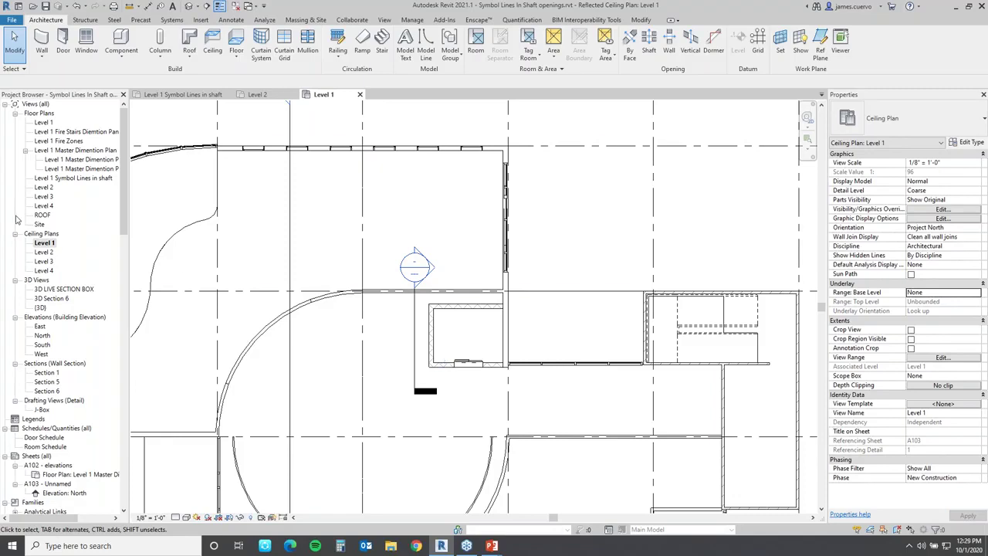
Step: Return to the Level 1 Symbol Lines in shaft floor plan and edit the sketch of the elevator's shaft opening
double_click(54, 179)
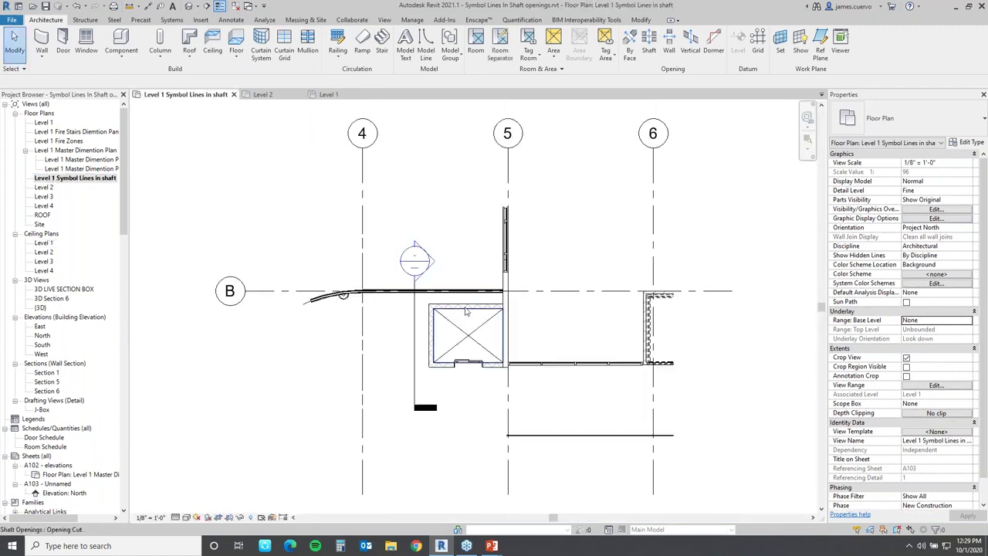
click(466, 314)
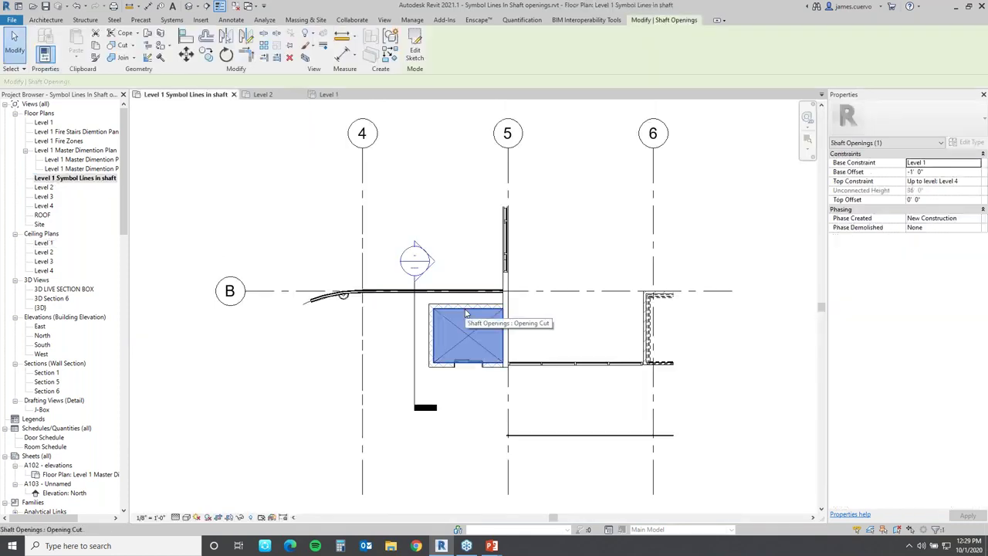
click(415, 52)
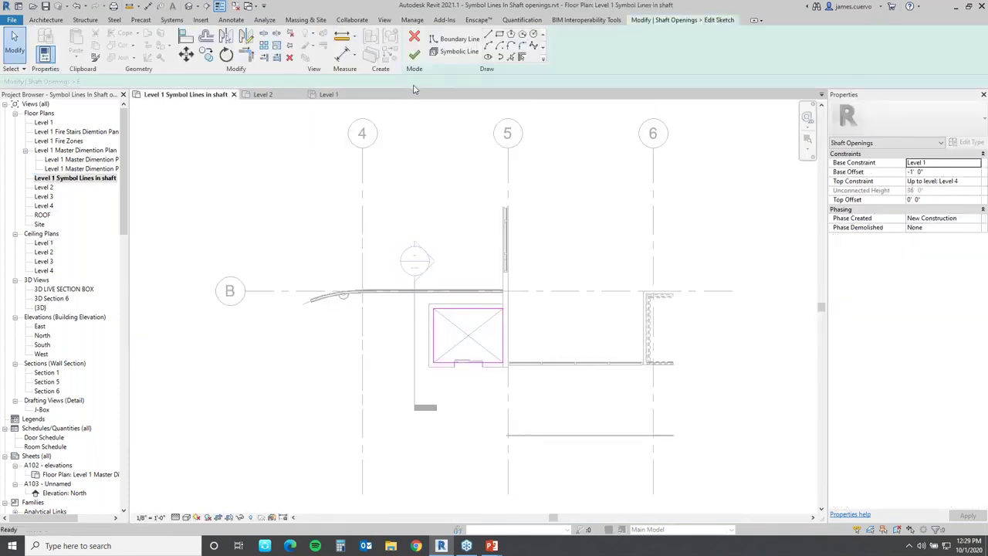
Step: Try to draw one diagonal symbolic line in the <Thin Lines> style across the shaft opening, and undo it
click(456, 54)
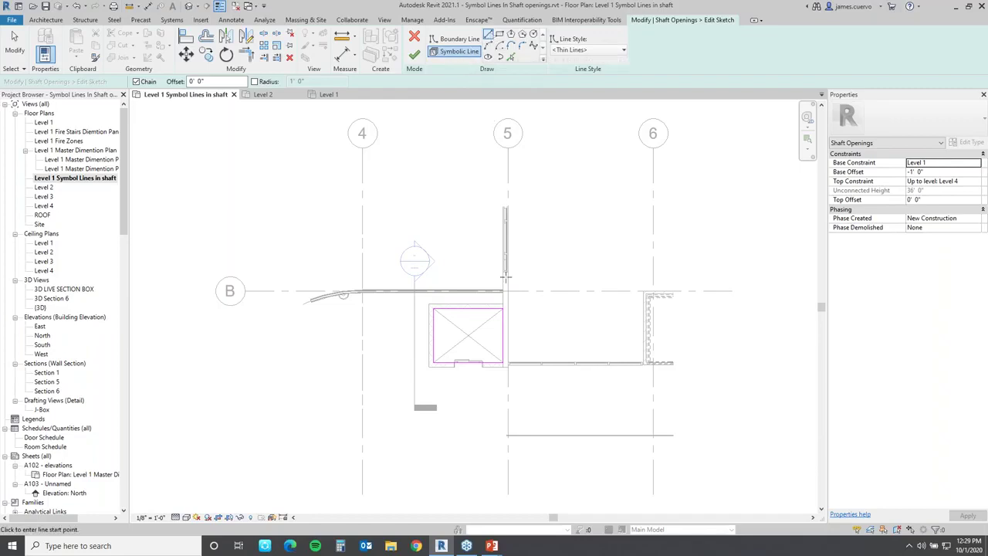
click(502, 308)
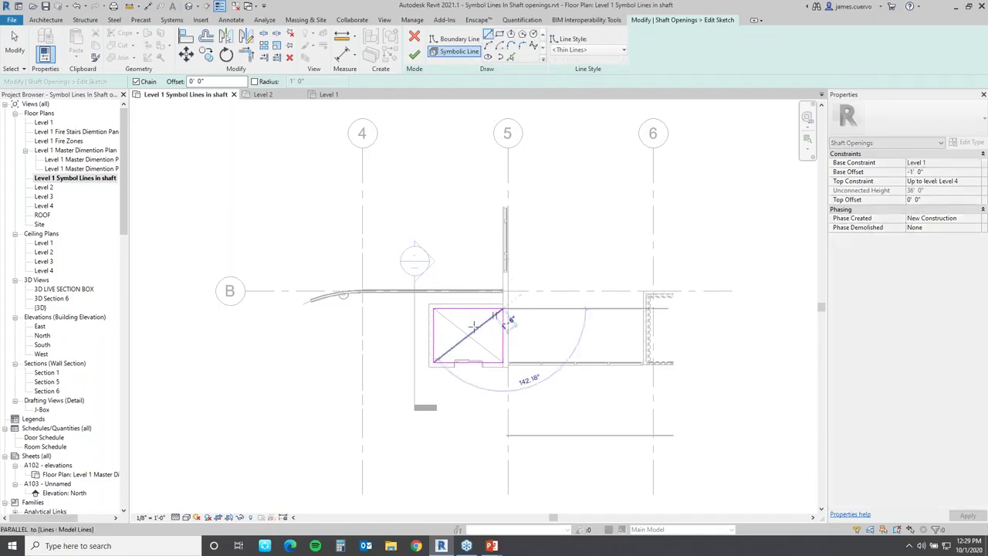
click(433, 362)
key(Escape)
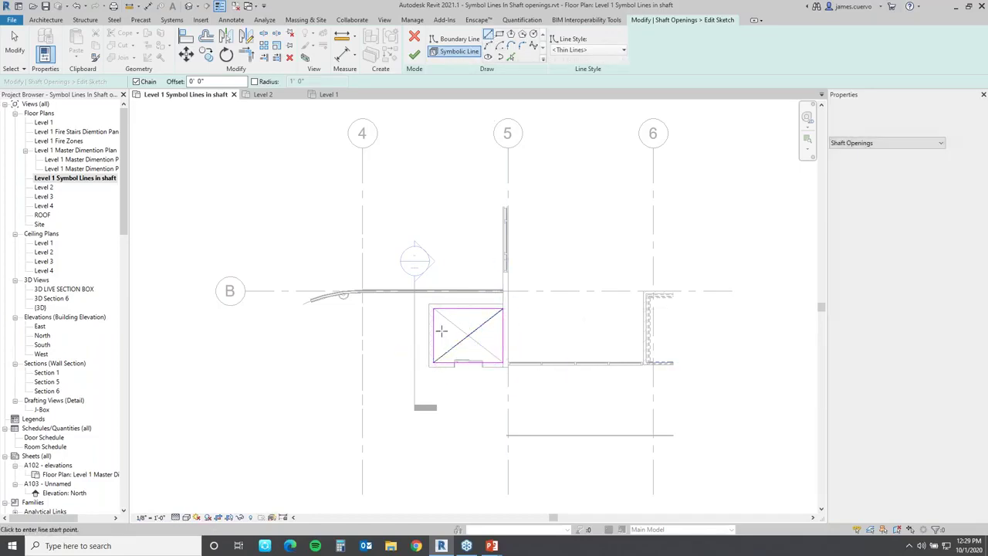
key(Escape)
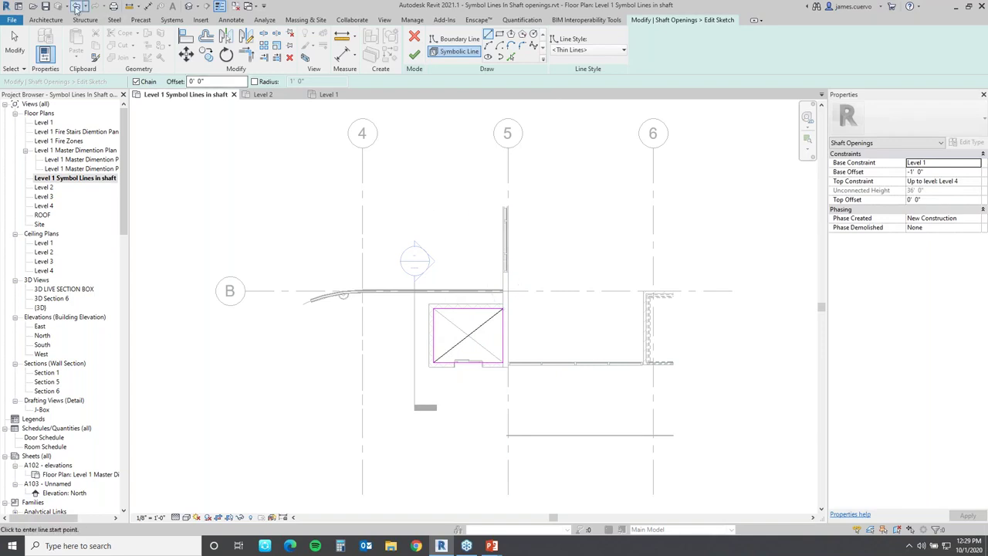
Step: Draw two crossing diagonal symbolic lines in the <Medium Lines> style between the shaft opening's corners and finish the sketch
click(460, 51)
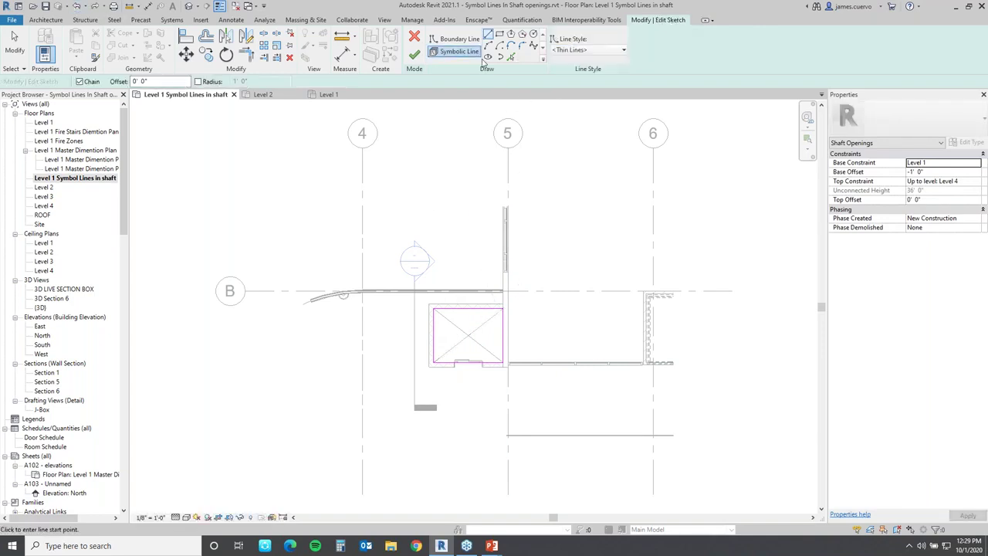
click(581, 51)
click(564, 130)
click(503, 308)
click(434, 363)
click(504, 363)
click(437, 308)
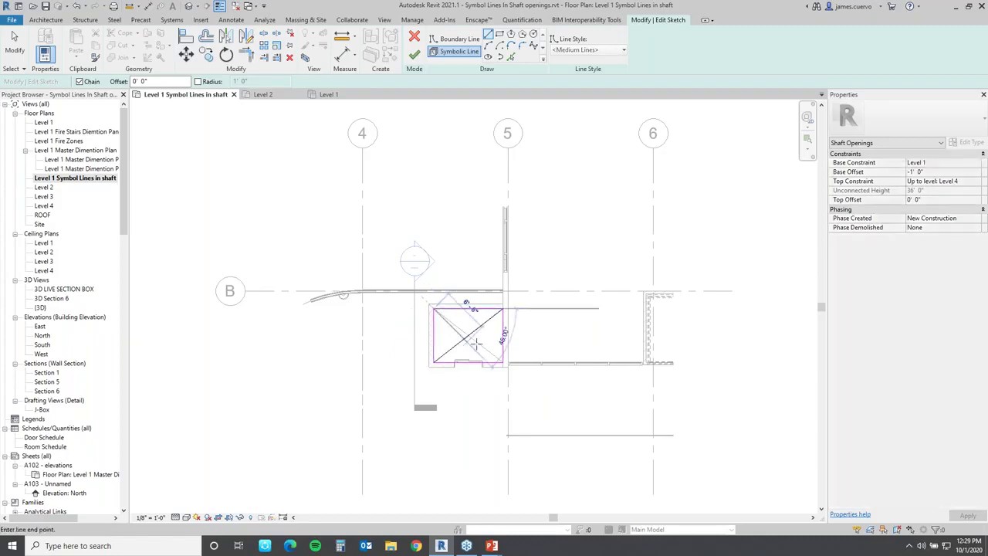
key(Escape)
key(Escape)
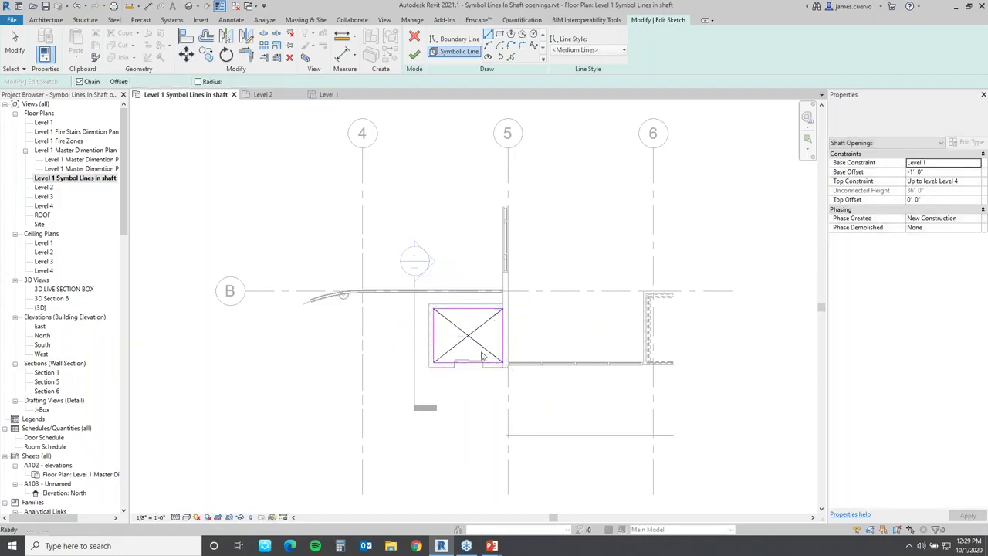
click(414, 53)
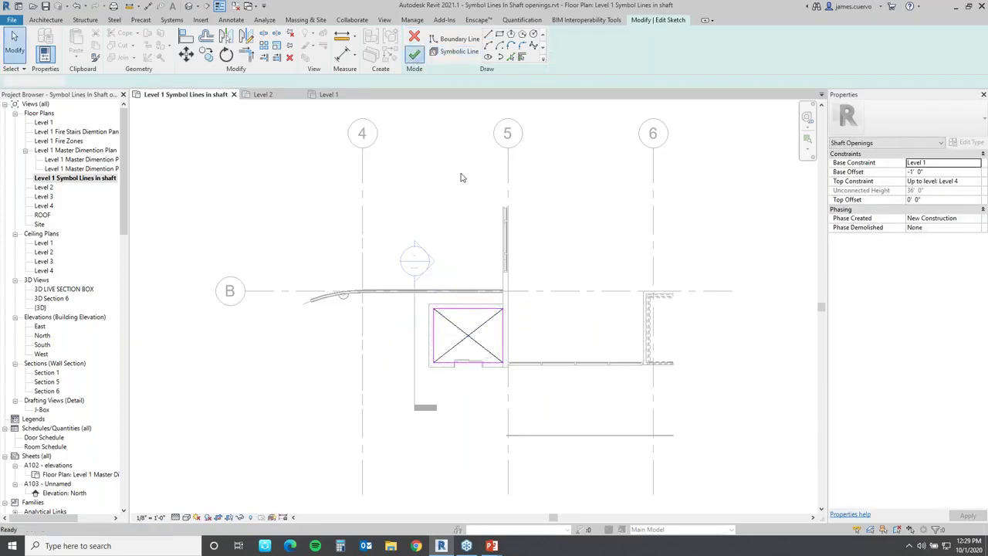
key(Escape)
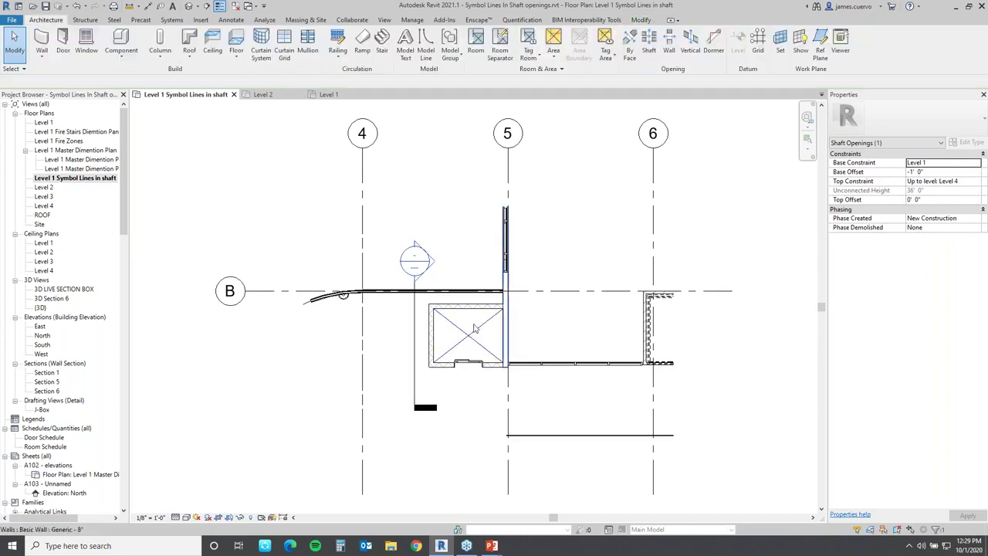
Step: Select everything around the elevator shaft, filter the selection to only Lines (<Medium Lines>), and clear it after examining the lines
click(454, 322)
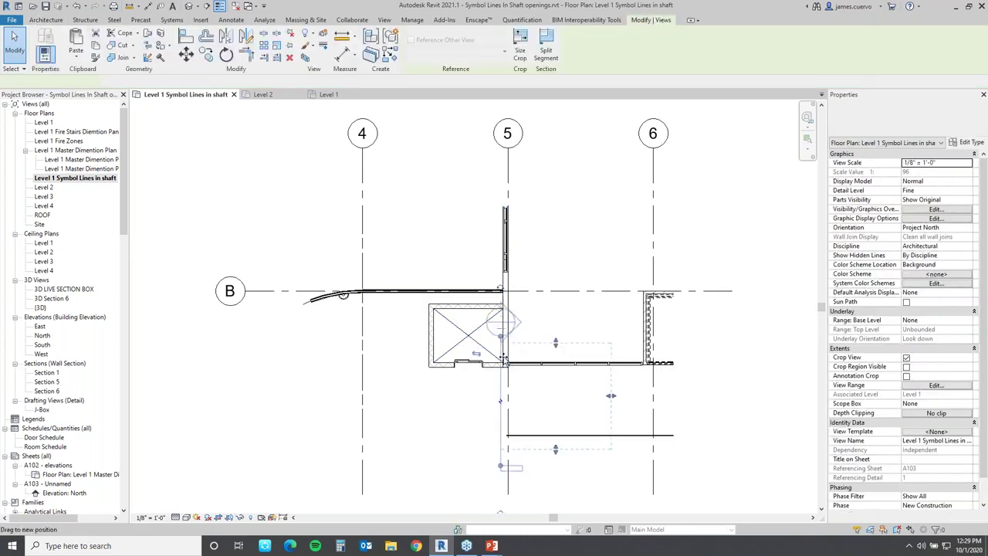
key(Escape)
drag(420, 298, 520, 380)
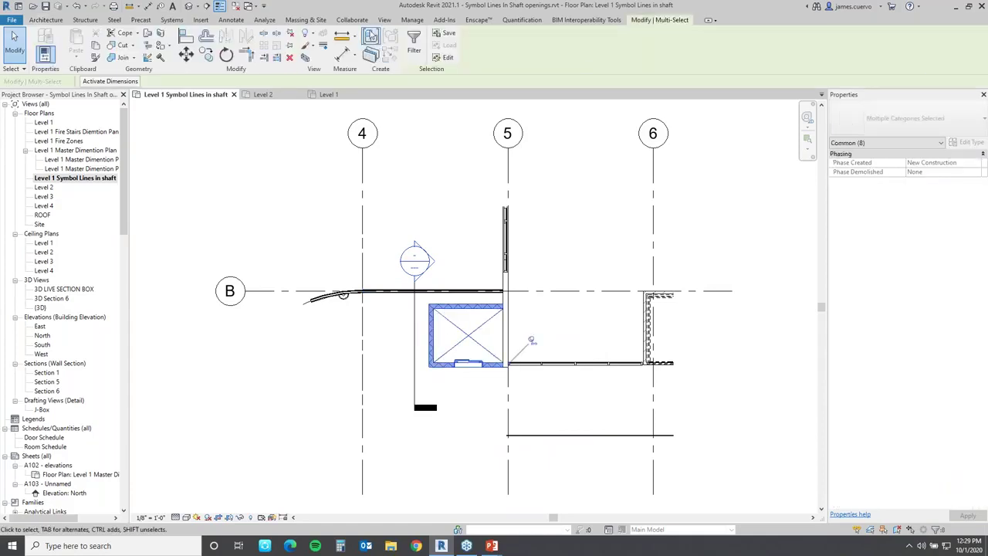
click(414, 45)
click(560, 222)
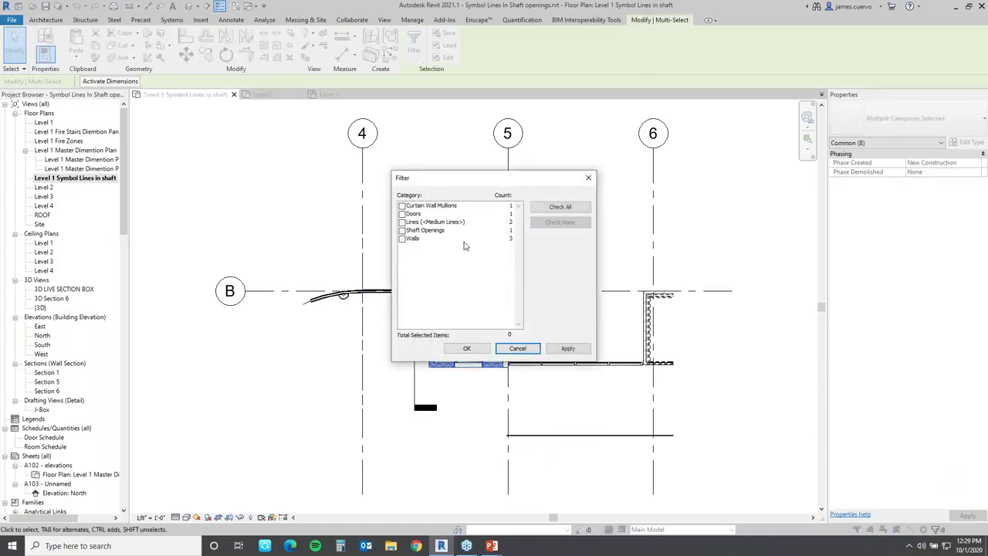
click(401, 222)
click(568, 349)
click(466, 348)
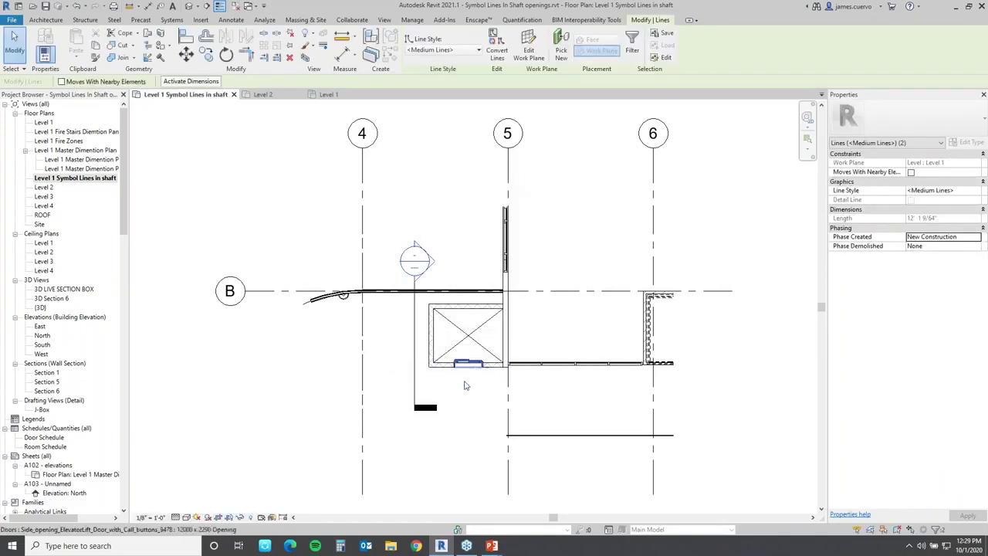
click(488, 463)
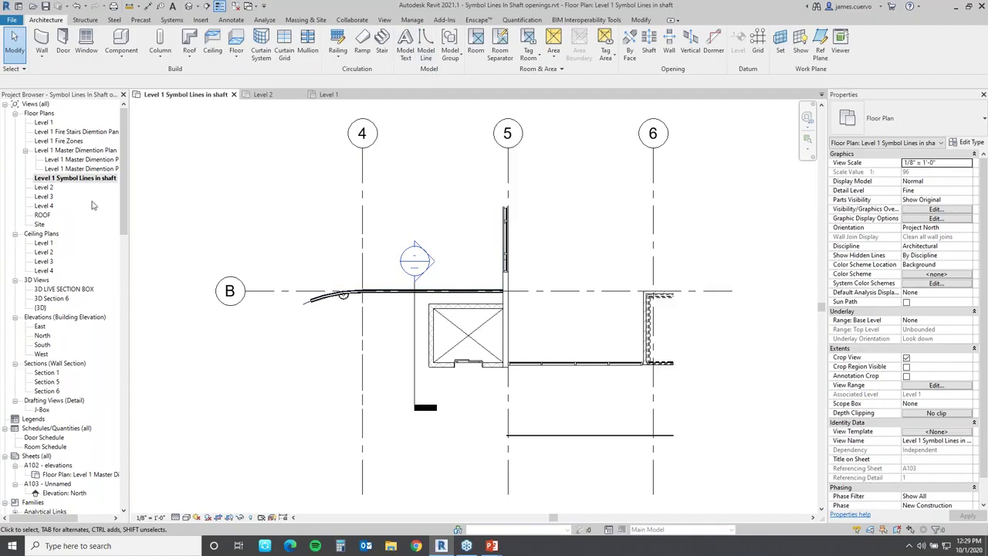
Step: Check the shaft opening and its symbolic lines on the Level 2, Level 3 and Level 4 floor plans
double_click(44, 188)
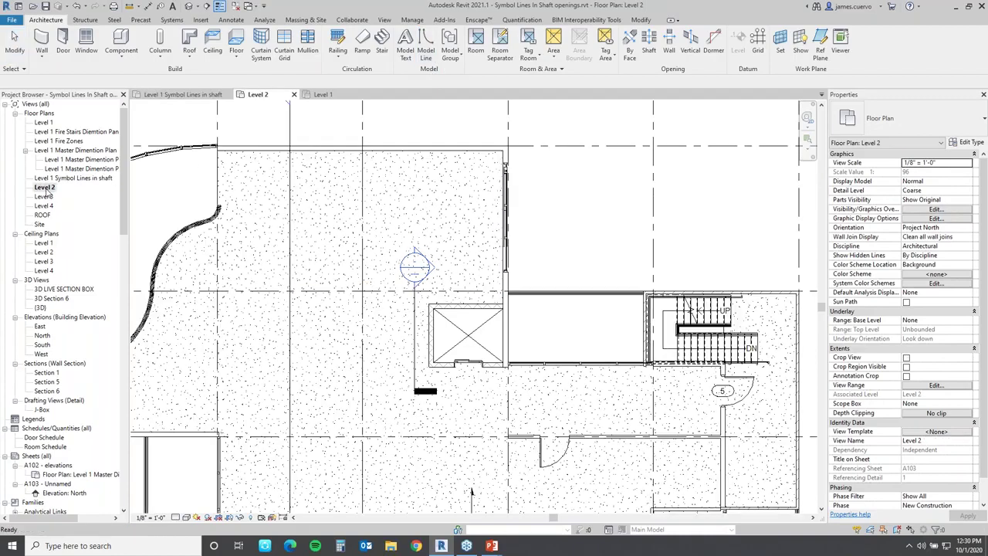
click(472, 336)
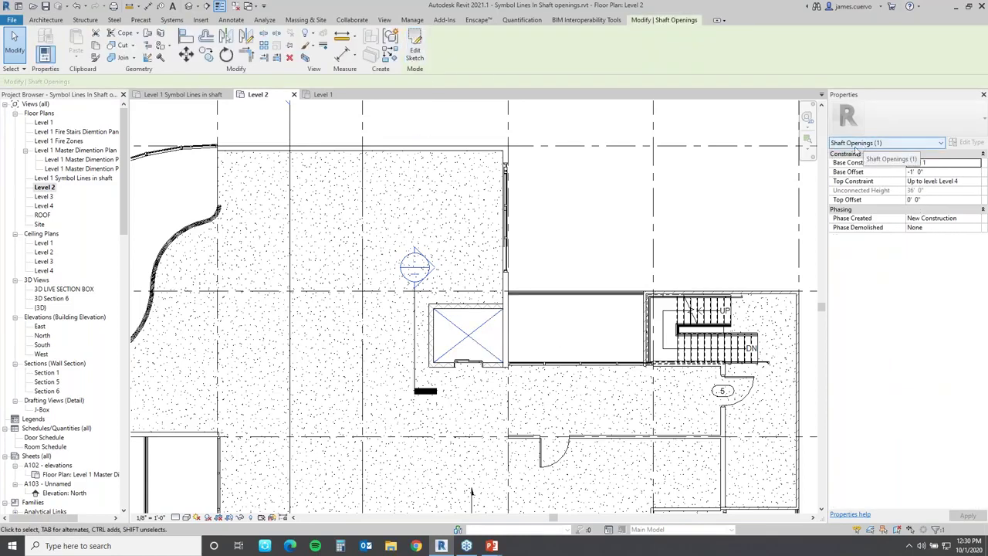
double_click(43, 197)
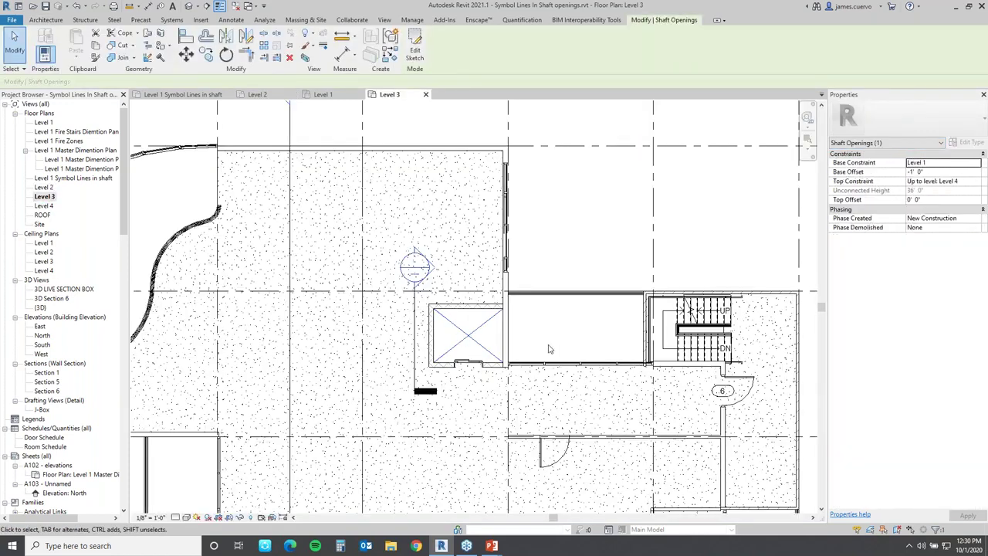
double_click(43, 206)
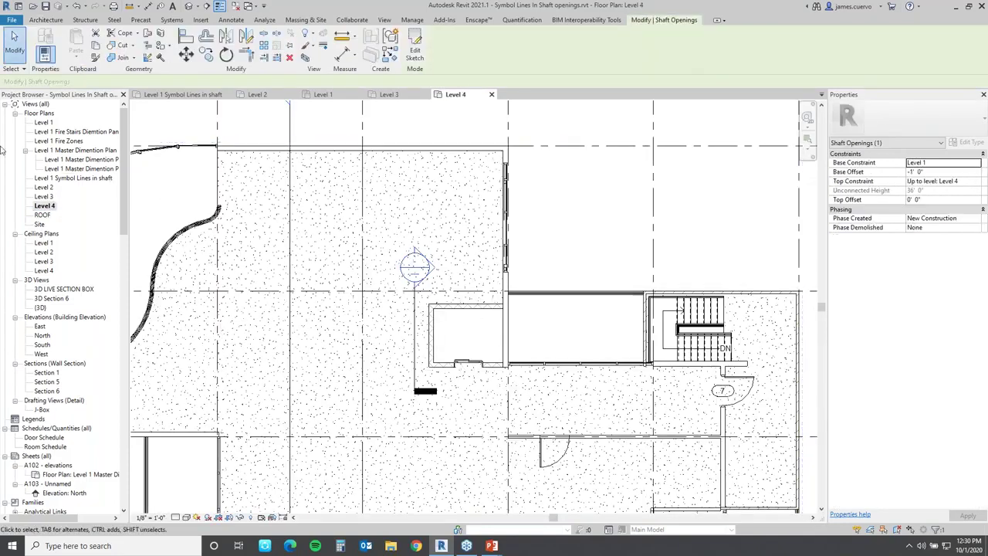
Step: Set the shaft opening's top offset to 1' 0" from the Level 2 floor plan and check its symbolic lines on Level 4
double_click(48, 188)
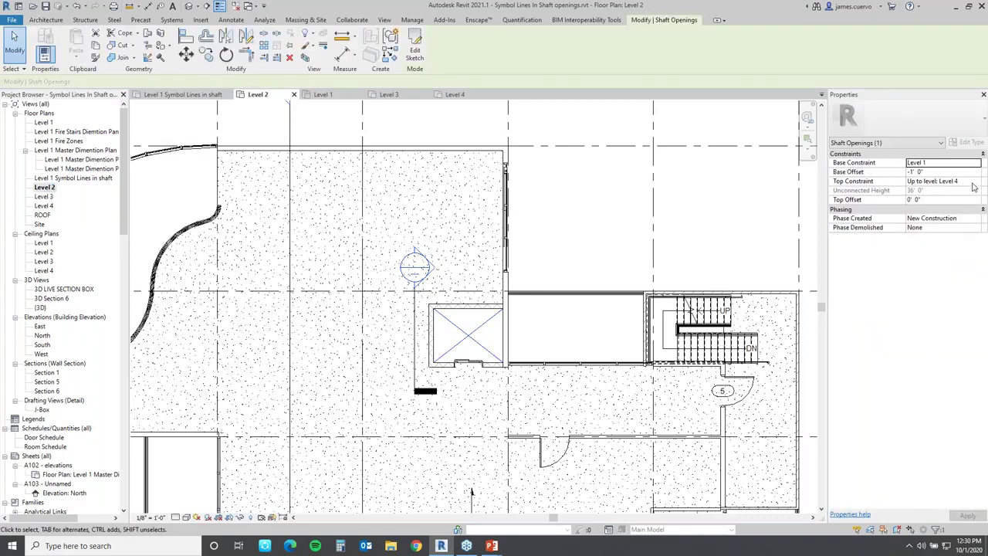
click(932, 200)
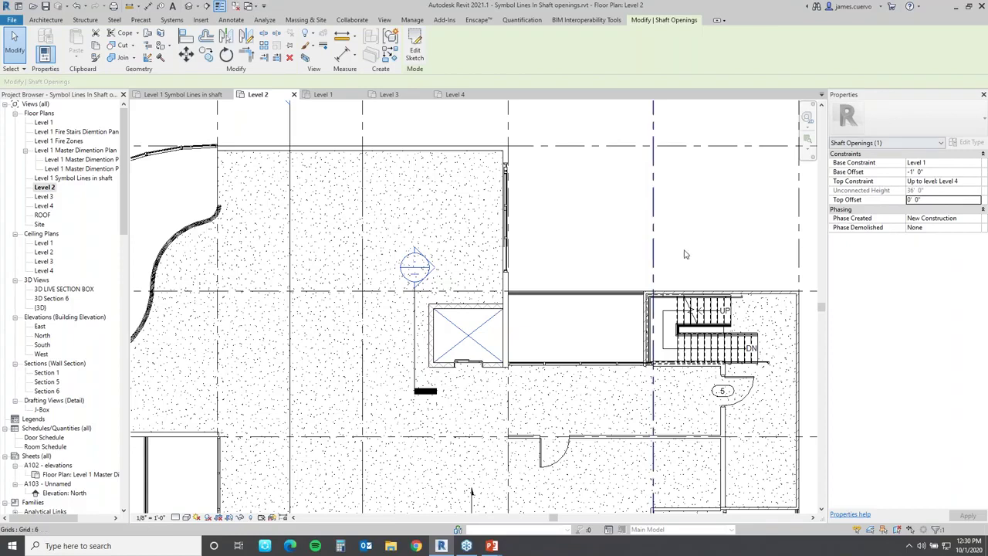
text(1)
key(Return)
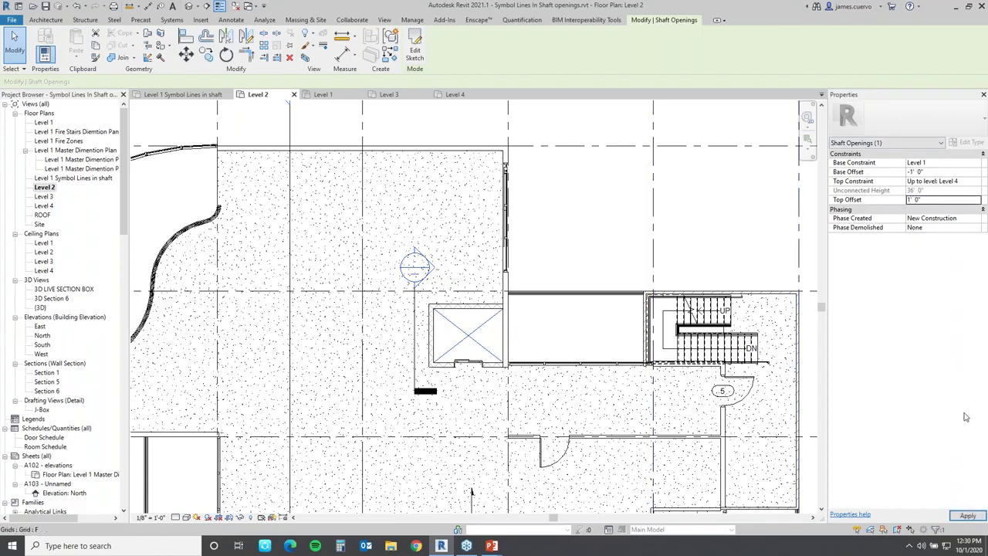
click(968, 516)
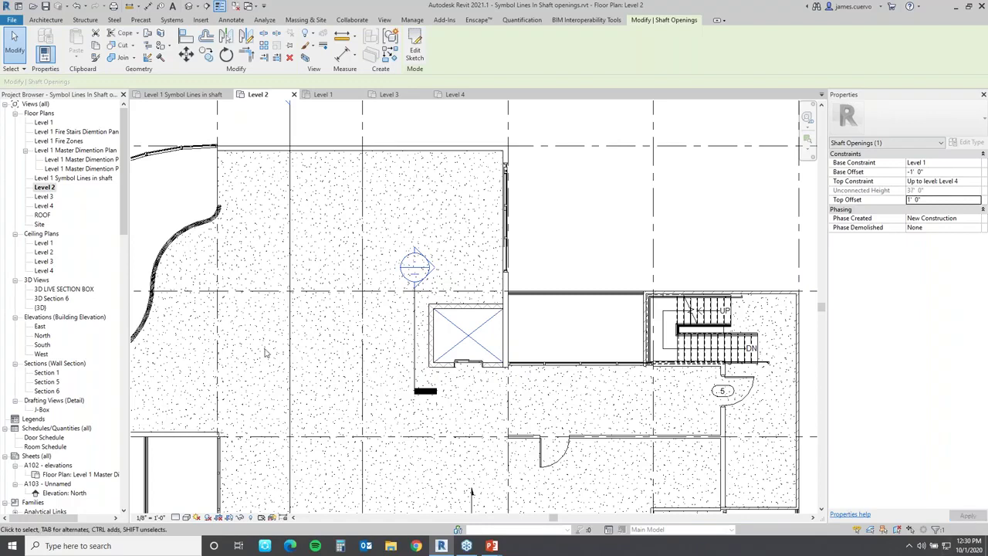
double_click(44, 205)
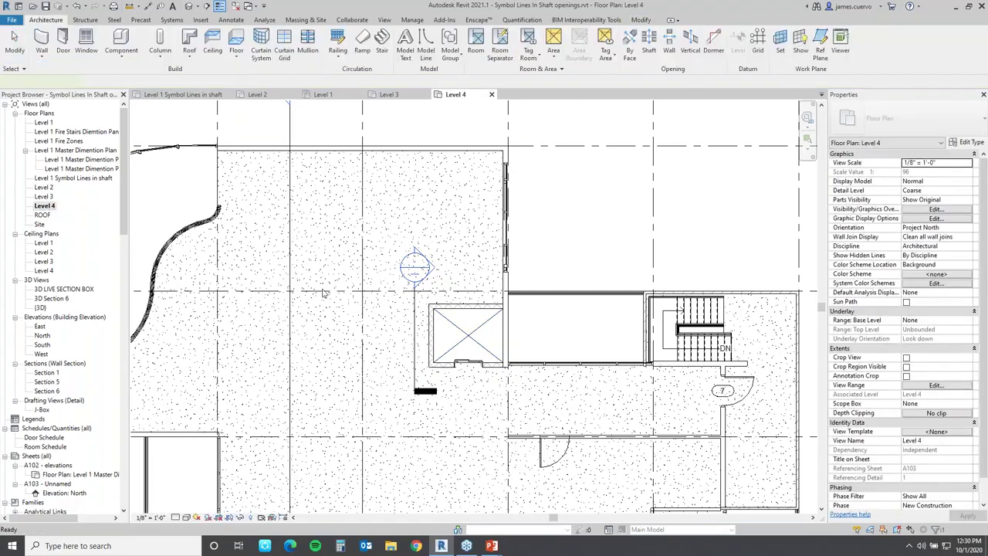
click(491, 339)
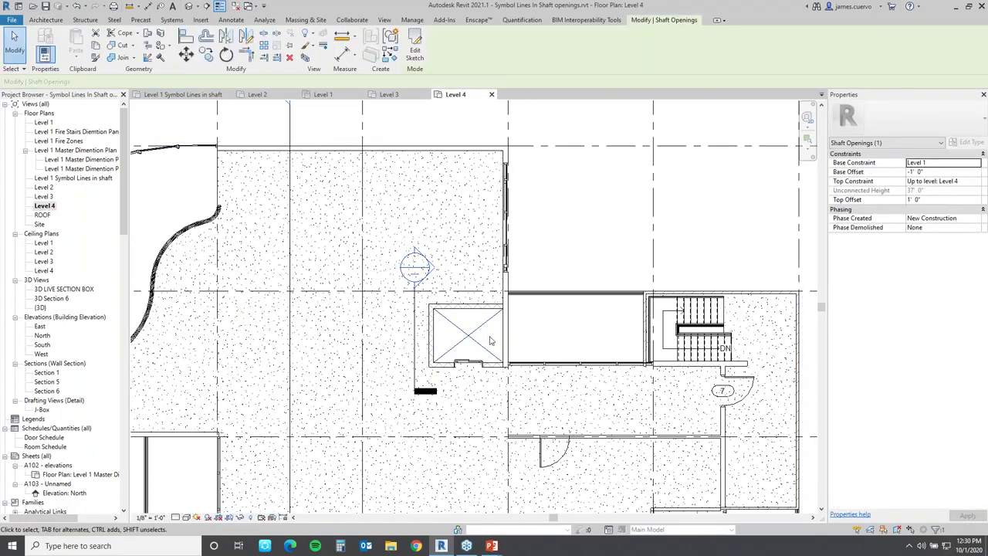
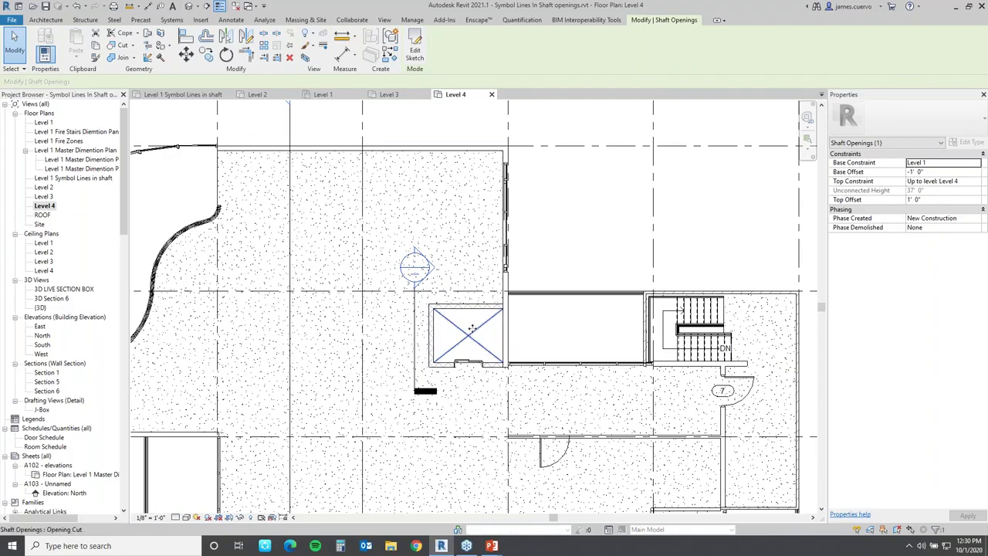
click(555, 320)
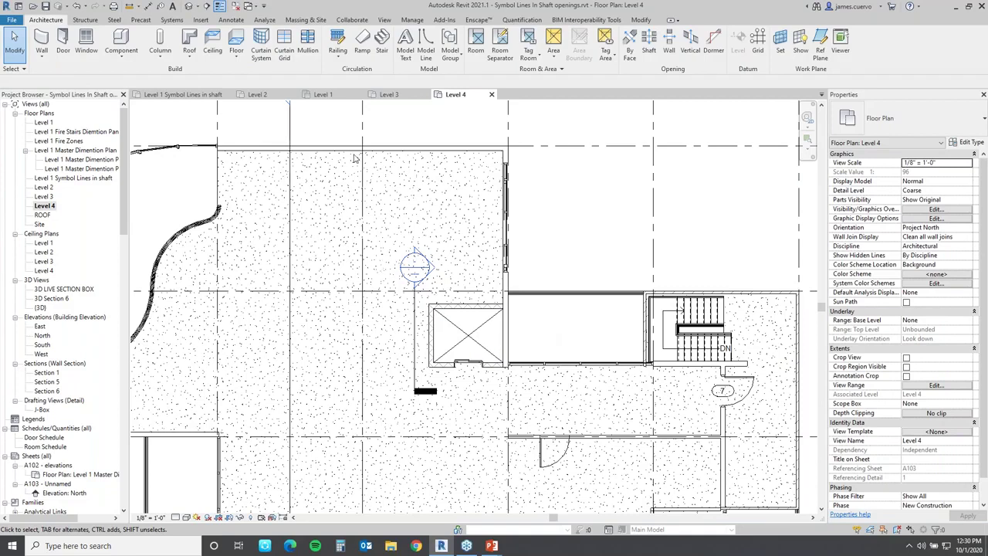
Step: Close all open floor plan views and the shaft openings project without saving the changes
click(492, 94)
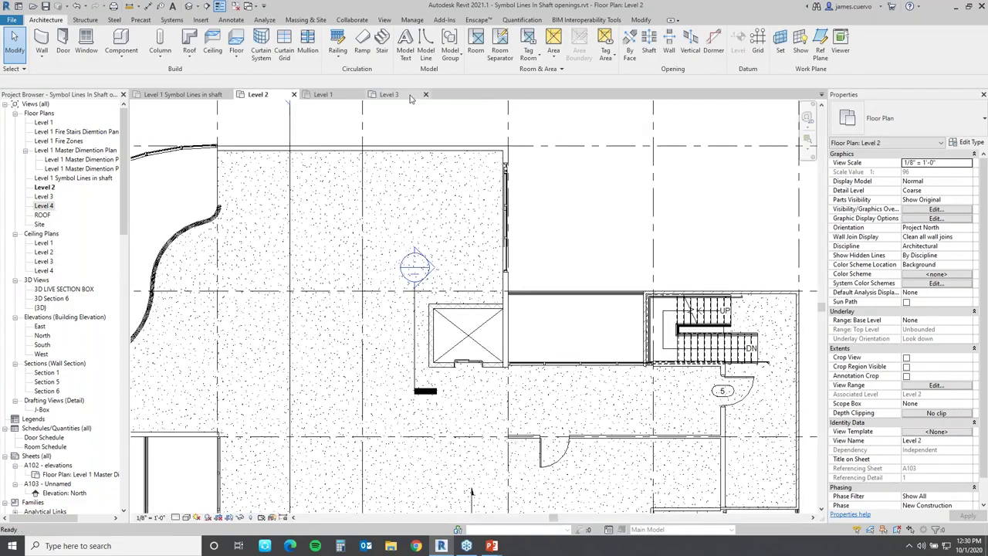
click(425, 94)
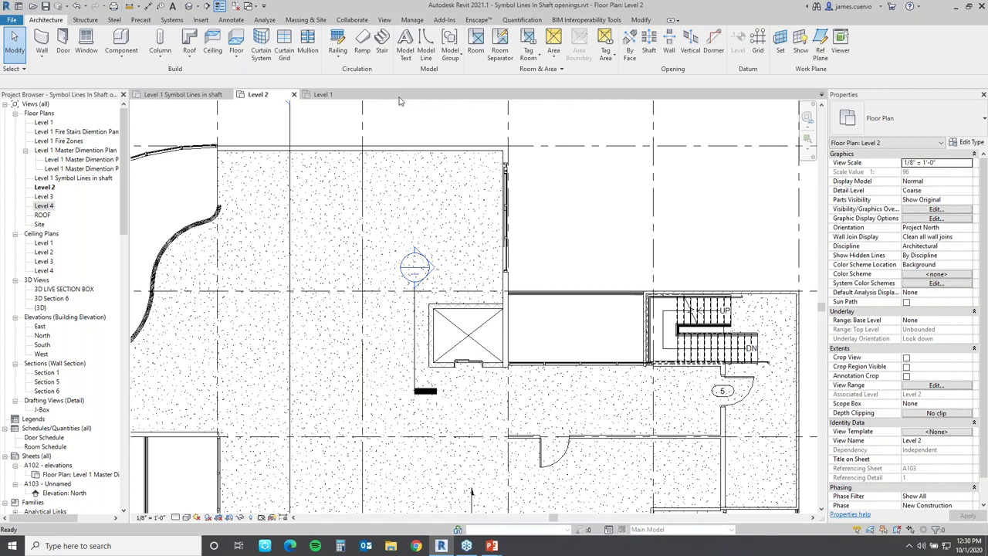
click(359, 94)
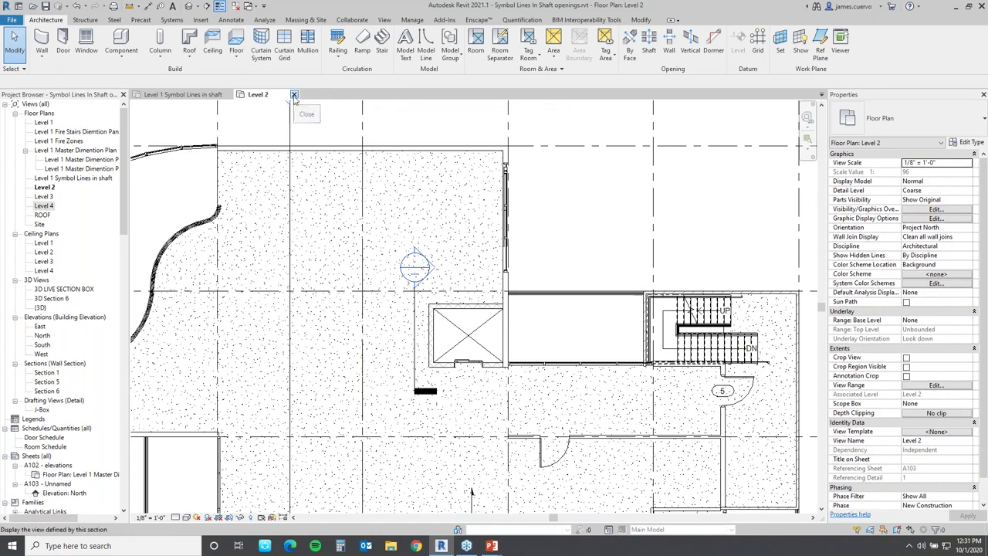
click(293, 95)
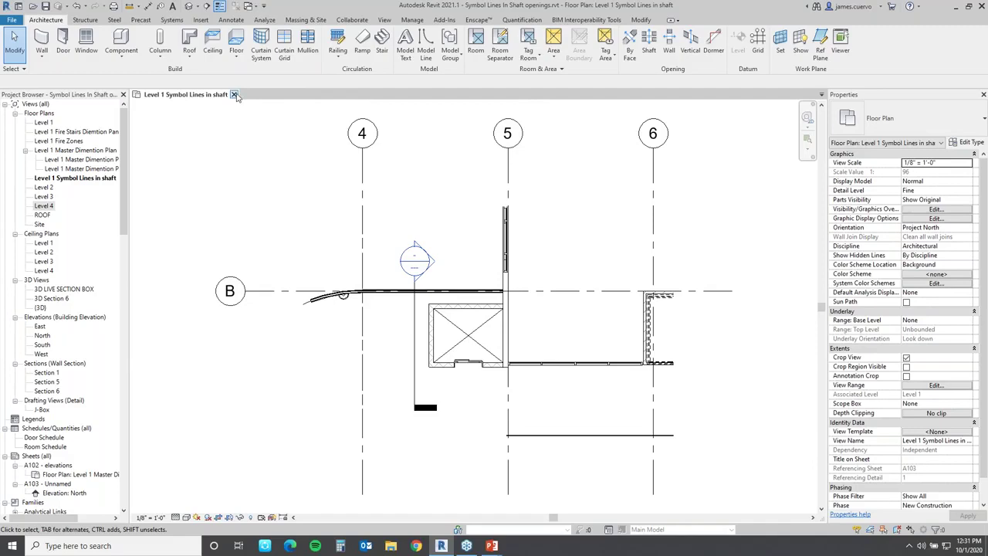
click(234, 94)
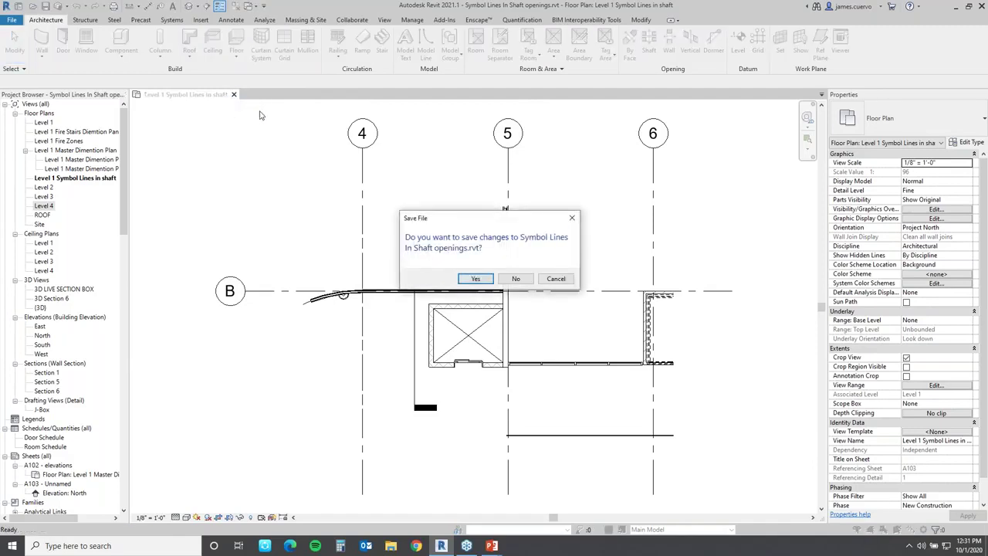
click(516, 278)
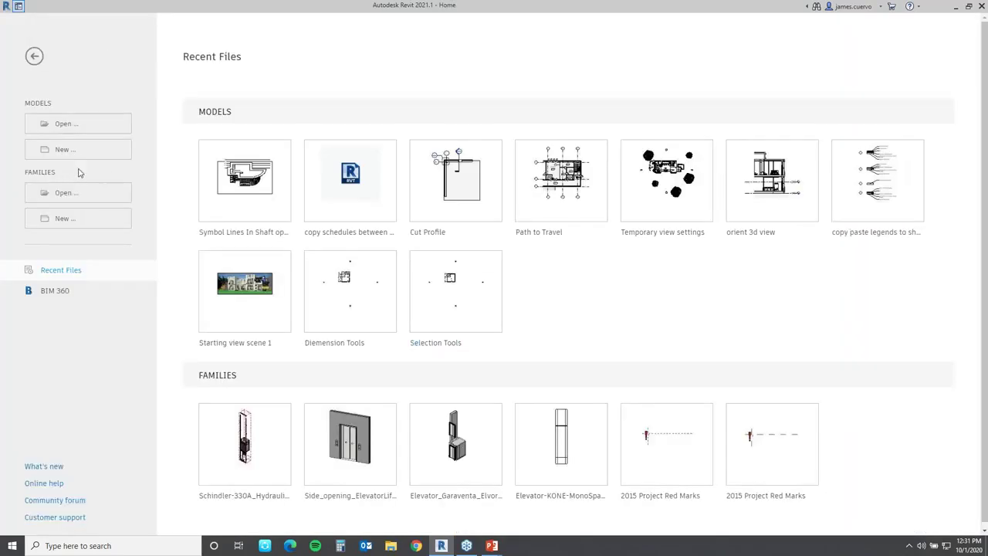
Step: Open the project file Section Depth properties.rvt from the Graphics folder
click(79, 129)
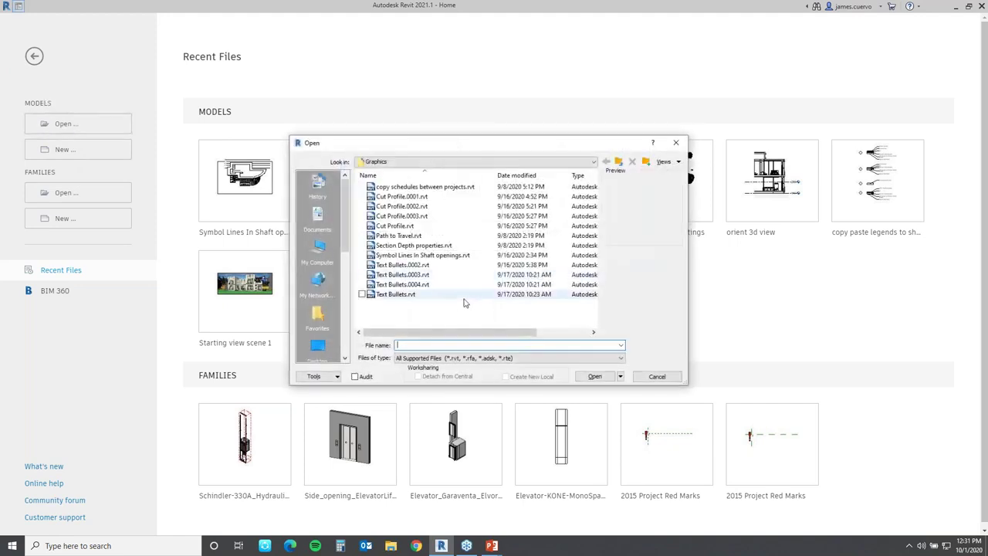
click(435, 246)
click(594, 375)
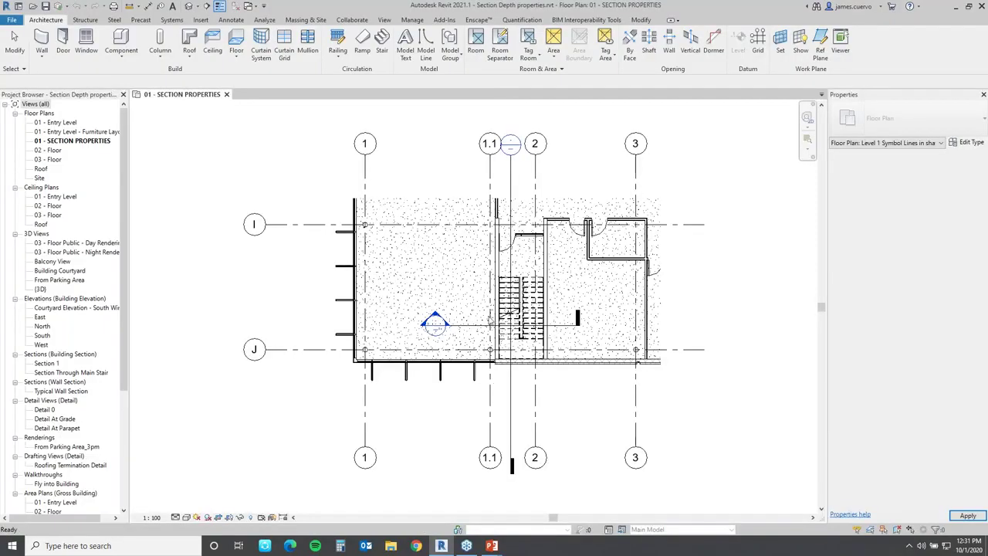
Step: Examine how far the Section 1 view depth reaches across the building on the 01 - Entry Level floor plan
click(467, 328)
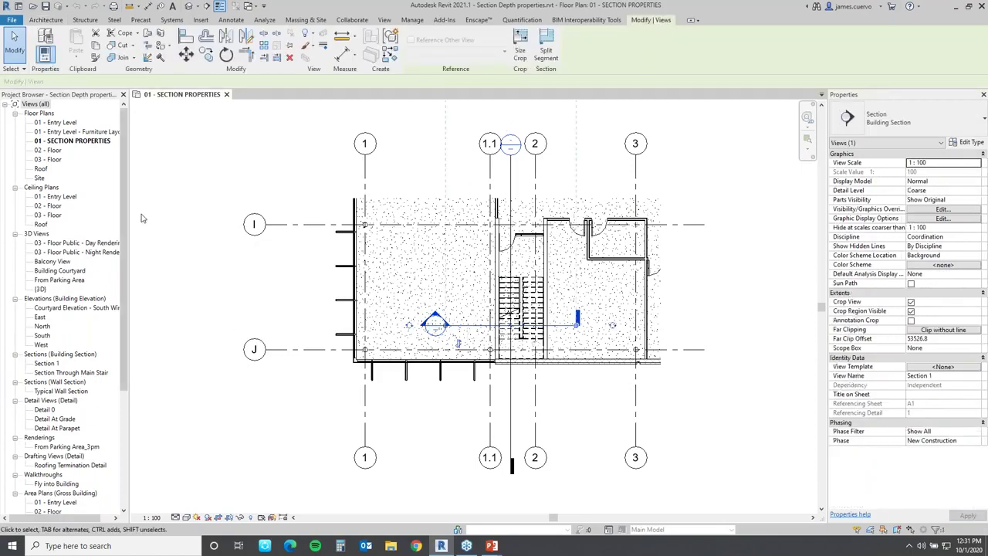
click(71, 124)
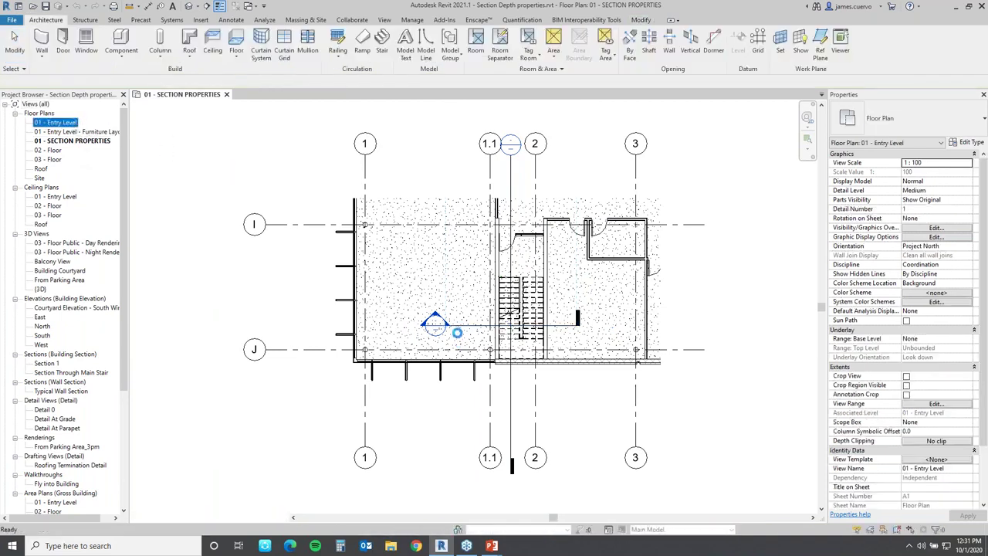
click(463, 325)
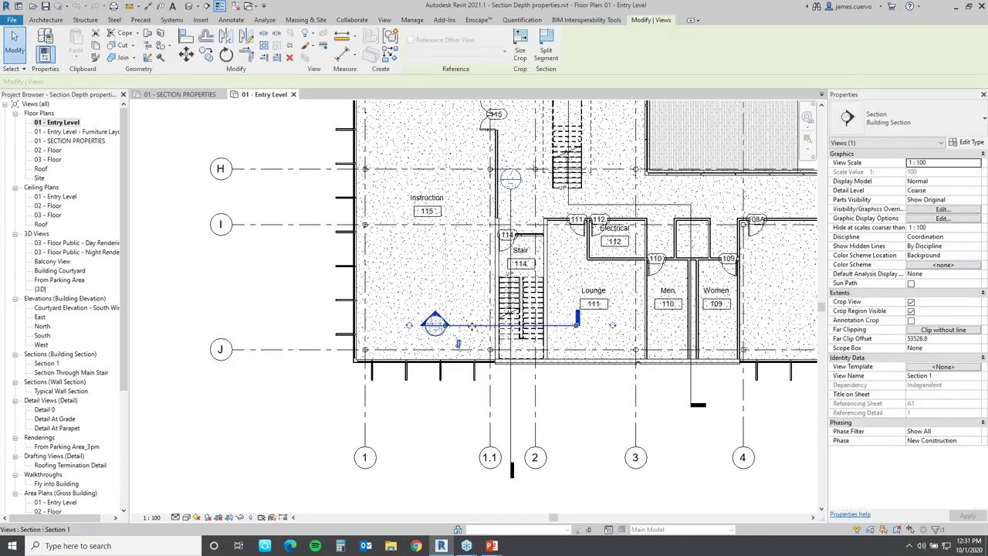
scroll(463, 332, down, 3)
scroll(455, 429, down, 2)
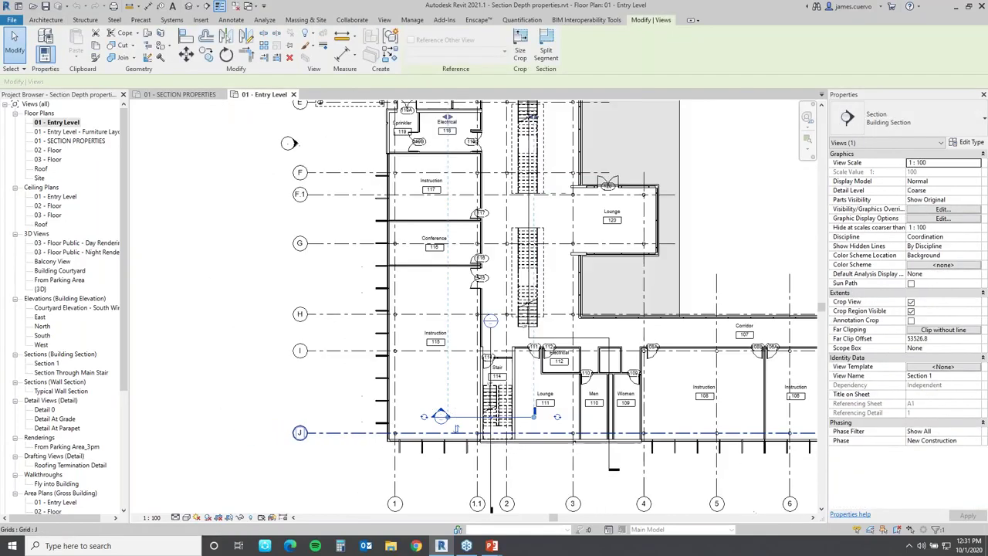
middle_drag(455, 428, 448, 540)
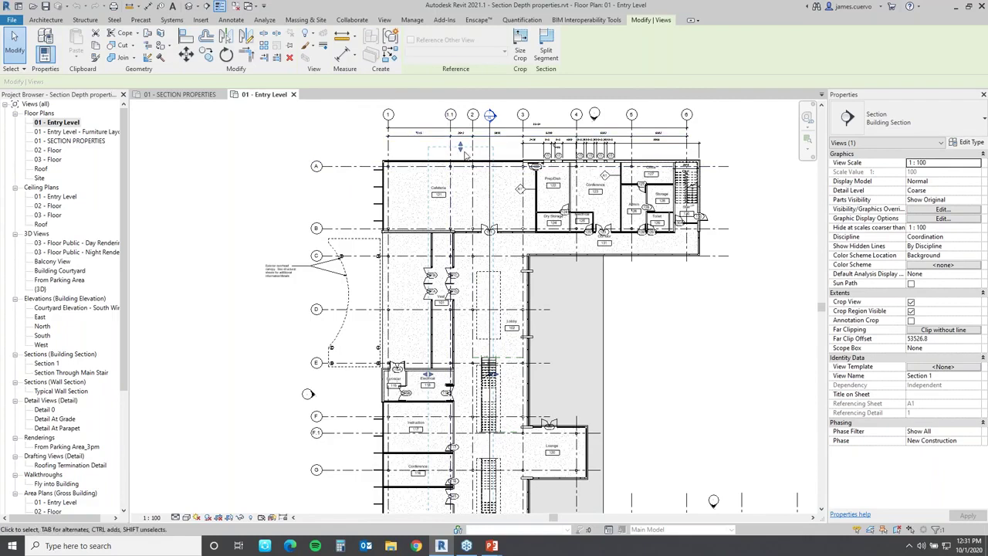
middle_drag(512, 216, 533, 324)
mouse_move(479, 185)
middle_down()
mouse_move(494, 278)
mouse_move(497, 258)
middle_up()
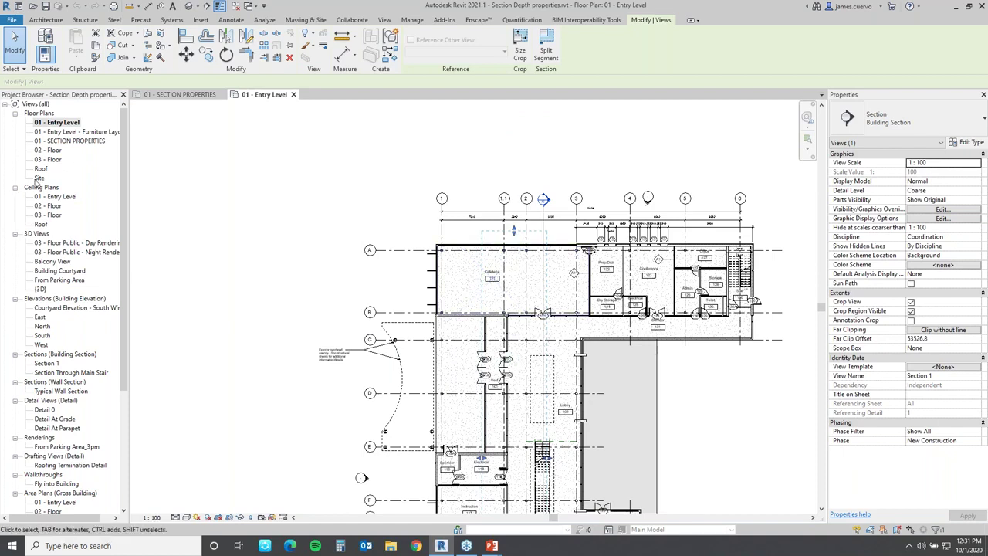
Step: On the 01 - SECTION PROPERTIES floor plan, set the far clip offset of the Section 1 view to 826.8
double_click(68, 142)
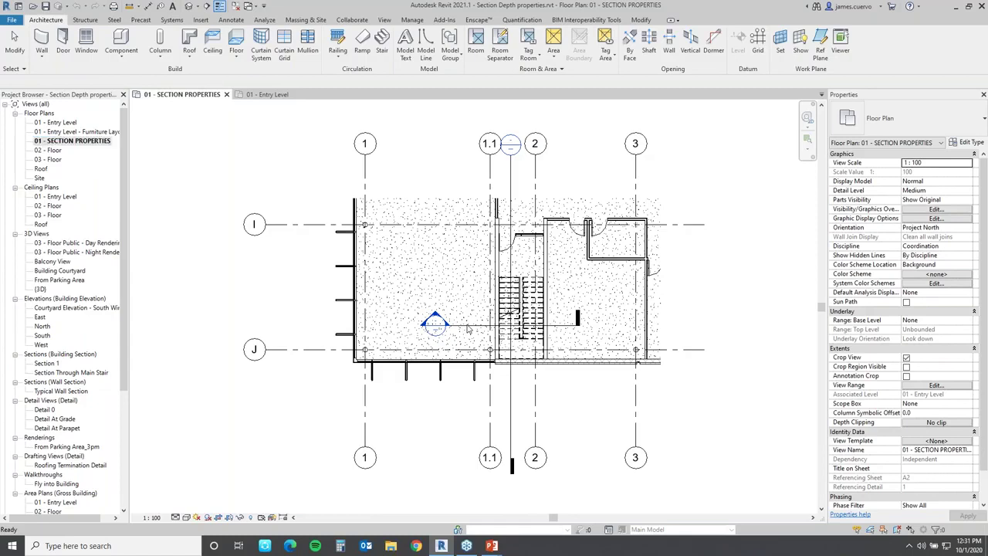
click(463, 328)
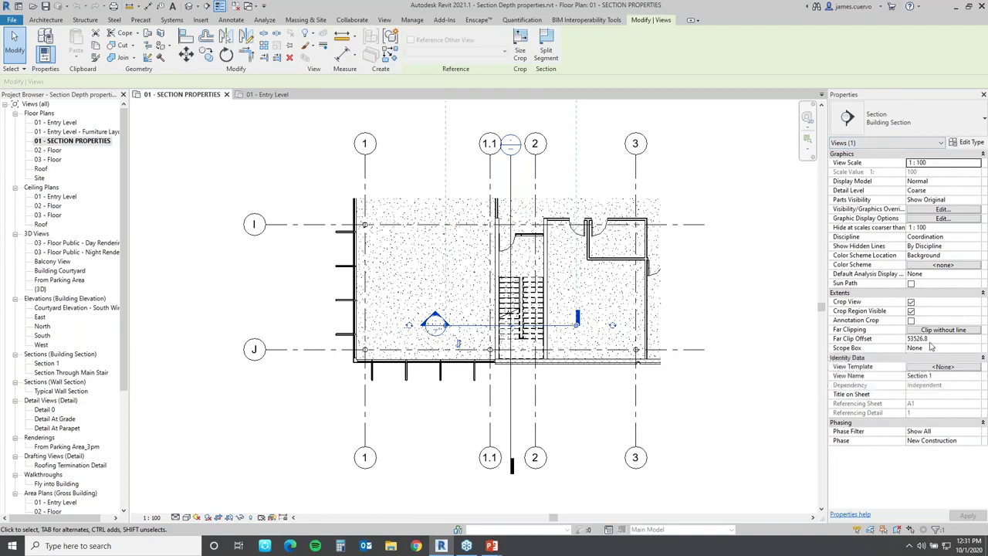
click(916, 338)
drag(916, 338, 894, 348)
text(8)
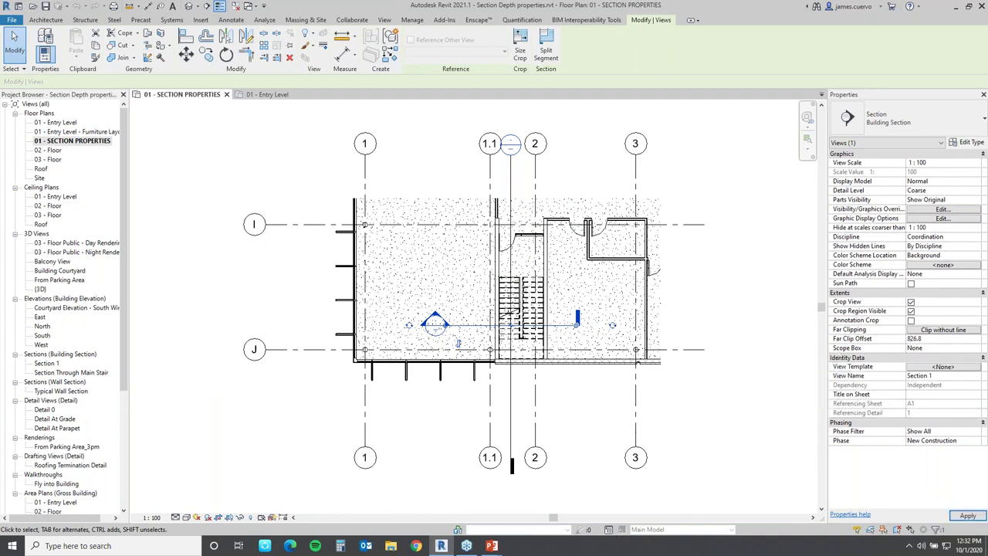
click(968, 515)
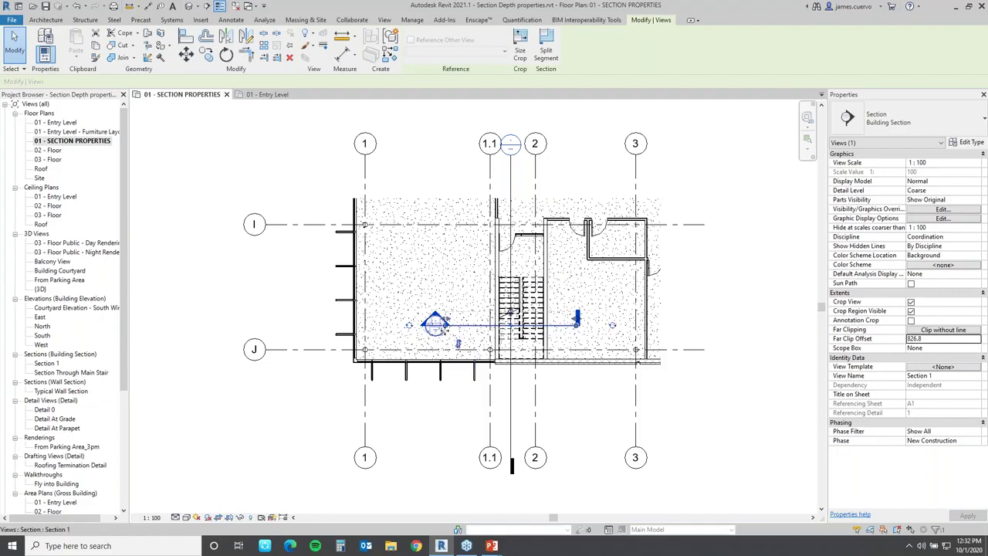
Step: Stretch the section's far clip depth to about 5617 and pull both sides of its extent in around the stair
drag(505, 320, 519, 228)
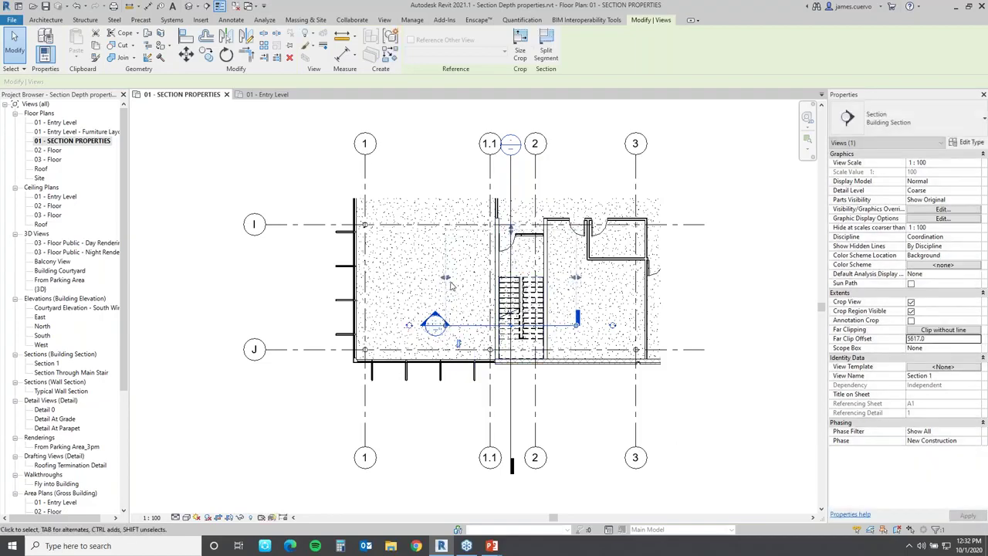
drag(458, 282, 493, 283)
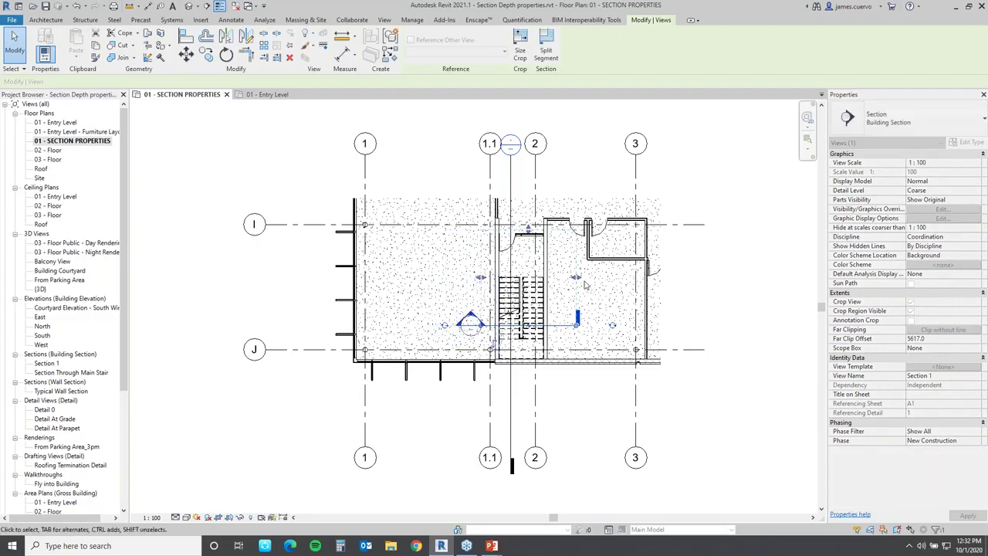
drag(576, 283, 558, 278)
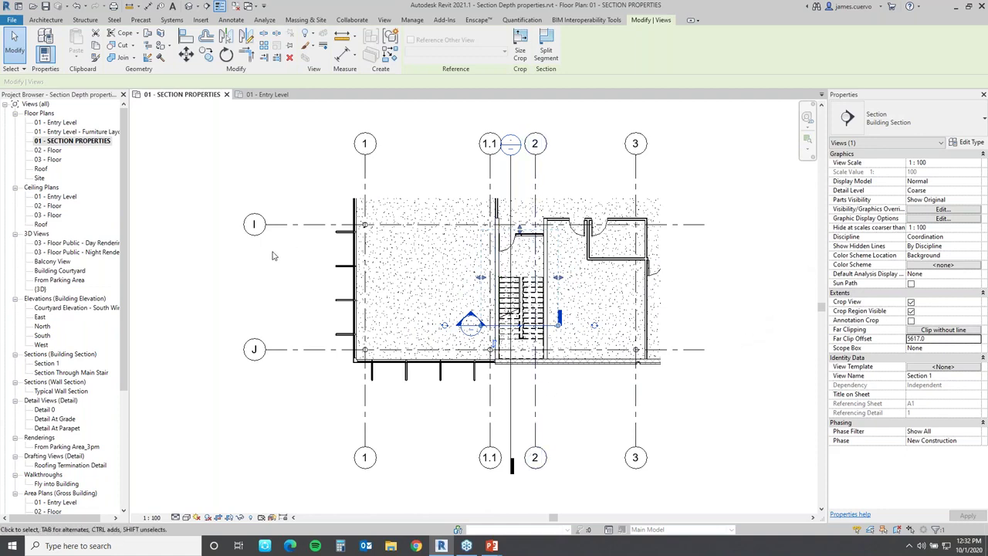
Step: Close the 01 - Entry Level and 01 - SECTION PROPERTIES views and leave the project without saving
click(294, 95)
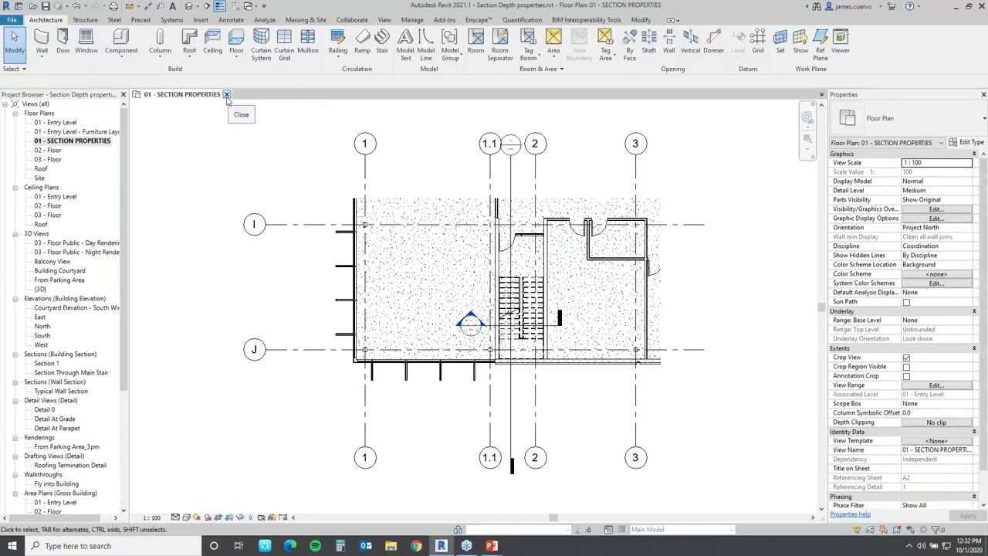
click(226, 94)
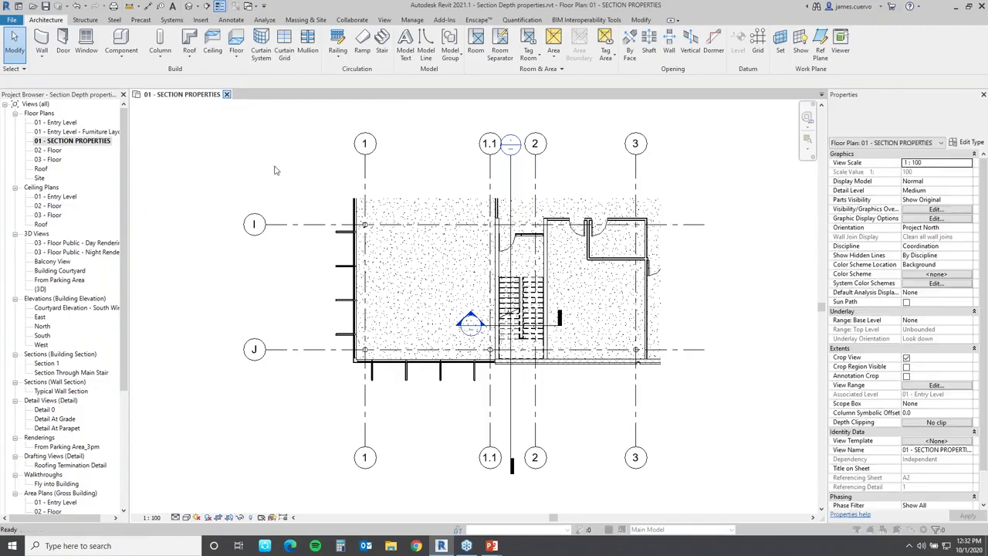
click(514, 279)
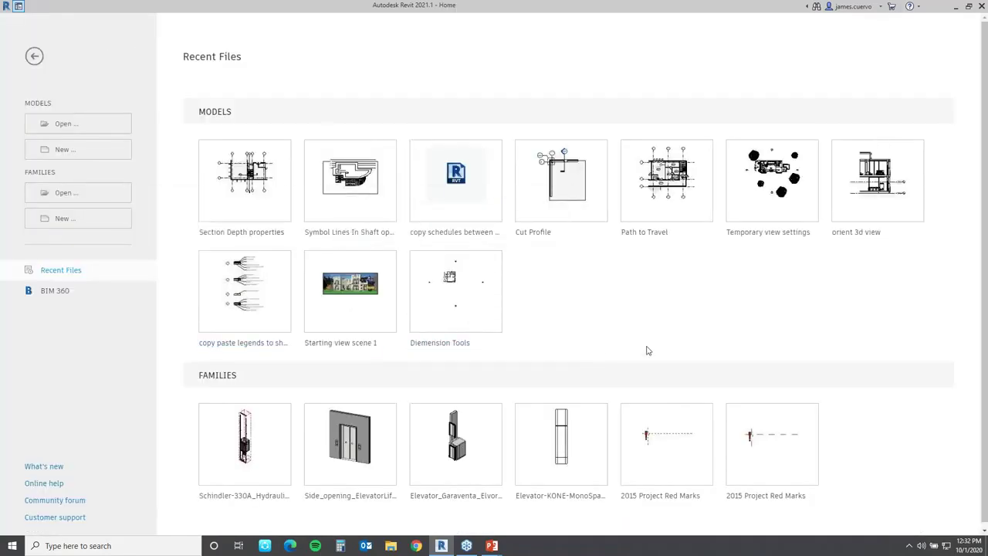
Step: Open the project file Text Bullets.rvt from the Graphics folder
click(90, 125)
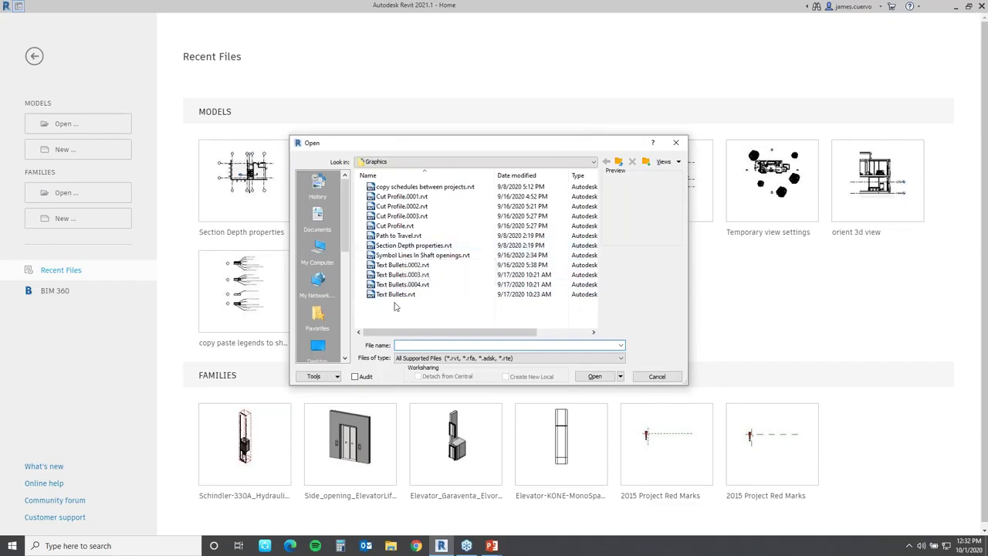
click(396, 296)
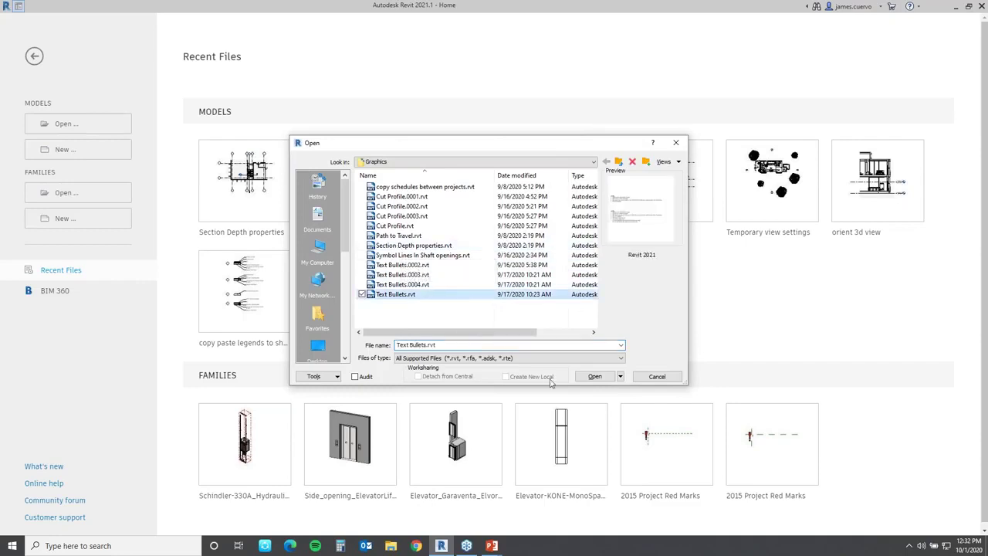
click(595, 377)
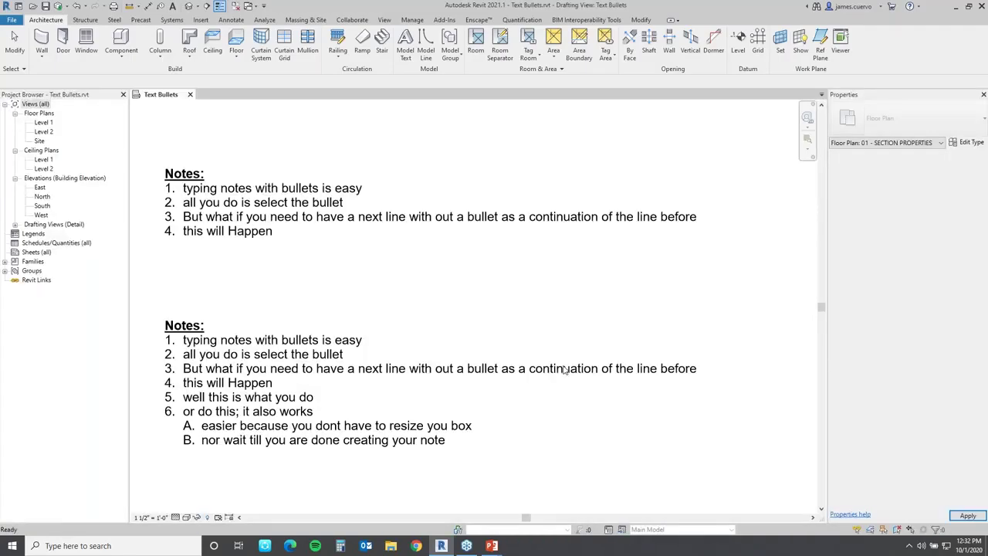
Step: Narrow the upper note's text box until item 3 wraps onto a second line, and widen it again
click(307, 216)
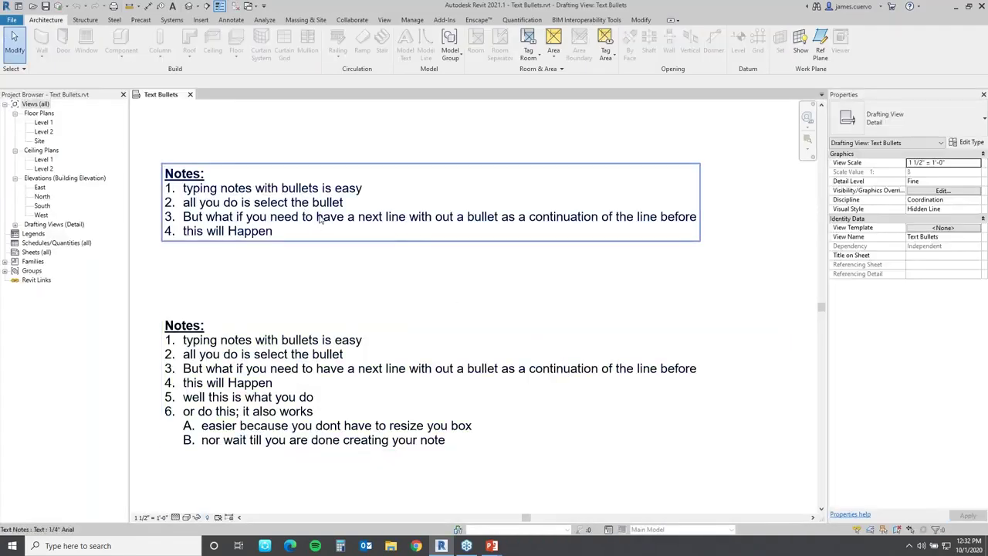
click(656, 222)
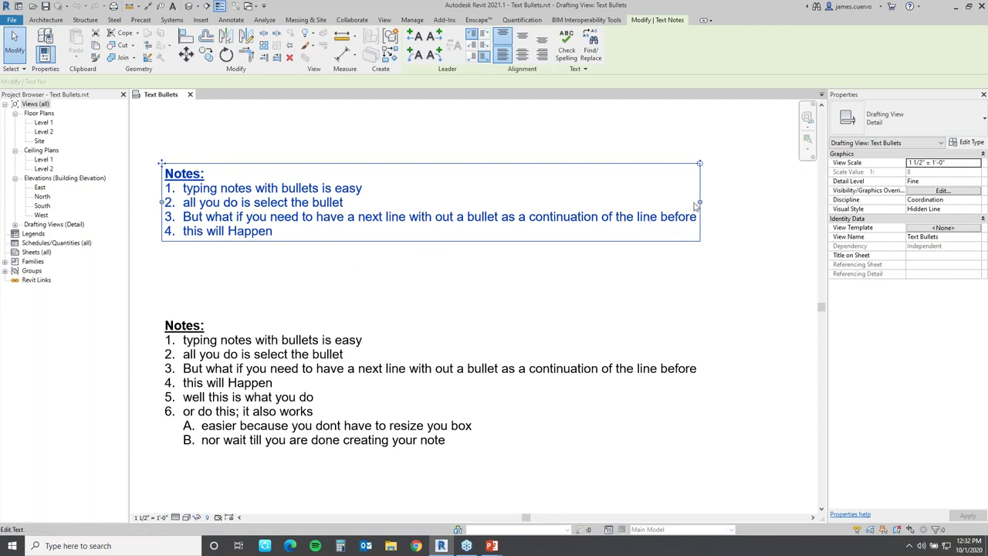
drag(698, 203, 489, 224)
click(212, 231)
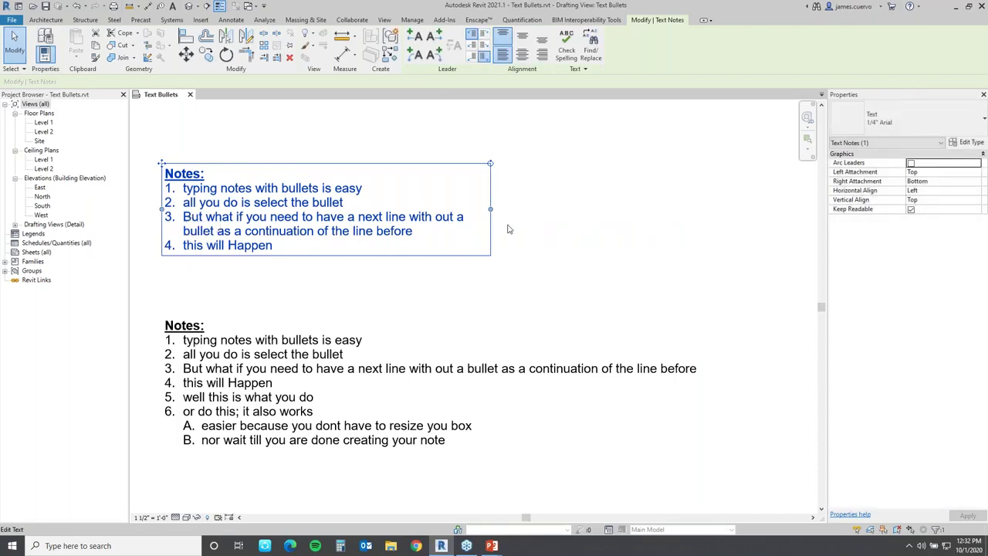
drag(490, 210, 679, 223)
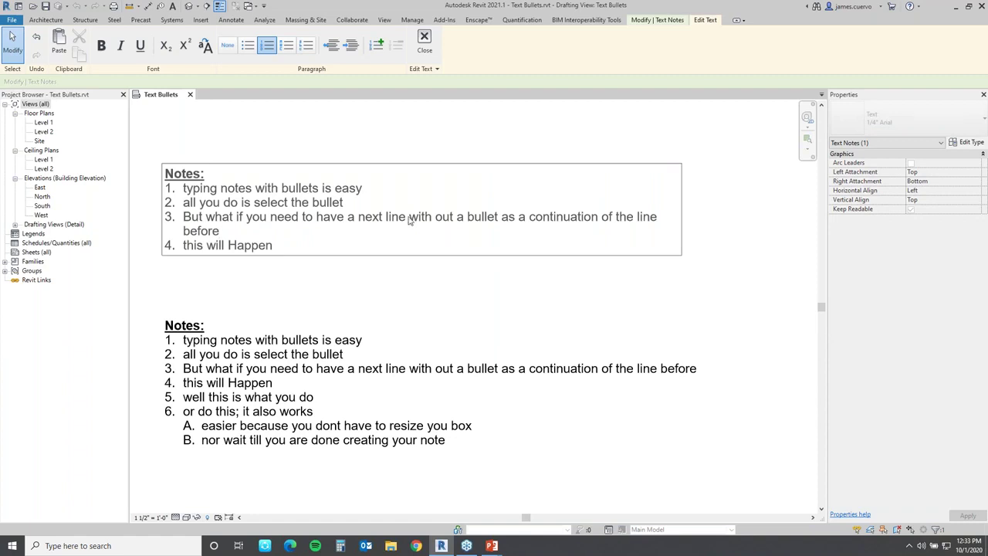
Step: Split item 3 of the upper note after "next line", trying a new numbered item but keeping an unnumbered continuation line
key(BackSpace)
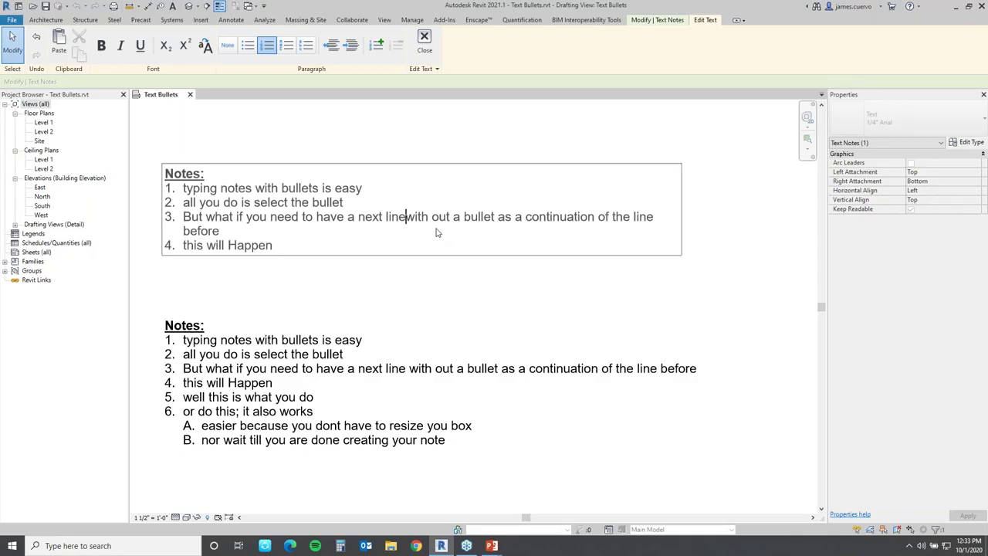
key(shift+Return)
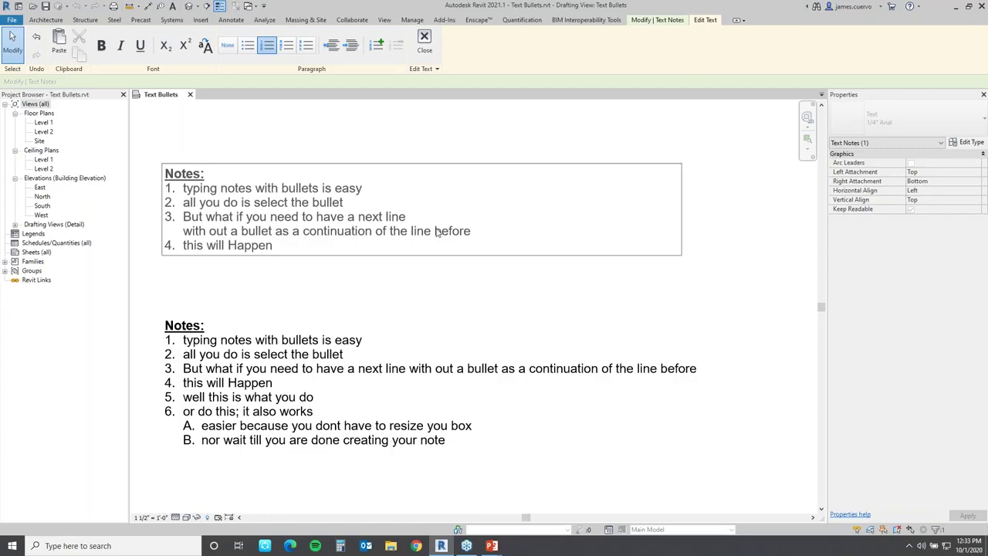
key(BackSpace)
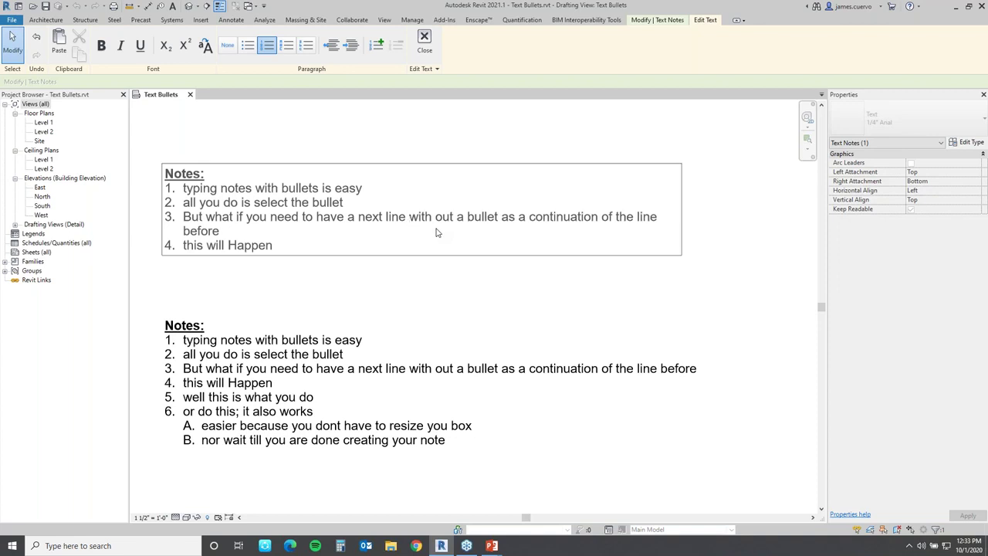
key(Return)
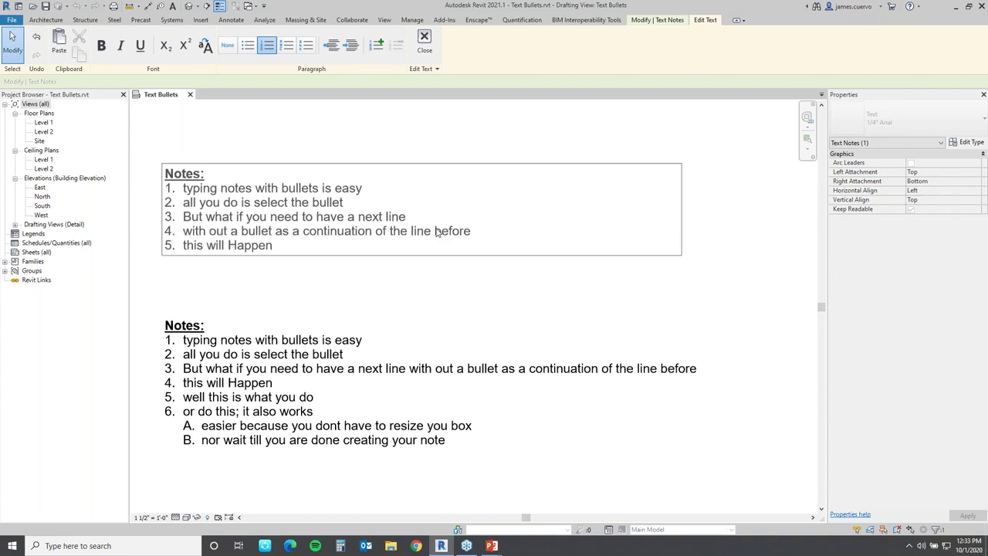
key(BackSpace)
click(466, 386)
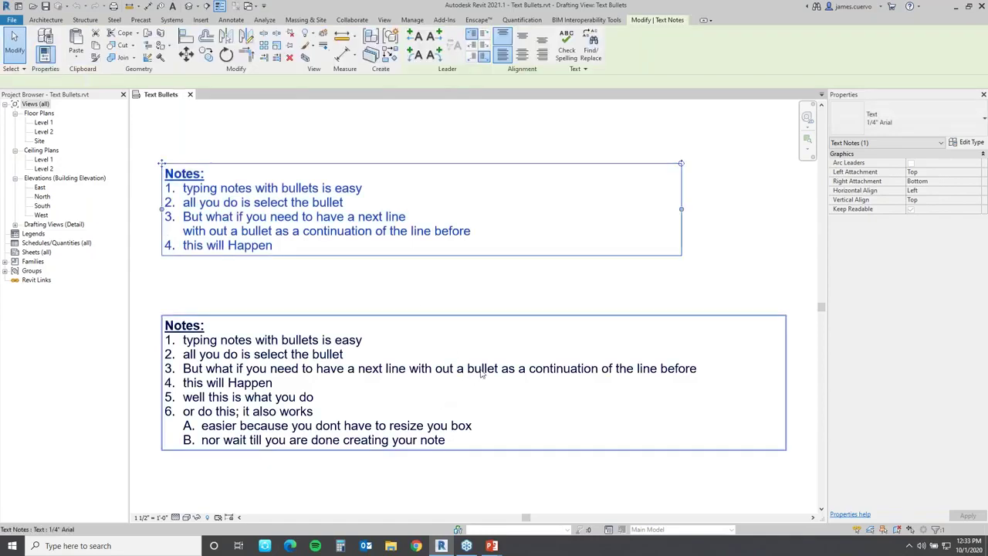
Step: In the lower note, add an item below item 3 reading "jksdsdiiwf doshf sd u" with the unnumbered continuation line "fhduirfio jer h"
click(483, 371)
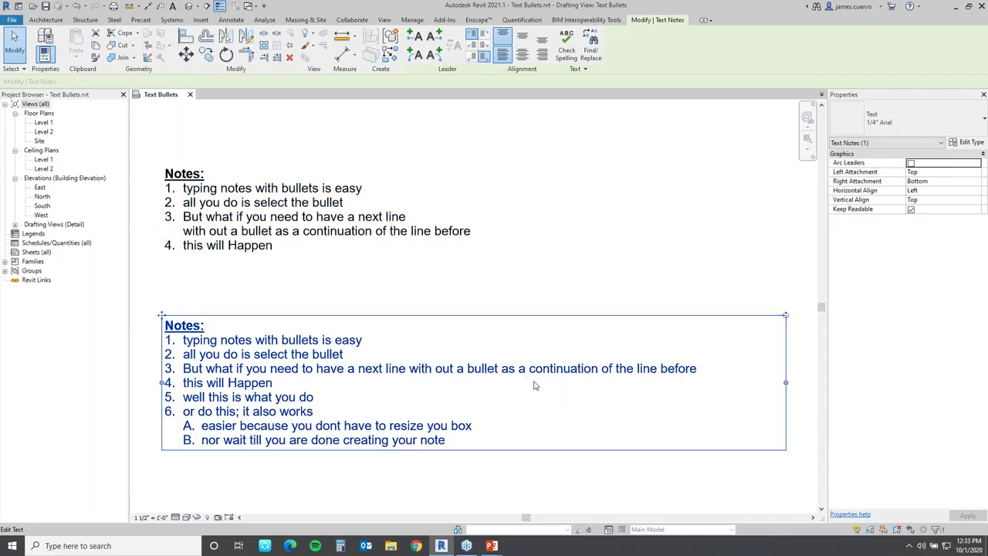
double_click(694, 372)
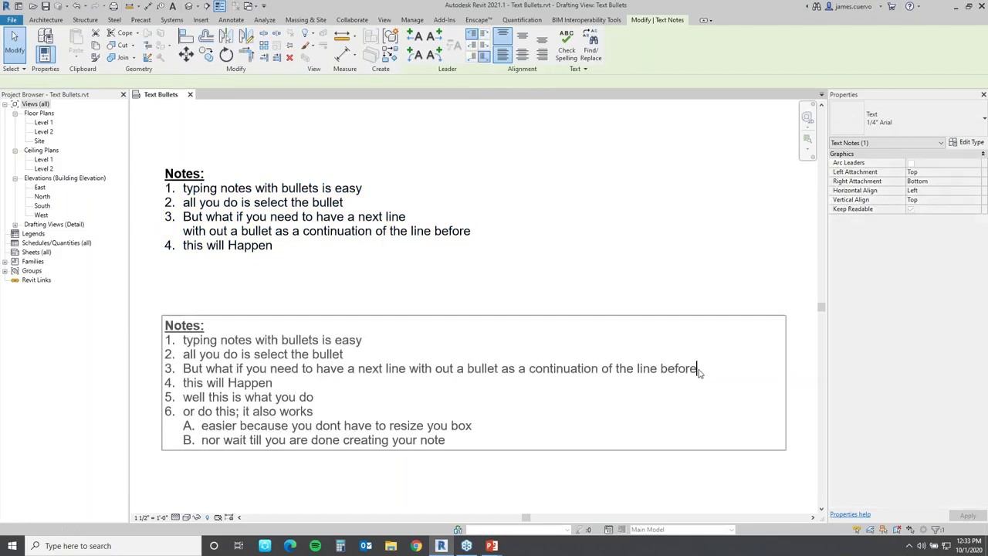
key(Return)
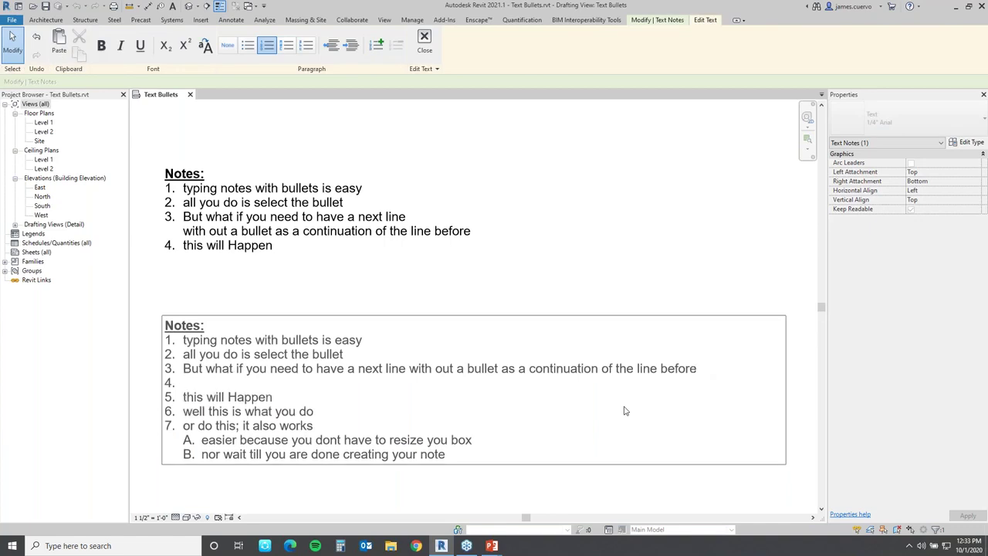
text(jksdsdiiwf doshf)
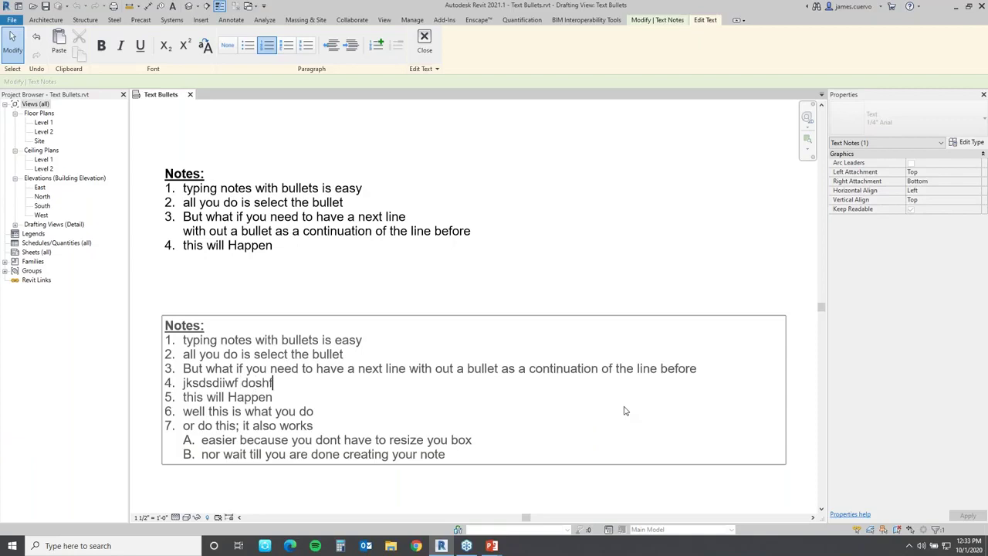
text( sd u)
key(shift+Return)
text(fhd)
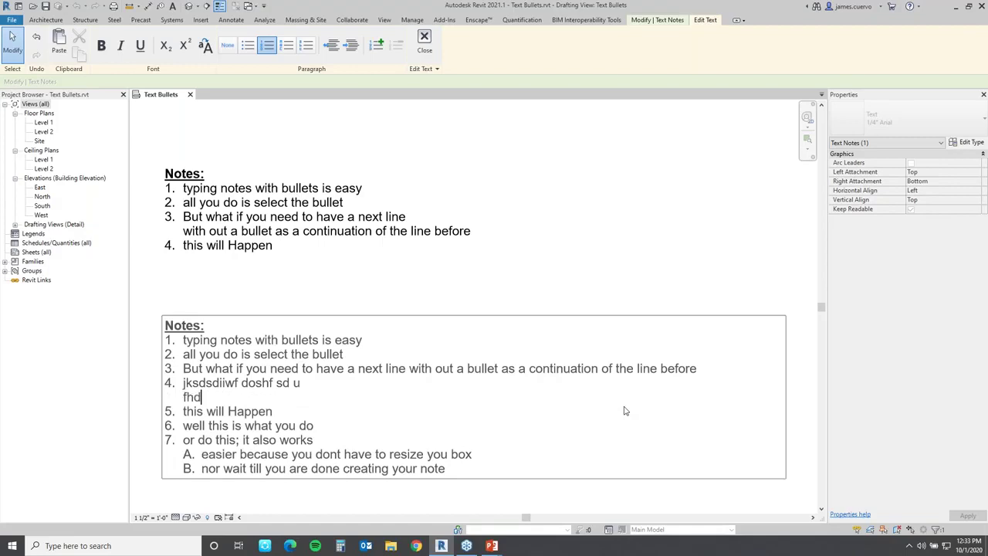
text(uirfio jer h)
Step: Close the Text Bullets project without saving and open Selection Tools.rvt from the Selection Tools folder
click(190, 95)
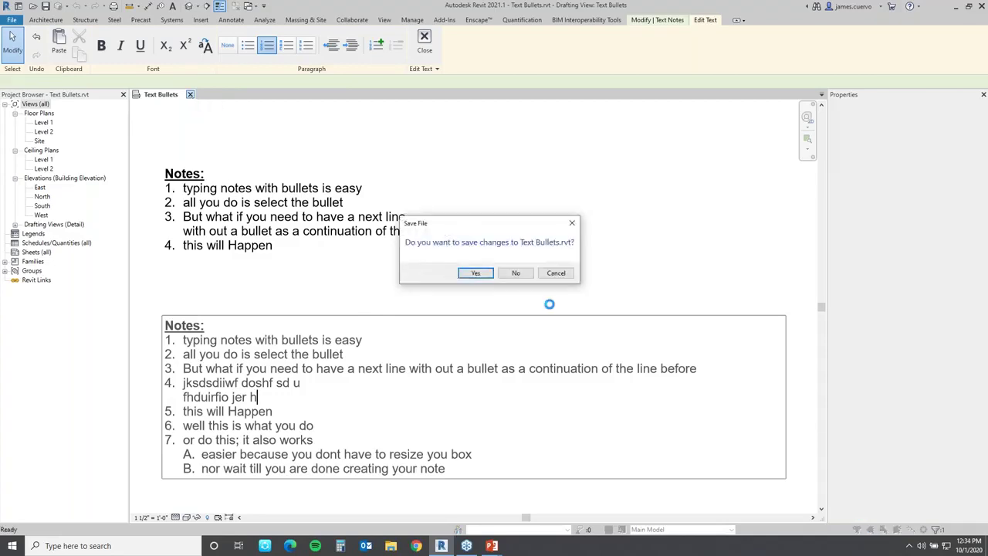
click(513, 273)
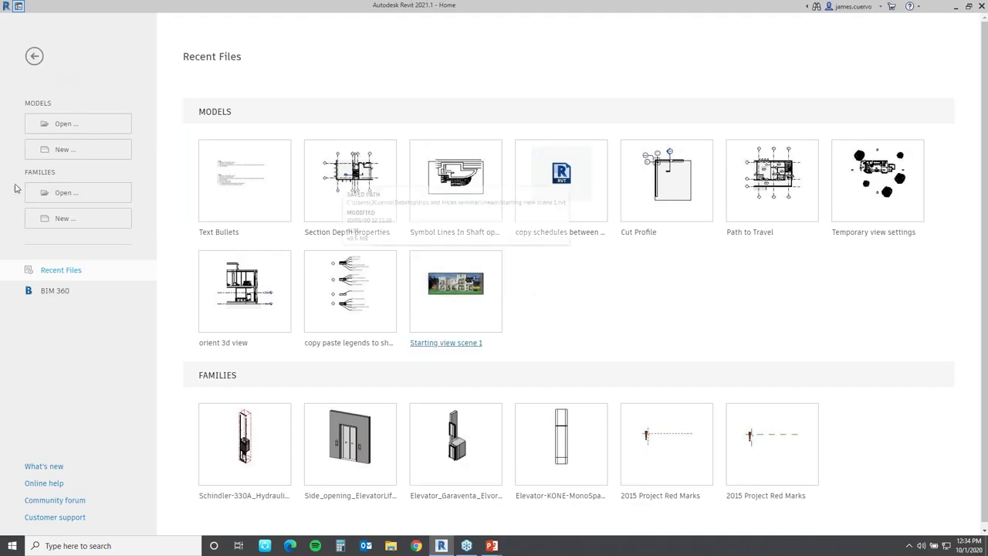
click(67, 126)
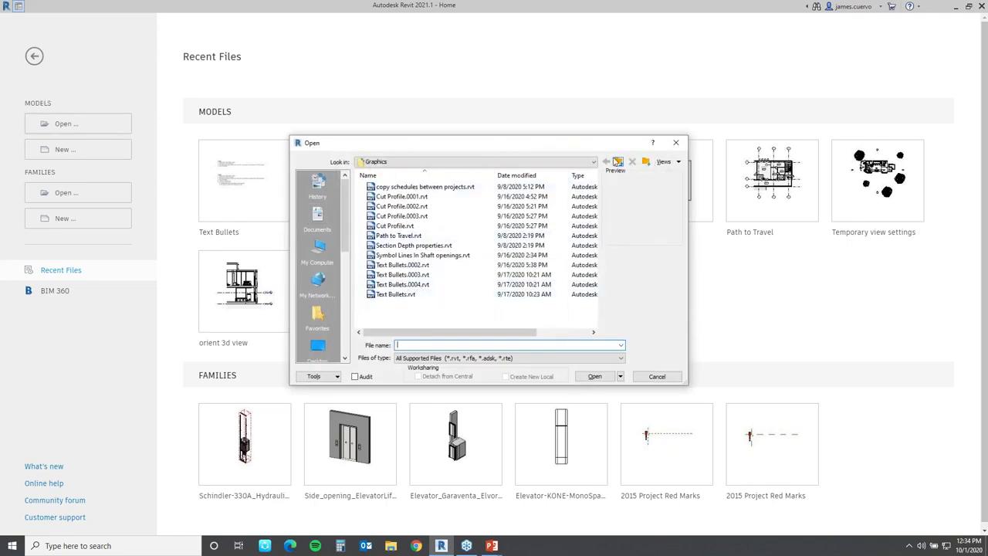
click(622, 164)
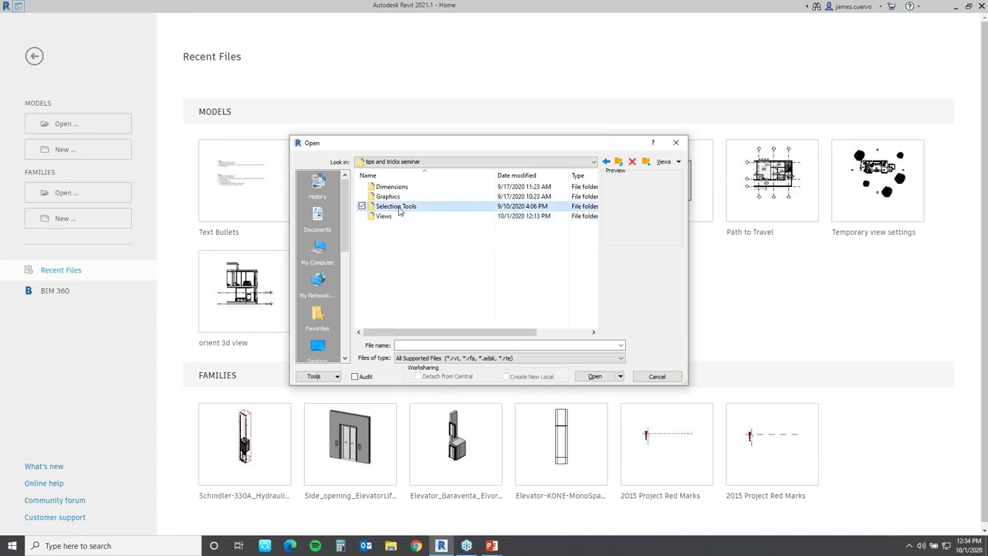
double_click(399, 206)
click(413, 189)
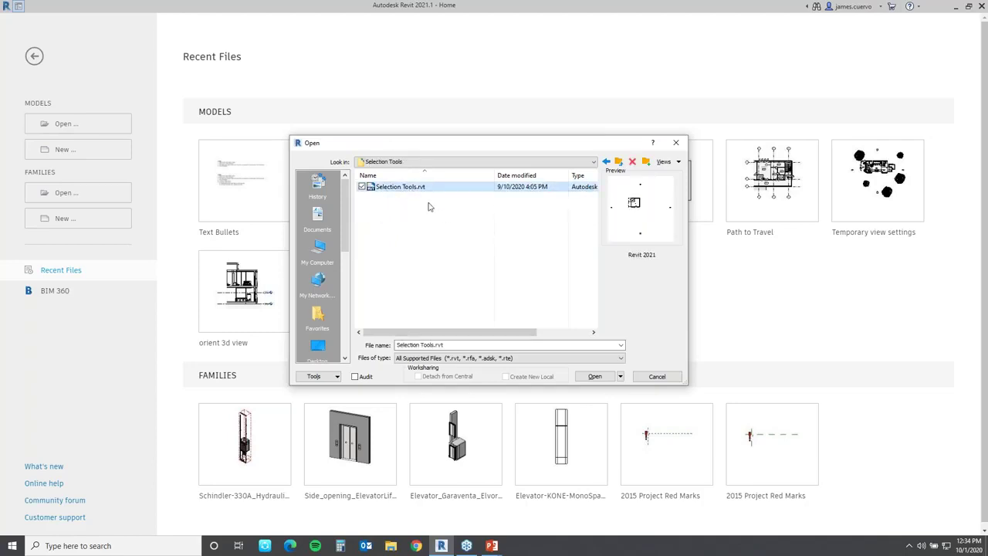
click(594, 377)
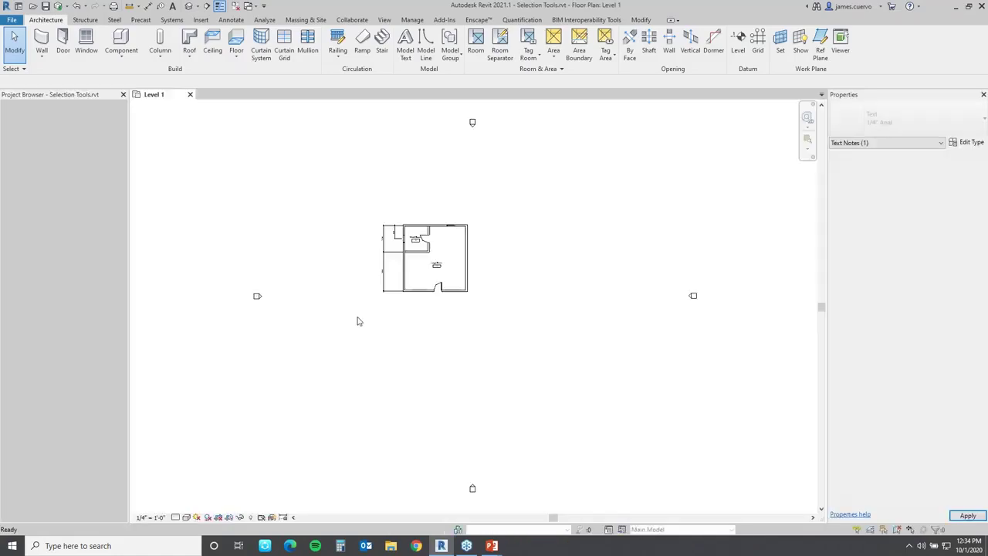
scroll(408, 267, up, 3)
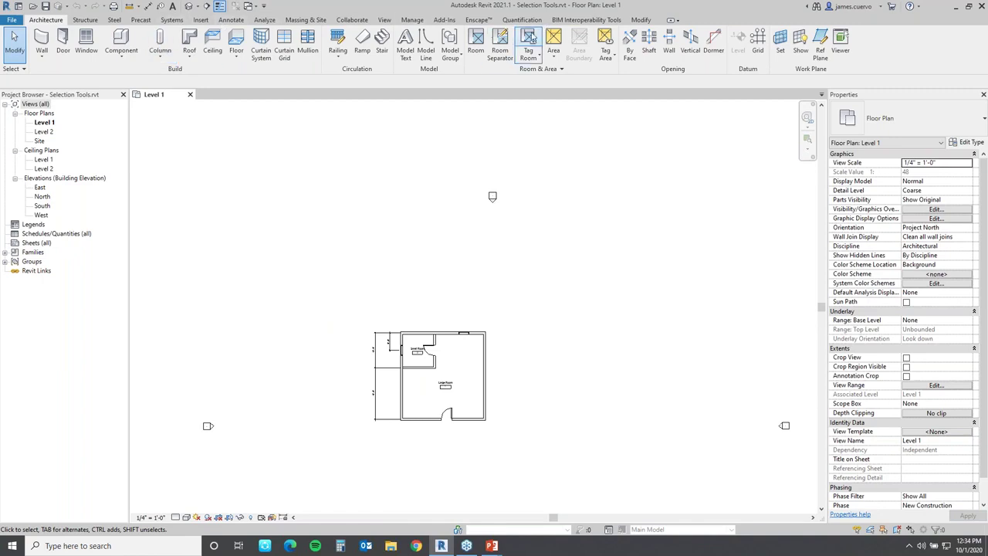
Step: In the User Interface options, turn off the Systems tab piping, electrical and mechanical tools
click(17, 7)
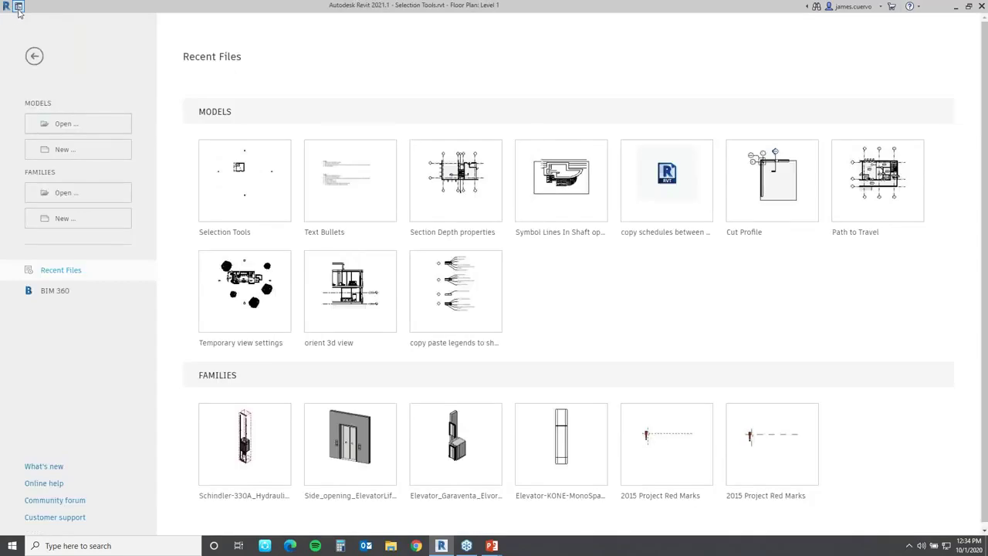
click(17, 8)
click(11, 20)
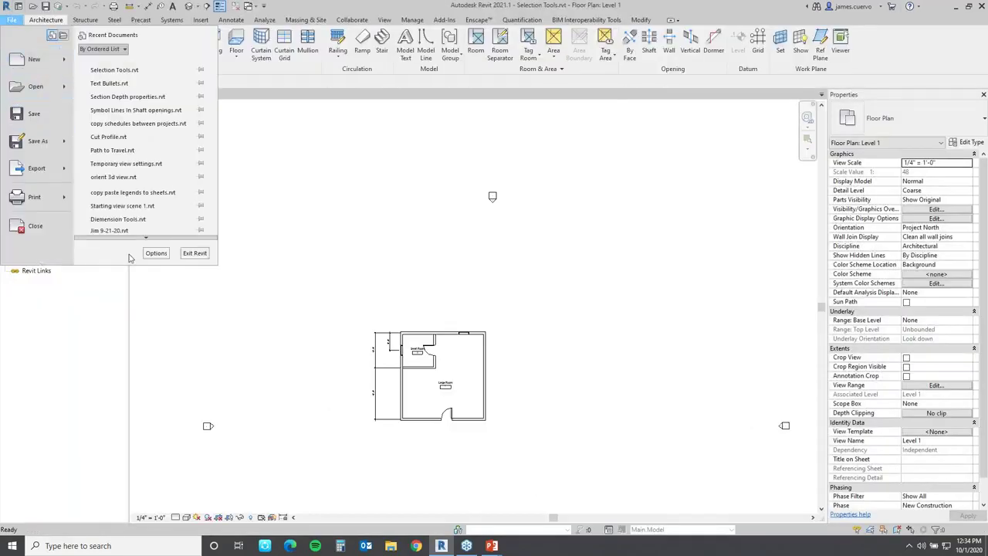
click(571, 276)
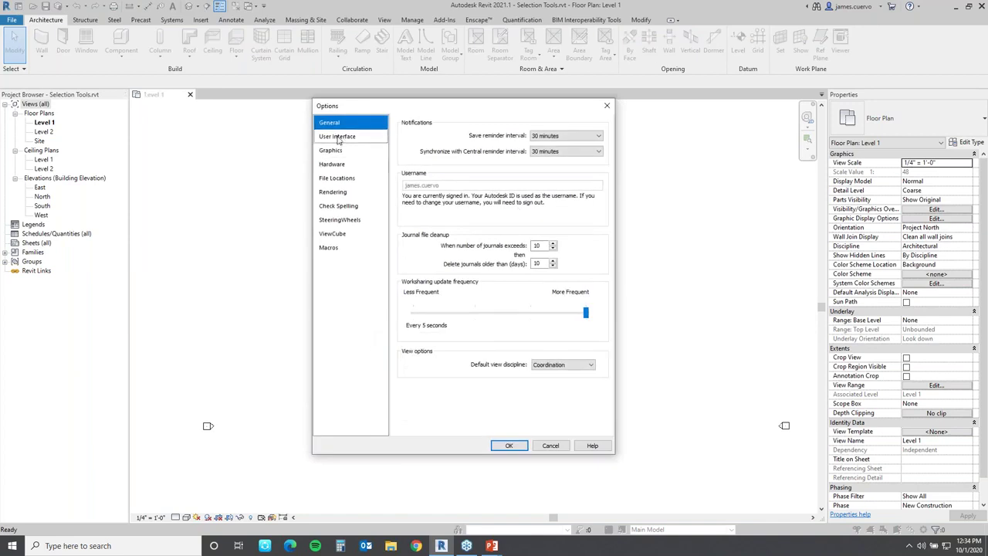
click(338, 137)
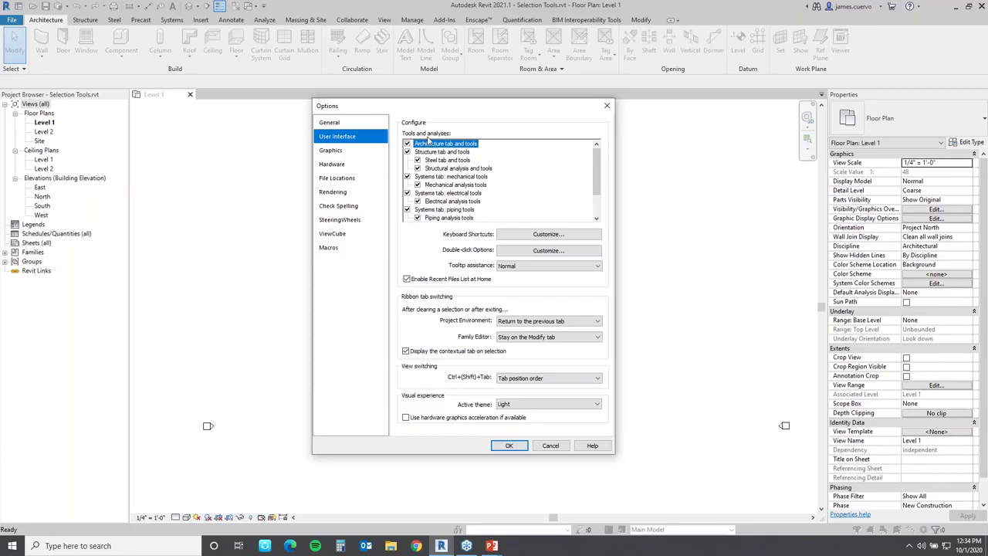
scroll(421, 214, down, 2)
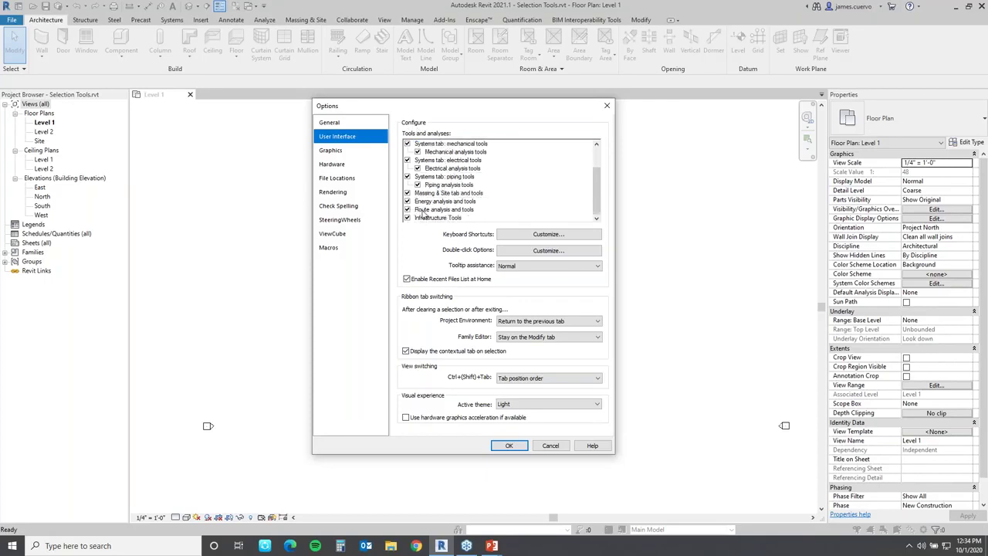
scroll(409, 198, up, 1)
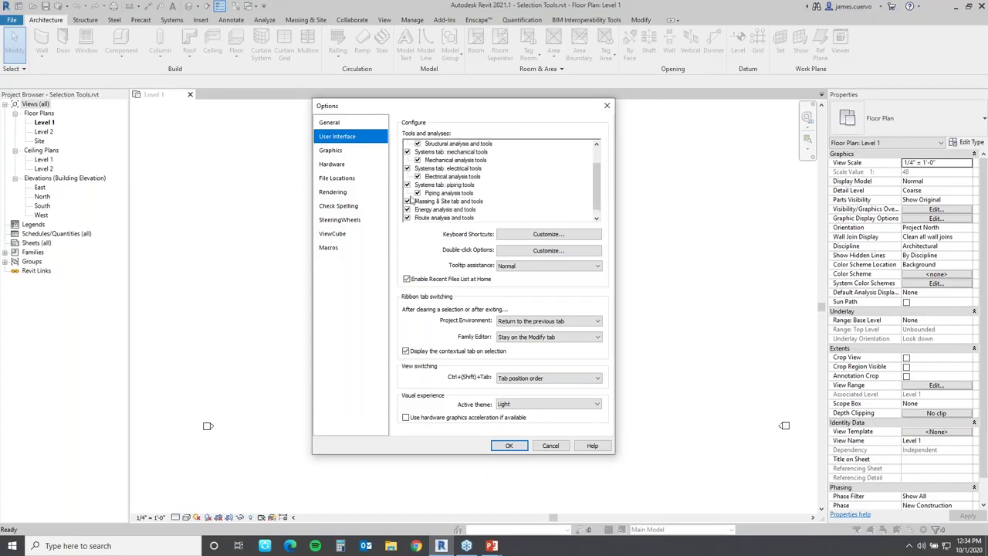
click(408, 185)
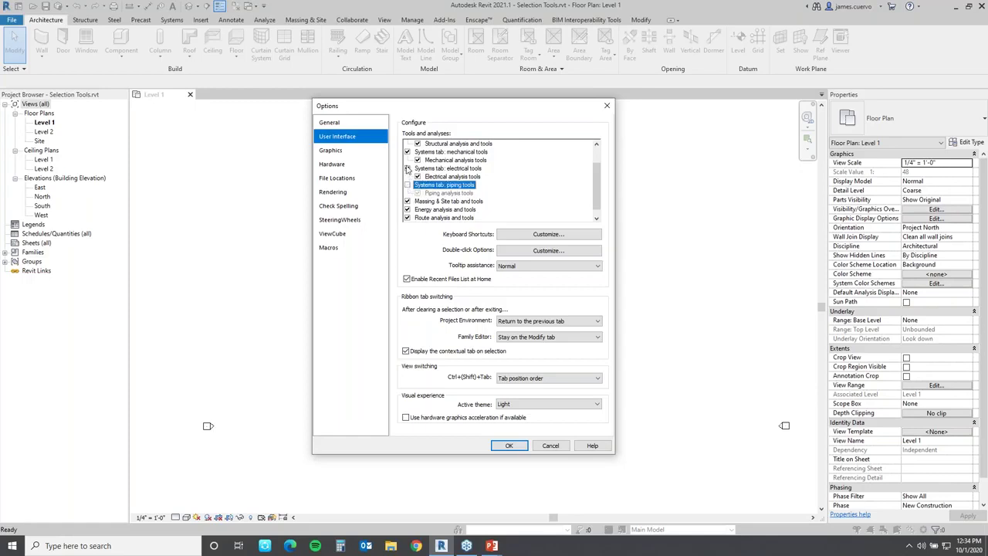
click(408, 169)
click(408, 152)
Step: Turn off the Structure tab and tools as well, and apply the interface options
scroll(409, 158, up, 1)
scroll(421, 179, up, 1)
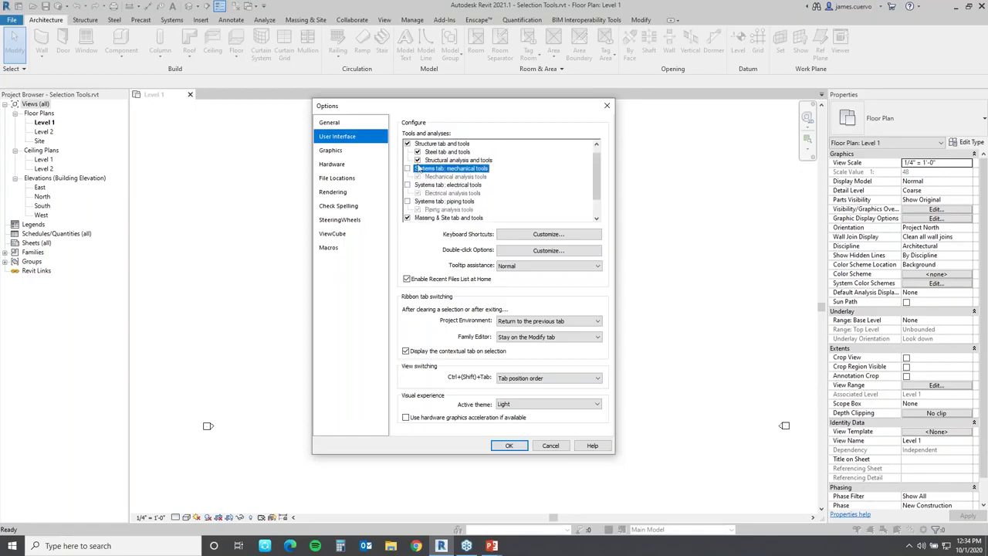
click(407, 144)
scroll(426, 201, down, 1)
scroll(429, 201, down, 1)
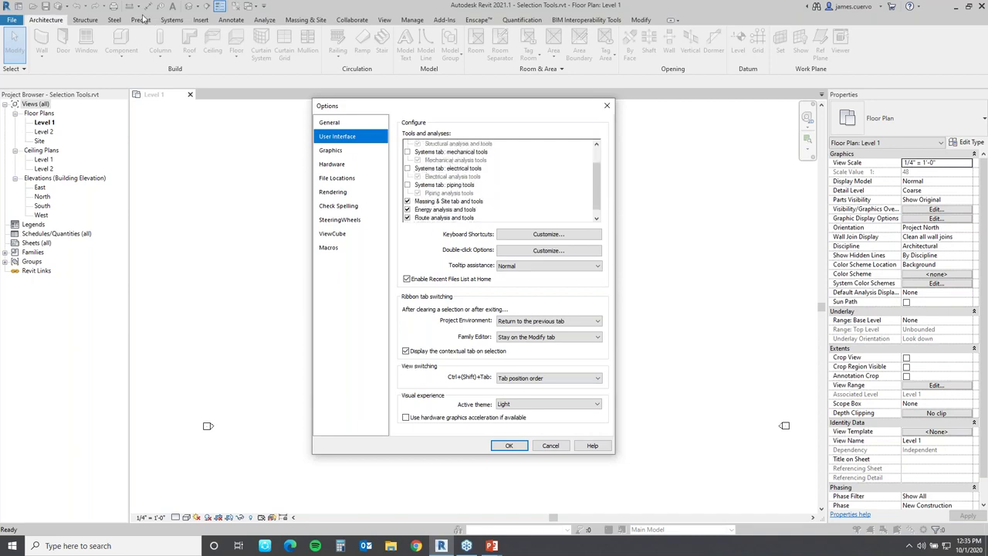
scroll(438, 178, up, 1)
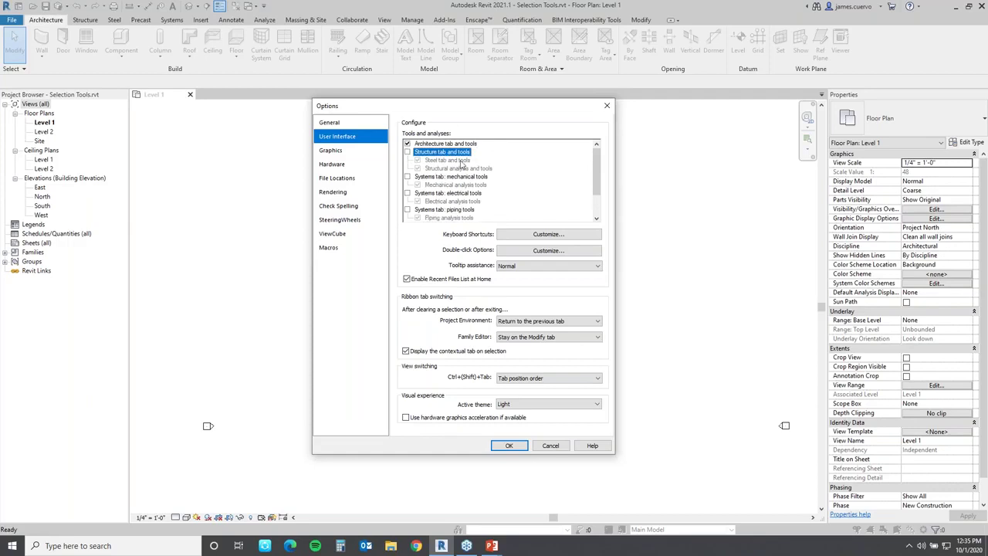
click(509, 445)
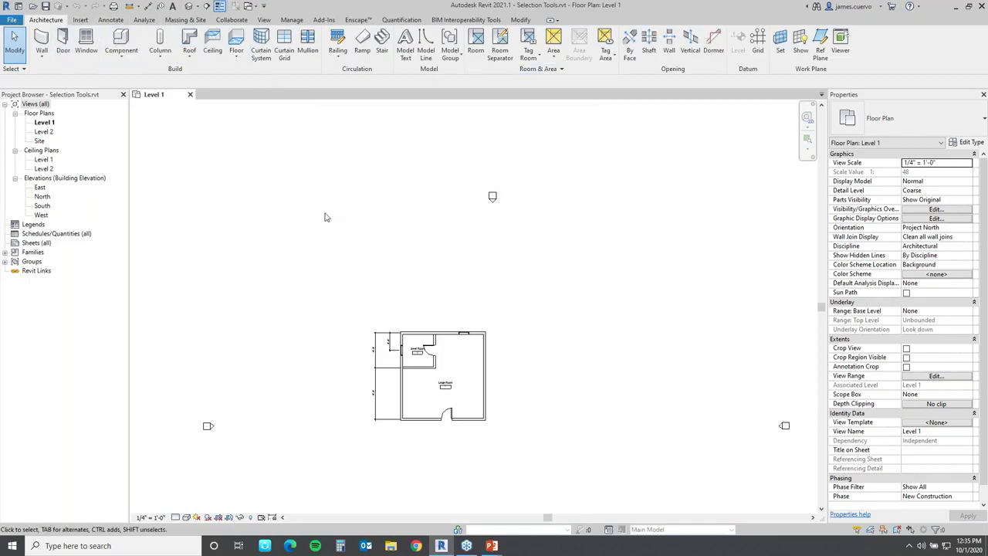
Step: Open the room tag family from the Large Room tag for editing and close it without saving changes
middle_drag(371, 307, 341, 221)
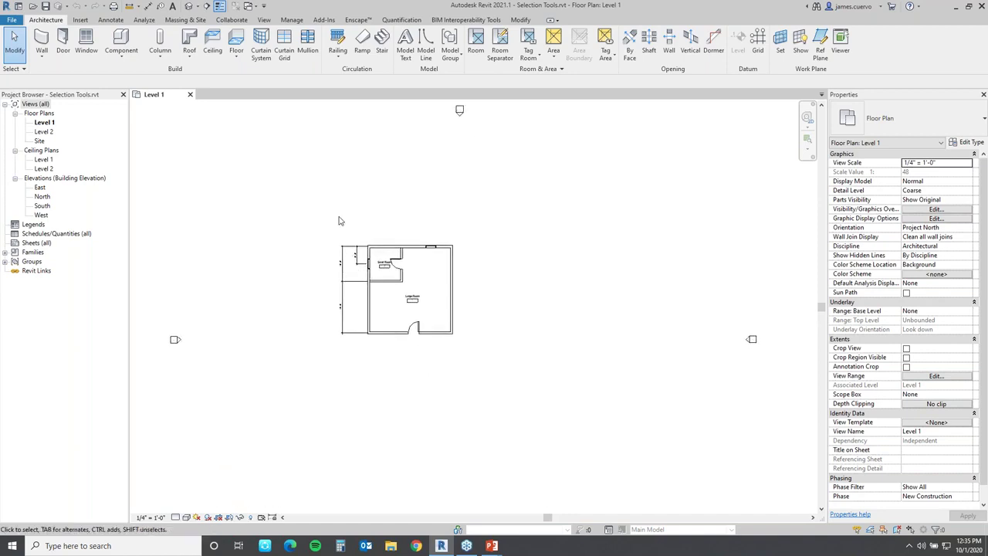
scroll(395, 303, up, 2)
scroll(395, 302, up, 2)
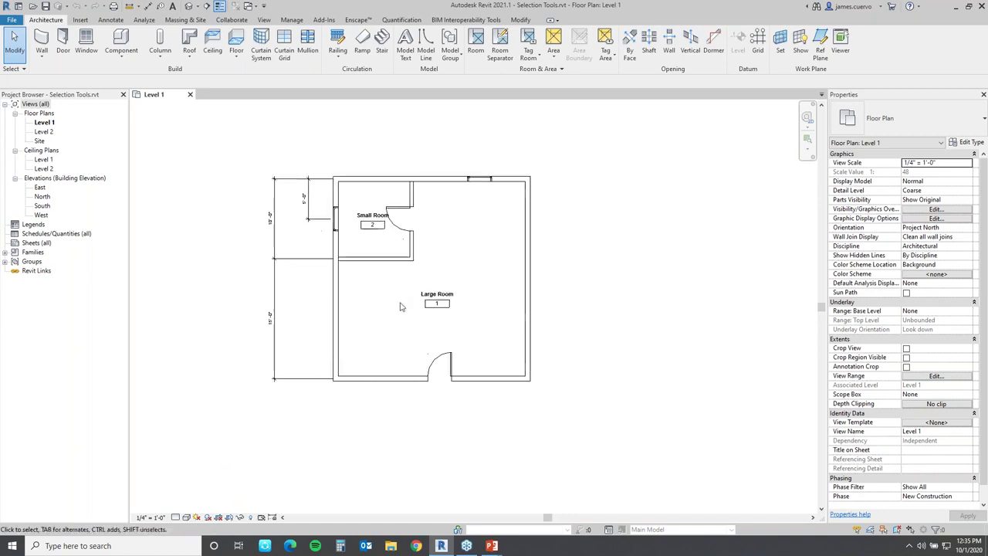
click(459, 302)
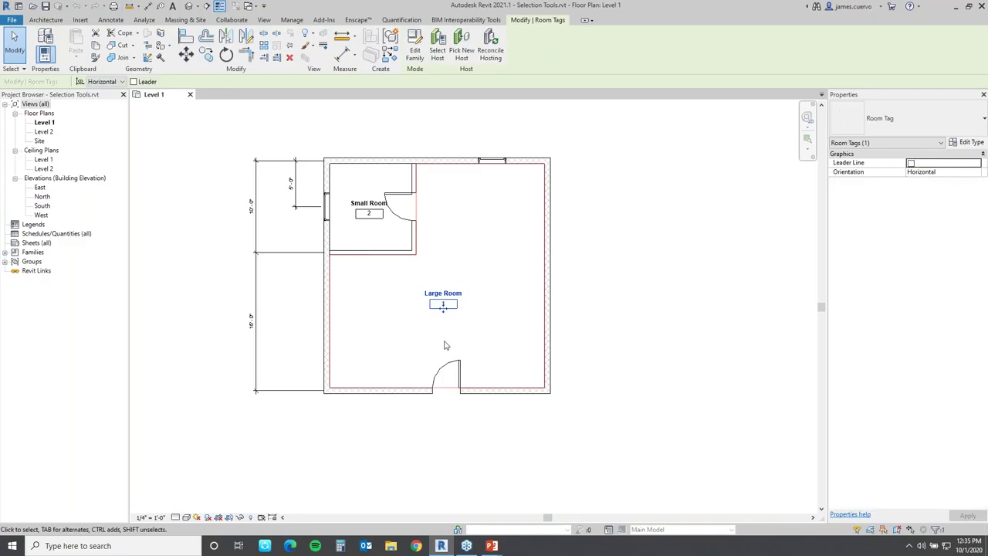
double_click(456, 317)
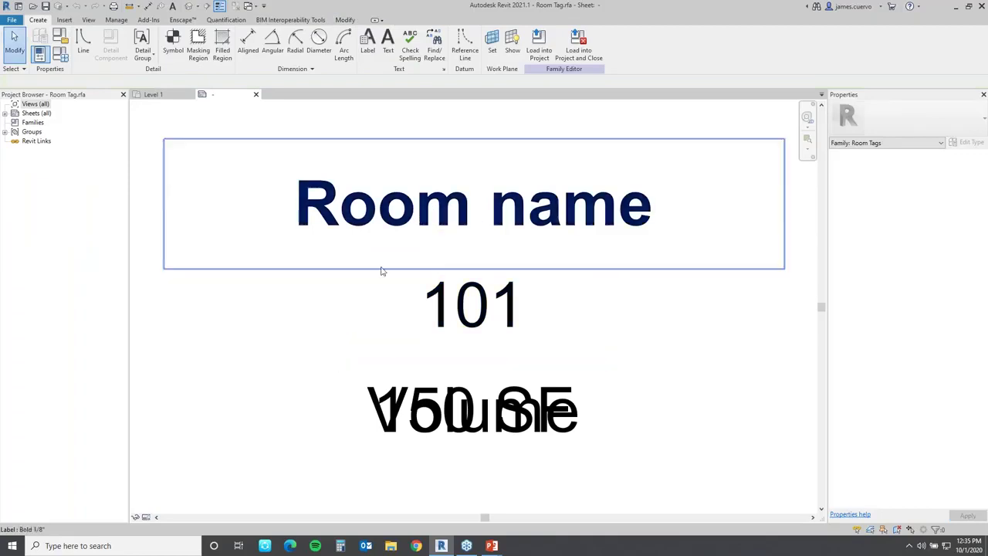
click(256, 94)
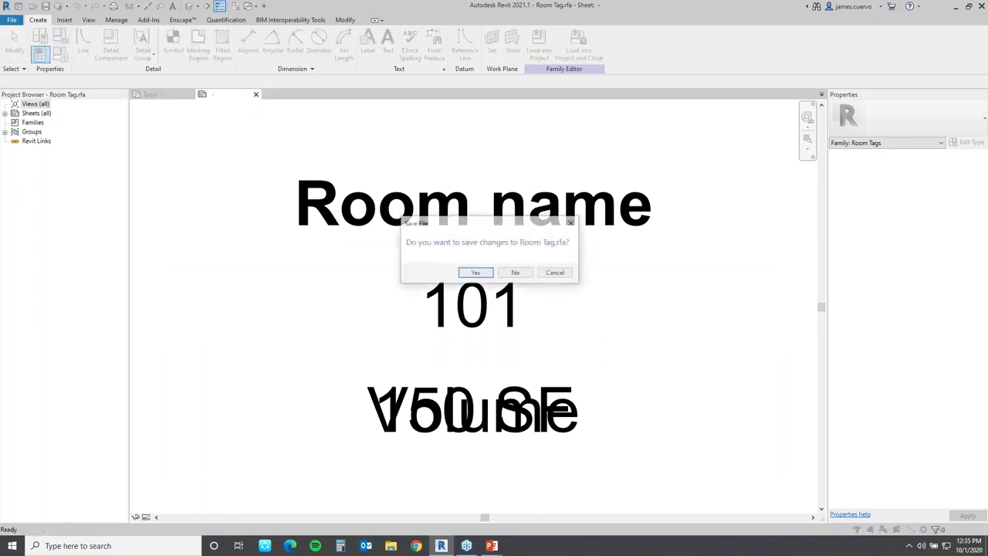
click(516, 273)
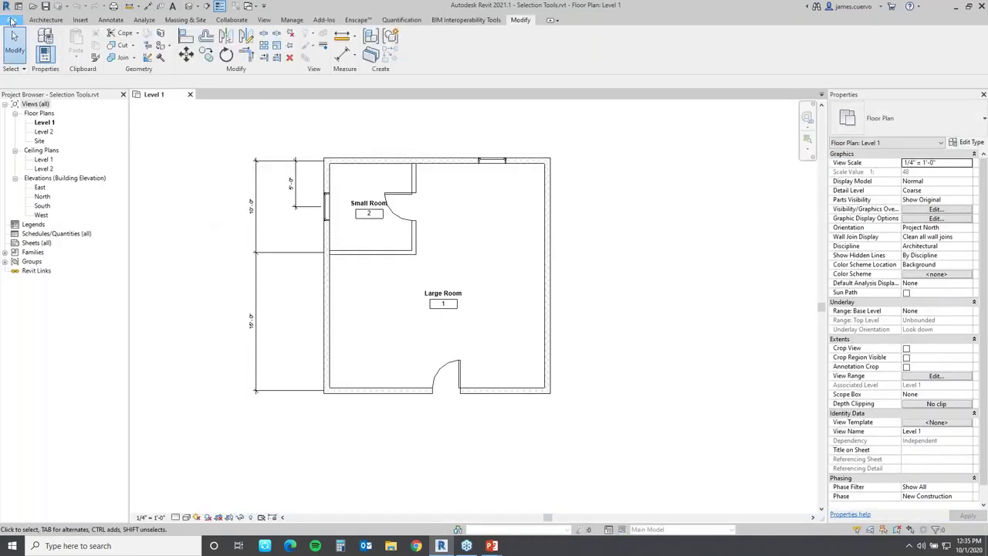
Step: In the User Interface options, set the double-click action for the Family element type to Do Nothing and apply the options
click(12, 20)
click(156, 253)
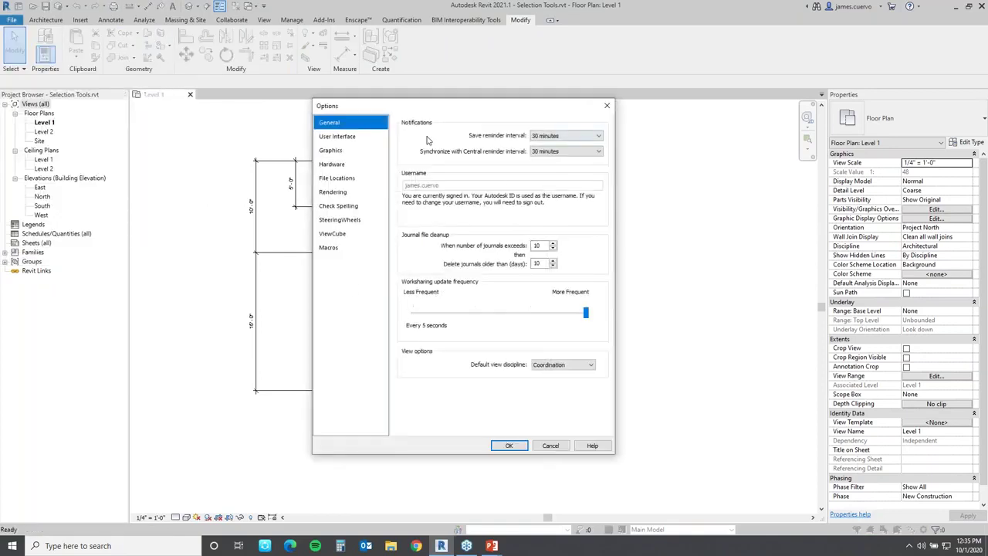
click(332, 137)
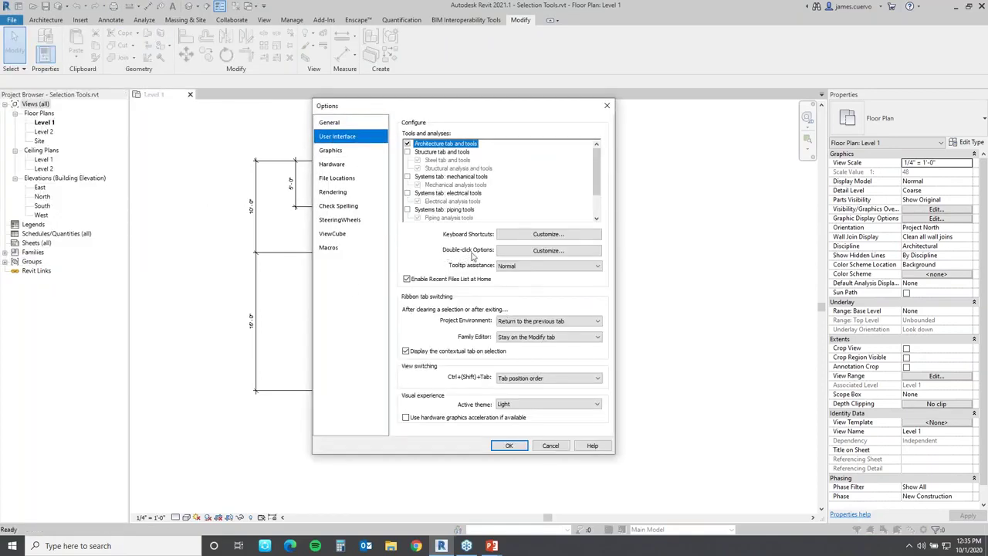
click(540, 254)
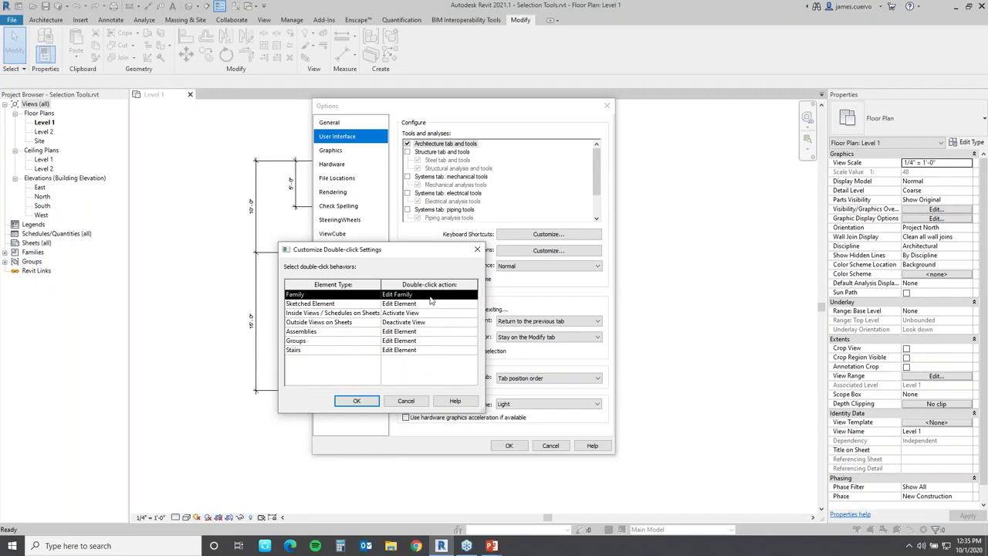
click(468, 295)
click(472, 296)
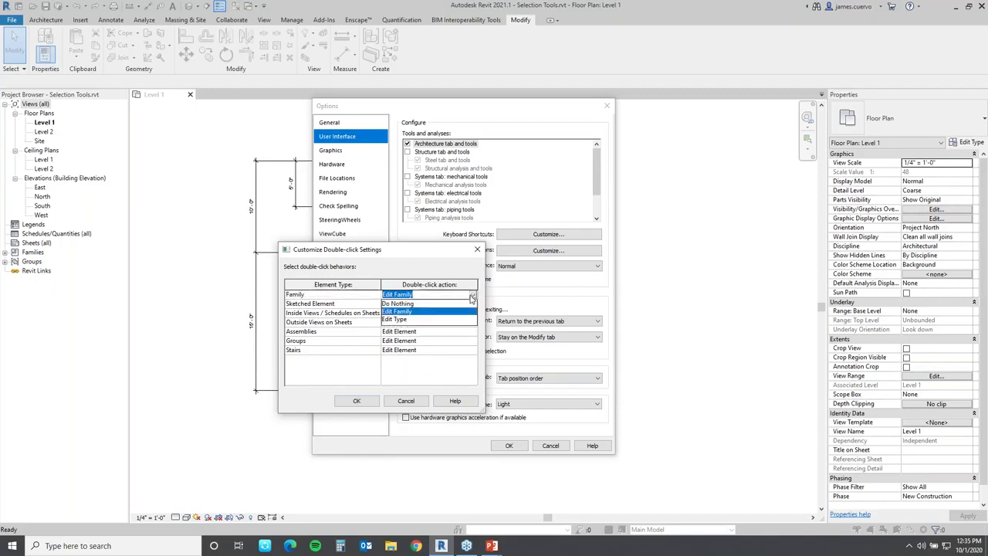
click(400, 303)
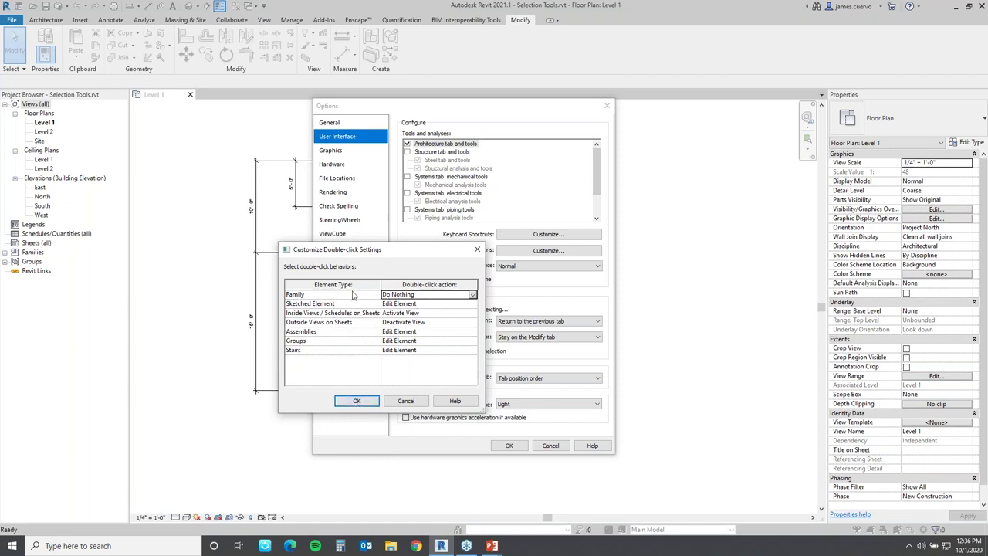
click(356, 402)
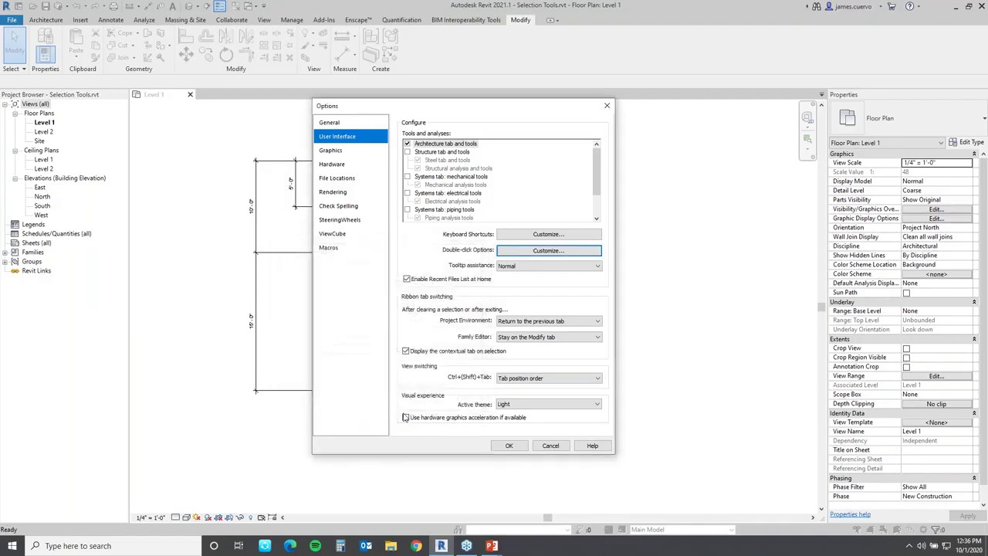
click(506, 445)
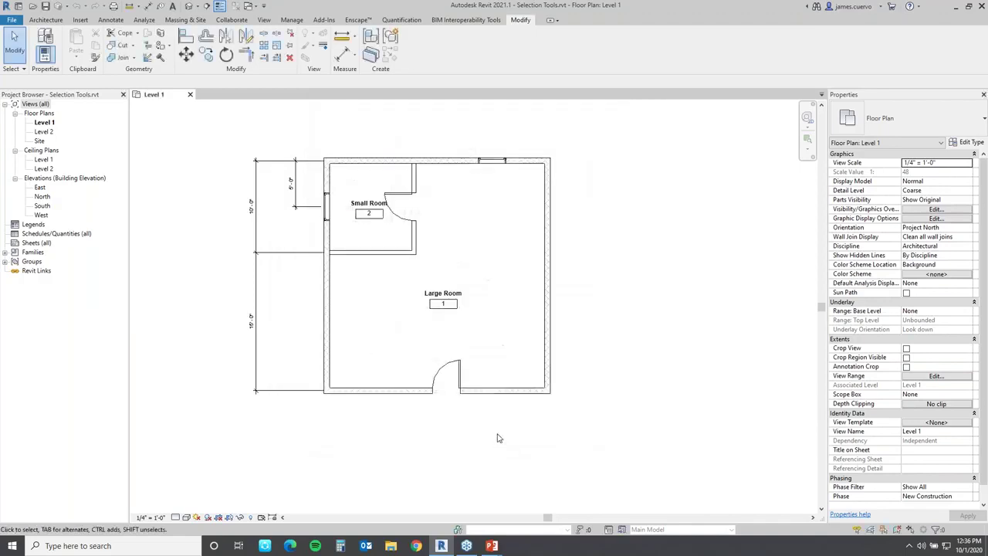
Step: Open the Large Room tag's name and number for in-place editing and clear the selection
click(453, 311)
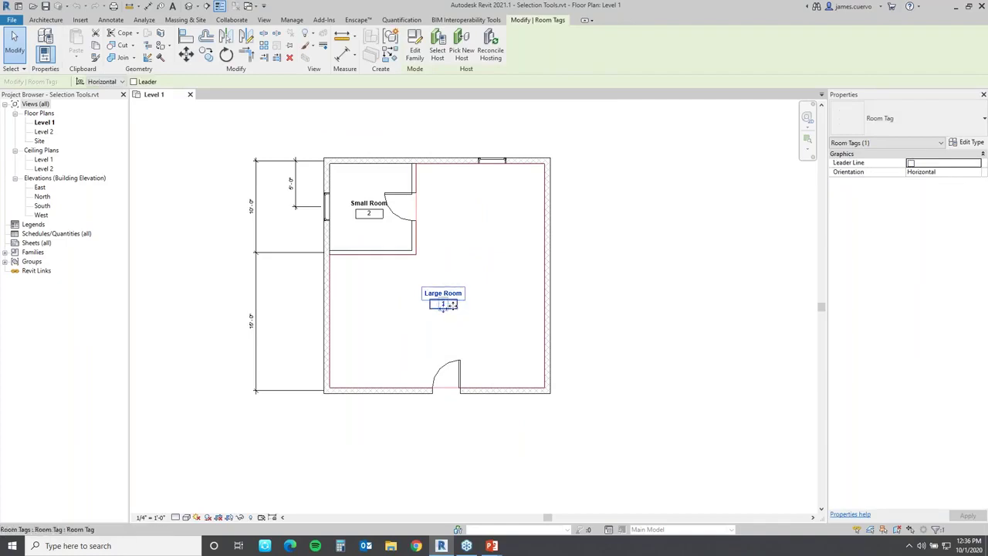
click(456, 294)
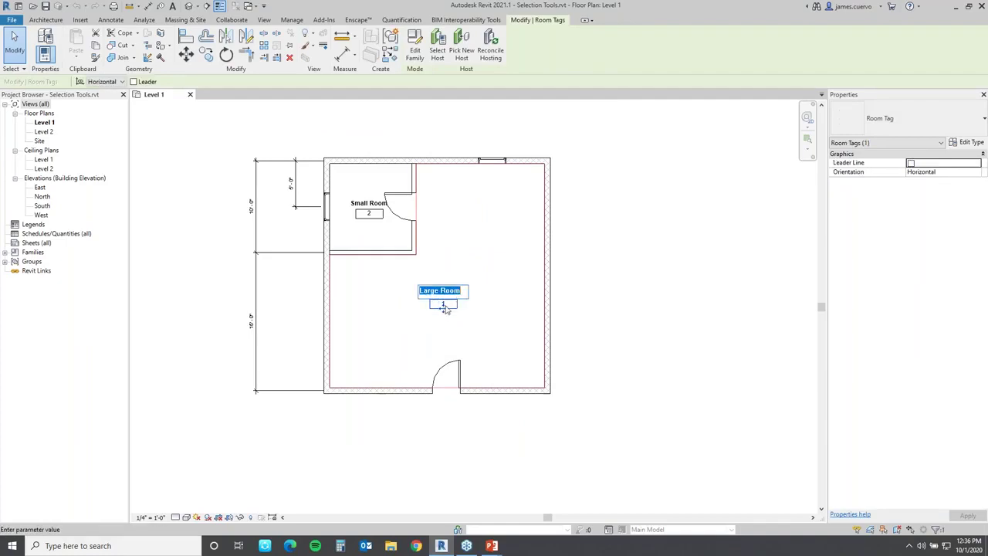
click(444, 309)
click(442, 308)
click(618, 280)
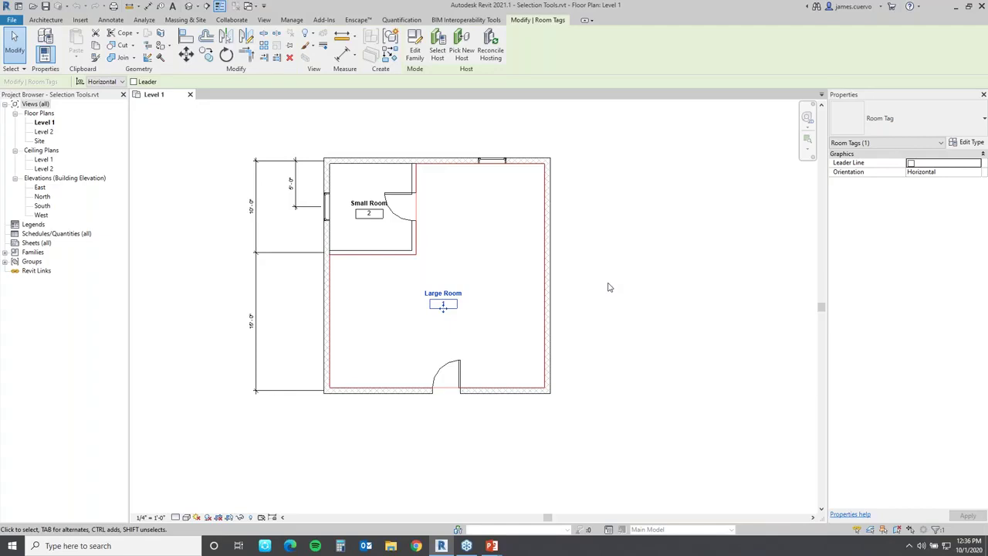
click(502, 232)
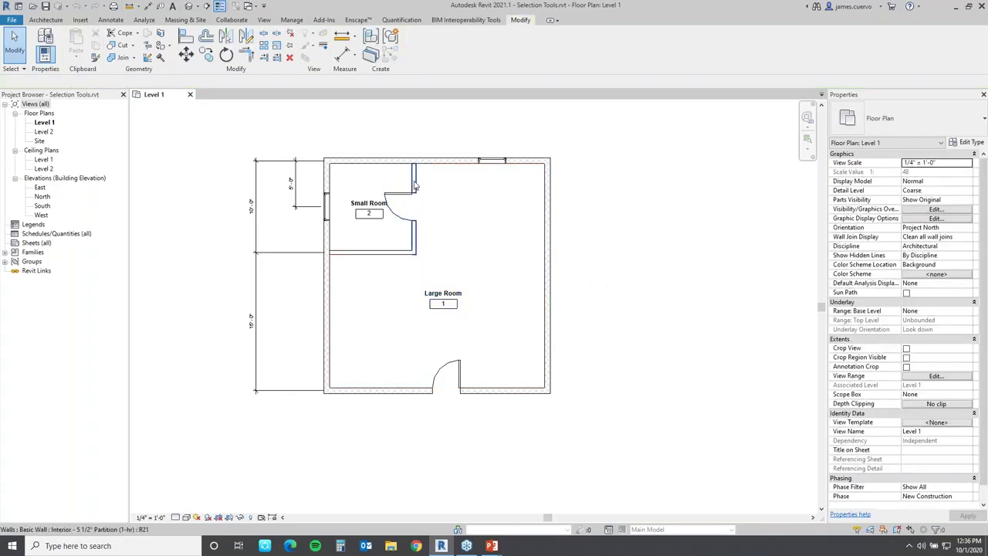
Step: Select the two interior partition walls enclosing Small Room together and clear the selection
click(414, 185)
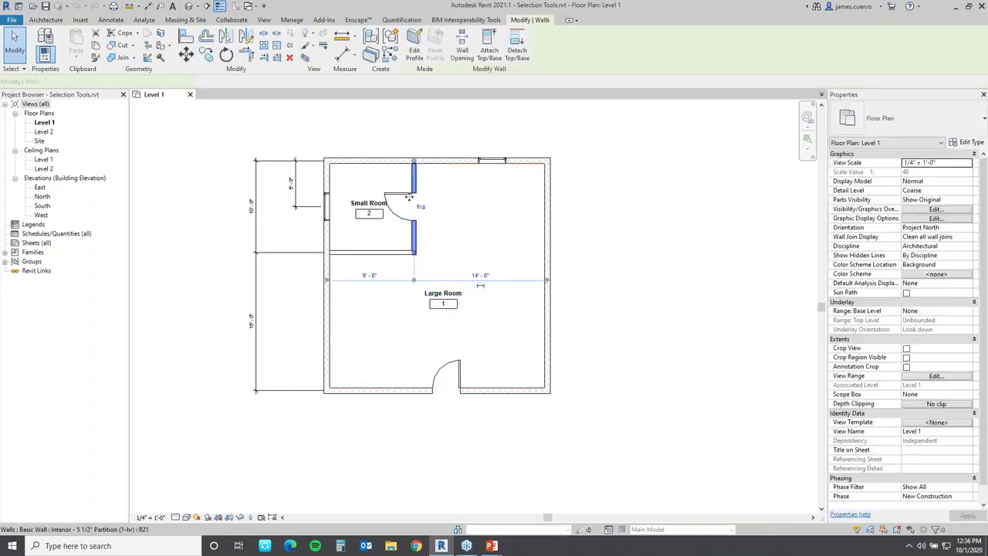
ctrl+click(393, 257)
click(524, 257)
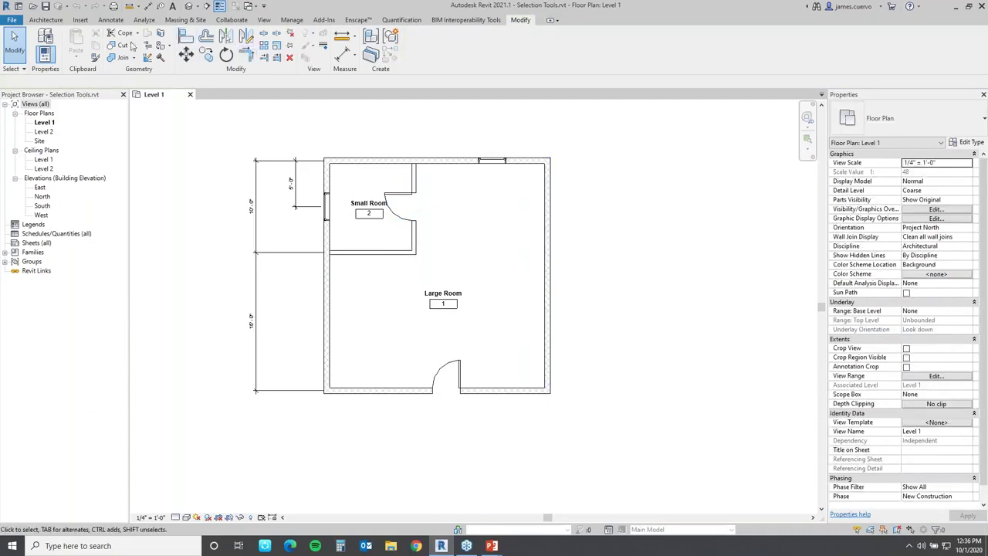
Step: Place a Fixed 36" x 48" window in Large Room's right exterior wall and end the window placement
click(46, 19)
click(80, 43)
click(548, 311)
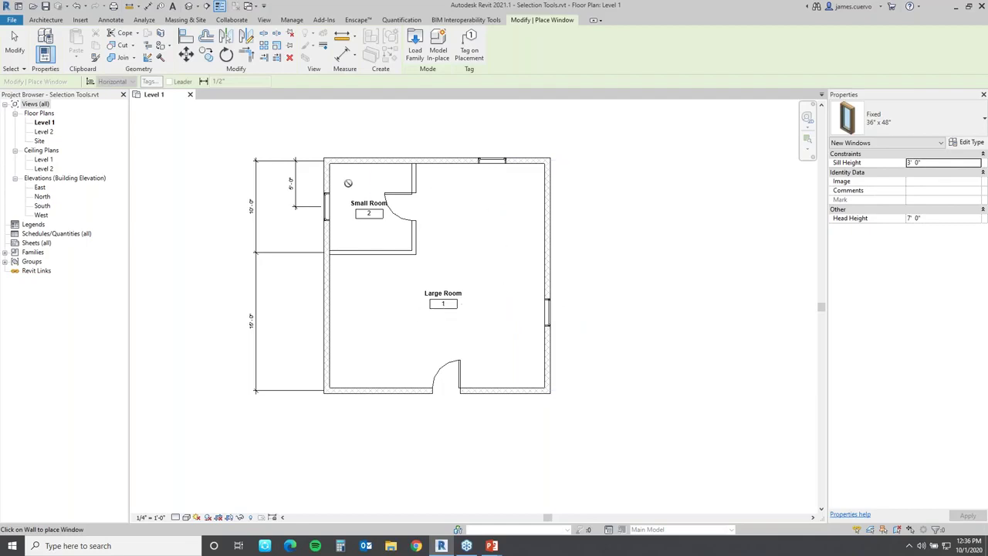
right_click(439, 247)
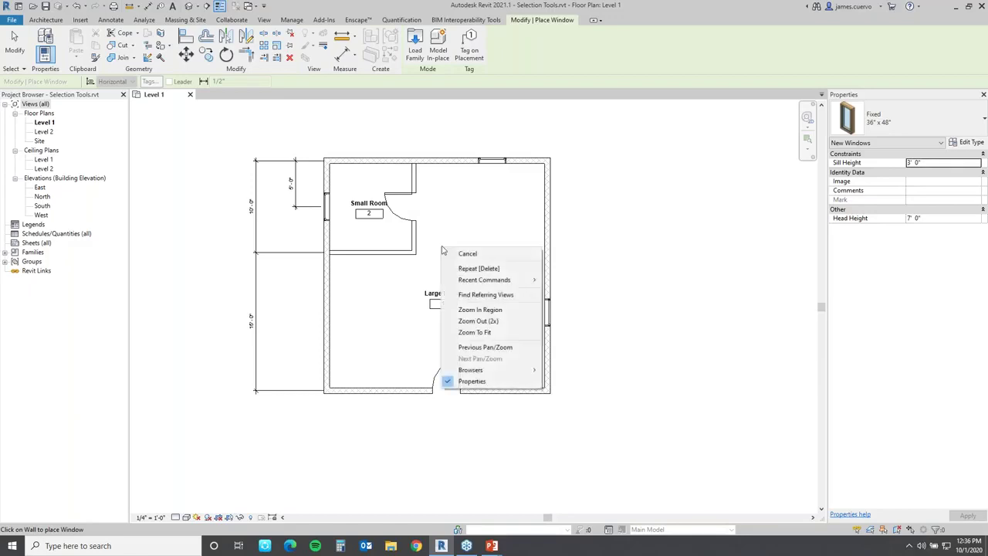
mouse_move(460, 286)
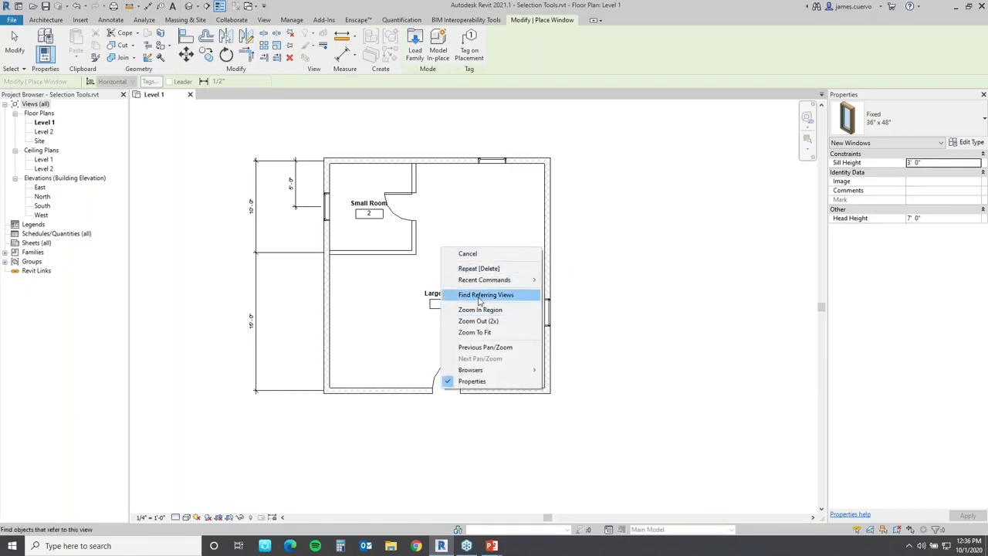
click(468, 253)
Step: Restore the previous selection of the two Small Room partition walls and clear it again
right_click(434, 223)
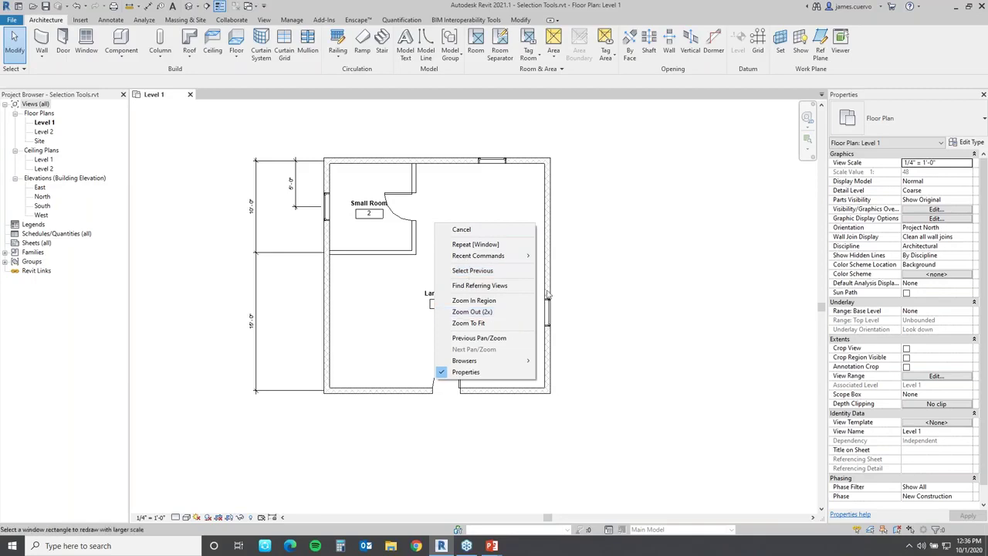
click(497, 276)
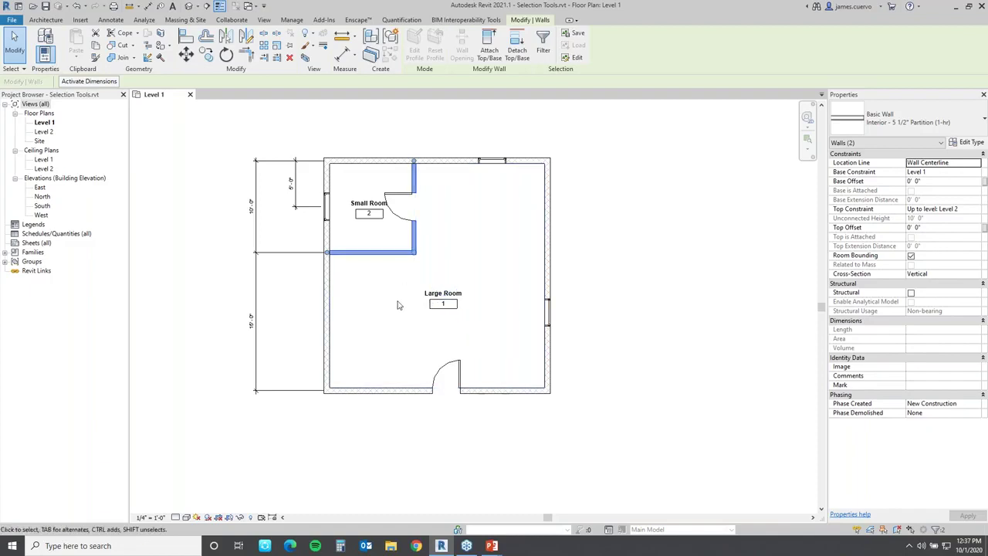
key(Escape)
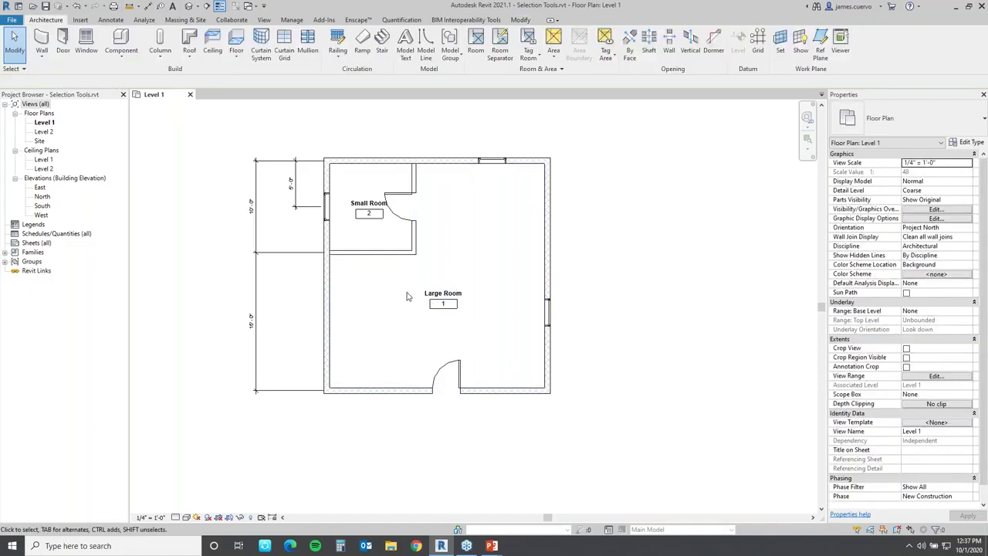
Step: Copy Small Room's right partition wall with its door 6'-0" to the right and flip the copied door to swing away from Small Room
click(414, 242)
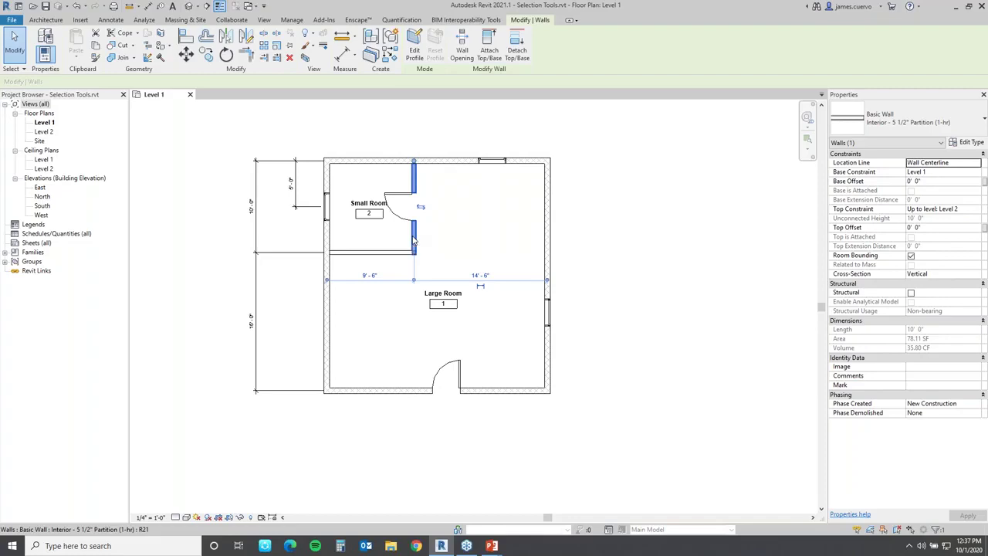
drag(413, 237, 467, 232)
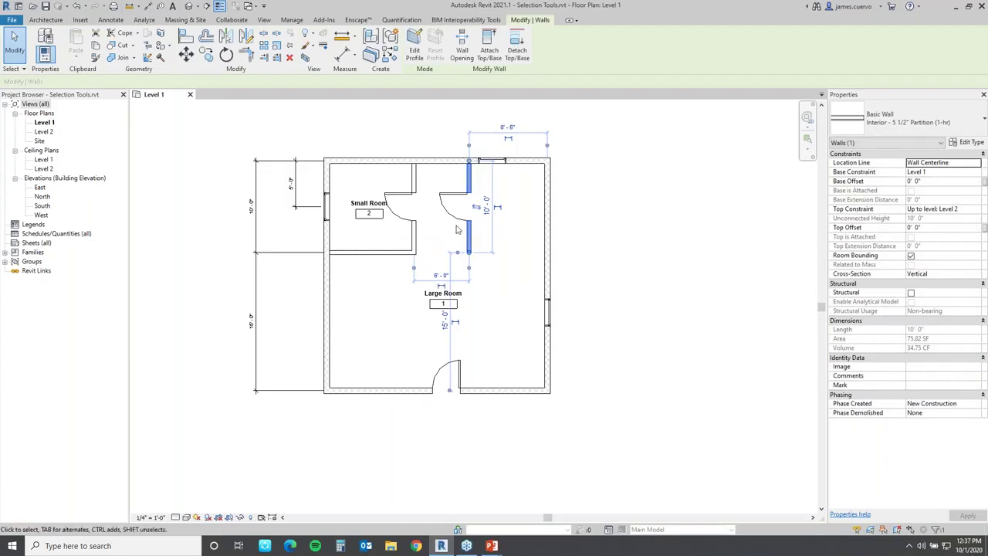
click(476, 207)
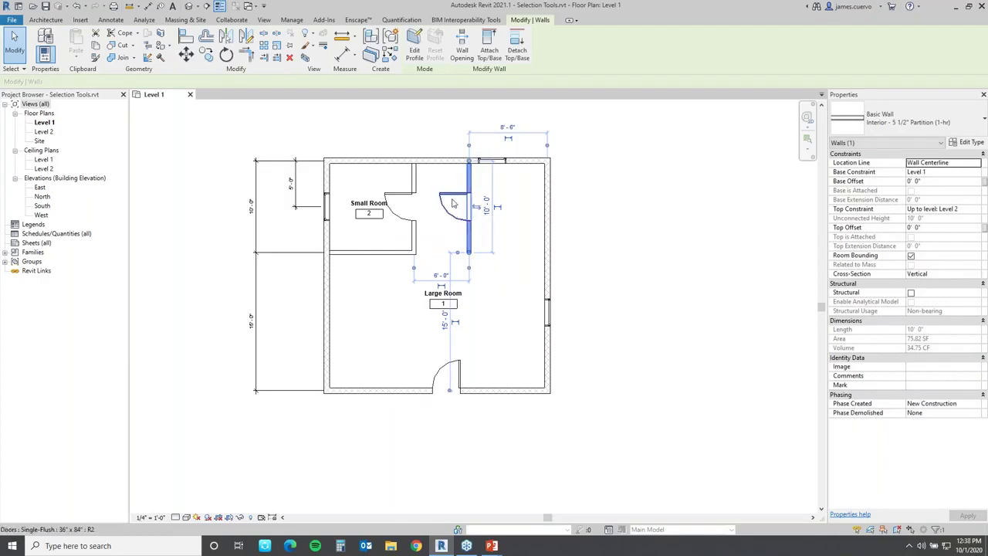
click(453, 203)
click(454, 212)
click(506, 259)
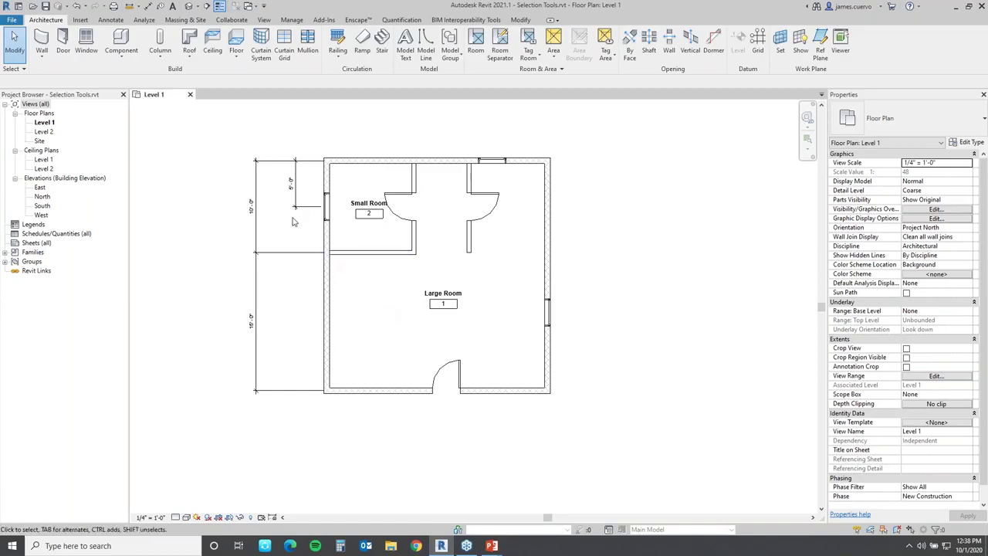
Step: Toggle the constraint lock of the 5'-0" dimension beside Small Room's window and show the dimension's related elements
scroll(295, 224, up, 2)
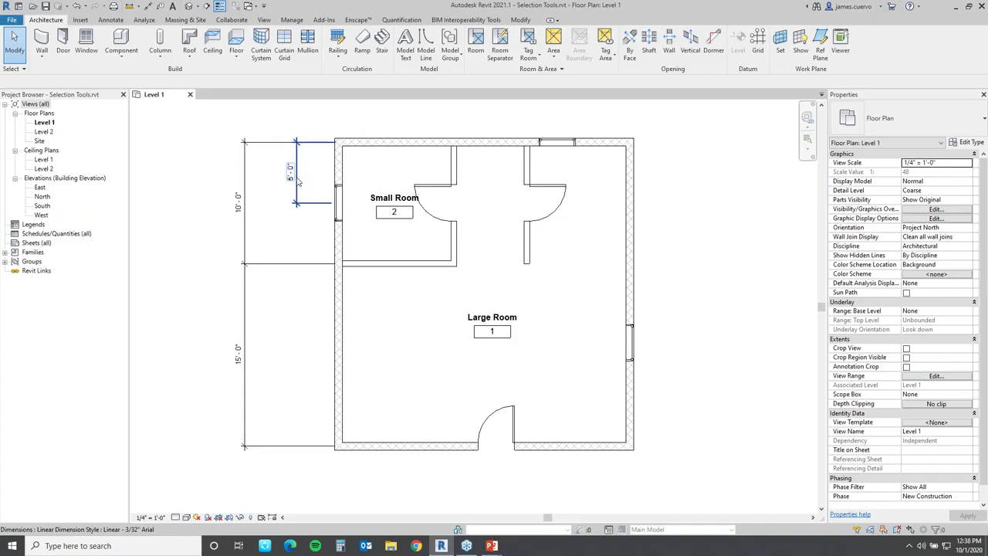
click(296, 179)
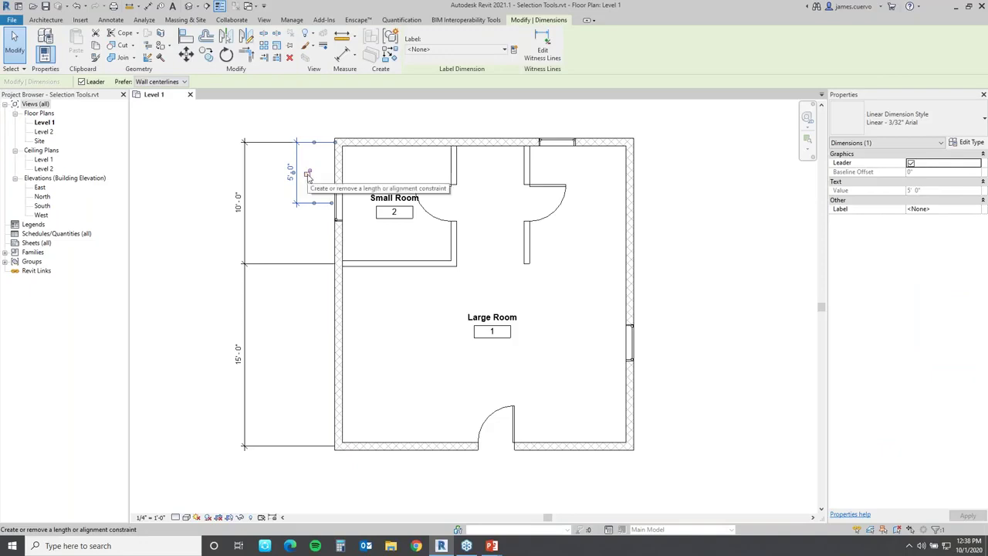
right_click(308, 175)
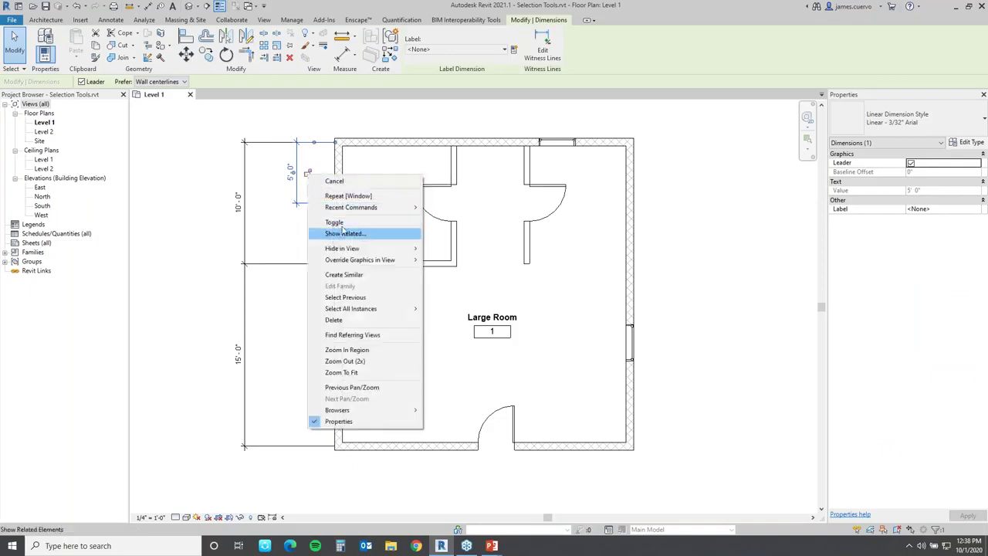
click(336, 130)
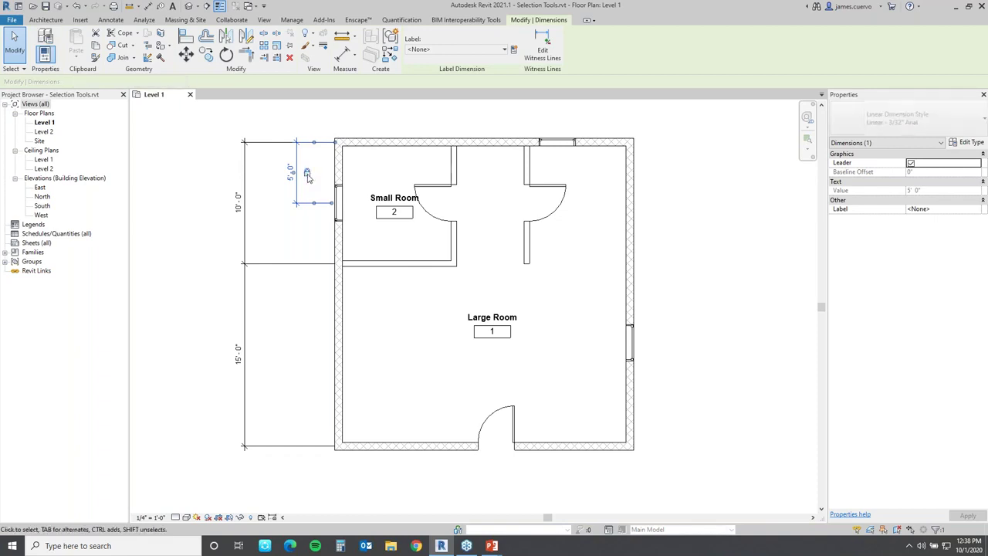
click(307, 174)
right_click(307, 176)
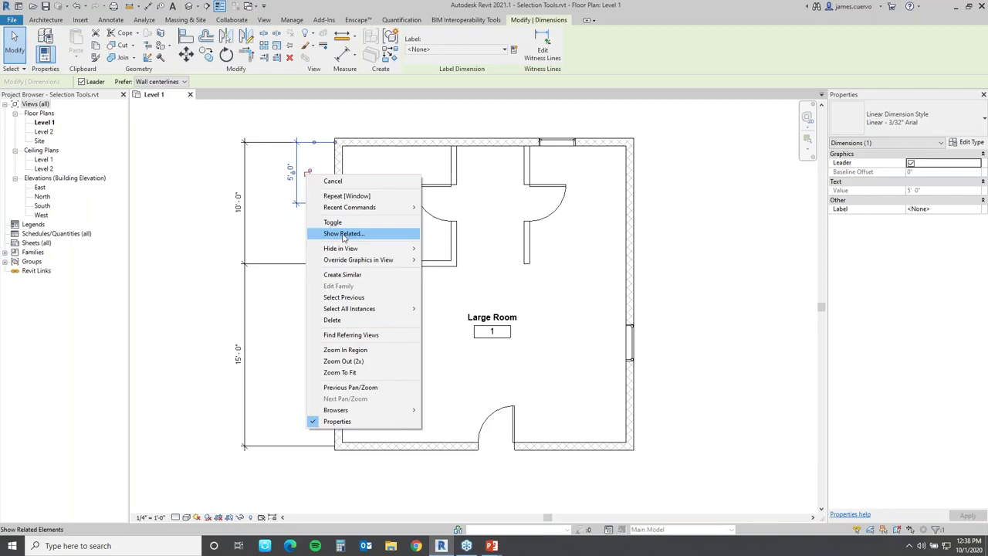
click(344, 234)
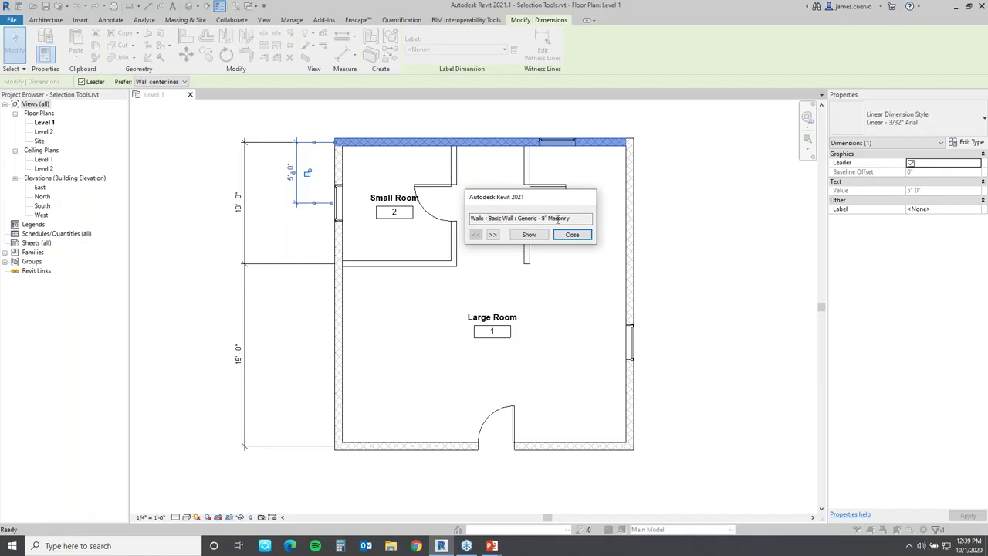
Step: Show the masonry wall and Fixed 36" x 48" window related to the 5'-0" dimension, close the list and return to the Level 1 plan
click(528, 236)
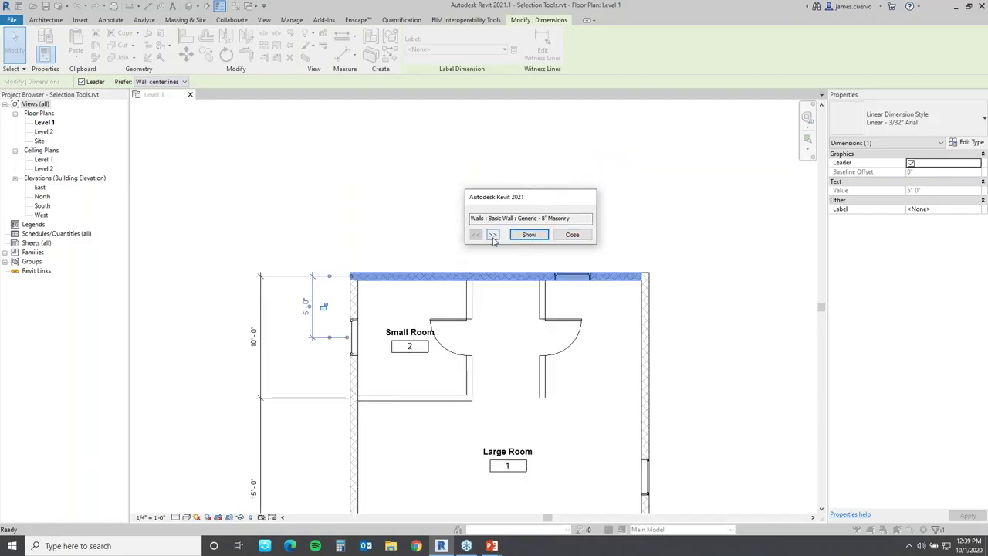
click(493, 235)
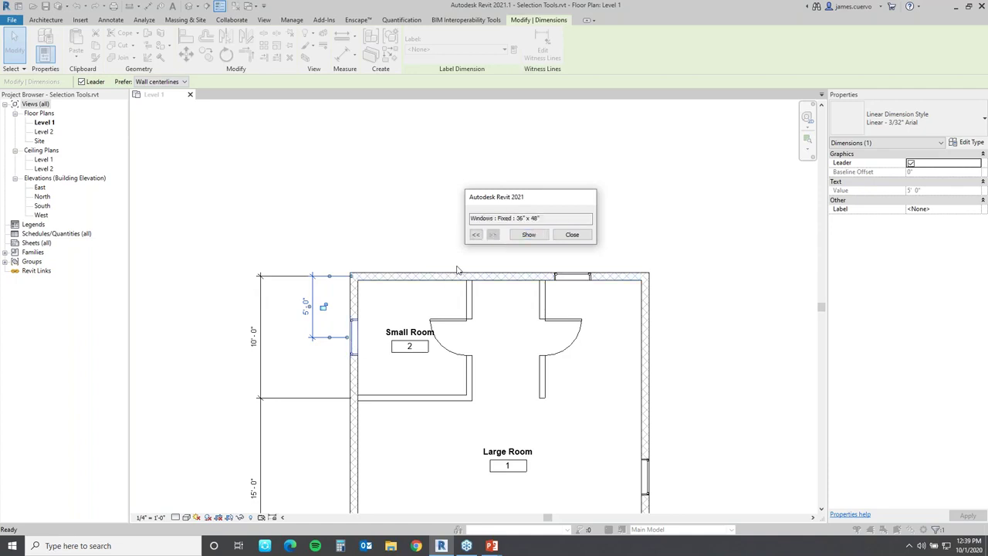
click(531, 235)
click(513, 289)
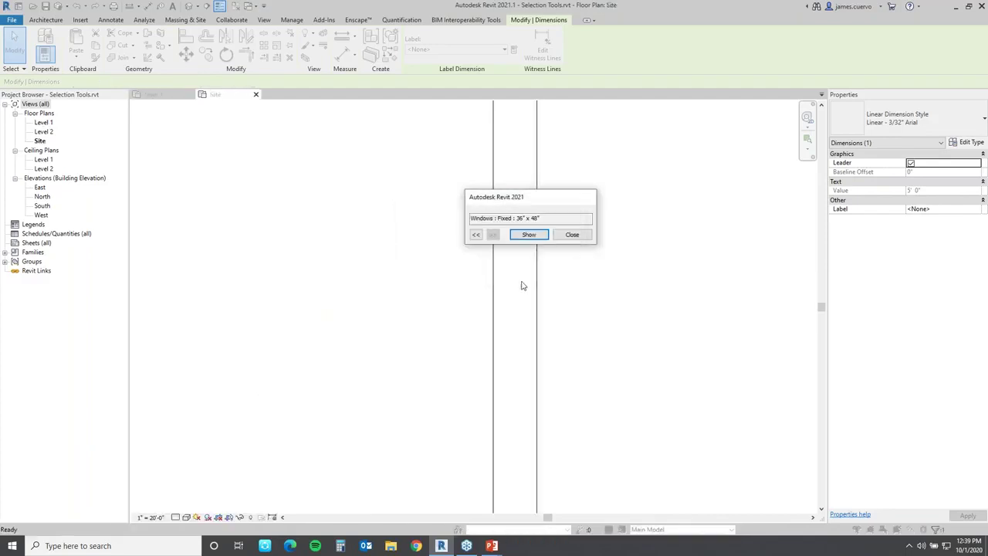
click(569, 236)
scroll(549, 249, down, 5)
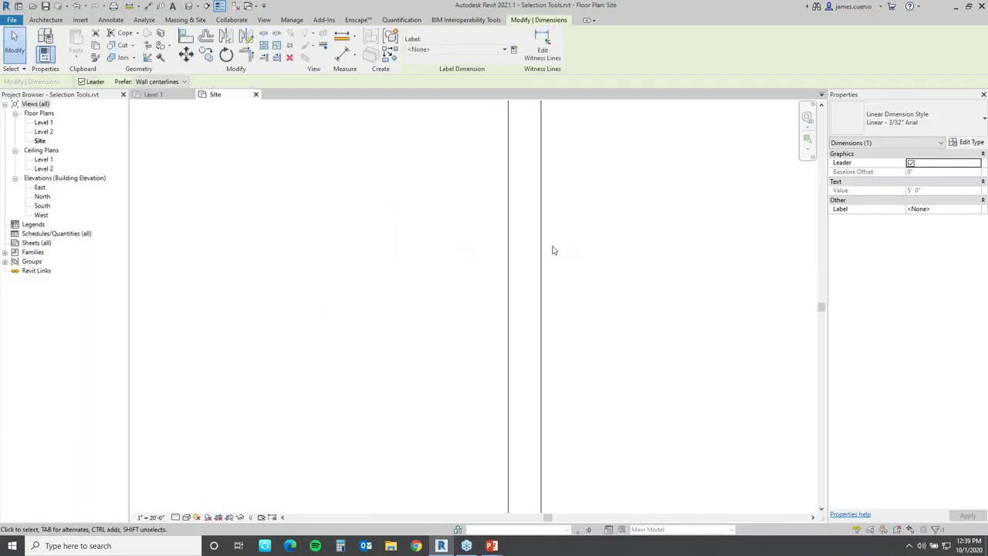
click(513, 256)
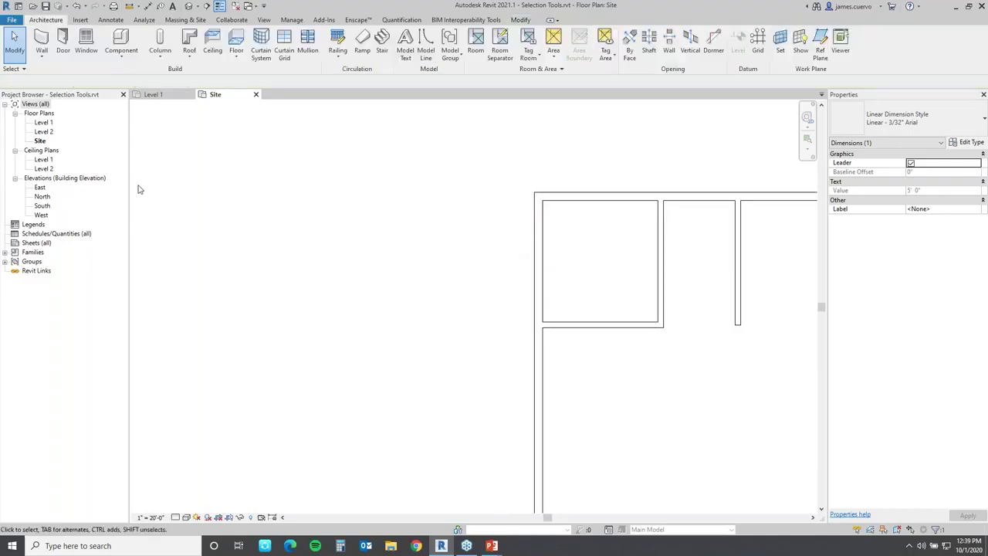
double_click(43, 122)
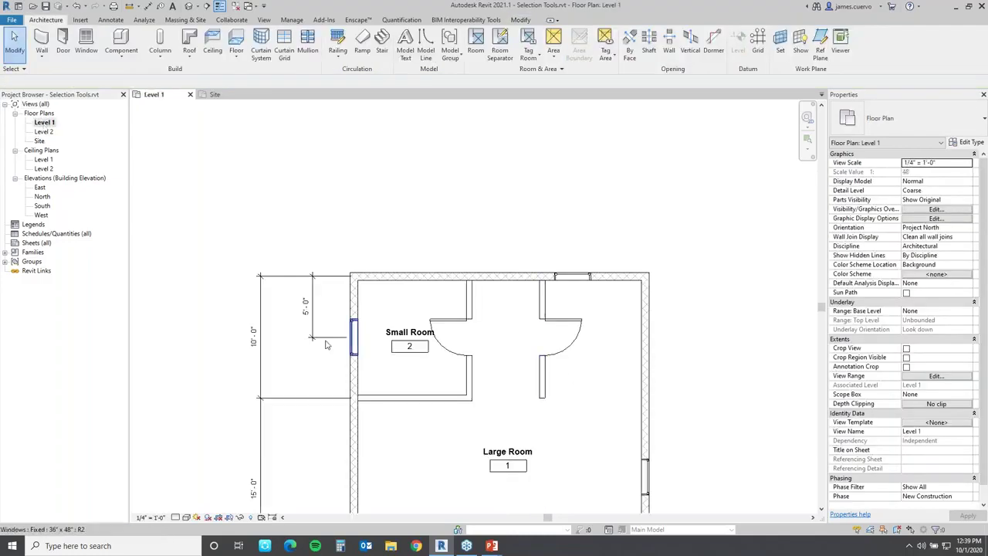
Step: Reselect the 5'-0" dimension beside Small Room's window, show its related elements again and close the list
scroll(336, 339, up, 3)
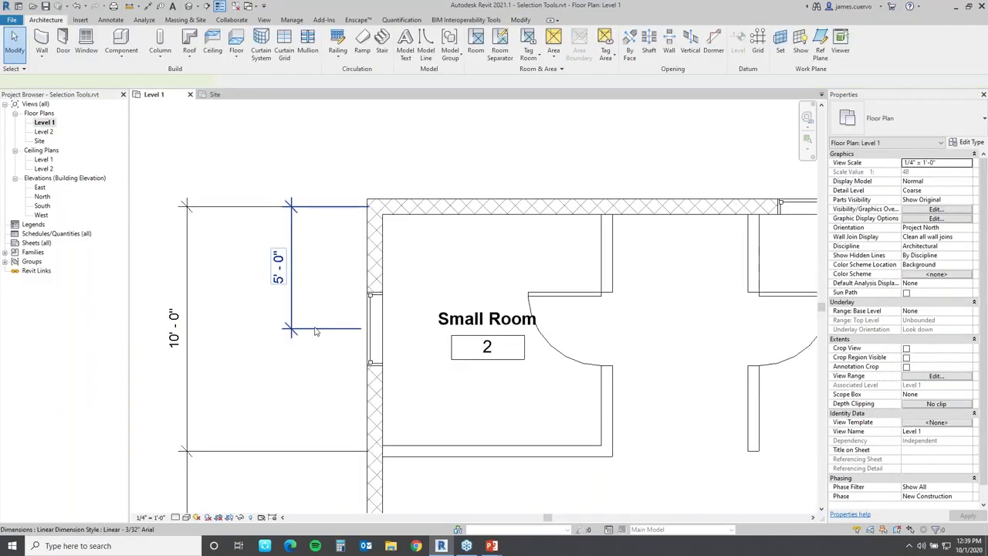
click(316, 330)
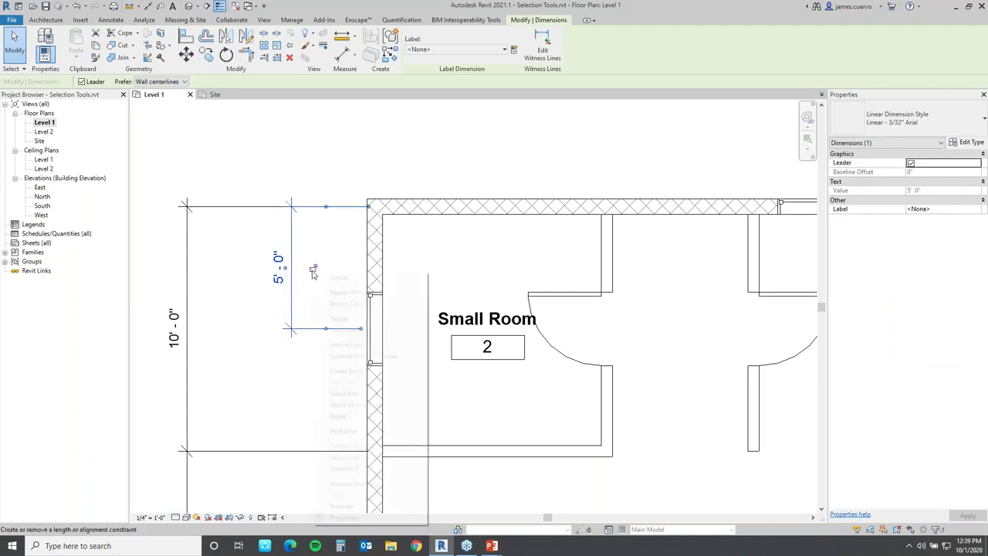
right_click(313, 272)
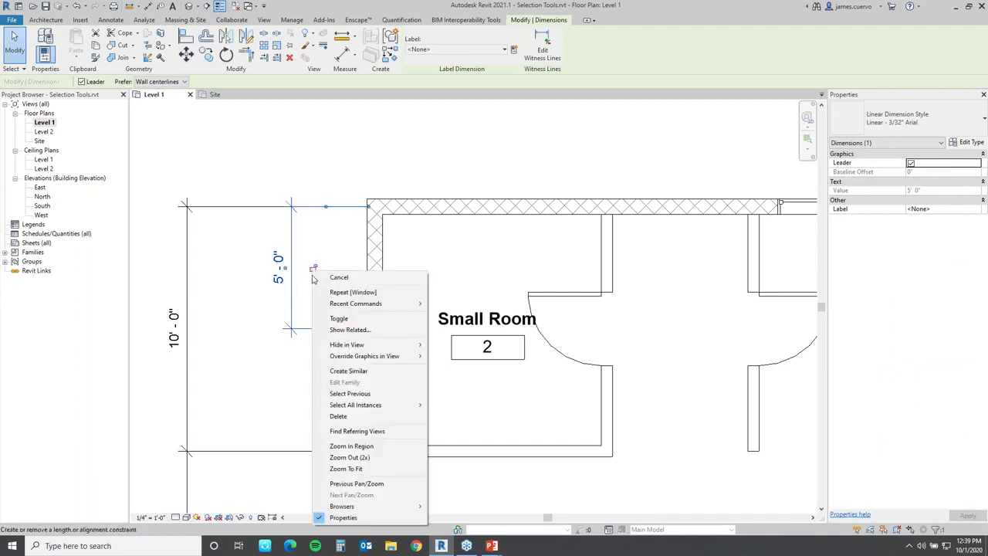
click(349, 330)
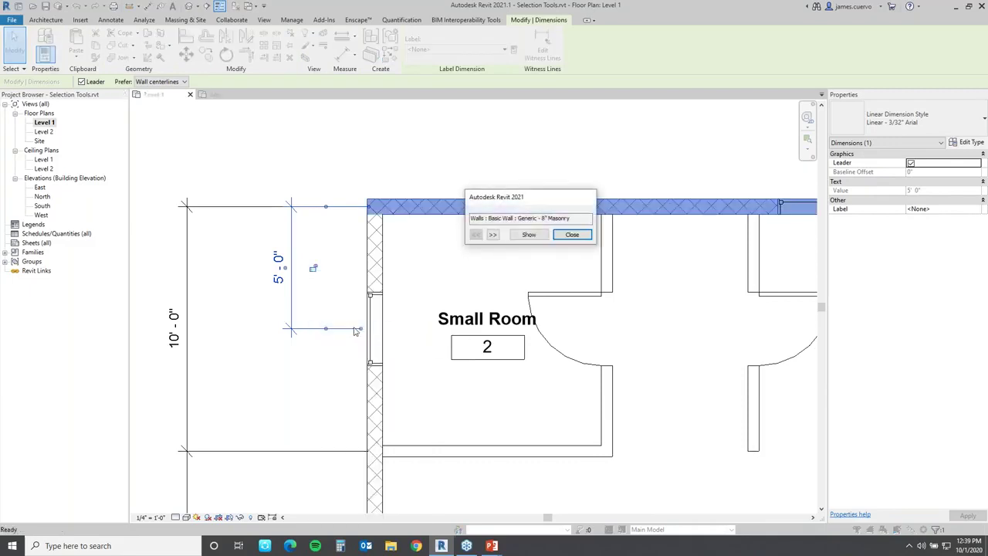
click(572, 235)
Step: Try moving the 5'-0" dimension's lower witness line to the lower edge of Small Room's window, undo the move and clear the selection
scroll(540, 266, down, 3)
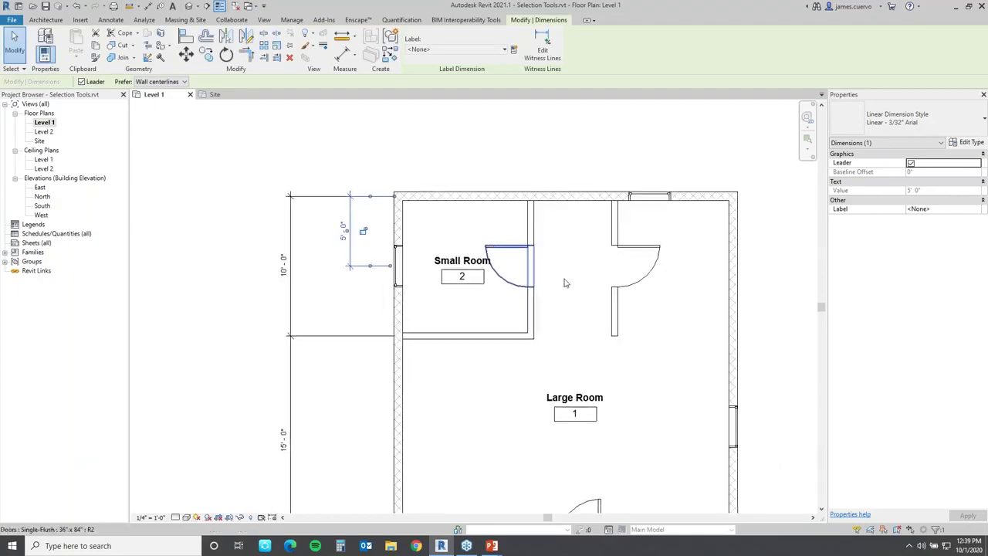
middle_drag(642, 338, 575, 224)
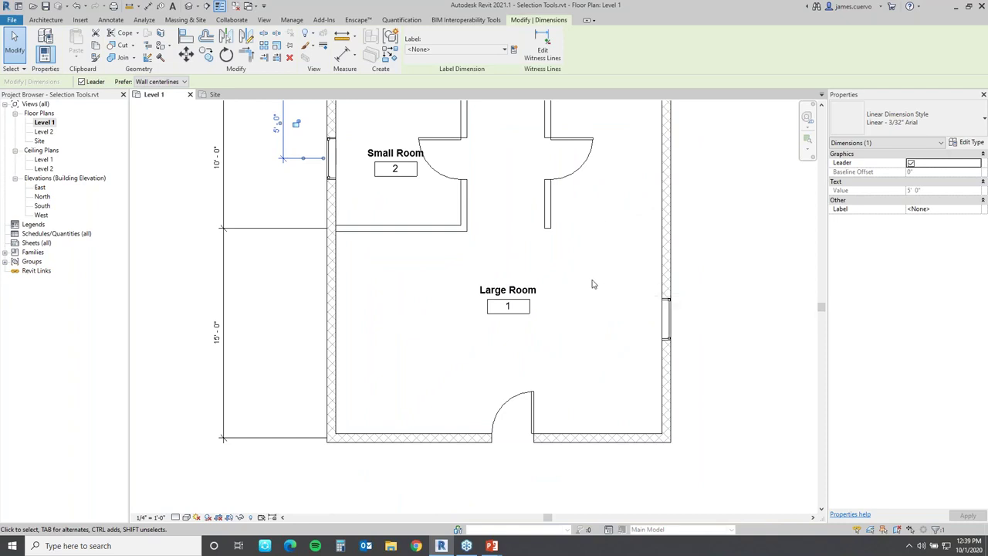
middle_drag(590, 280, 563, 342)
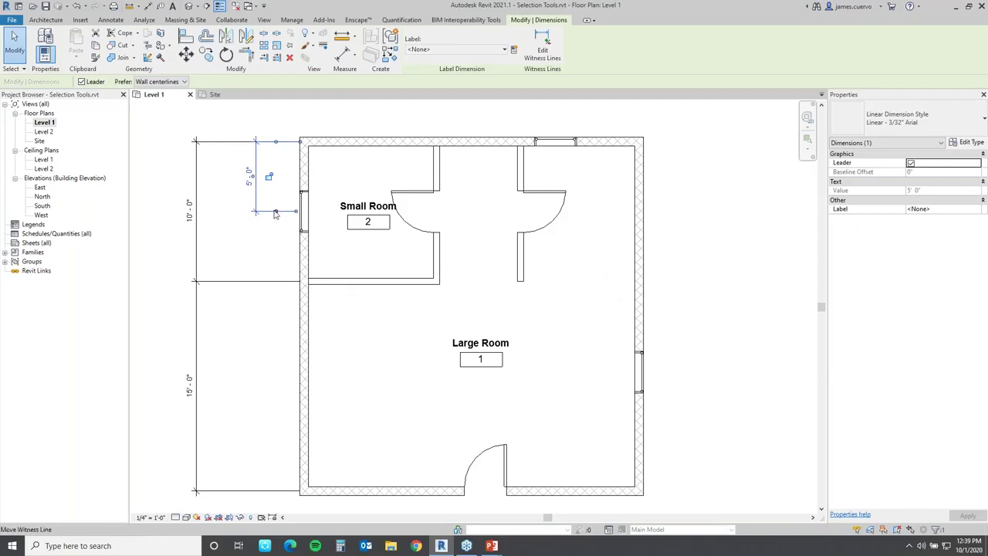
drag(275, 218, 307, 232)
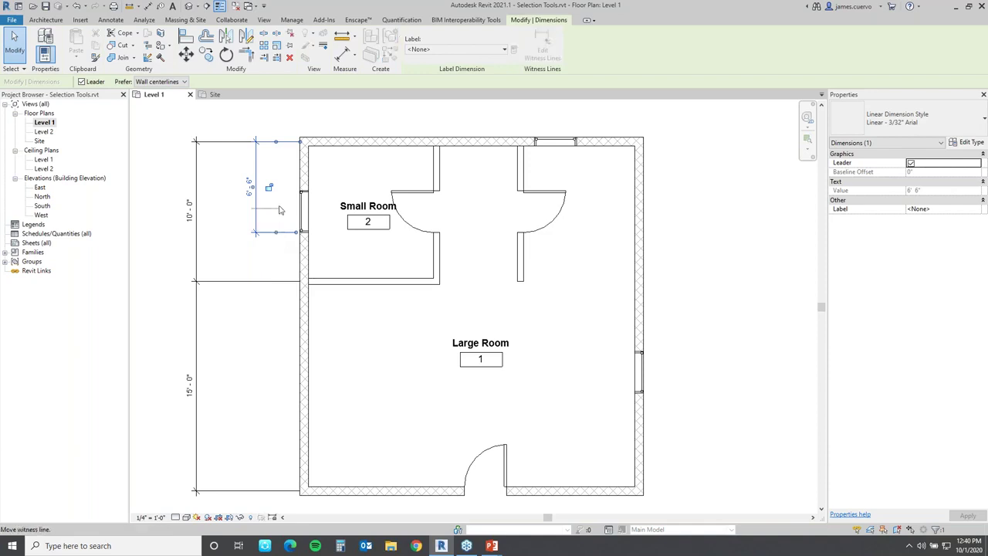
key(ctrl+z)
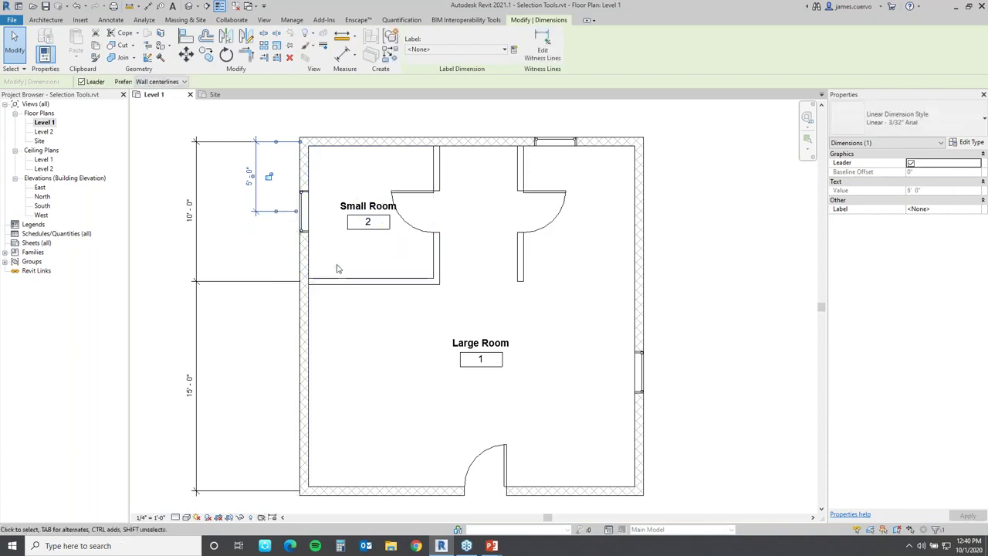
click(715, 315)
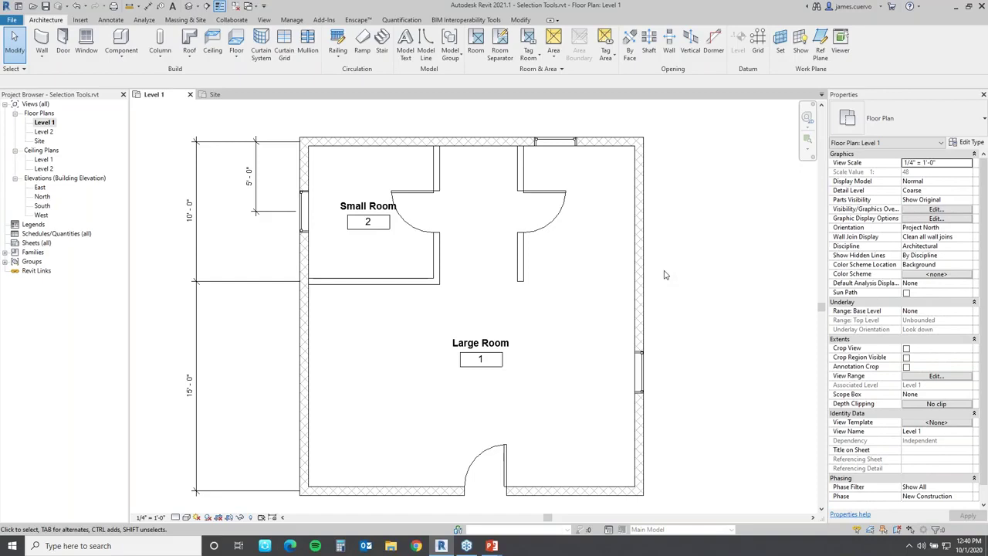
Step: Temporarily apply the Site Plan template properties to the Level 1 floor plan and restore the original view properties
click(262, 518)
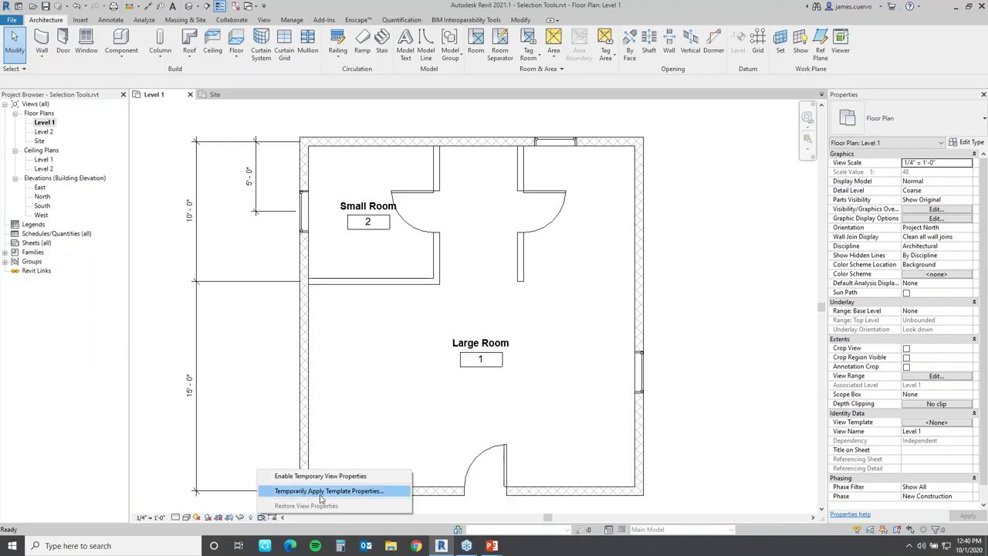
click(365, 491)
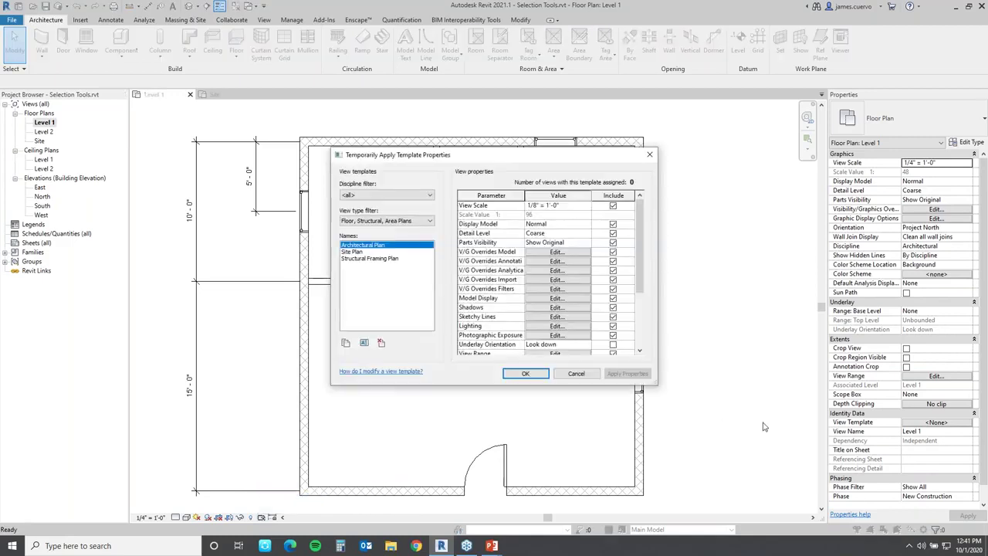
click(352, 253)
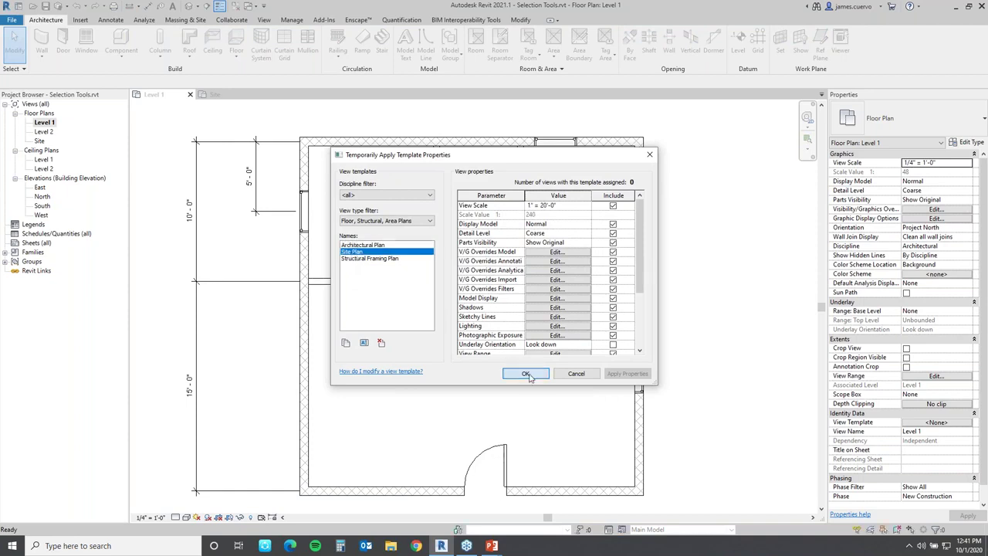
click(524, 373)
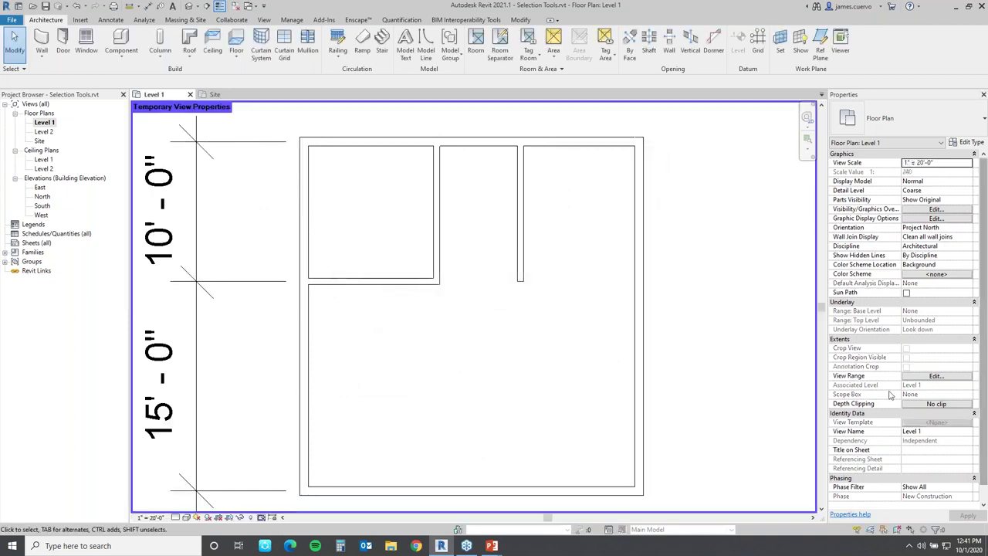
click(261, 518)
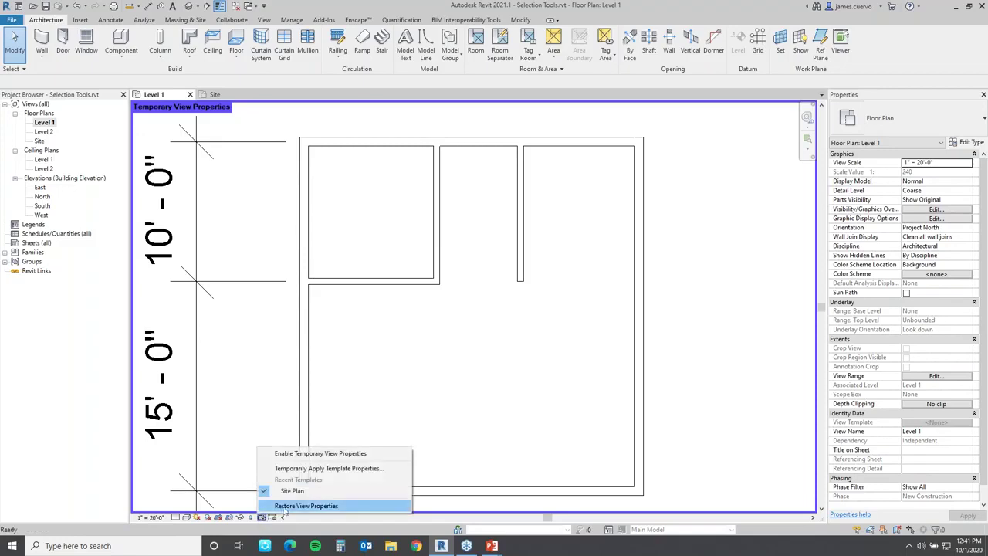
click(298, 505)
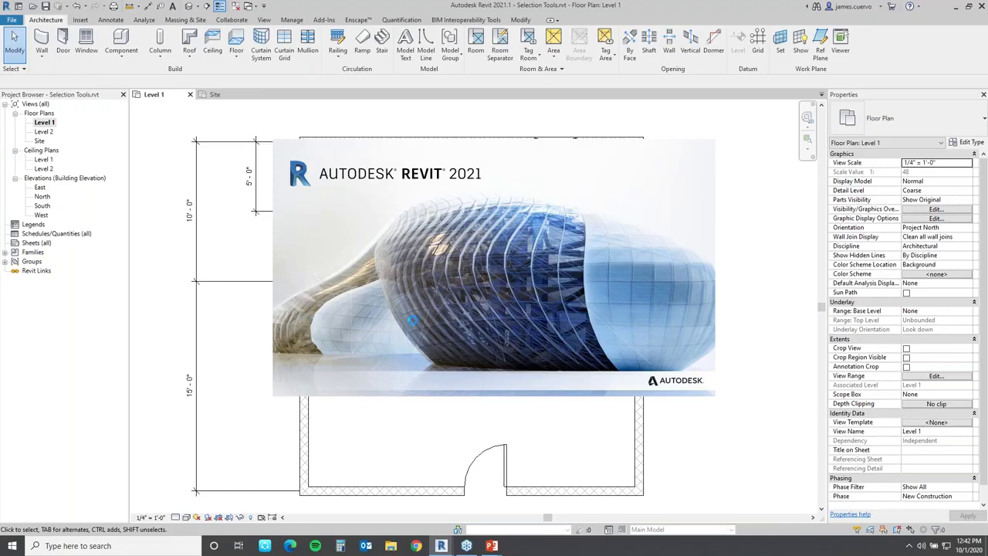
Step: Close the Level 1 and Site views and close Selection Tools.rvt without saving changes
click(190, 94)
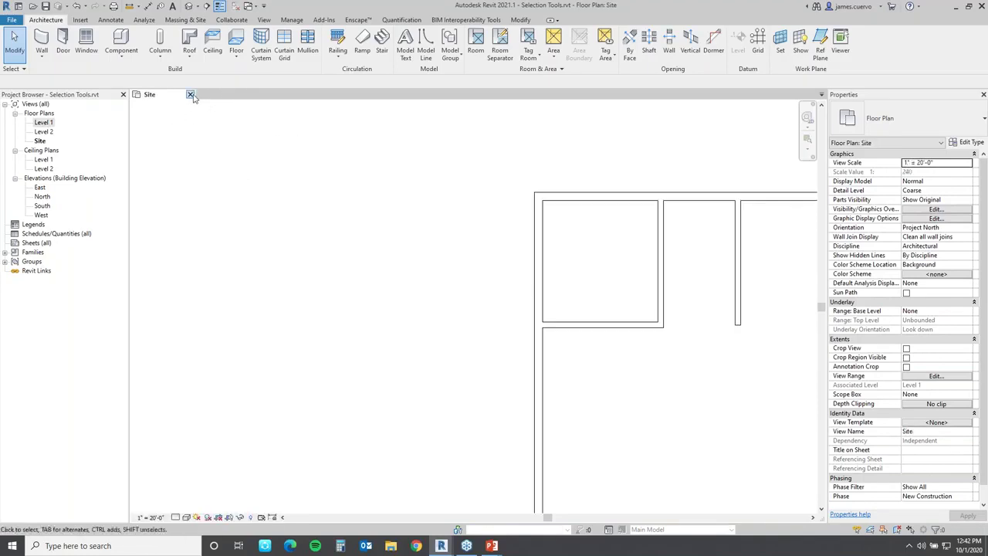
click(189, 94)
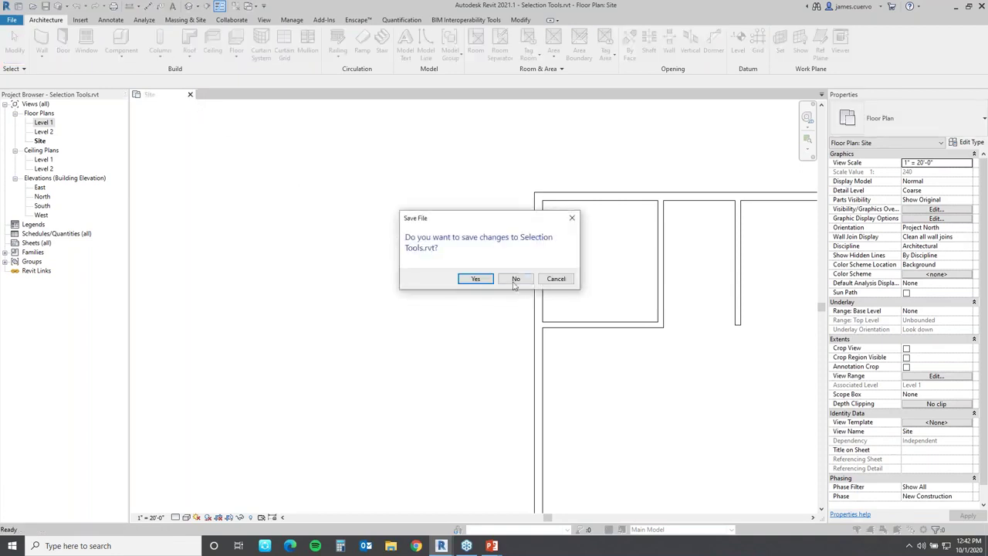
click(512, 278)
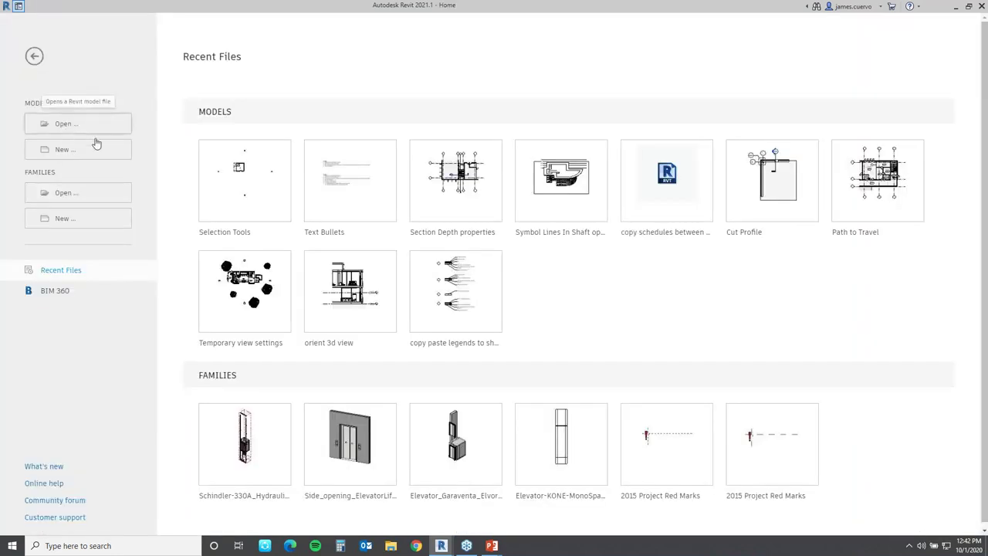
Step: Open copy schedules between projects.rvt from the Graphics folder of the tips and tricks seminar files
key(ctrl+o)
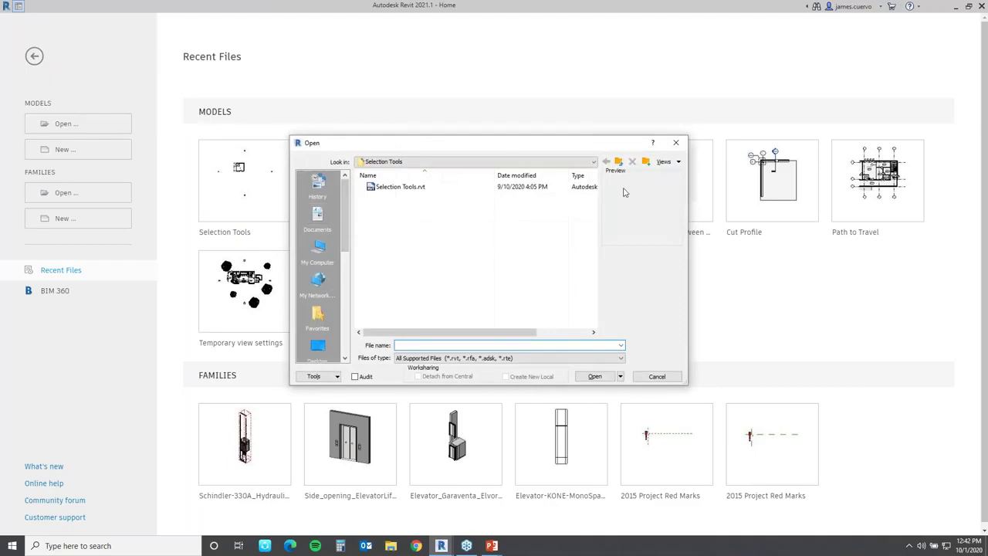
click(618, 161)
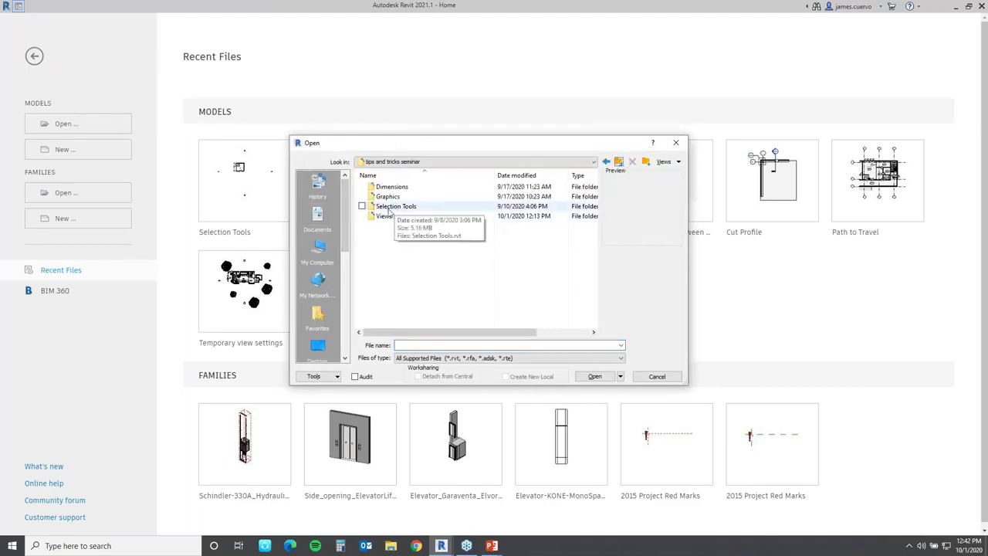
double_click(386, 217)
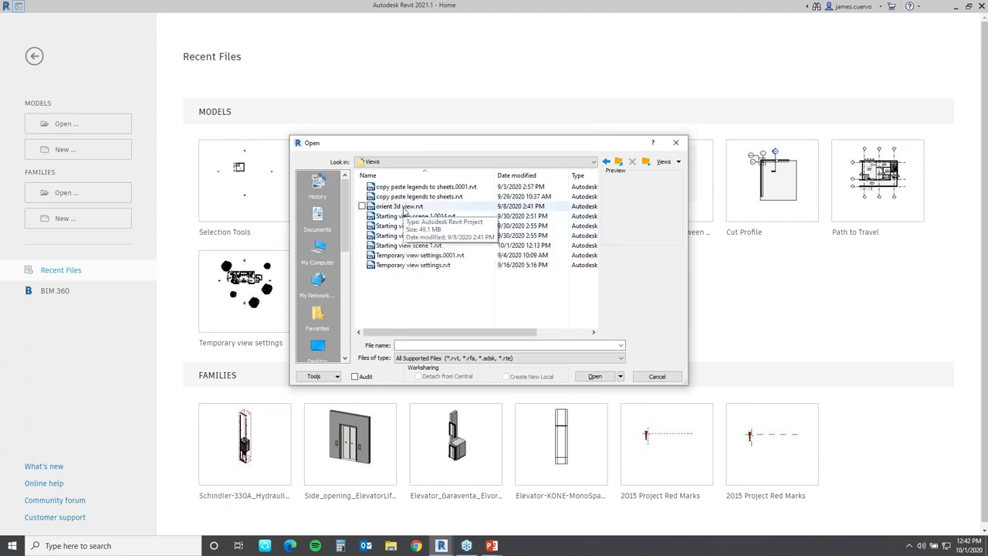
click(618, 161)
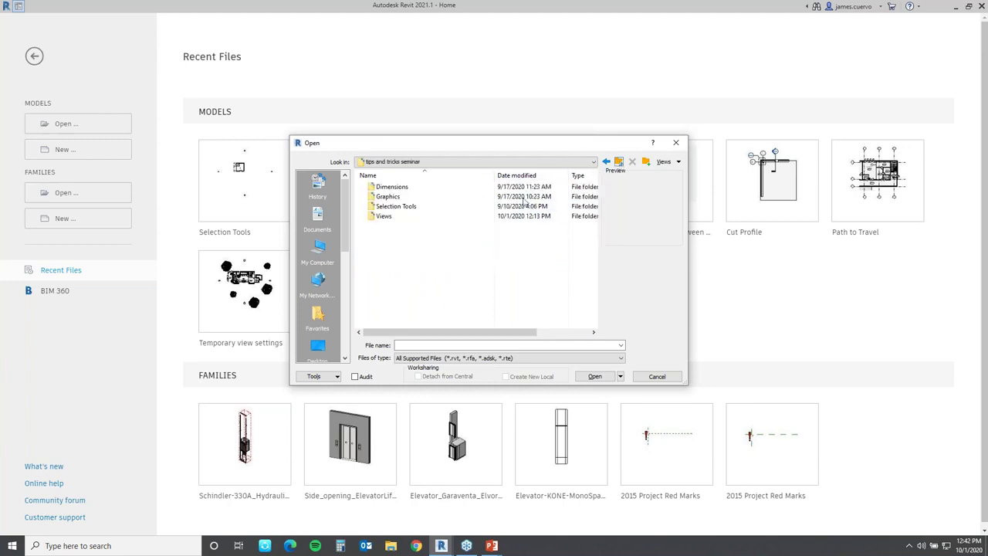
double_click(388, 197)
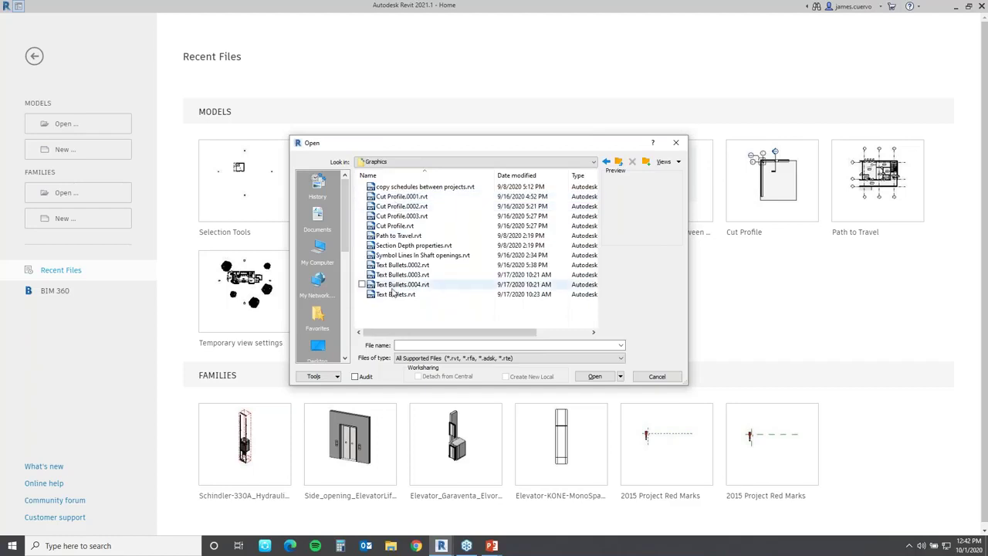
click(424, 187)
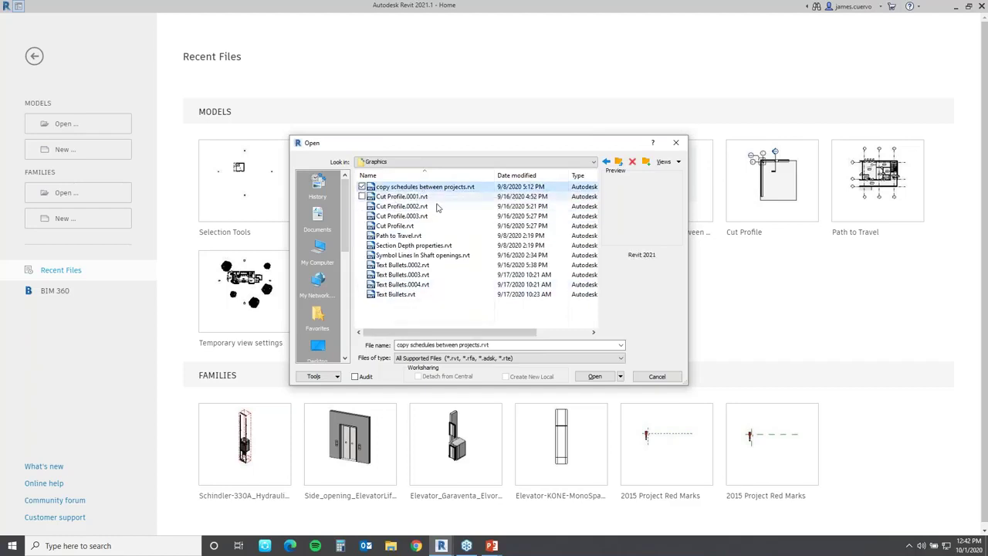
click(593, 376)
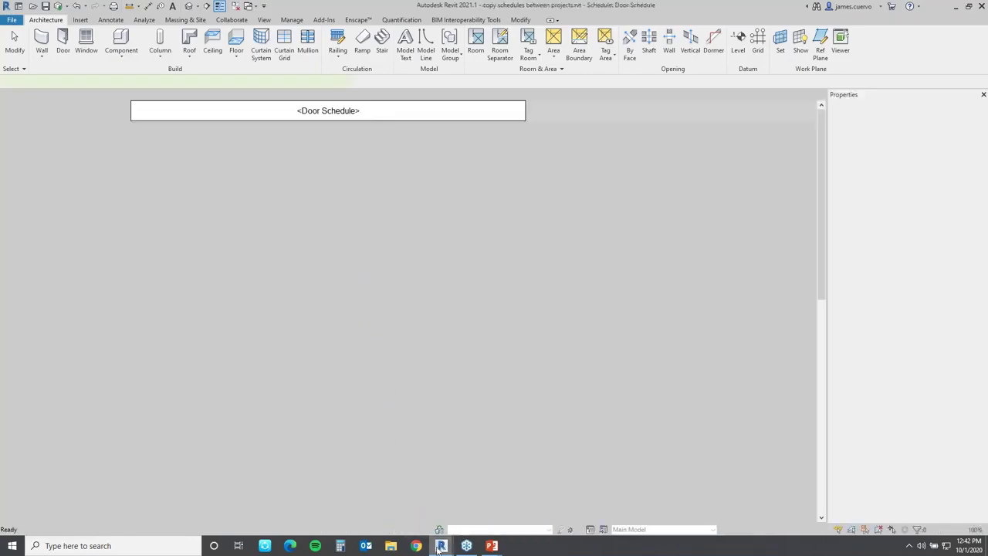
Step: Copy the Door Schedule of copy schedules between projects.rvt to the clipboard
mouse_move(441, 547)
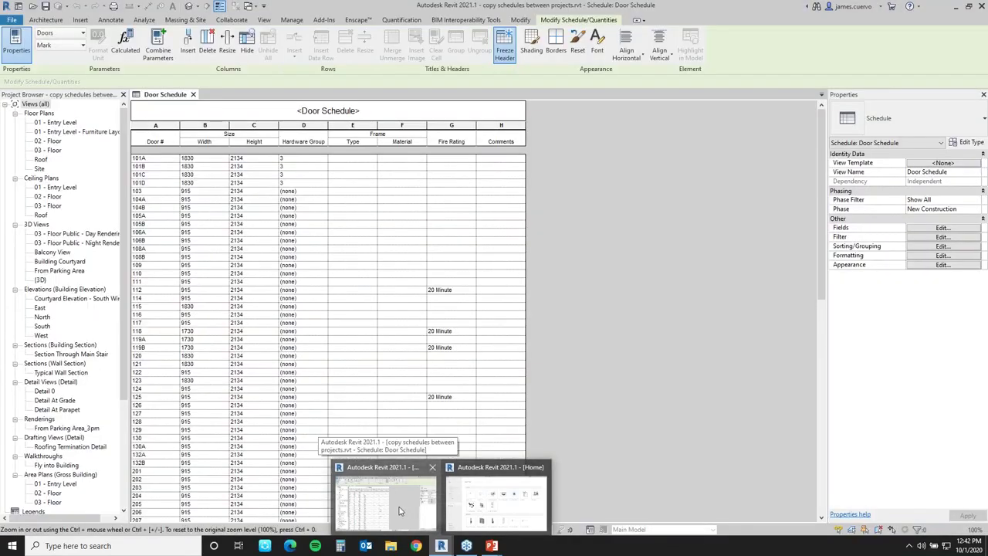
click(397, 510)
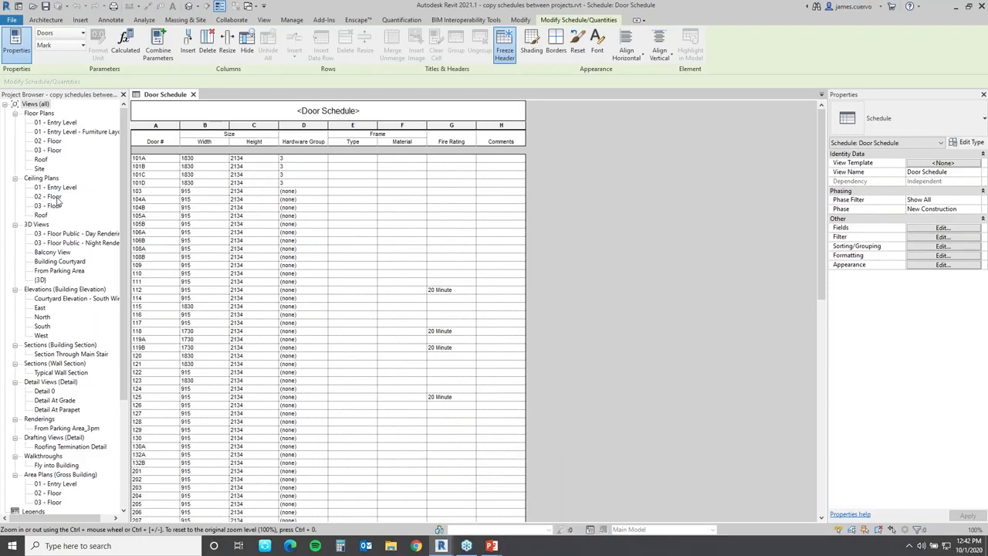
drag(123, 343, 132, 463)
click(33, 392)
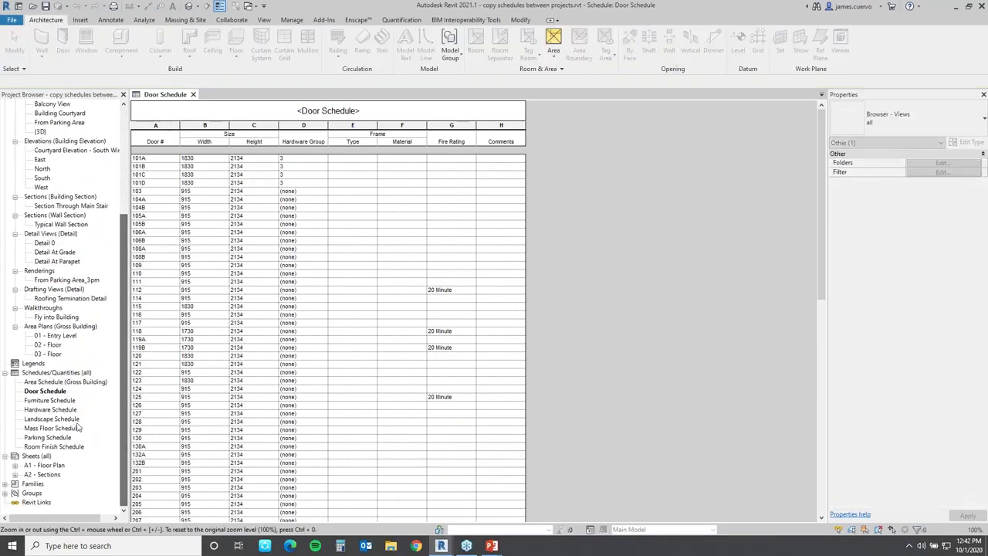
right_click(33, 392)
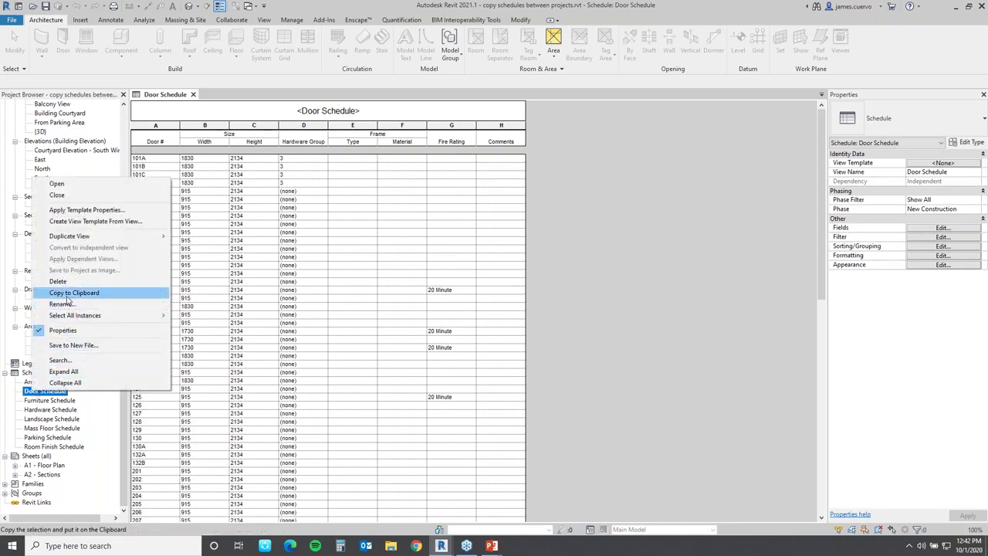
click(73, 292)
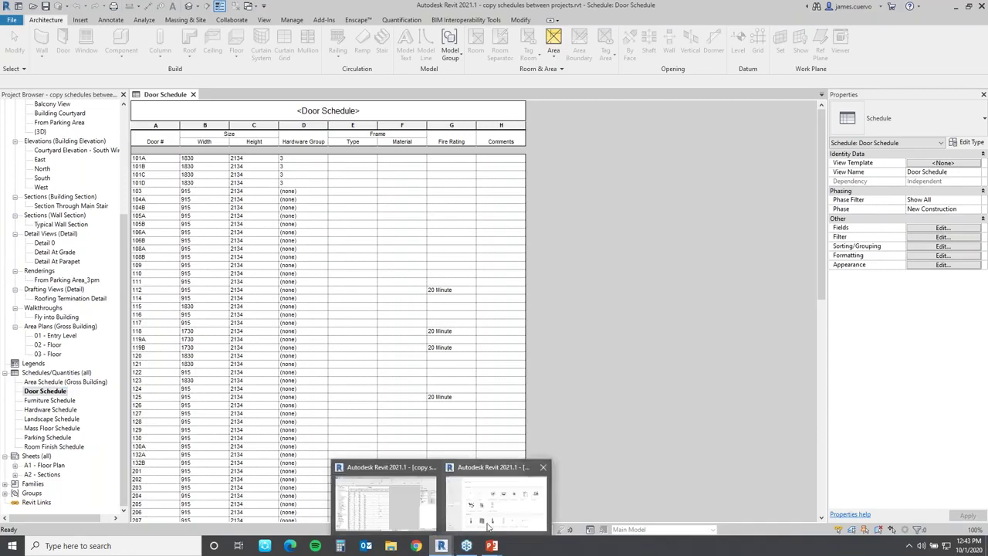
Step: Create a new project from an imperial template in the other Revit session
click(487, 524)
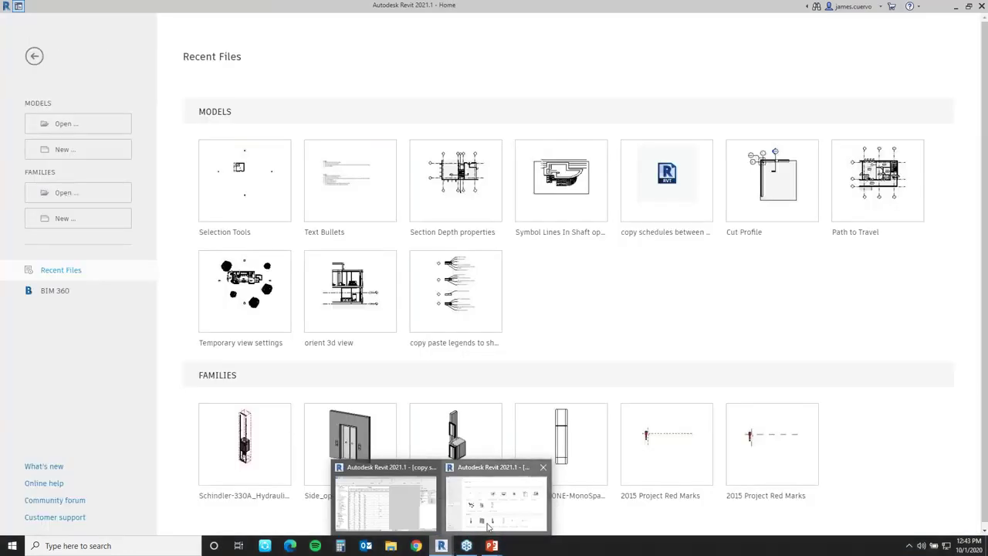
click(64, 149)
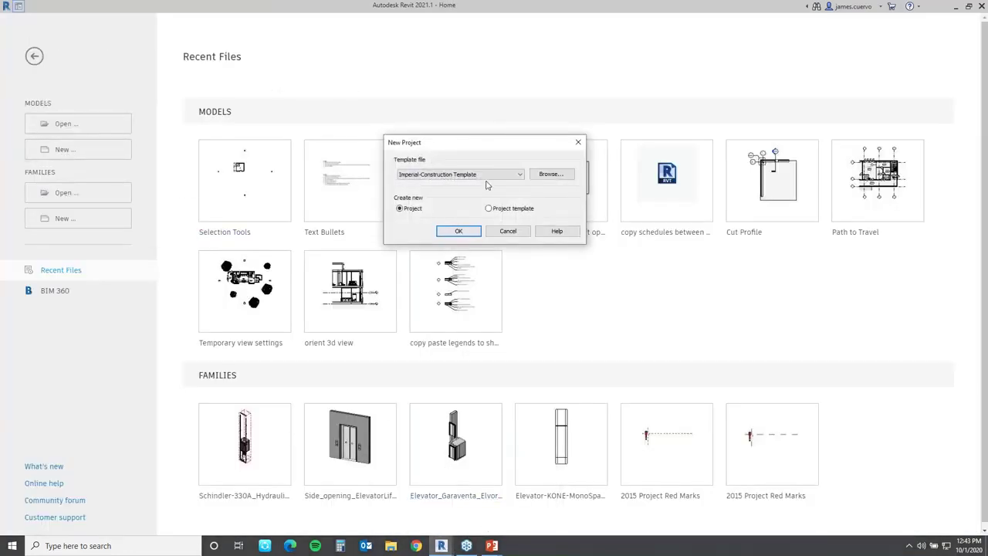
click(487, 176)
click(453, 203)
click(459, 232)
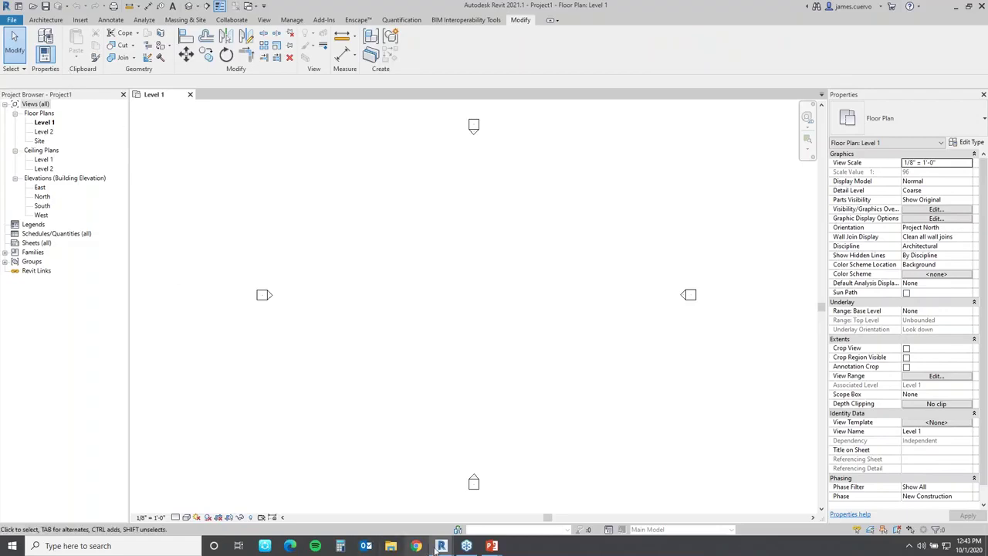
Step: Return to the session containing copy schedules between projects.rvt and create a new project there from an imperial template
mouse_move(441, 545)
click(403, 518)
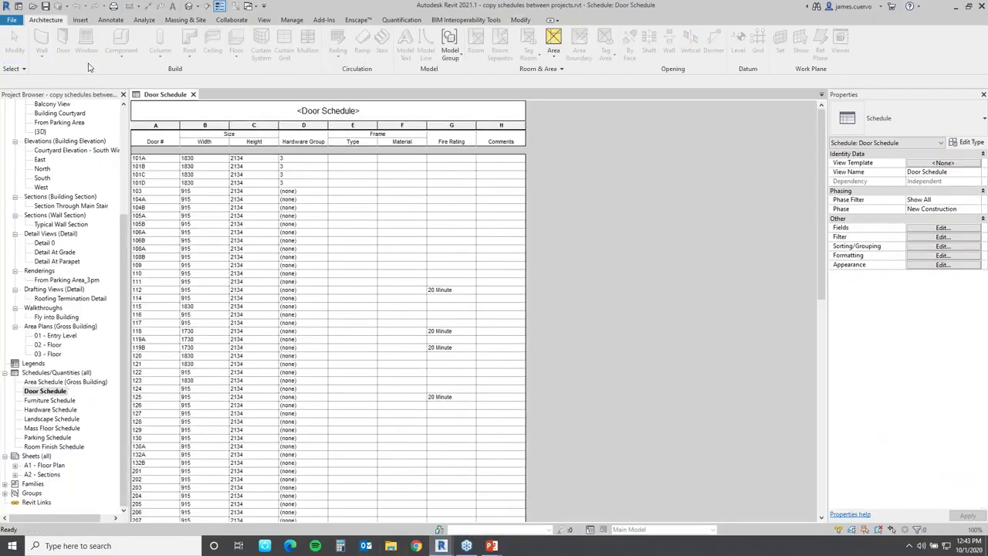
click(521, 20)
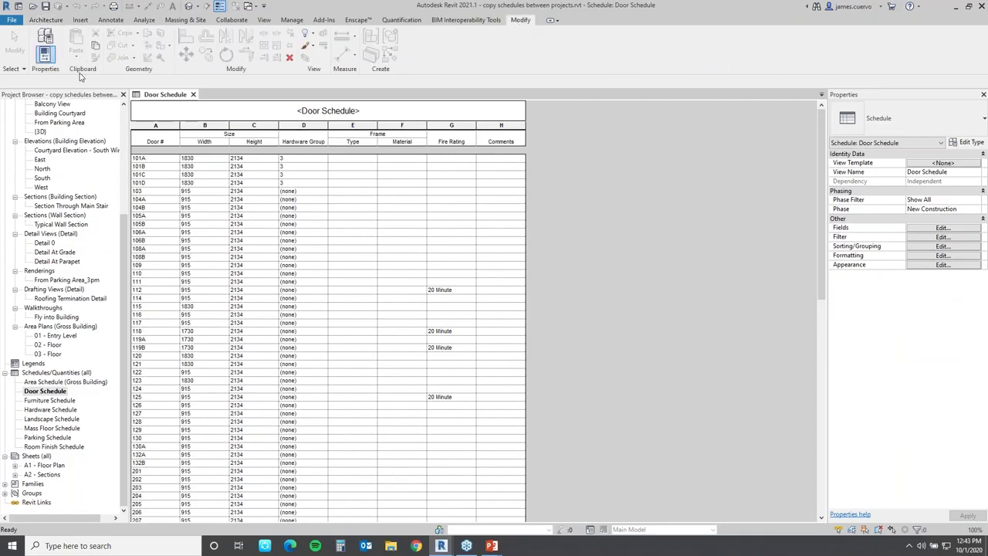
click(185, 93)
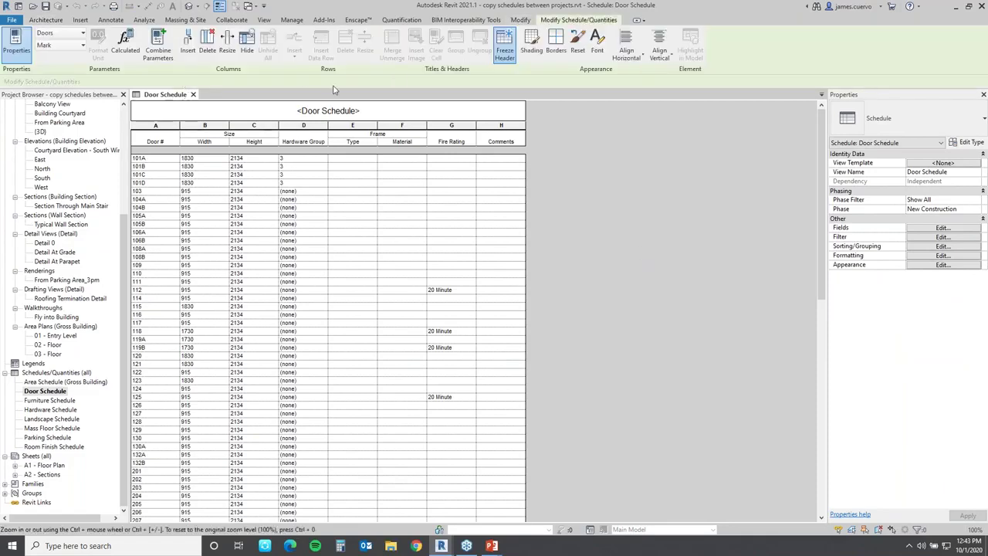
click(519, 21)
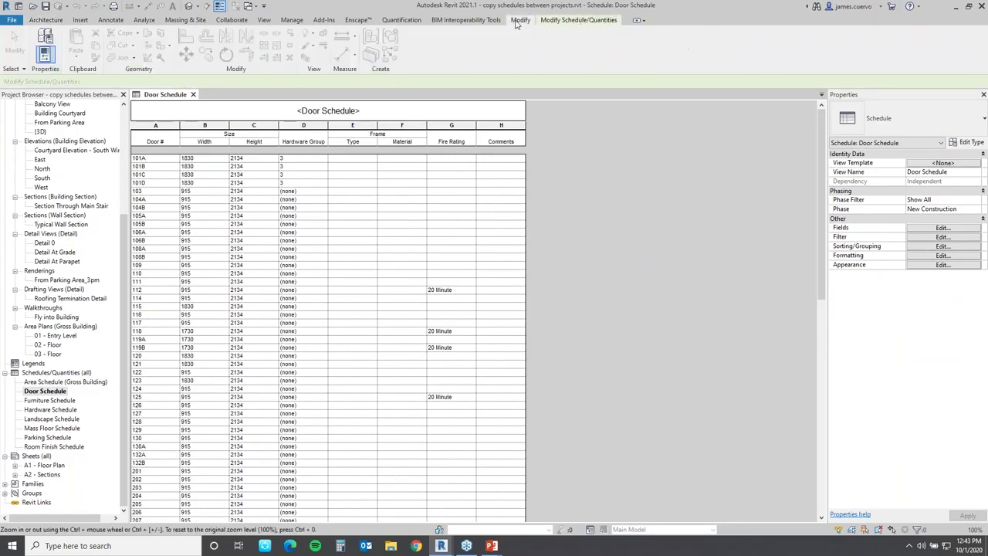
click(13, 22)
click(44, 66)
click(520, 176)
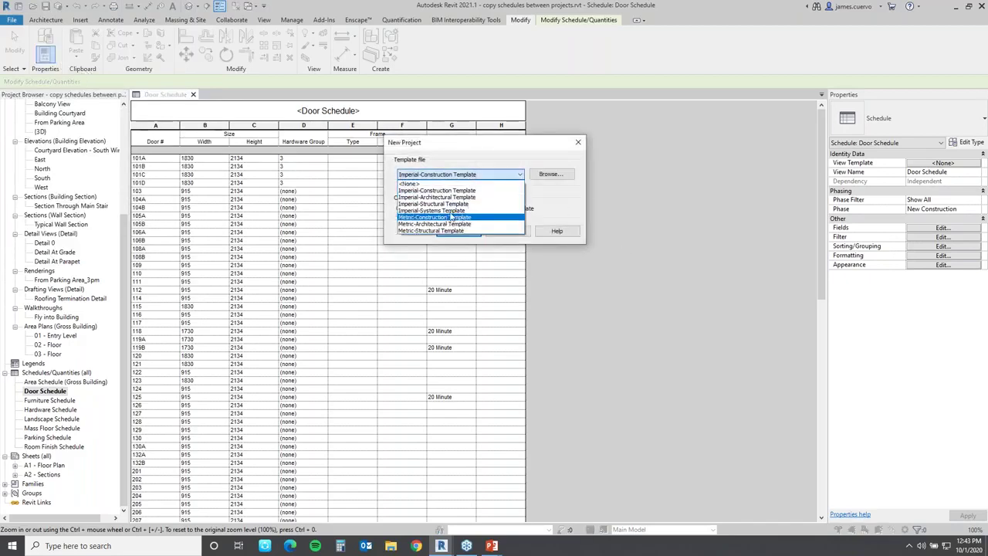
click(457, 194)
click(457, 230)
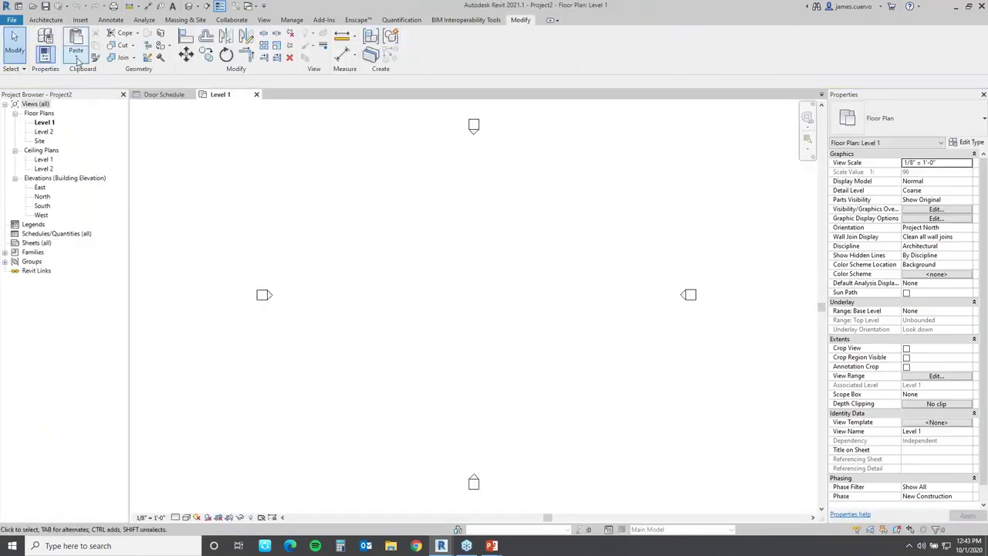
Step: Paste the copied Door Schedule into the new project, accepting the duplicate types
click(76, 57)
click(107, 76)
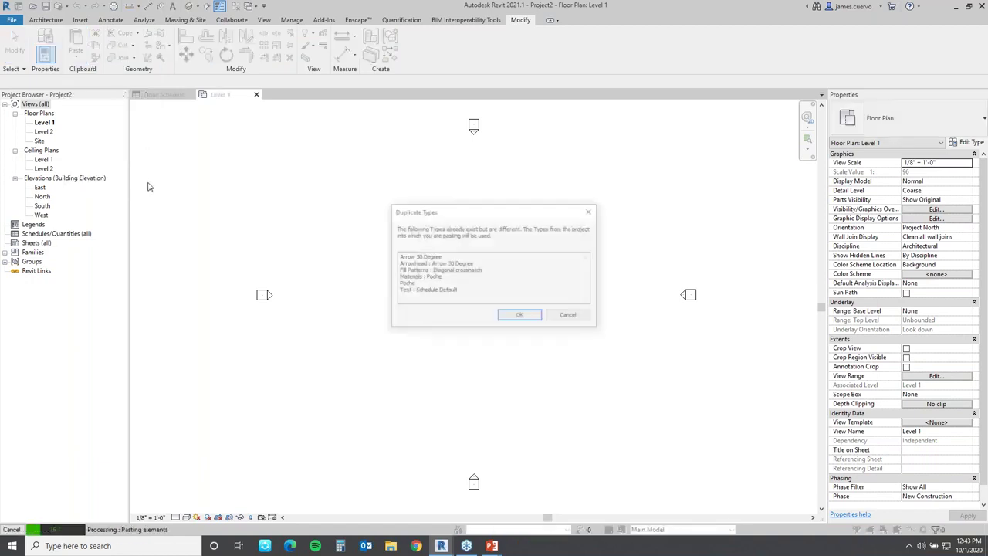
click(520, 317)
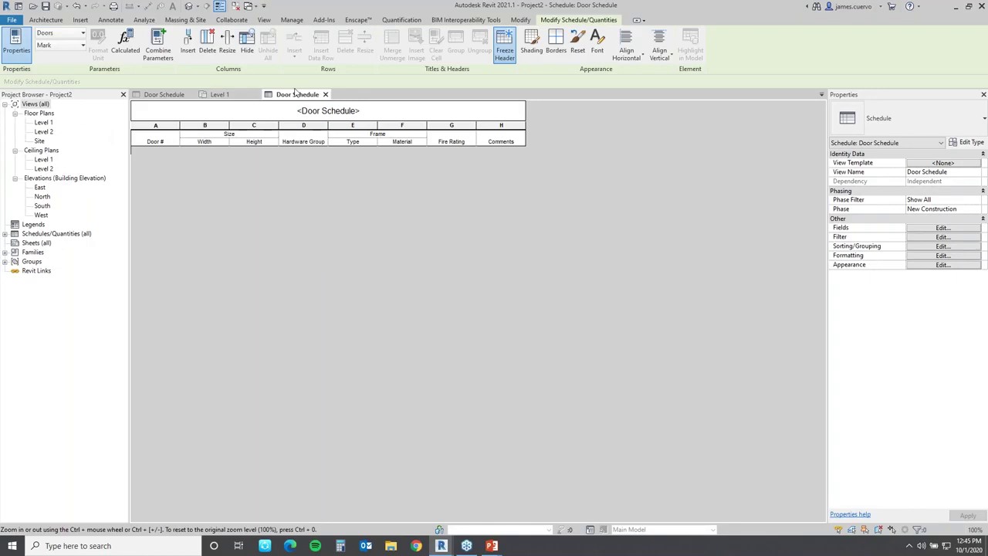
Step: Close the new project's views without saving it, and close the original project's Door Schedule
click(325, 94)
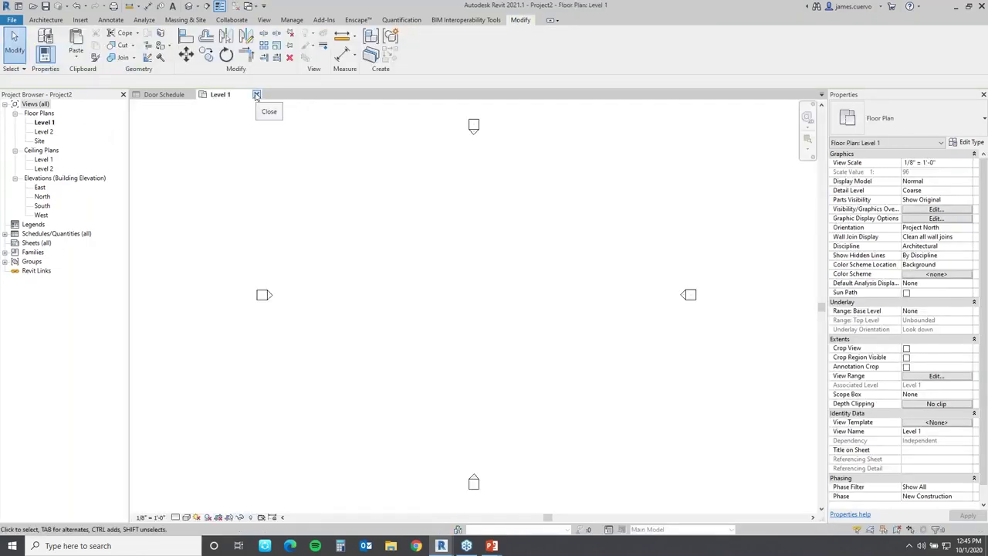
click(257, 95)
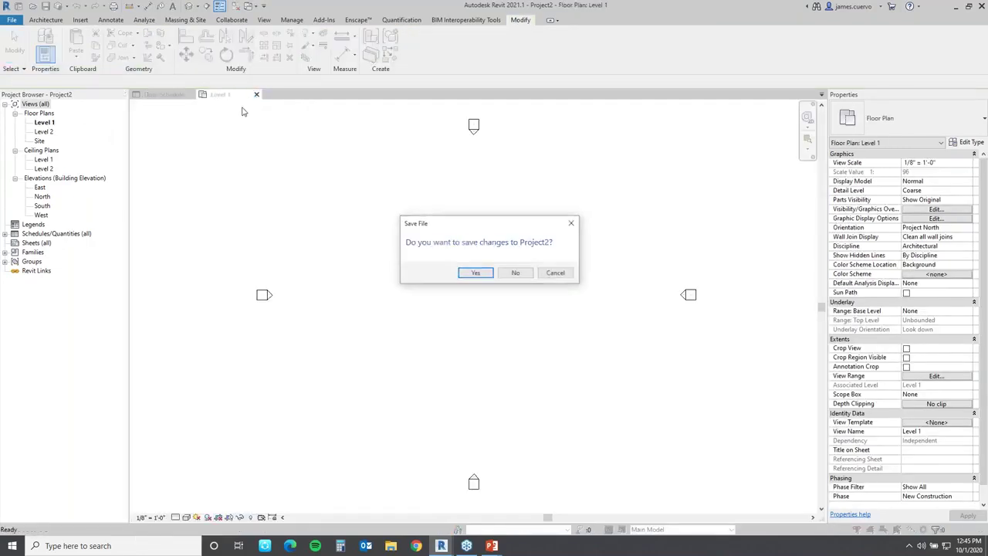
click(515, 274)
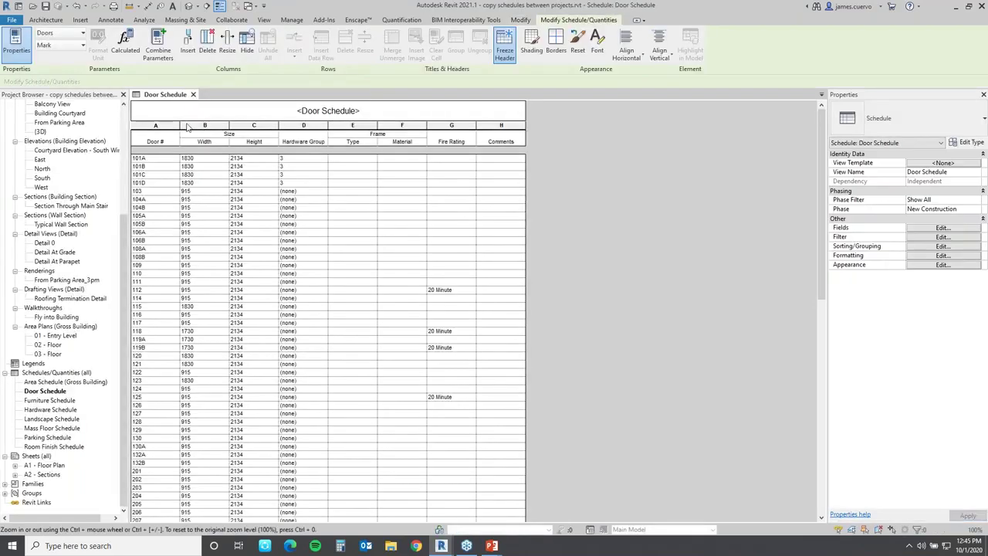
click(193, 94)
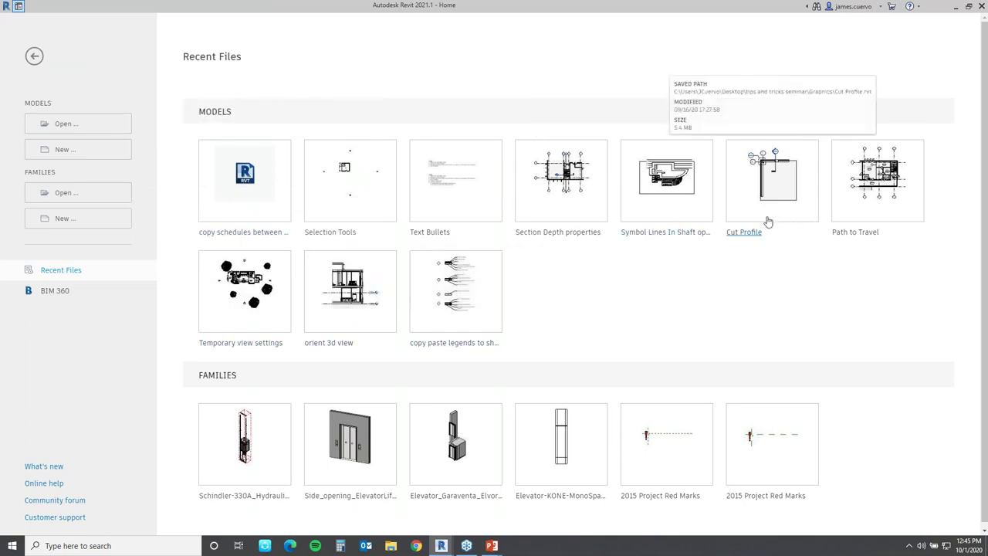
Step: Open the recent file Selection Tools and set the aligned dimension's wall preference to Wall faces
click(364, 205)
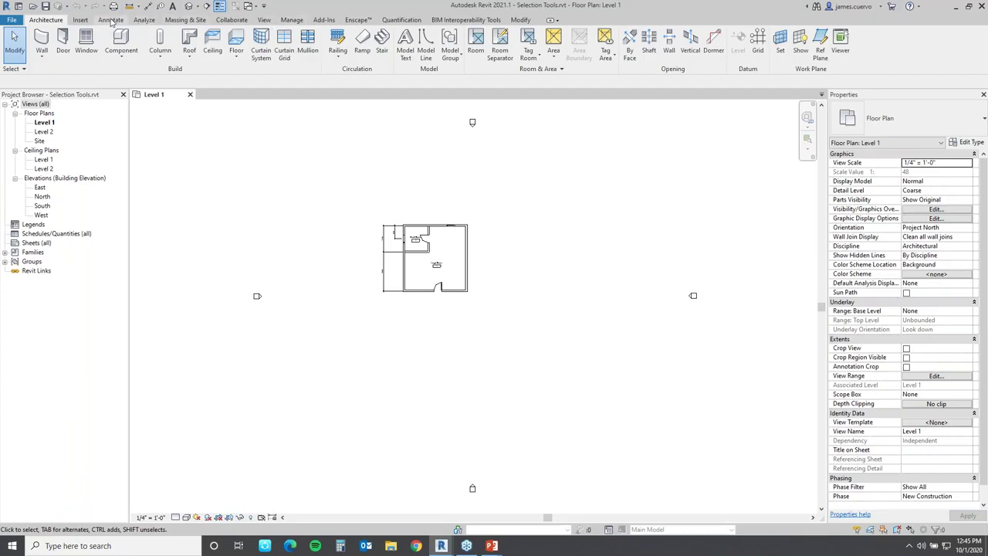
click(111, 20)
click(43, 42)
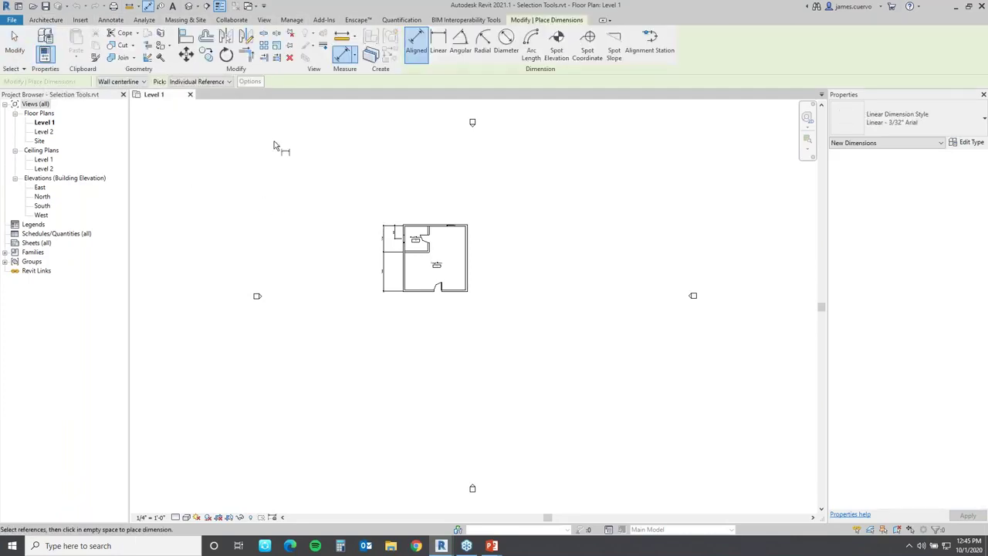
click(143, 84)
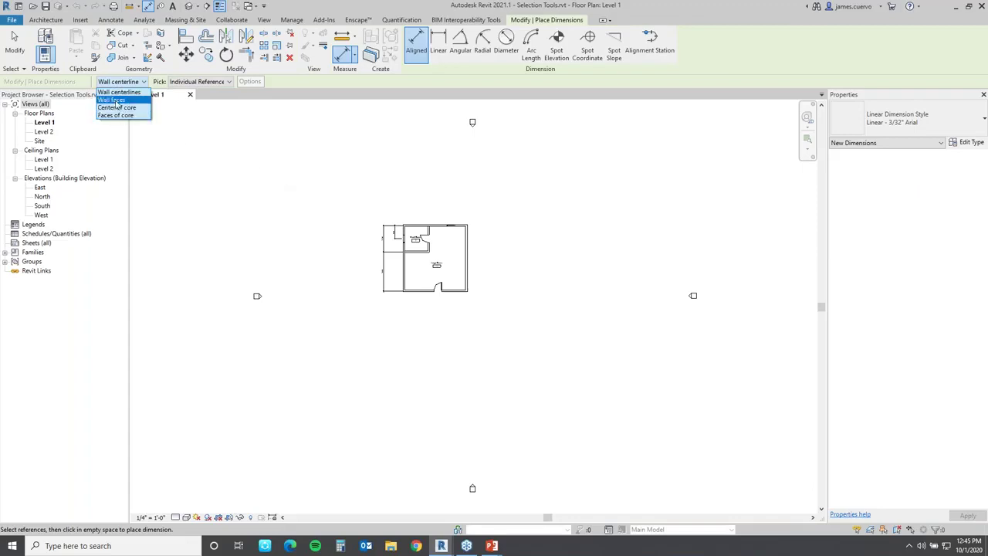
click(111, 101)
Step: Try an aligned dimension from the inner face of Small Room's upper wall towards its lower partition, and cancel it
scroll(396, 224, up, 5)
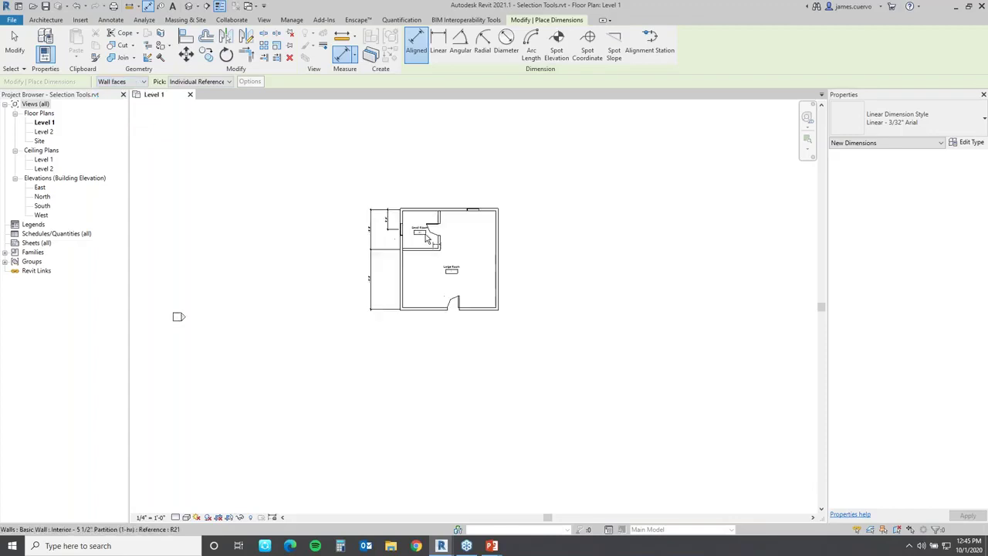
scroll(375, 164, up, 2)
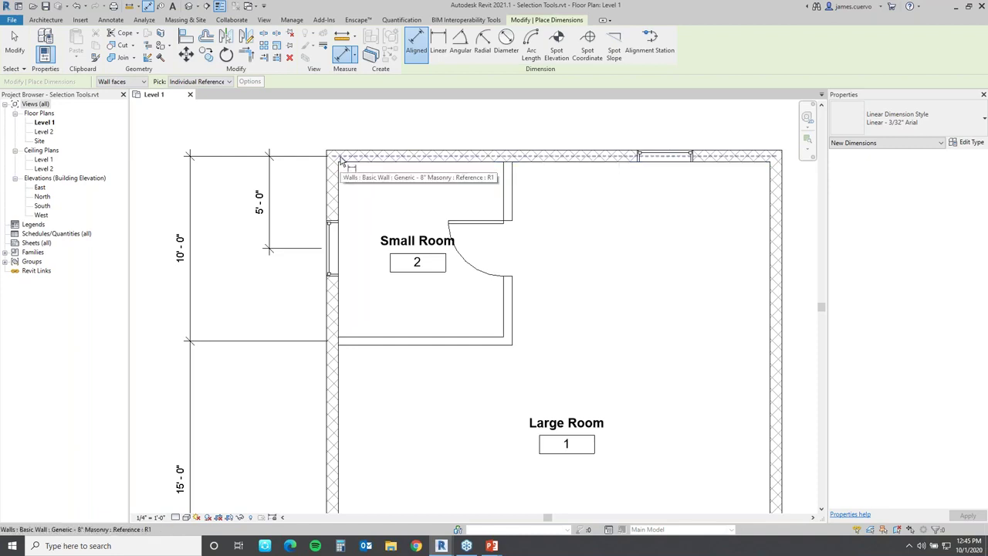
click(350, 164)
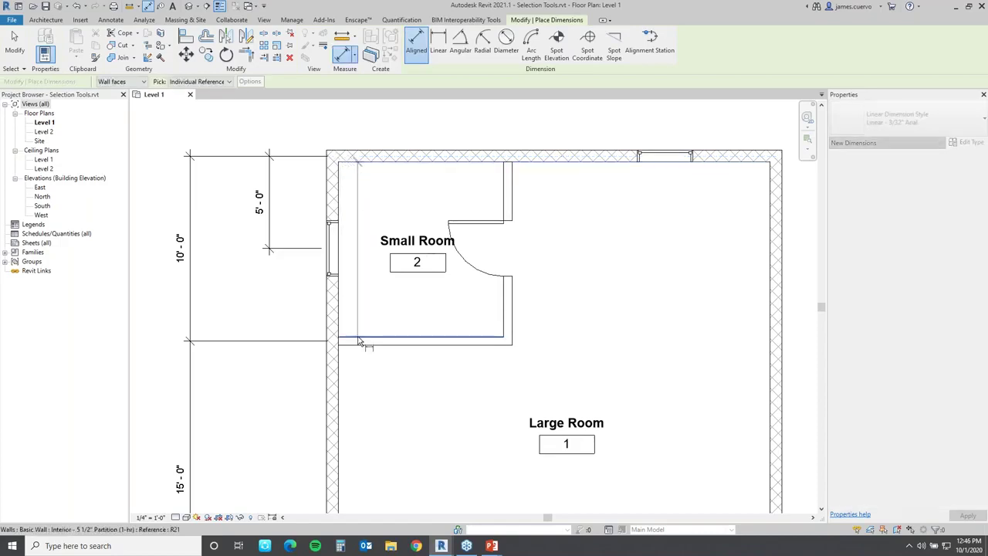
key(Escape)
key(Escape)
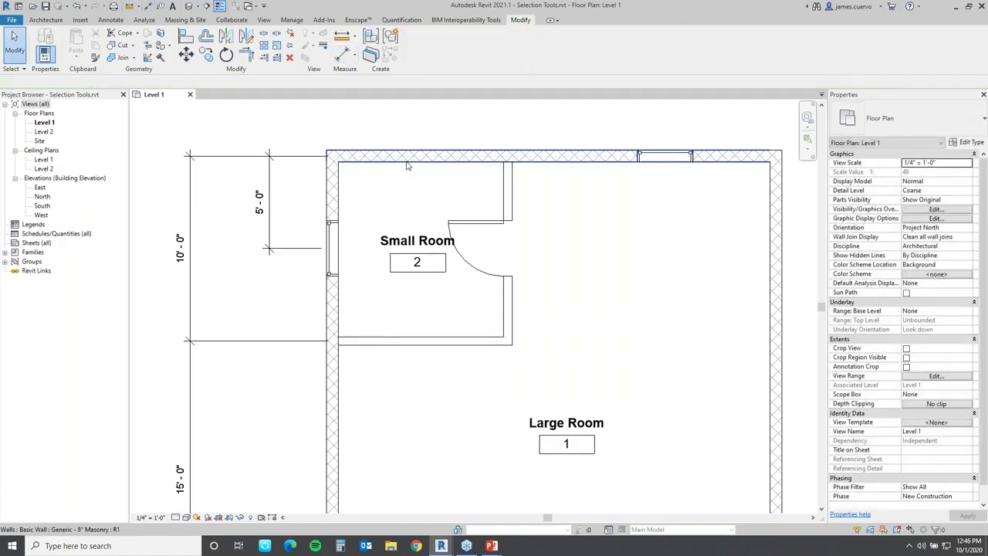
Step: Change the upper 8" masonry wall to a layered exterior wall type and set the Level 1 view's detail level to Fine
click(405, 160)
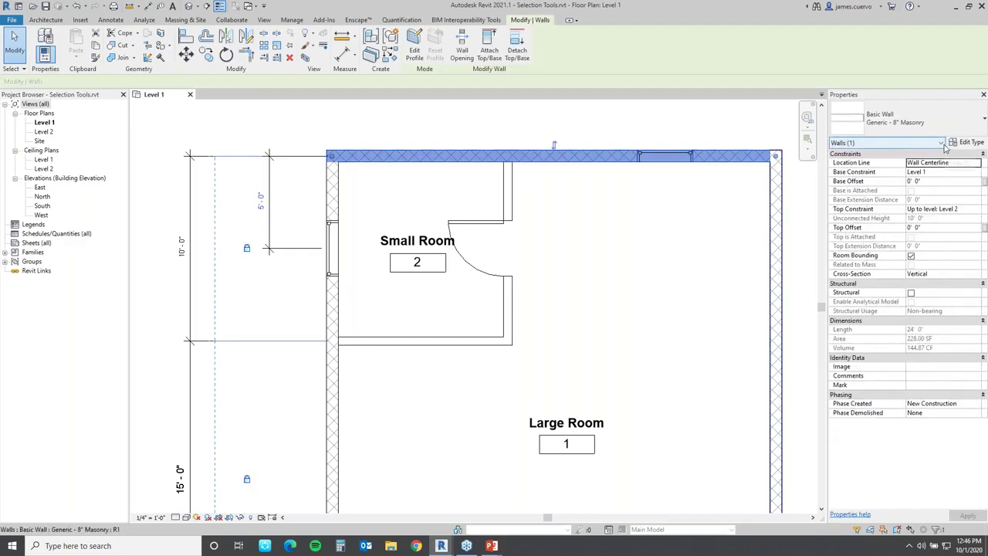
click(907, 118)
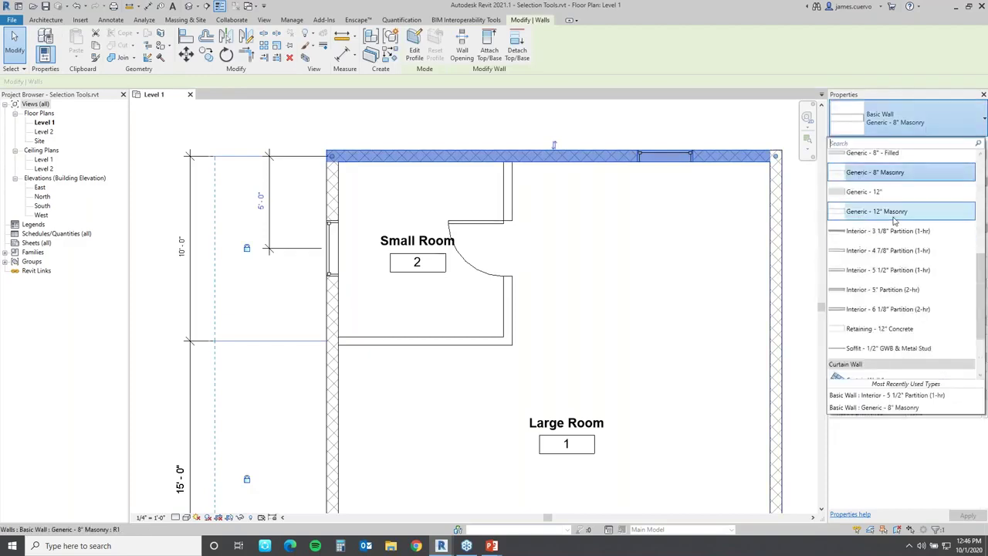
scroll(911, 243, up, 3)
scroll(911, 244, up, 2)
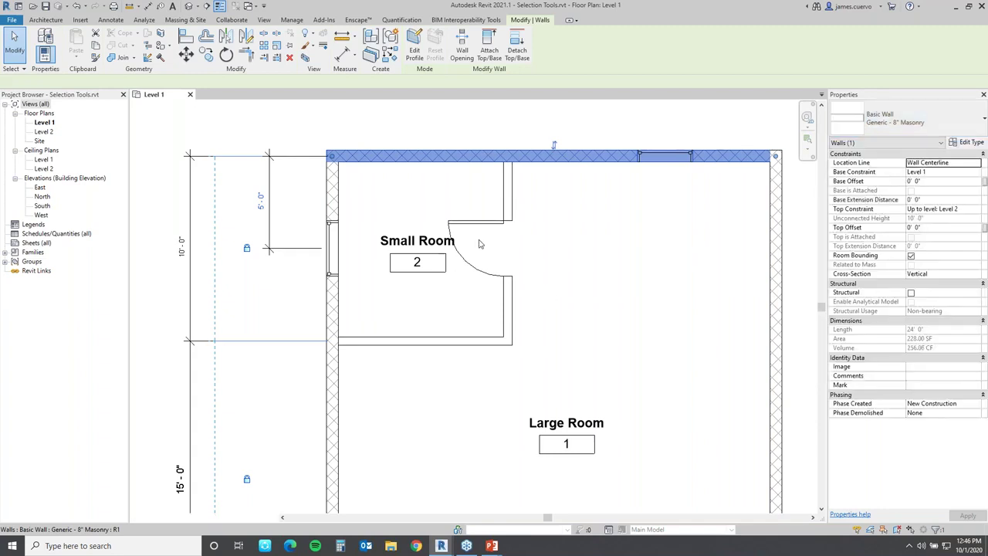
click(436, 135)
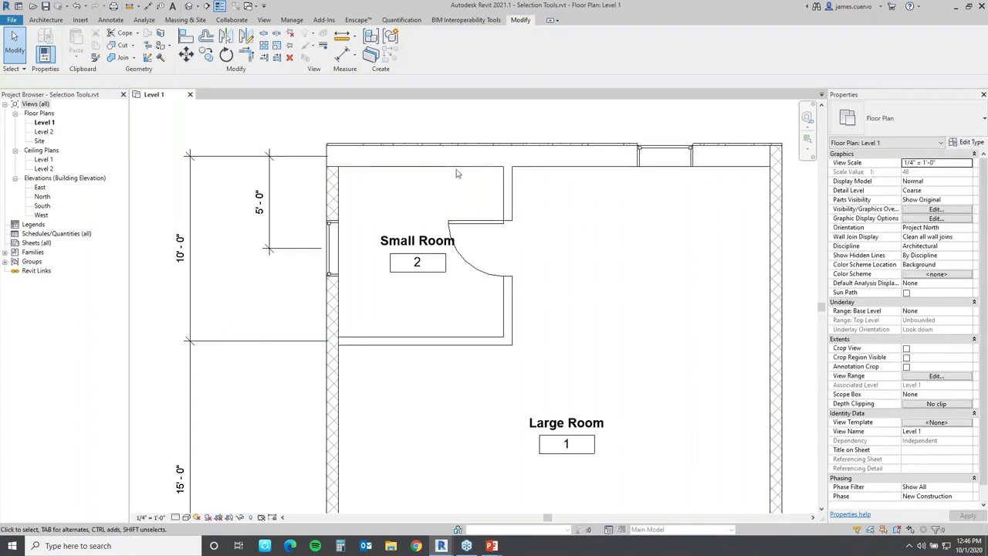
click(176, 517)
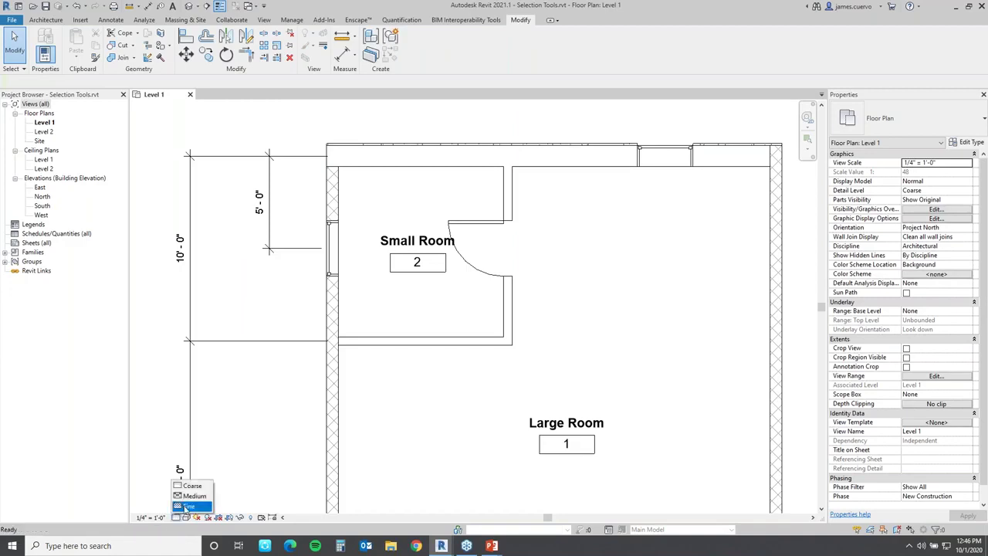
click(187, 506)
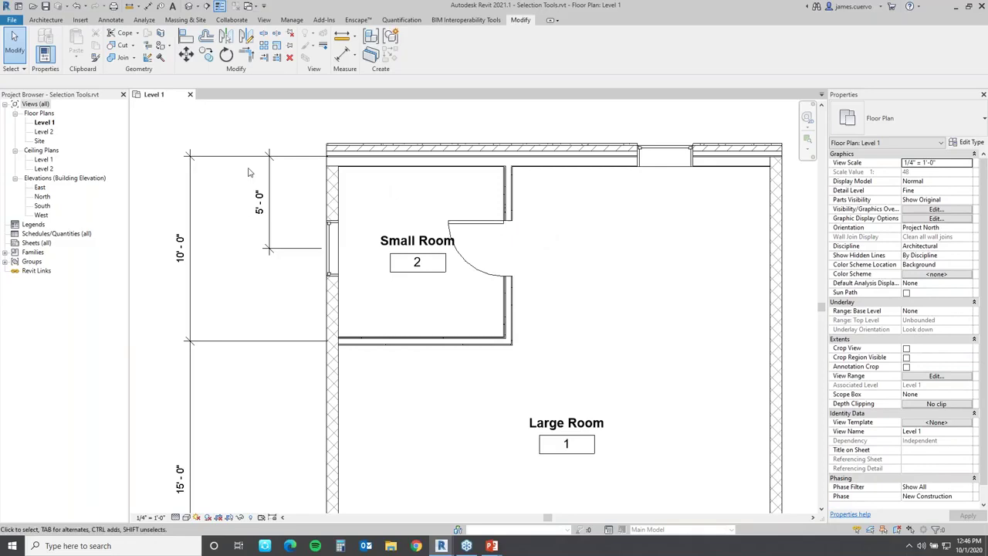
Step: Set the aligned dimension's wall preference to Center of core, check it on the upper exterior wall, and change it to Faces of core
key(d)
key(i)
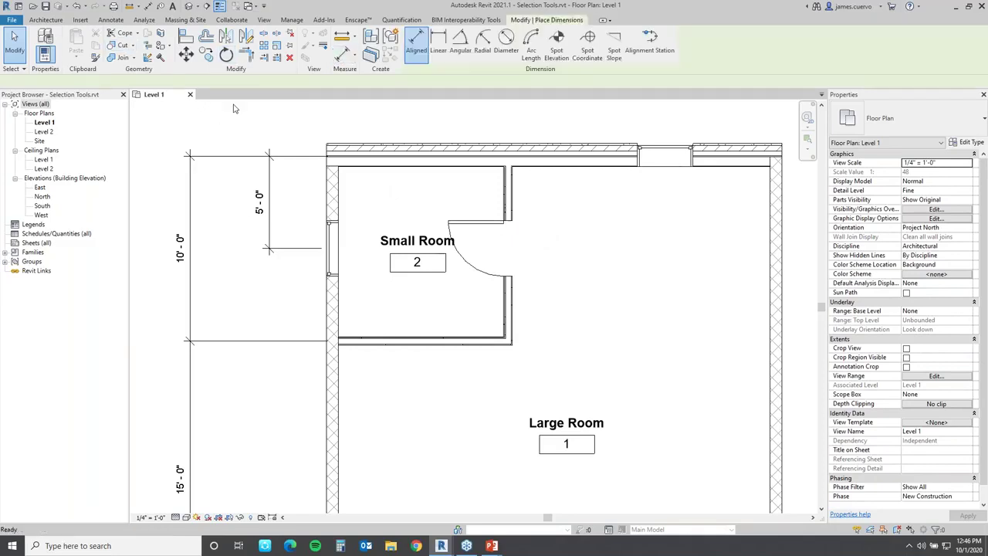
click(143, 82)
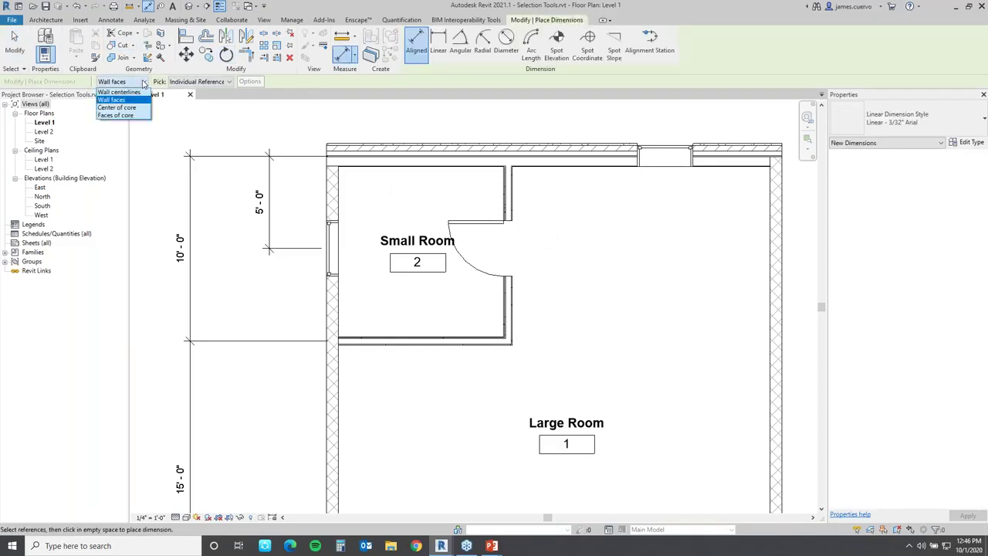
click(113, 108)
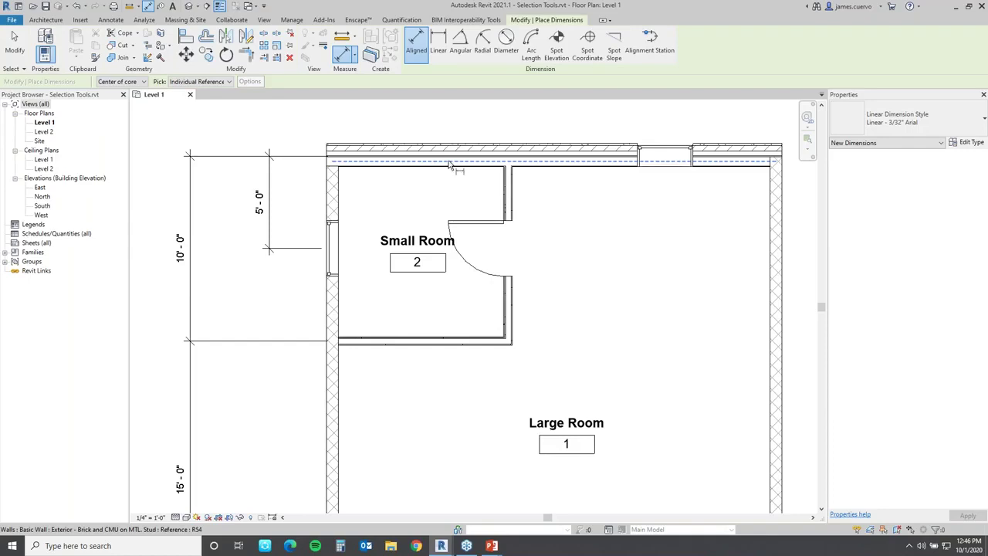
click(140, 81)
click(121, 115)
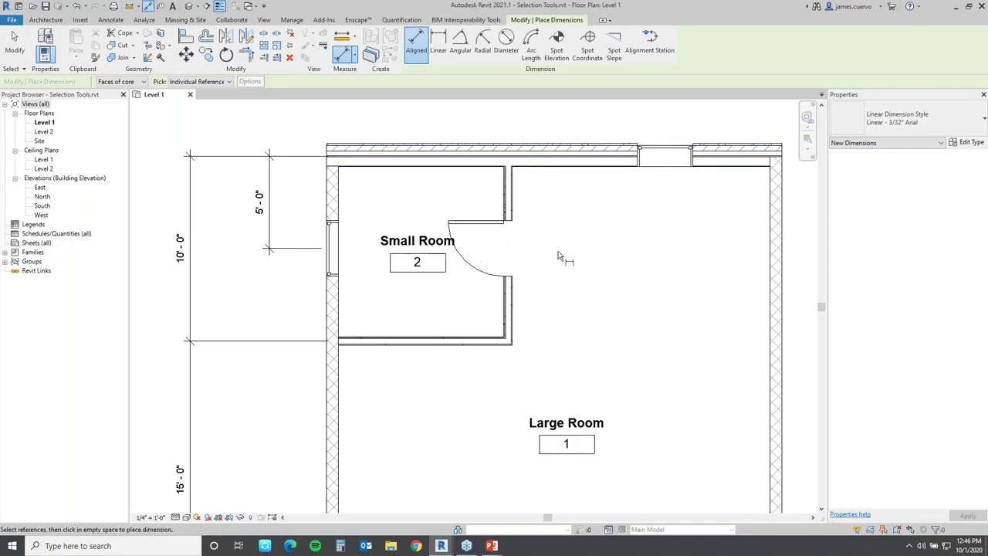
key(Escape)
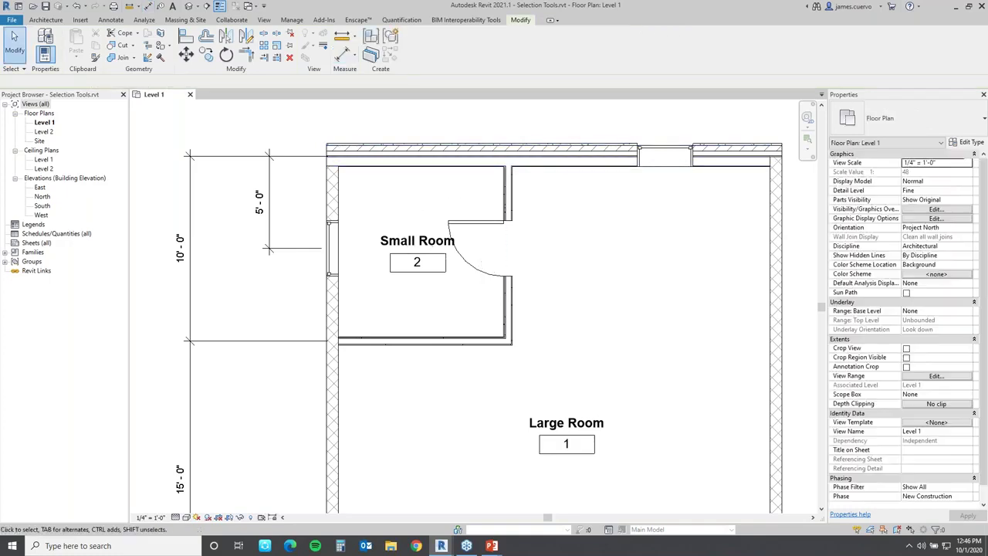
click(43, 20)
click(44, 42)
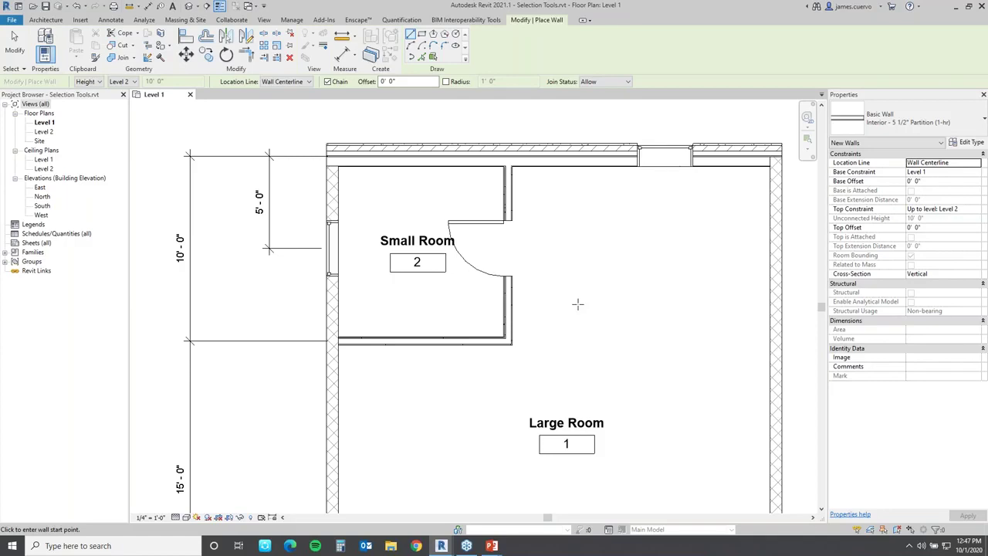
click(147, 22)
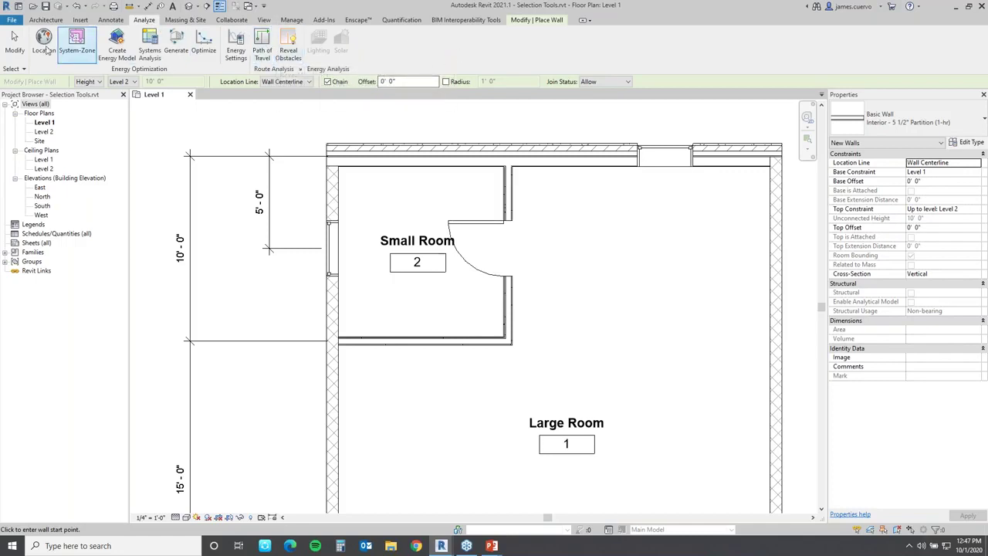
Step: Enable the Structure tab and the mechanical, electrical and piping Systems tools in the User Interface options, and leave the wall command
click(13, 20)
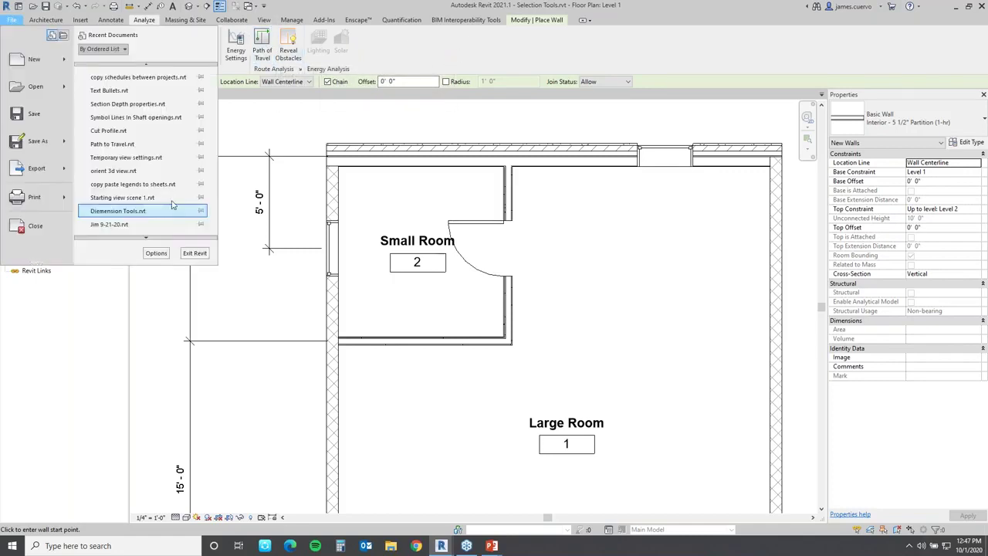
click(155, 253)
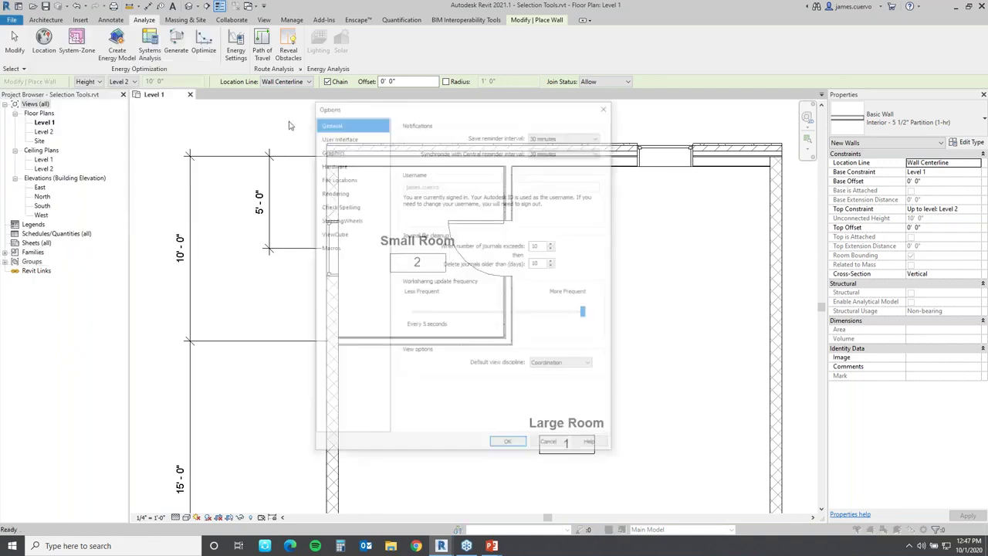
click(338, 137)
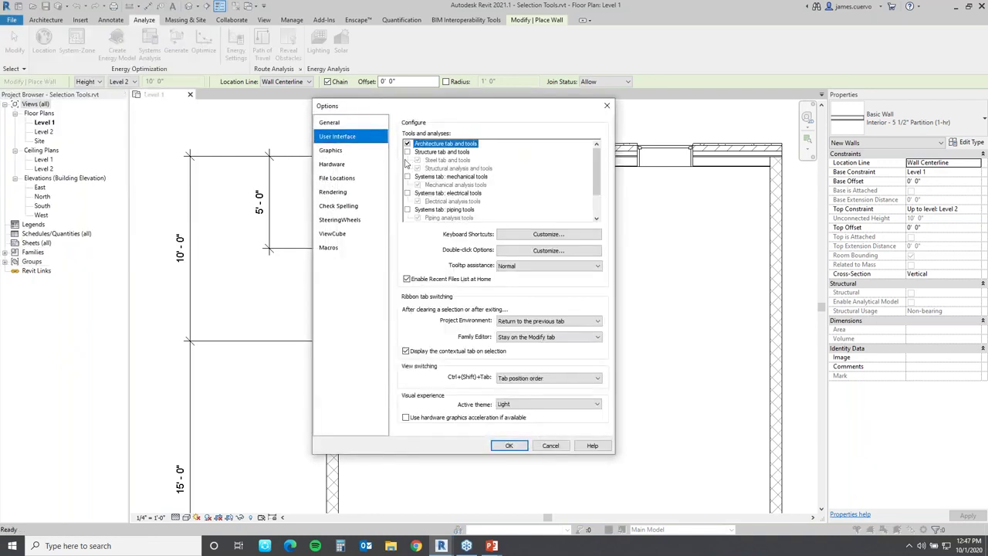
click(407, 151)
click(407, 177)
click(407, 193)
click(406, 209)
scroll(431, 219, down, 1)
scroll(416, 207, down, 1)
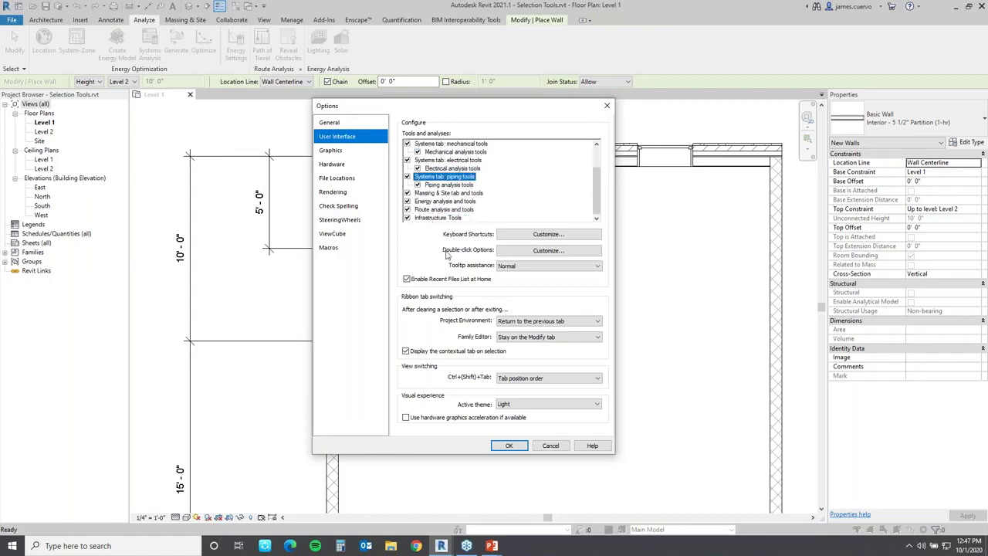
click(509, 446)
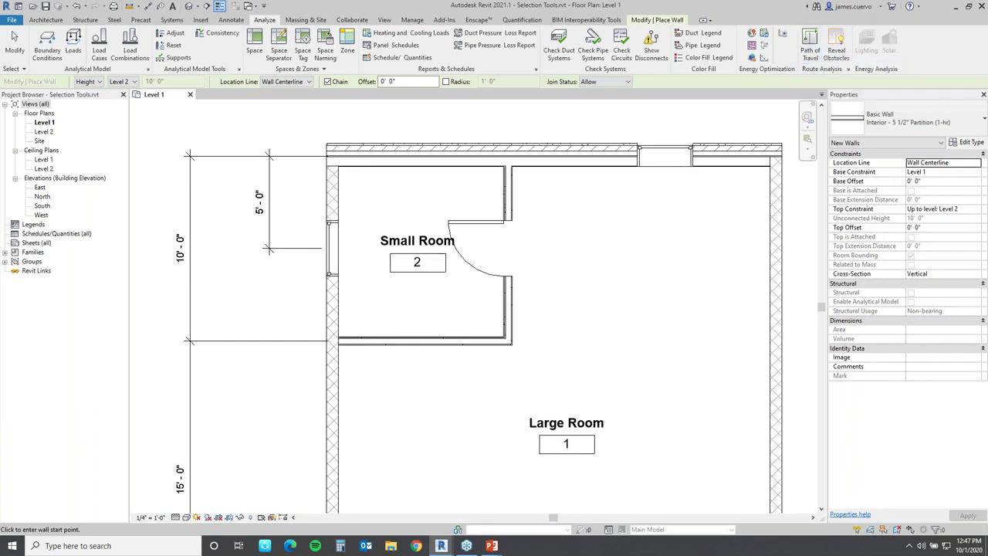
key(Escape)
key(Escape)
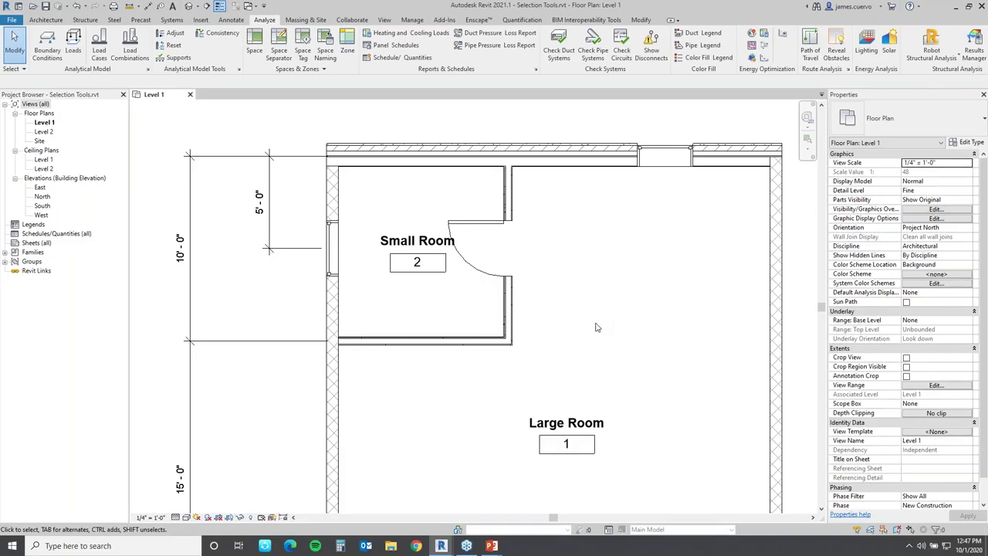
Step: Create a new sheet in the project with the preselected title block
click(31, 243)
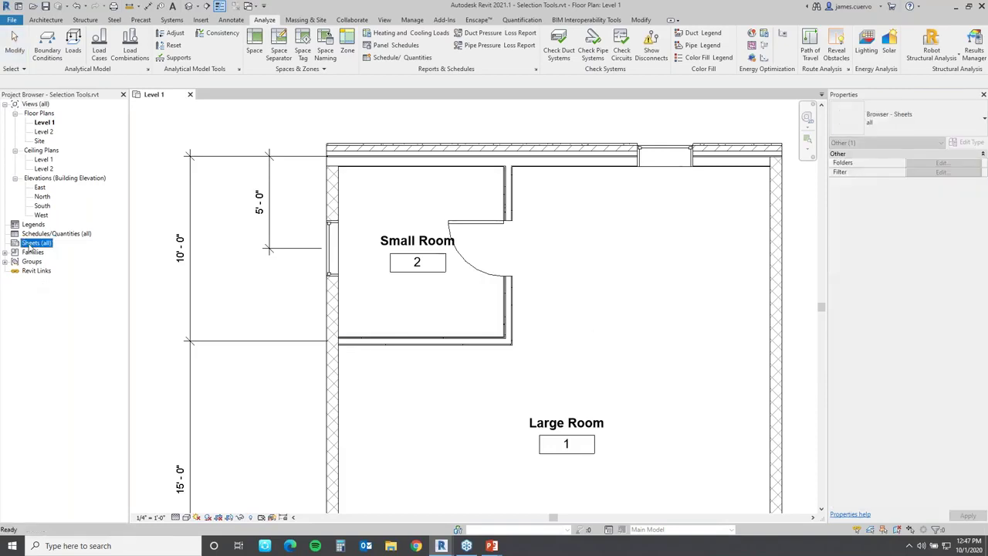
right_click(35, 244)
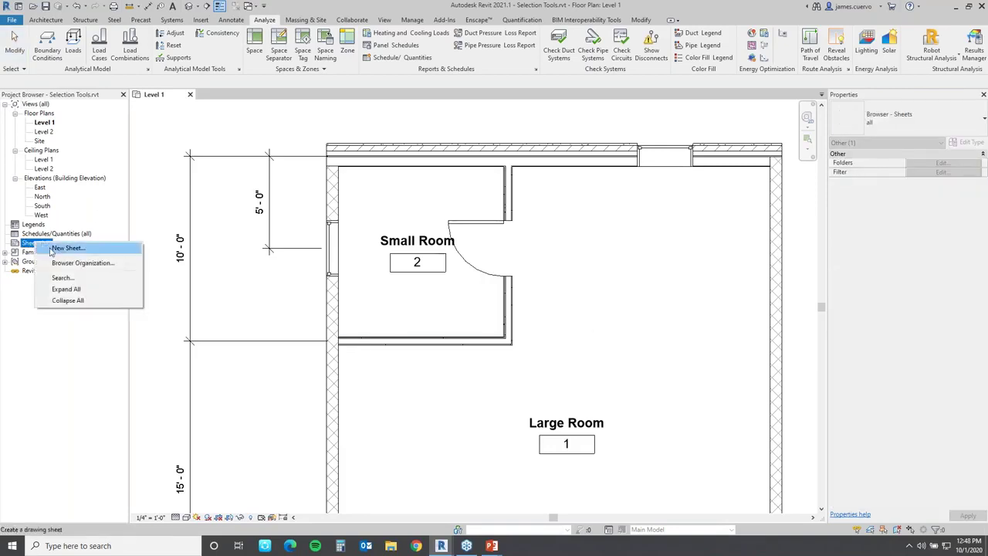
click(67, 252)
click(538, 389)
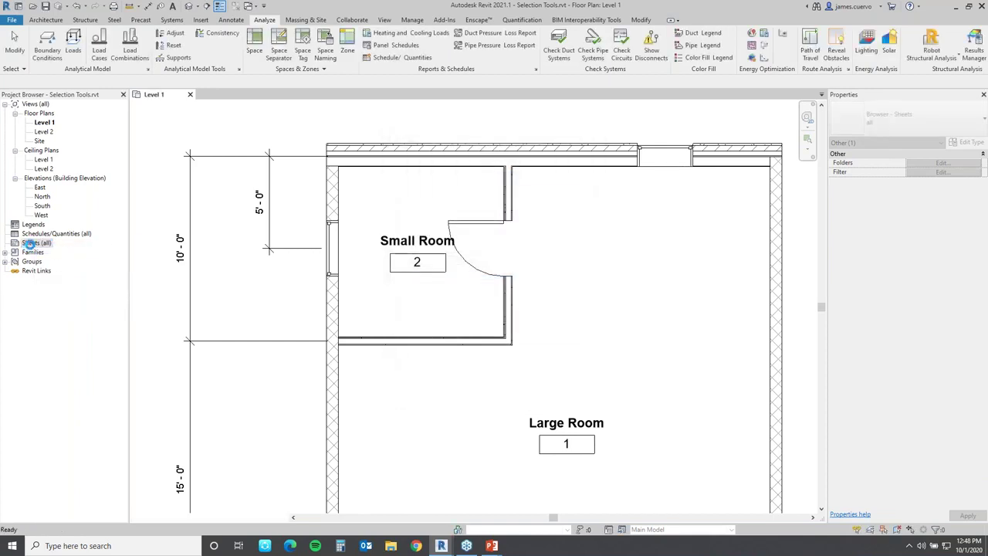
Step: Duplicate sheet A101 - Unnamed by copying it to the clipboard and pasting it back into the project
click(28, 253)
right_click(28, 252)
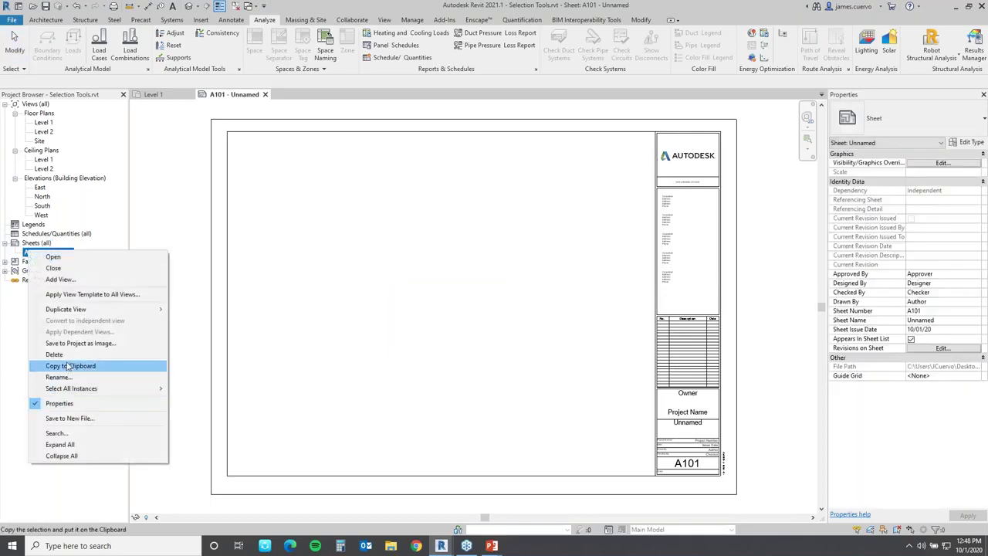
click(68, 366)
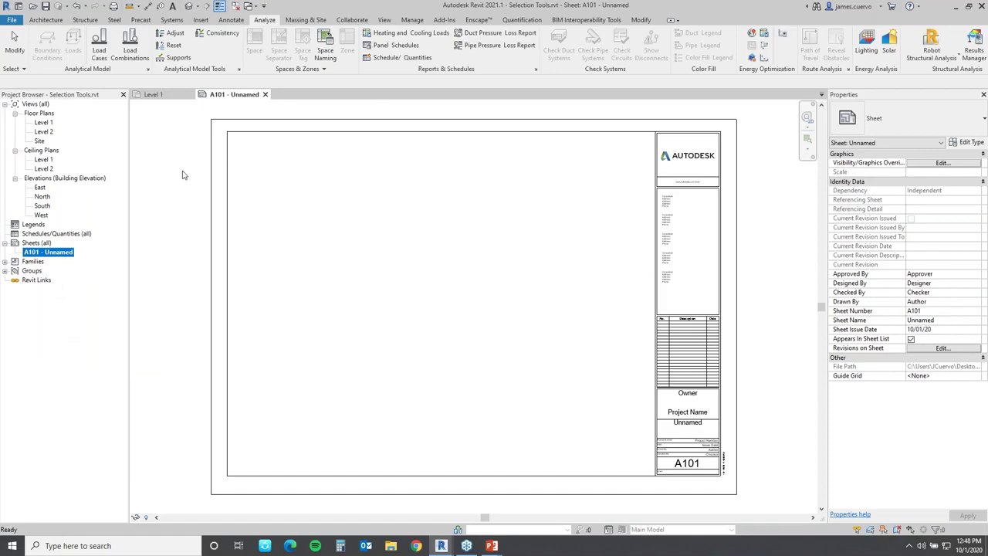
click(641, 20)
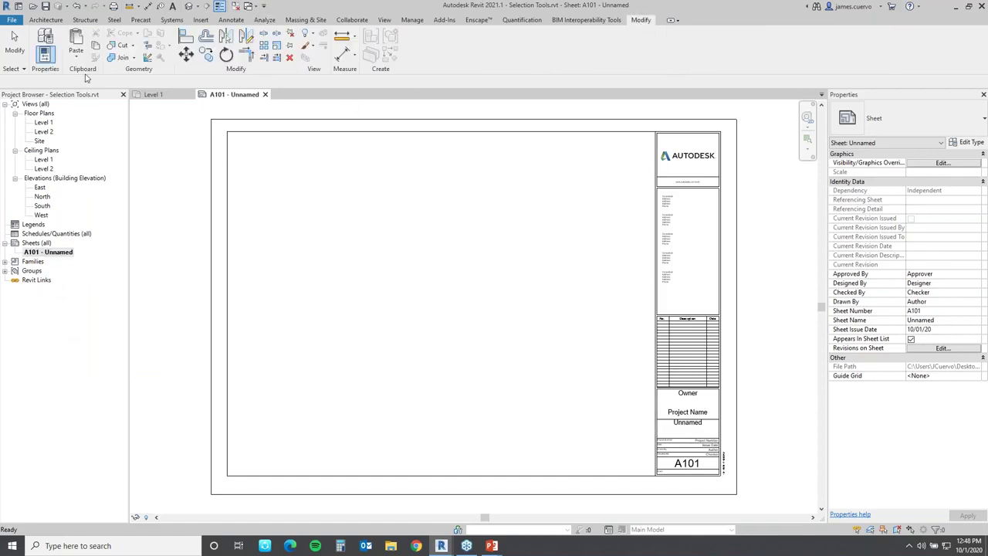
click(76, 61)
click(97, 74)
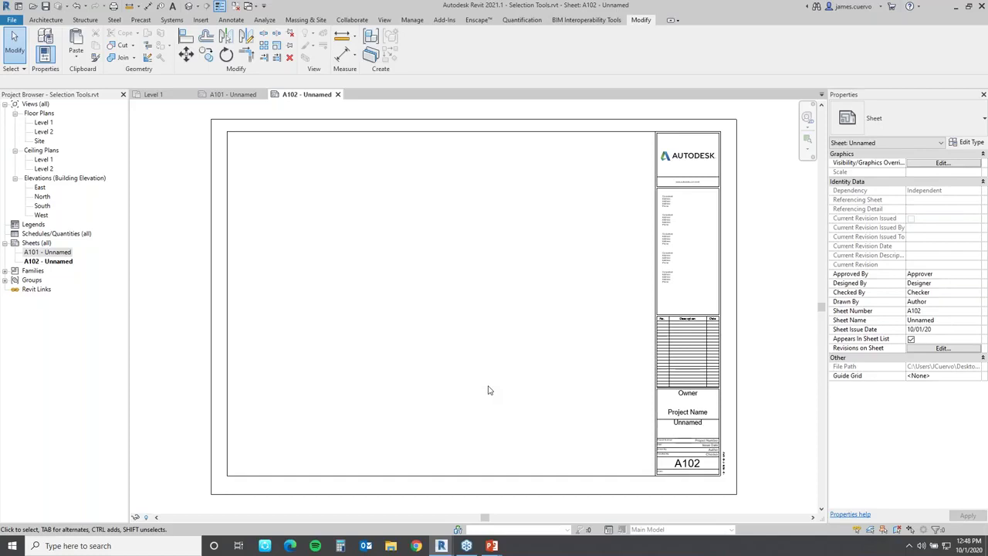
Step: Close both sheets and the Level 1 view without saving the changes to Selection Tools.rvt
click(337, 94)
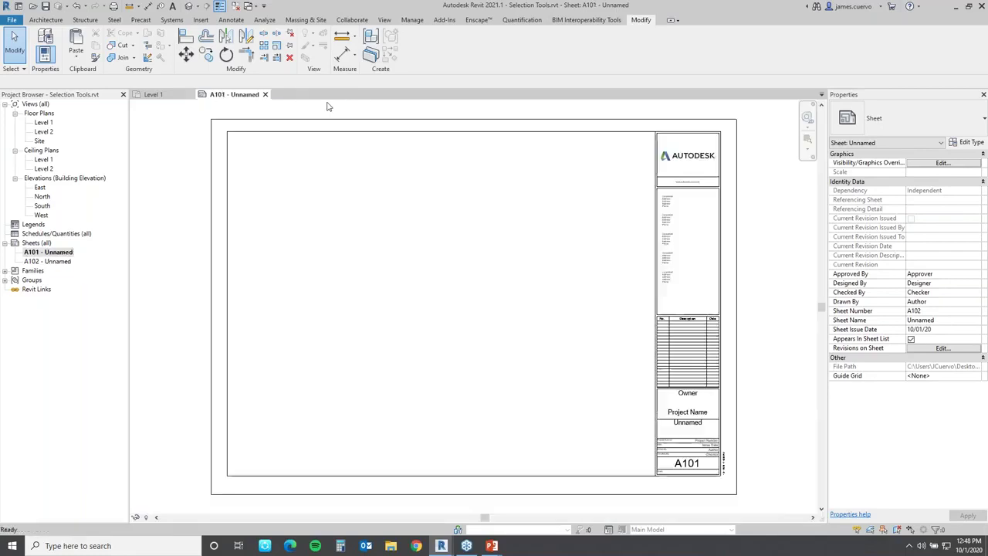
click(265, 94)
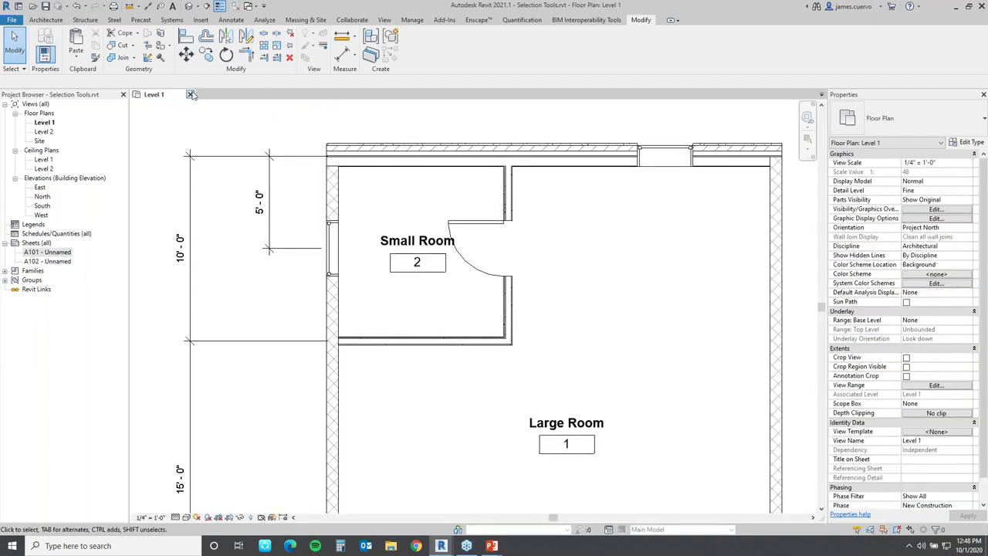
click(191, 95)
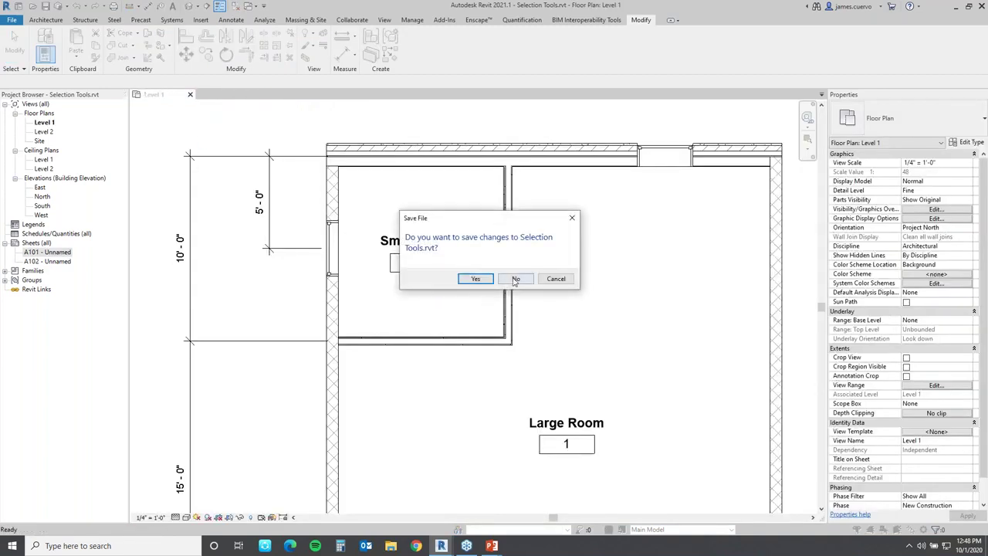
click(516, 278)
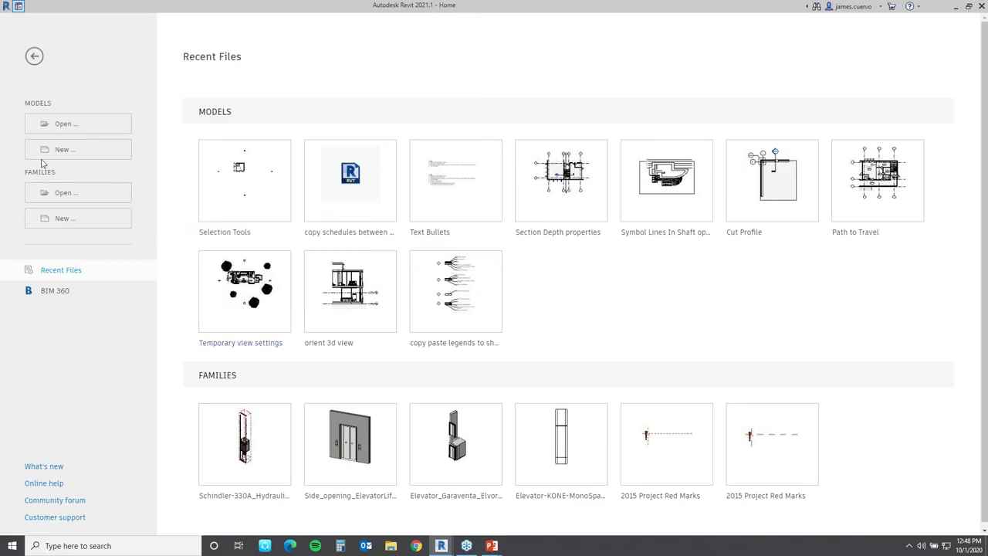
Step: Open the model copy schedules between projects.rvt from the Graphics folder of the tips and tricks seminar files
click(85, 130)
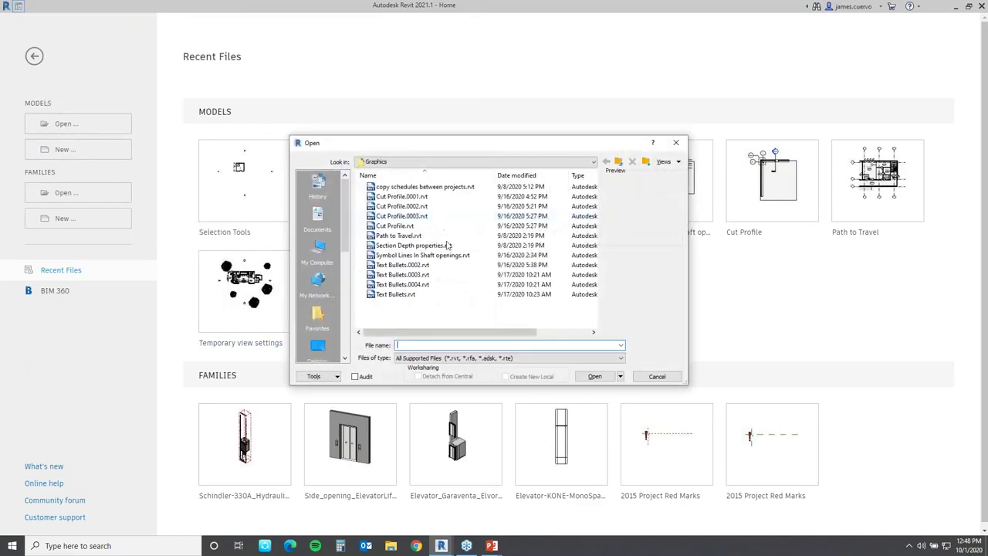
click(618, 161)
double_click(382, 216)
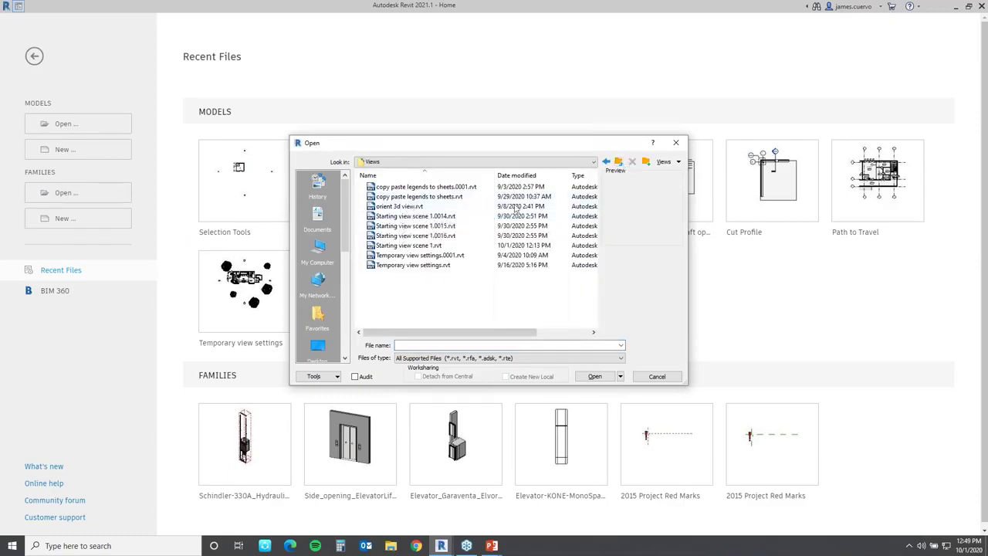
click(618, 162)
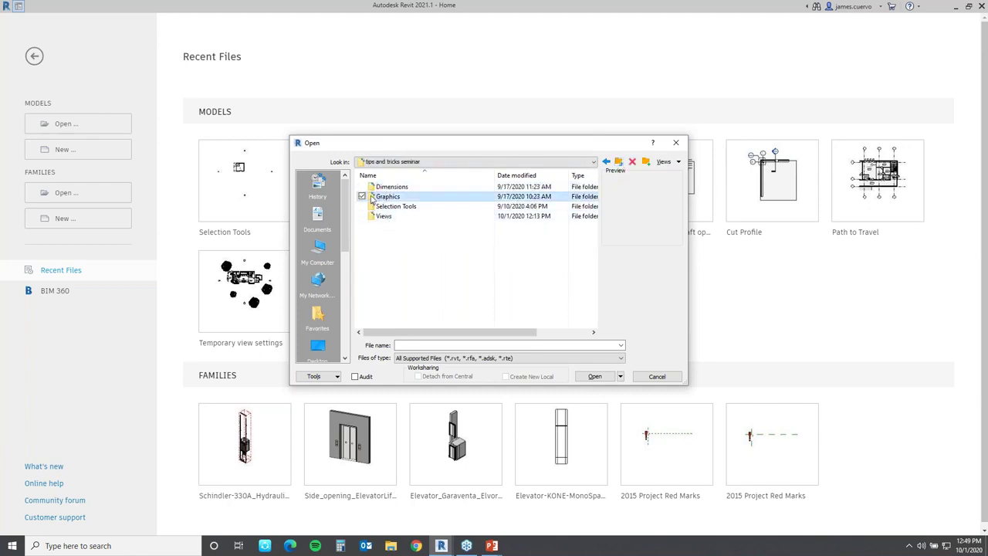
double_click(379, 199)
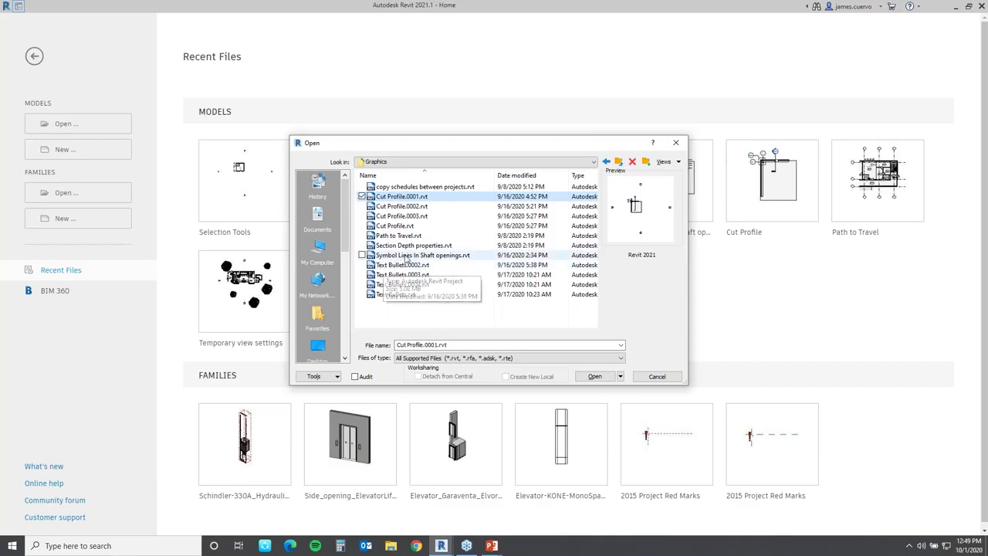
click(422, 188)
click(592, 376)
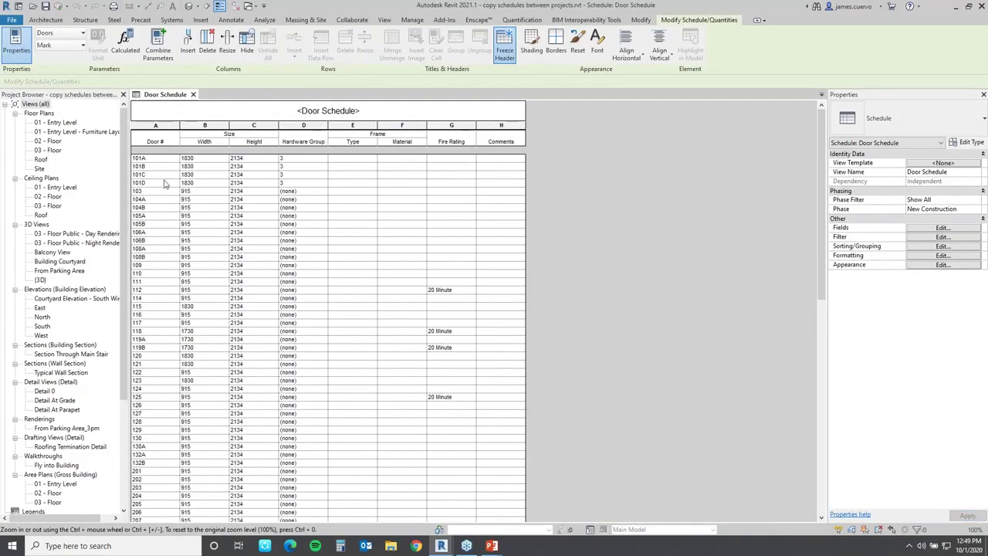
Step: Go down the Door Schedule's rows with Freeze Header on, and switch Freeze Header off and back on to compare
click(146, 208)
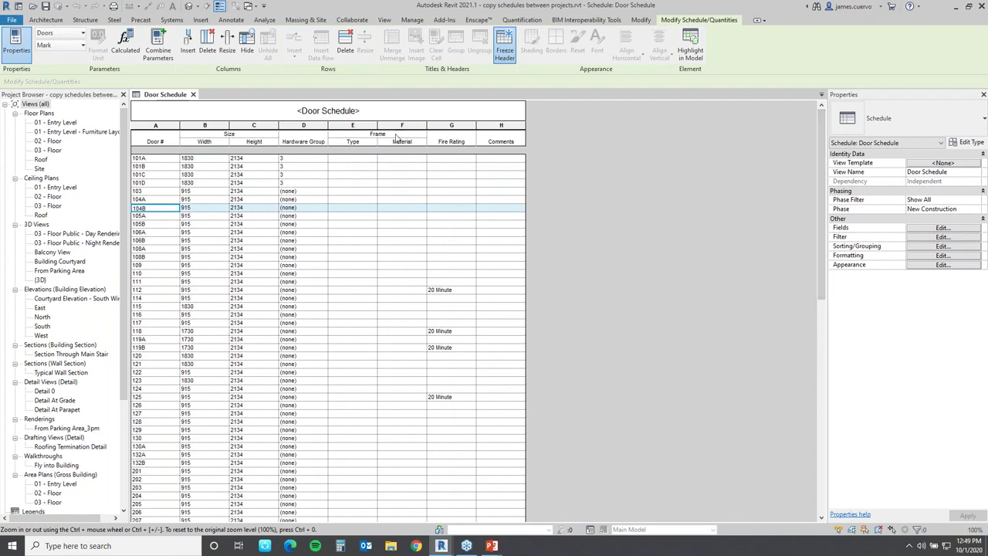
click(505, 54)
scroll(180, 479, down, 2)
click(154, 497)
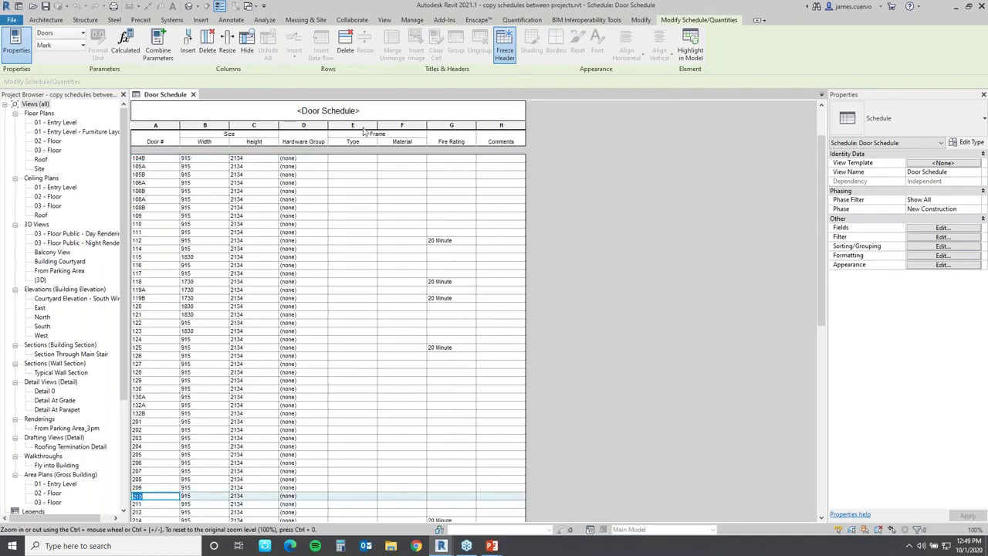
scroll(823, 323, down, 1)
drag(823, 323, 773, 453)
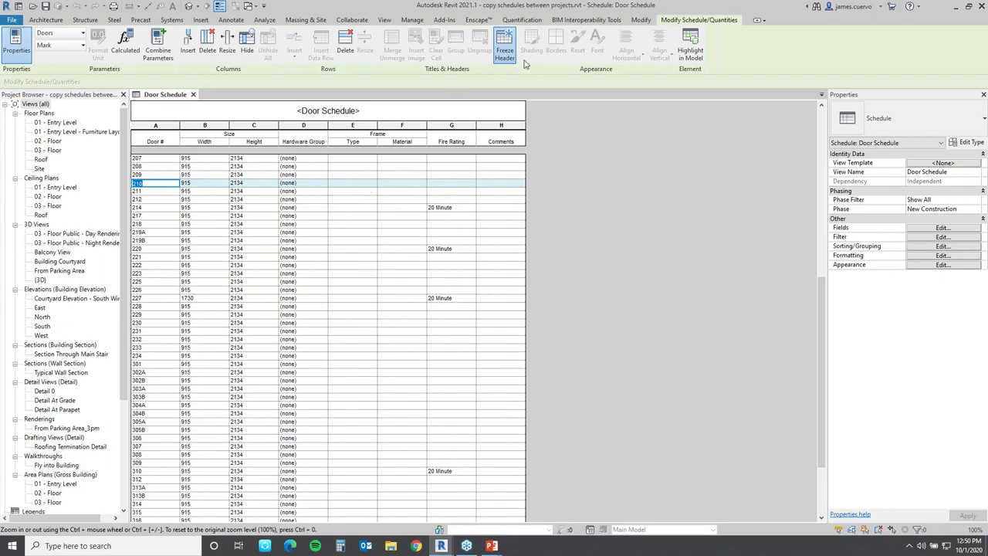
click(505, 46)
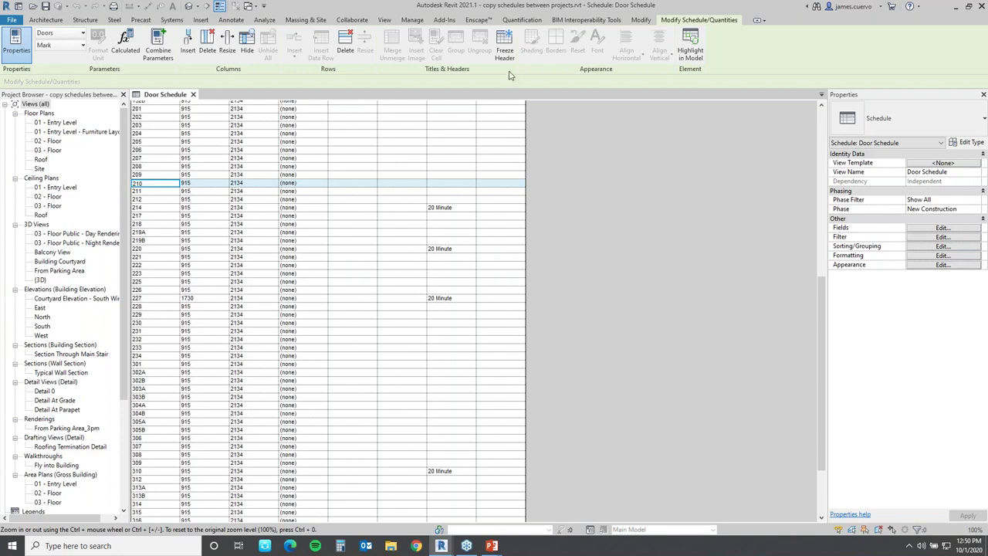
click(505, 46)
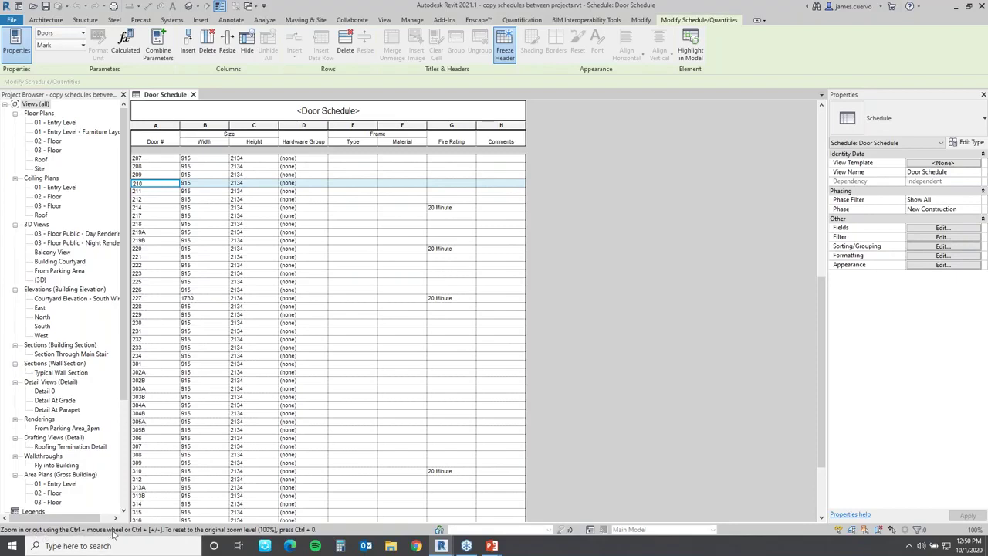
Step: Zoom the Door Schedule in and out to compare text sizes, finishing at 200% zoom
ctrl+scroll(509, 353, up, 1)
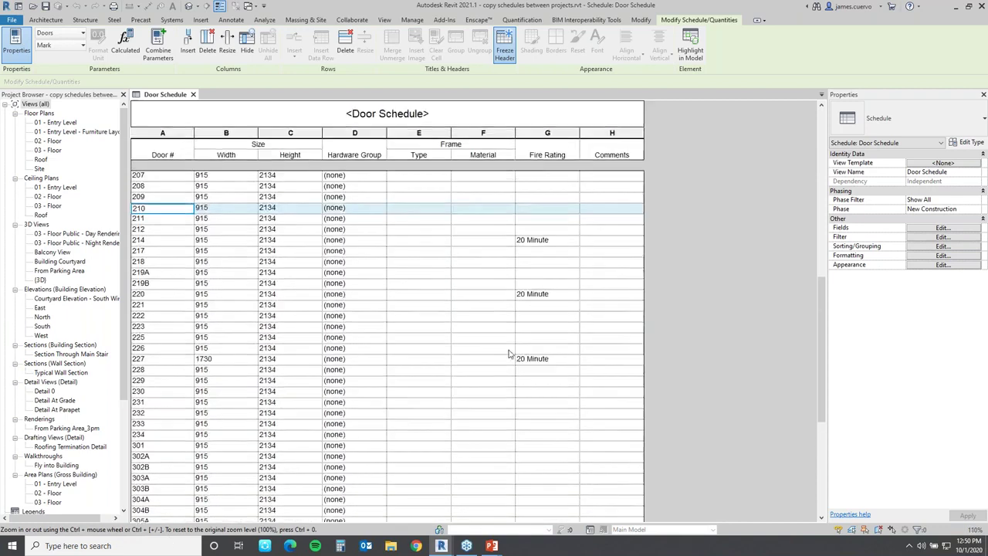
ctrl+scroll(508, 354, up, 4)
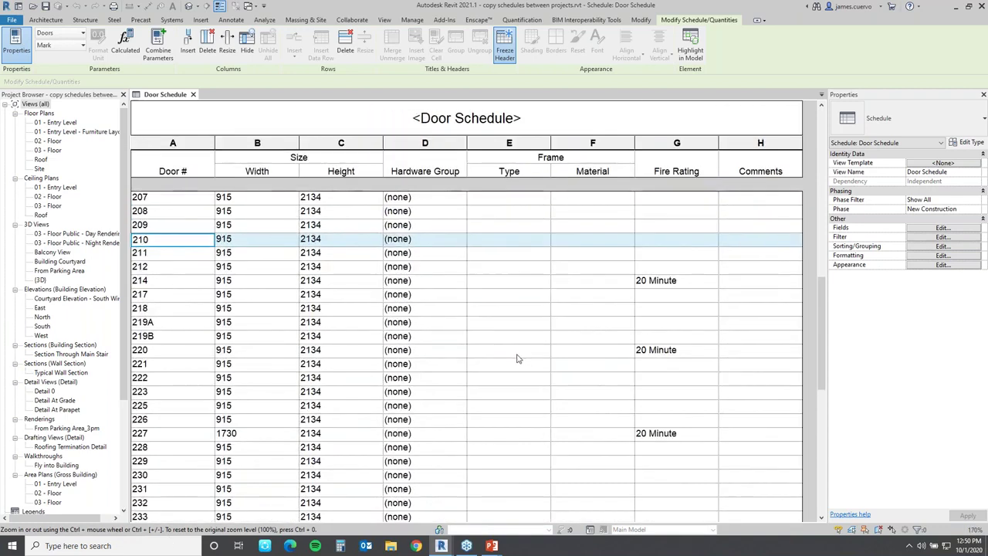
ctrl+scroll(518, 357, down, 5)
ctrl+scroll(530, 362, up, 2)
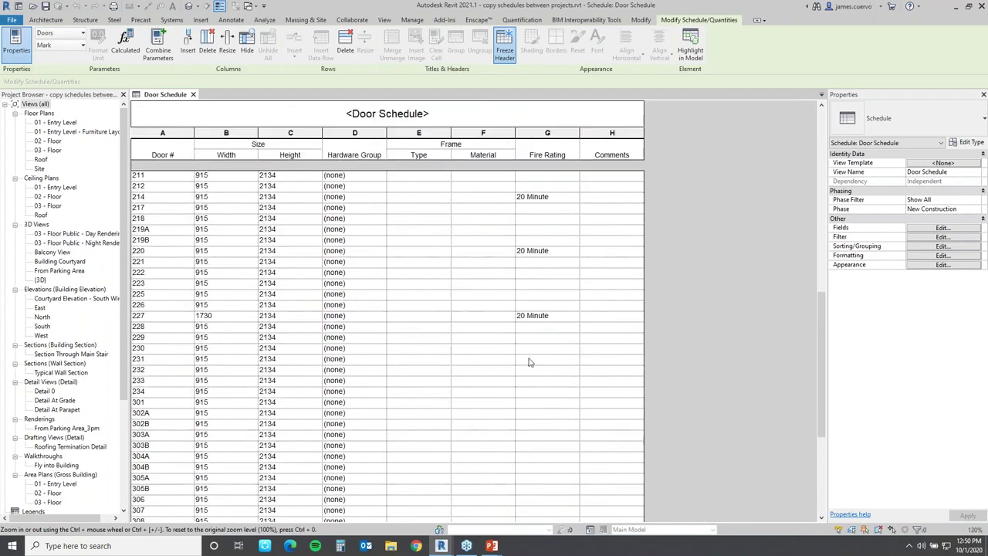
ctrl+scroll(530, 362, up, 4)
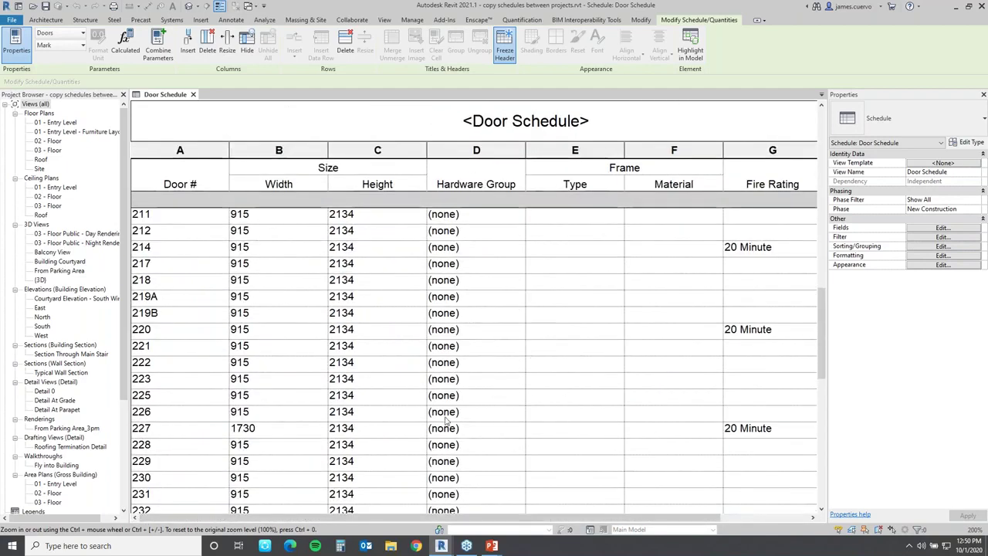
Step: Select the door number cell 225, look across and down the enlarged schedule, and reset its zoom to 100%
click(200, 399)
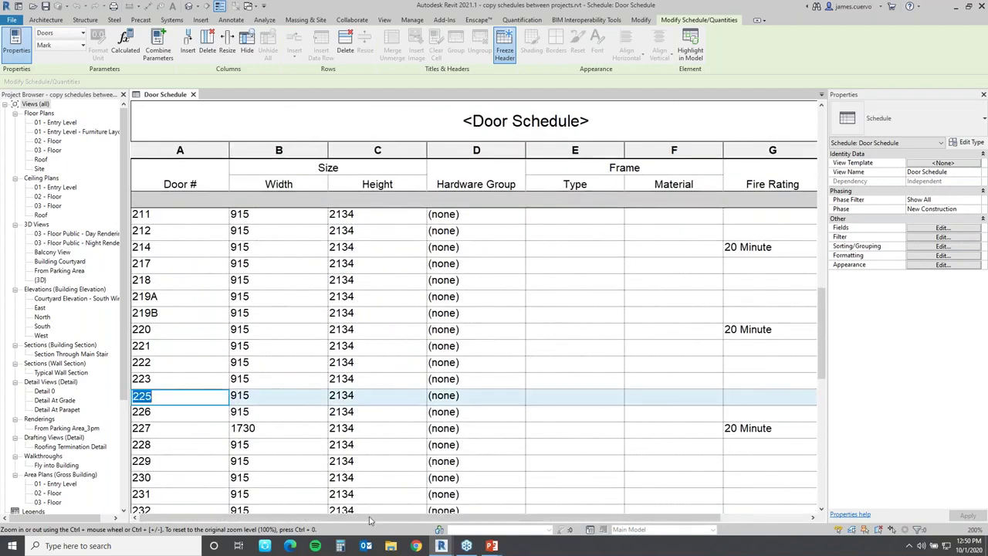
drag(382, 516, 540, 534)
drag(481, 528, 304, 518)
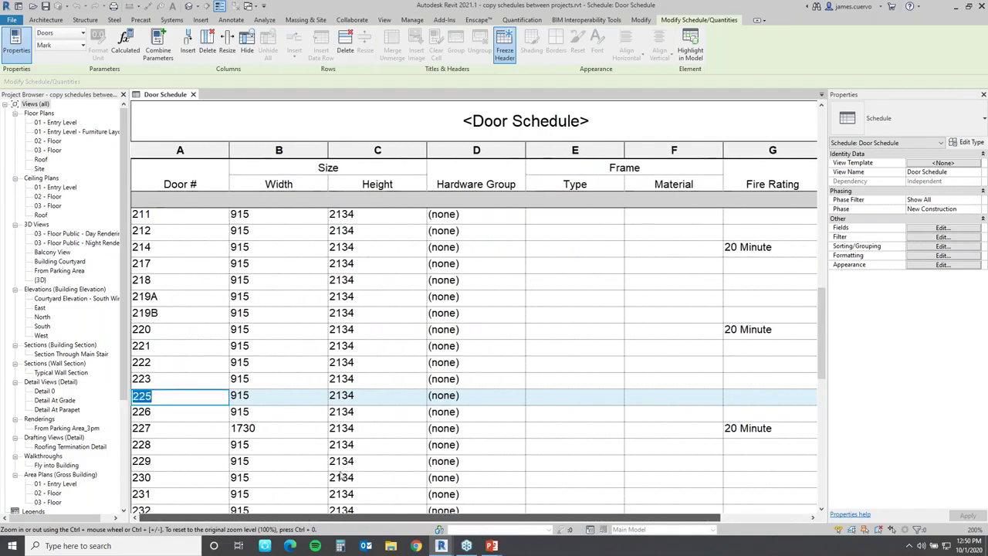
drag(821, 342, 759, 355)
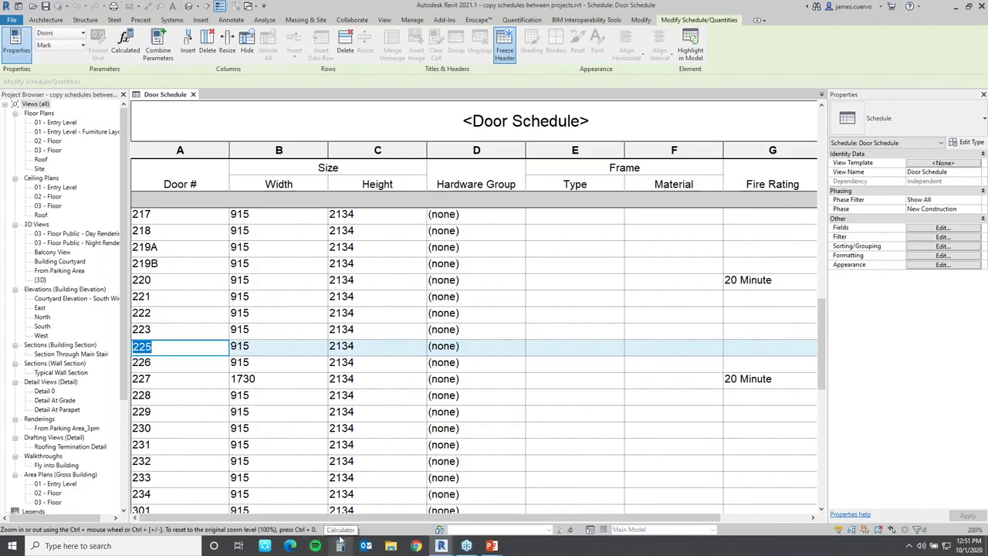
key(ctrl+0)
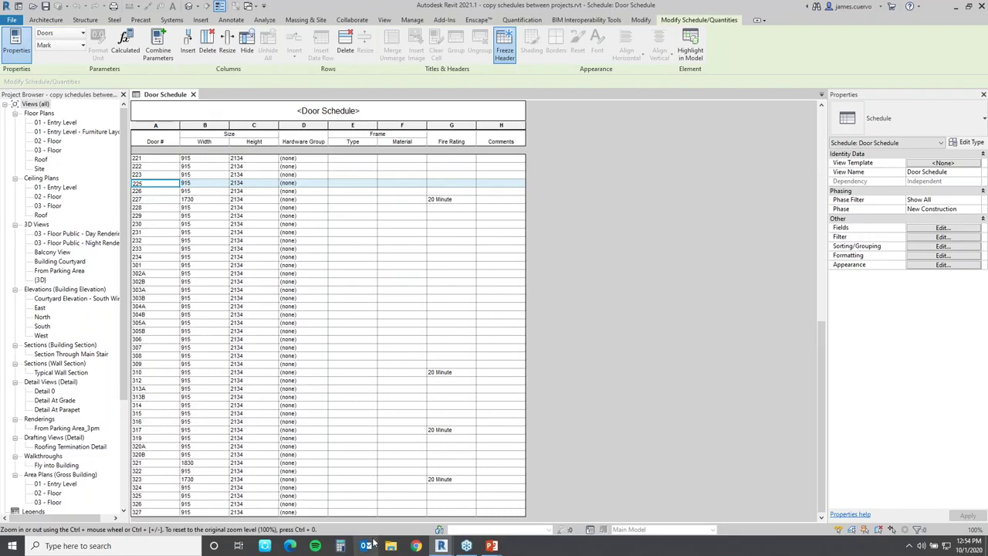
Step: Switch to the PowerPoint slide show and advance it to the Questions slide
key(alt+Tab)
key(alt+Tab)
key(Right)
key(Right)
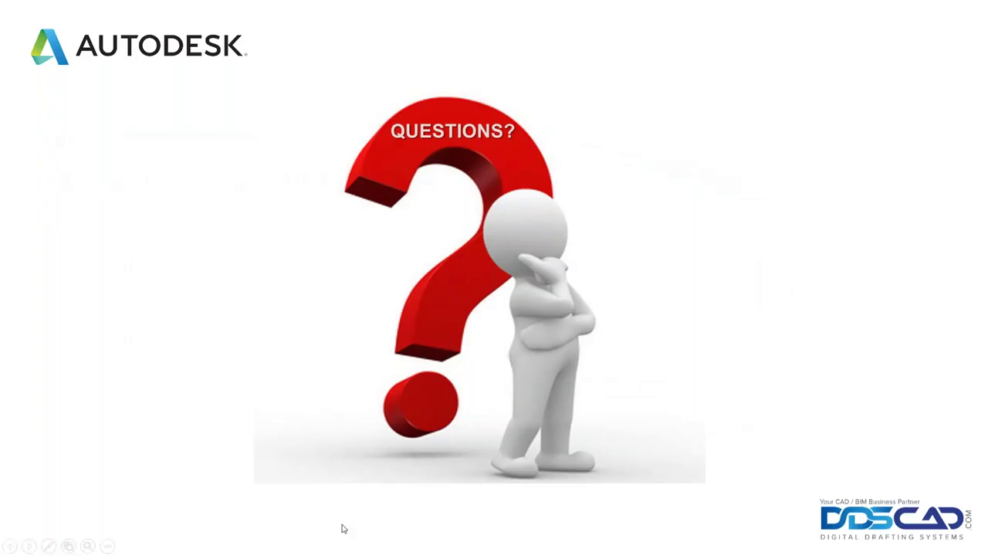